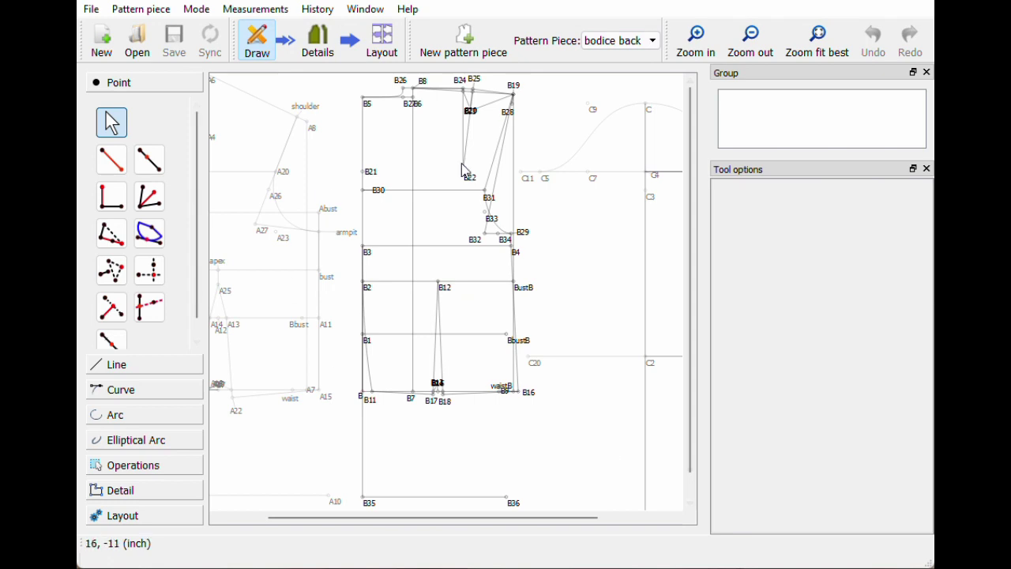
- Save the bodice pattern as a new pattern file named "princess seam dress" in the patterns folder
left_click(92, 11)
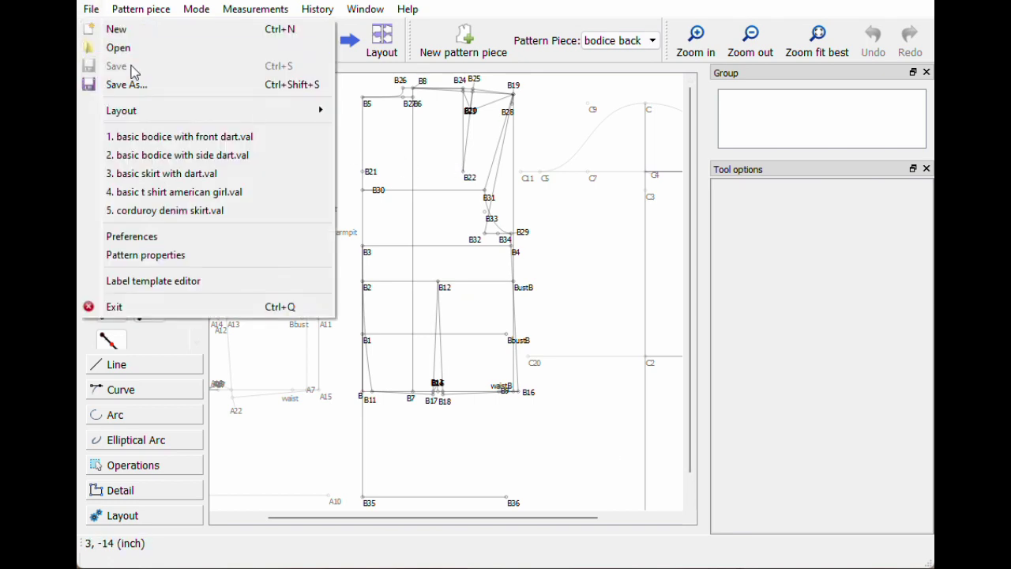
left_click(131, 84)
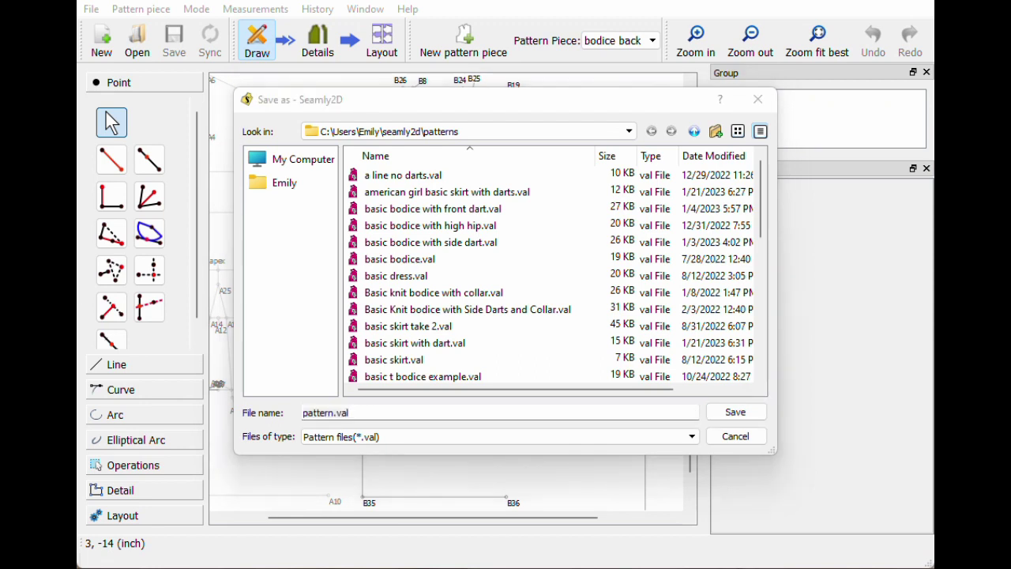
double_click(320, 412)
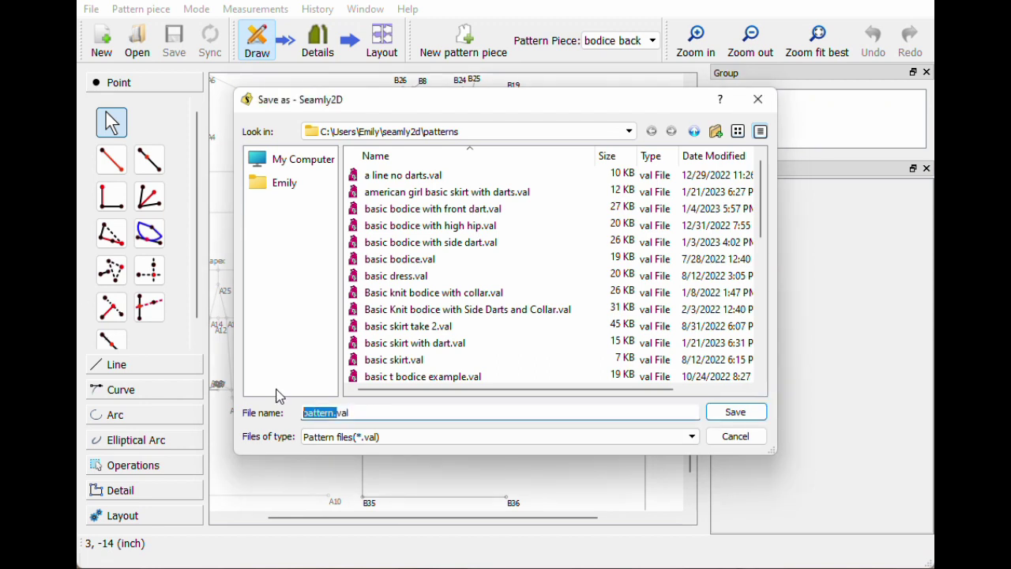
left_click(332, 413)
double_click(302, 413)
left_click(304, 414)
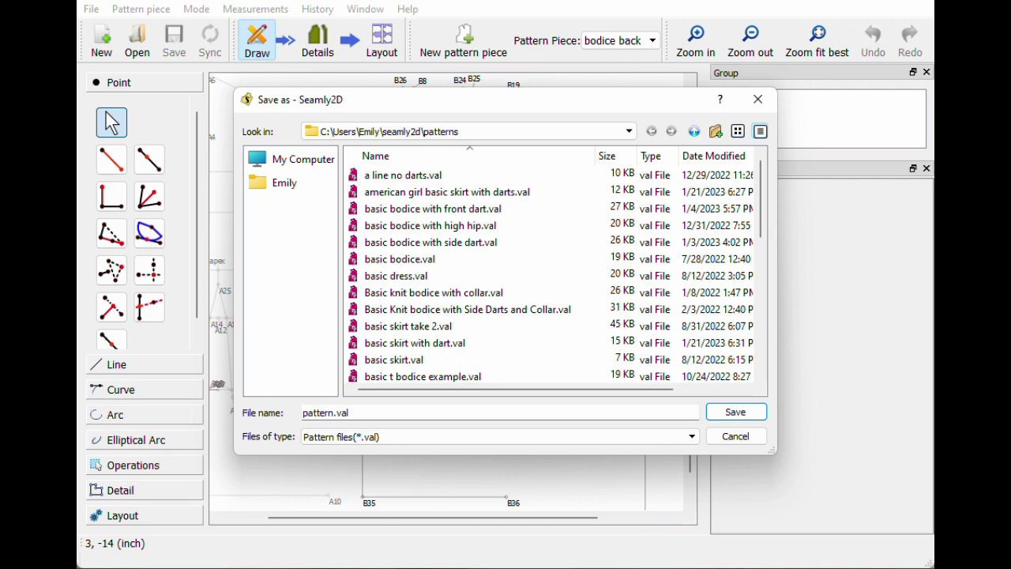
triple_click(304, 413)
type("princess seam dress")
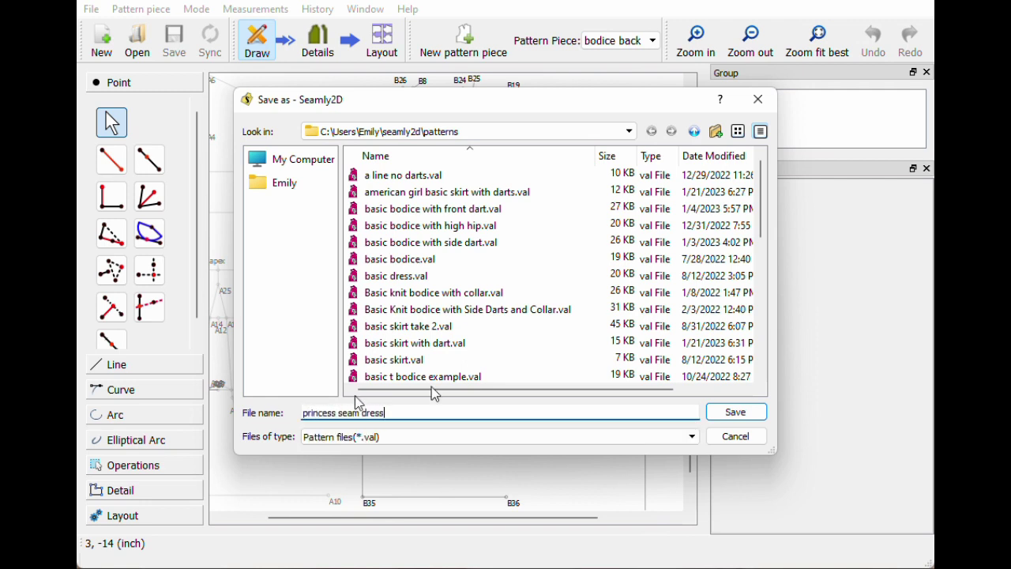
left_click(748, 412)
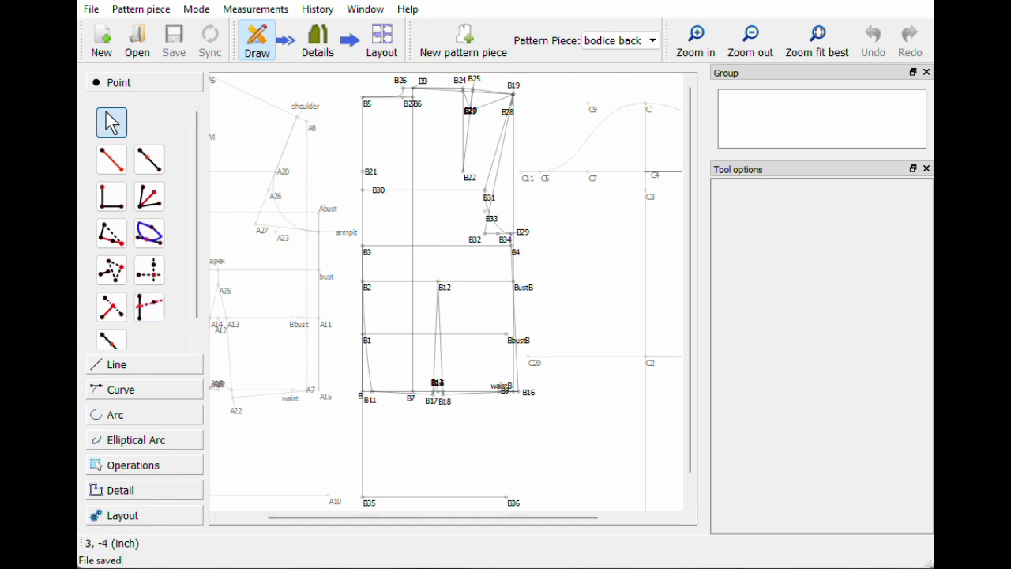
- Open the pattern's current measurements in SeamlyMe and save them as a new individual measurement file named "princess seam dress"
left_click(271, 16)
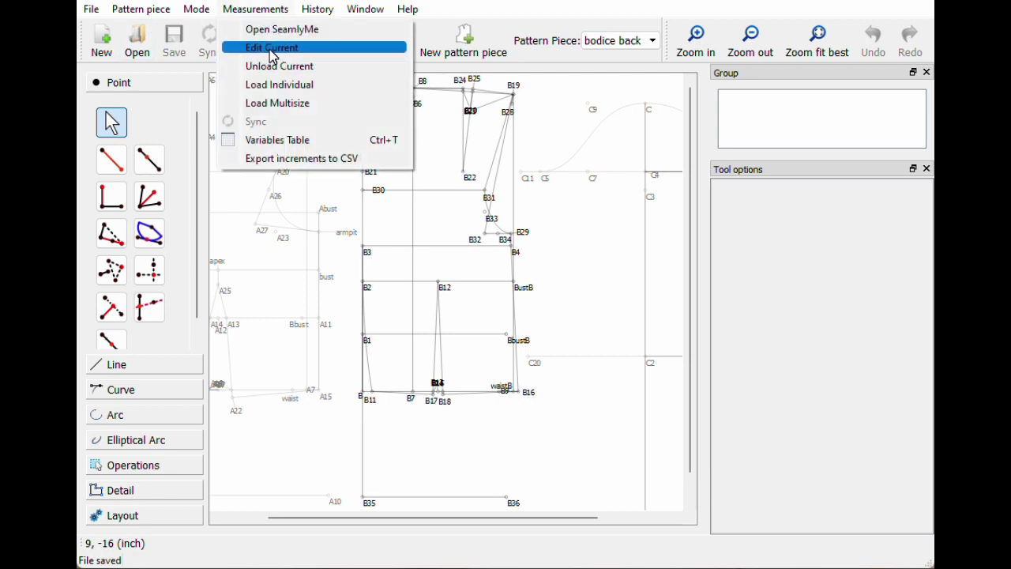
left_click(272, 47)
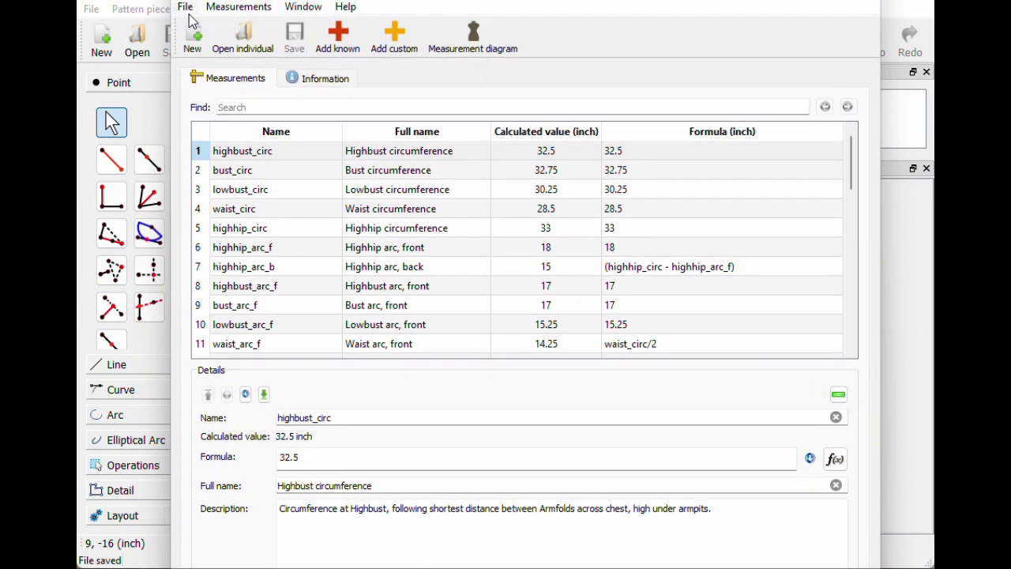
left_click(187, 7)
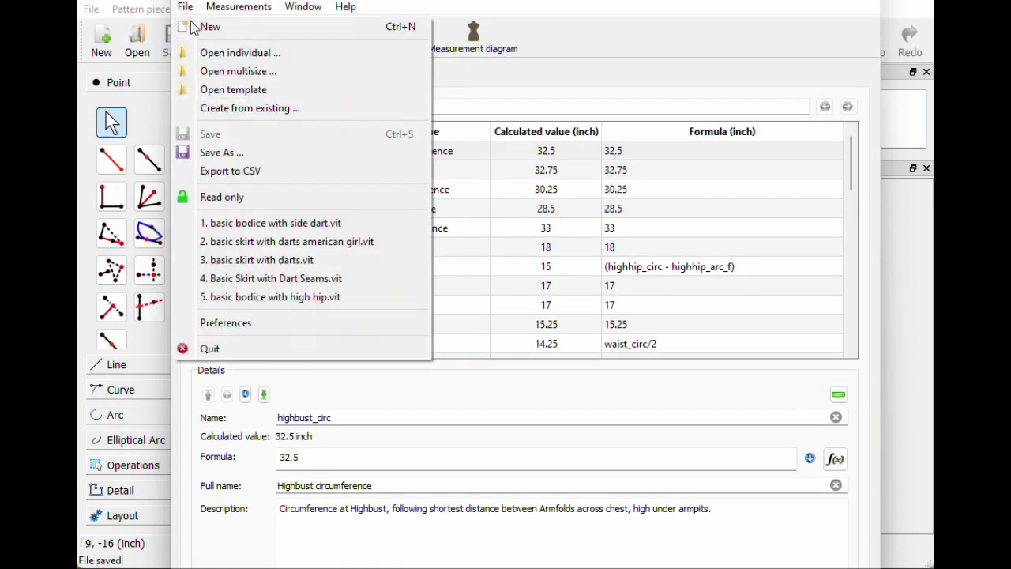
left_click(203, 150)
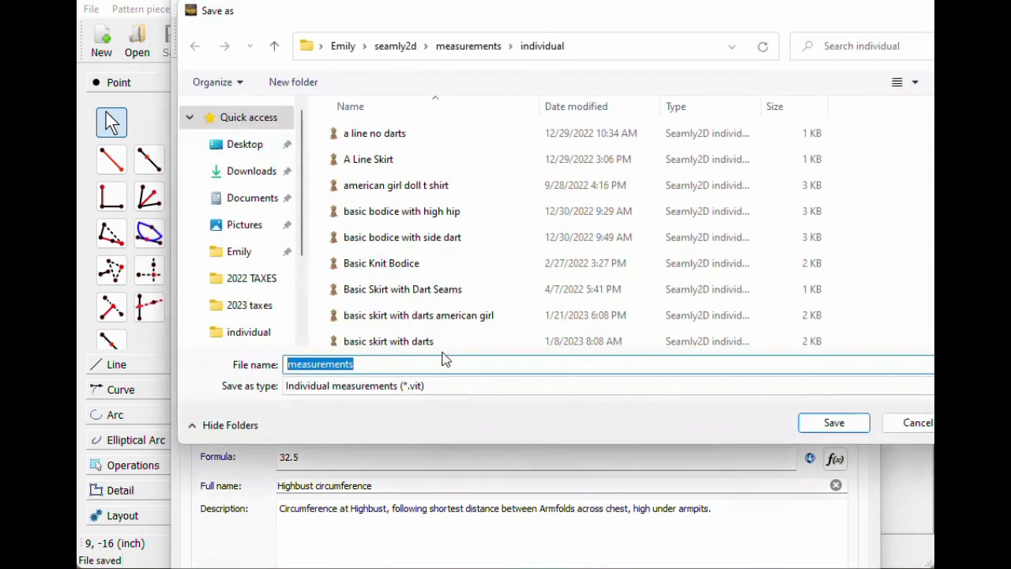
type("princess seam dress")
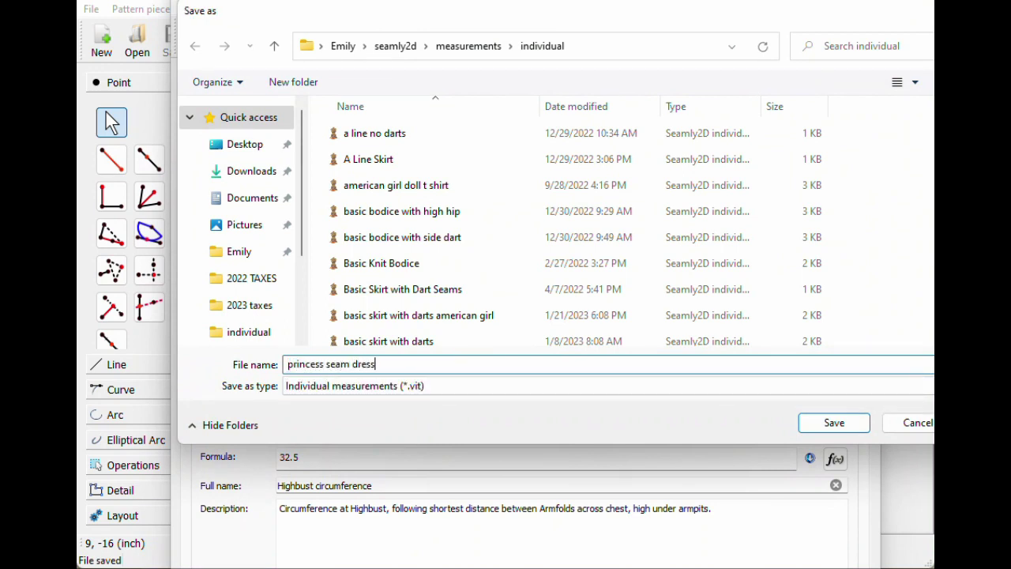
key("Return")
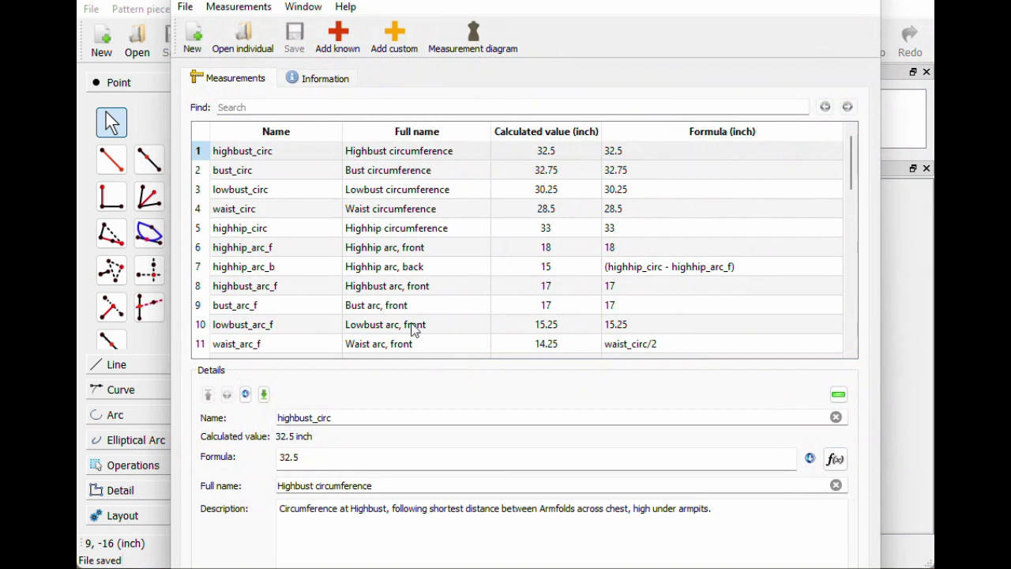
- Review the whole list of bodice measurements, from the circumferences down to the arm and indentation entries
scroll(358, 308, "down", 10)
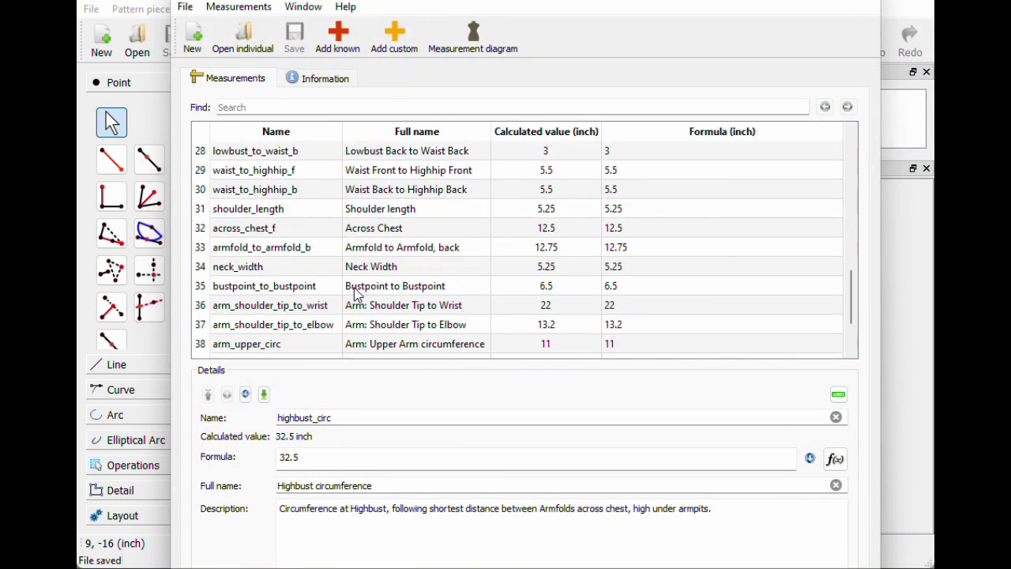
scroll(358, 294, "up", 10)
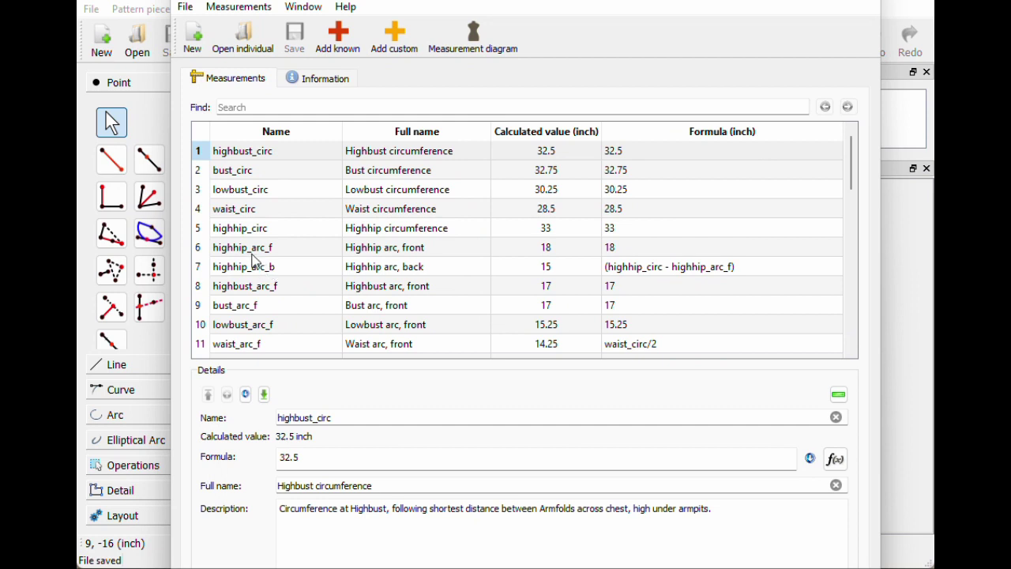
scroll(246, 265, "down", 2)
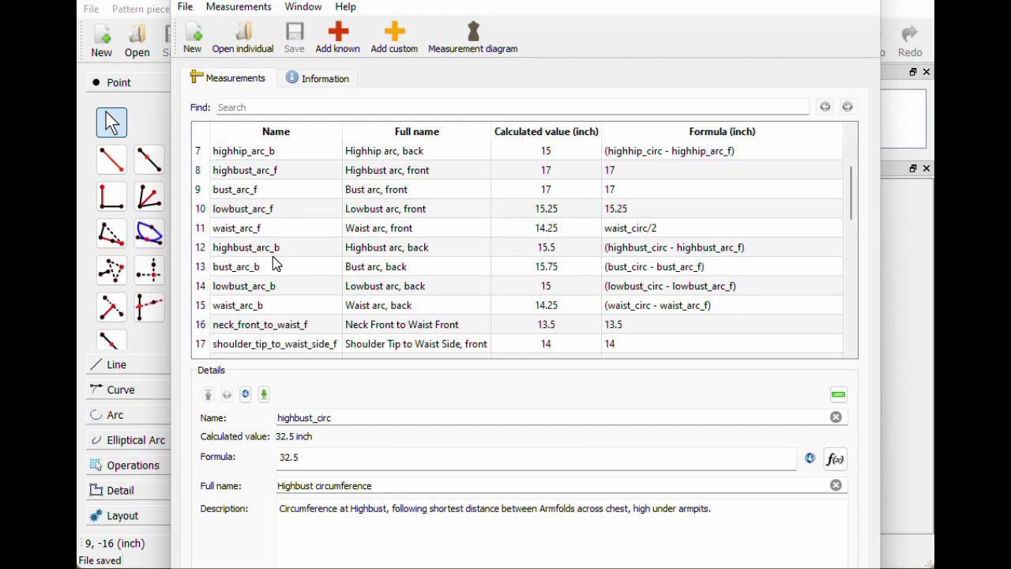
scroll(275, 264, "down", 4)
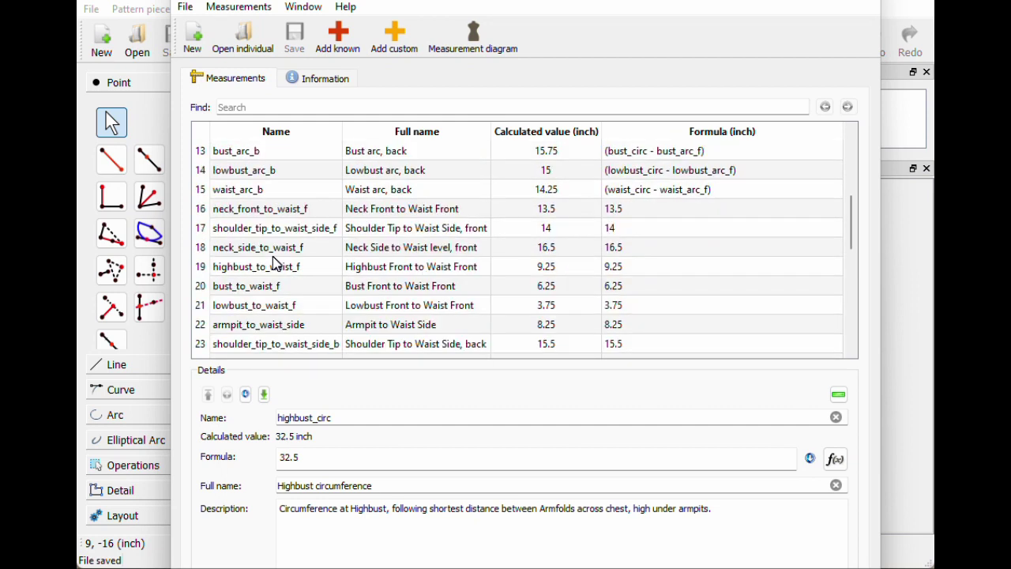
scroll(275, 266, "down", 1)
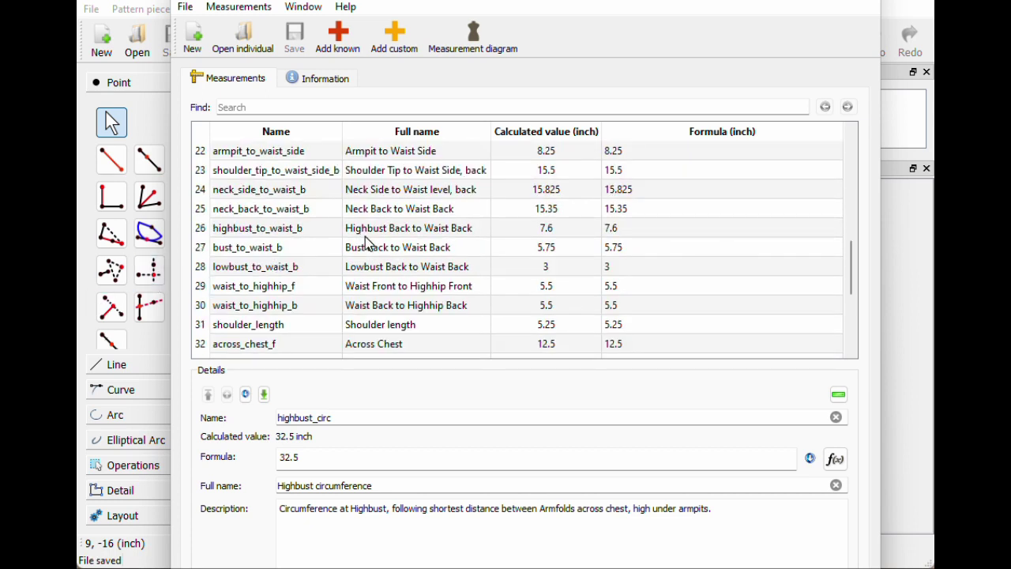
scroll(363, 244, "down", 2)
scroll(363, 245, "down", 2)
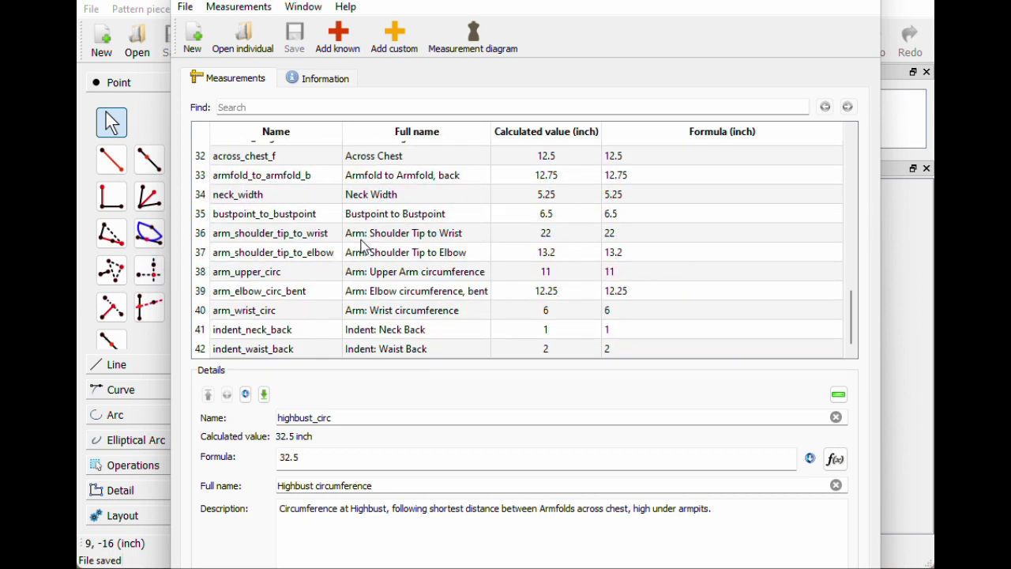
scroll(363, 246, "up", 10)
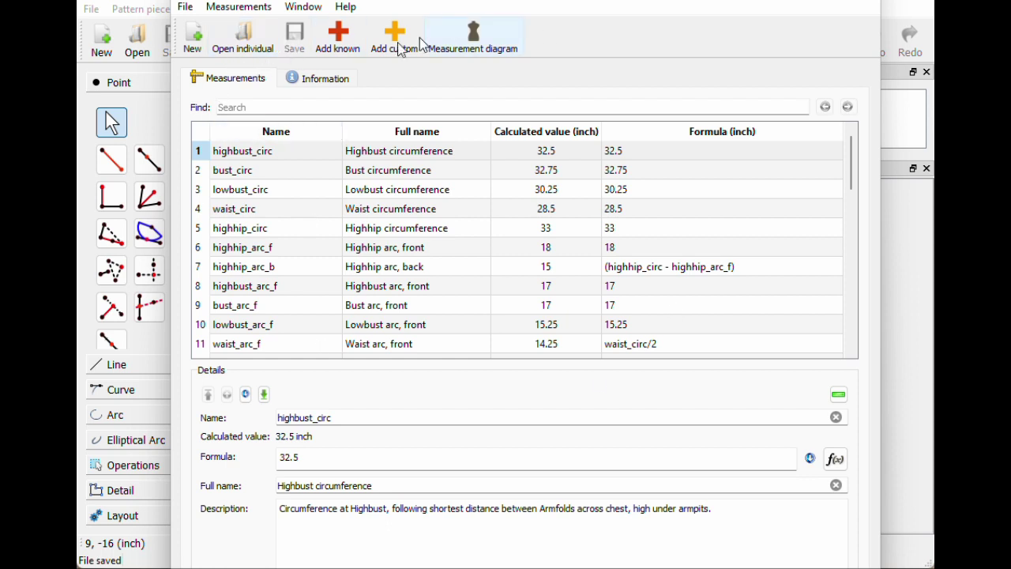
- Open the individual measurement file "basic skirt with darts" in a separate new SeamlyMe window
left_click(248, 51)
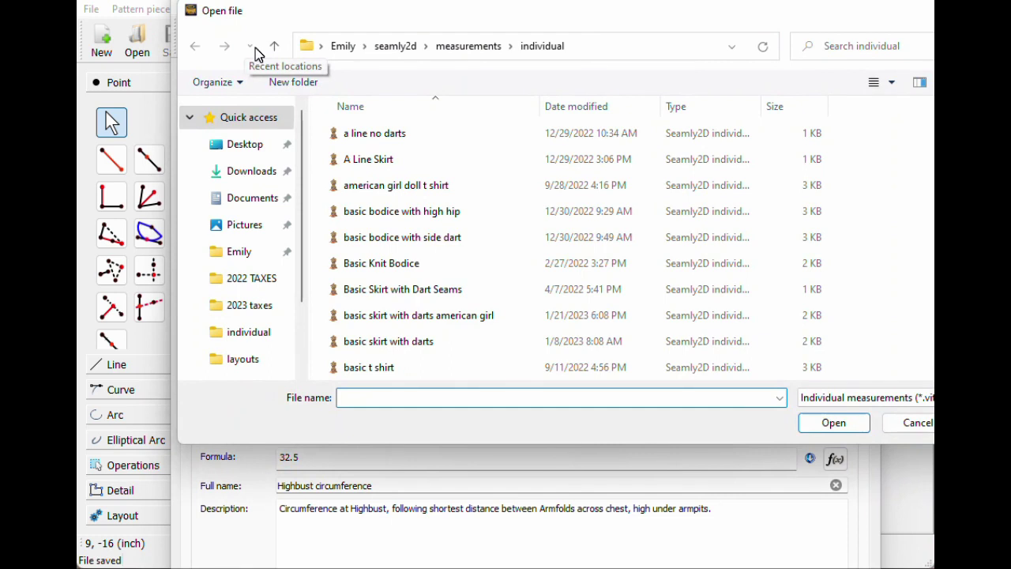
left_click(917, 423)
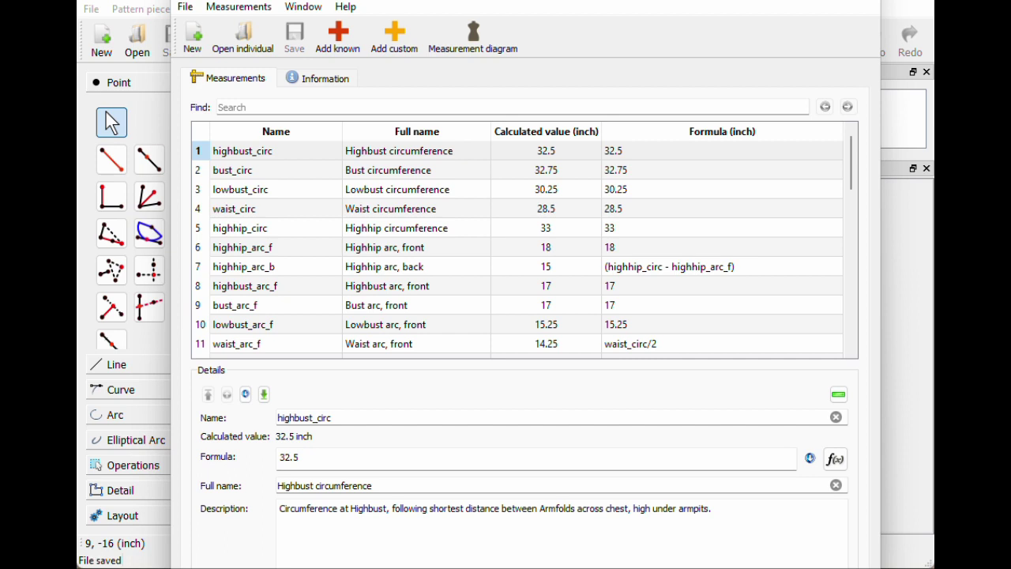
left_click(193, 37)
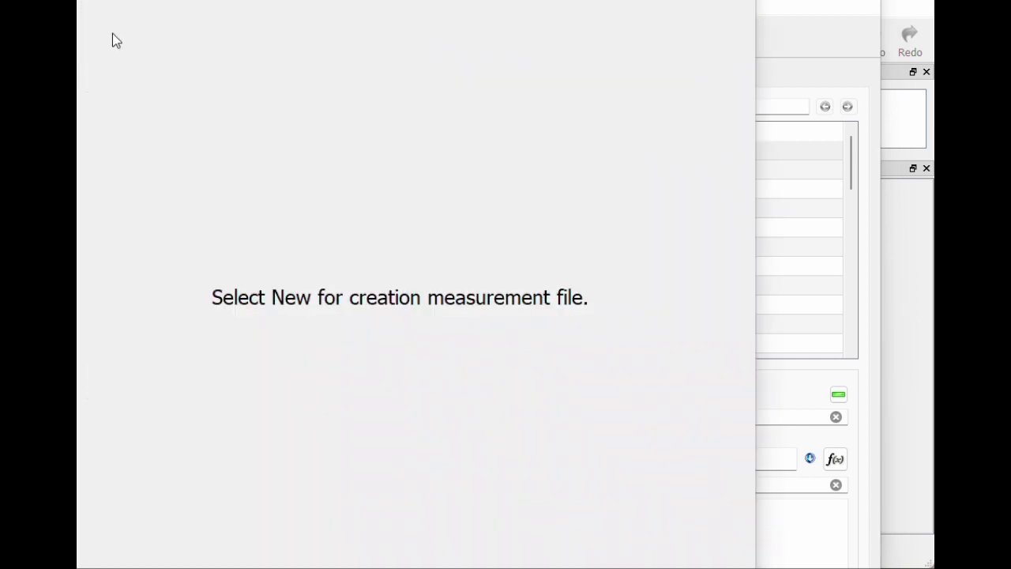
left_click_drag(403, 0, 555, 36)
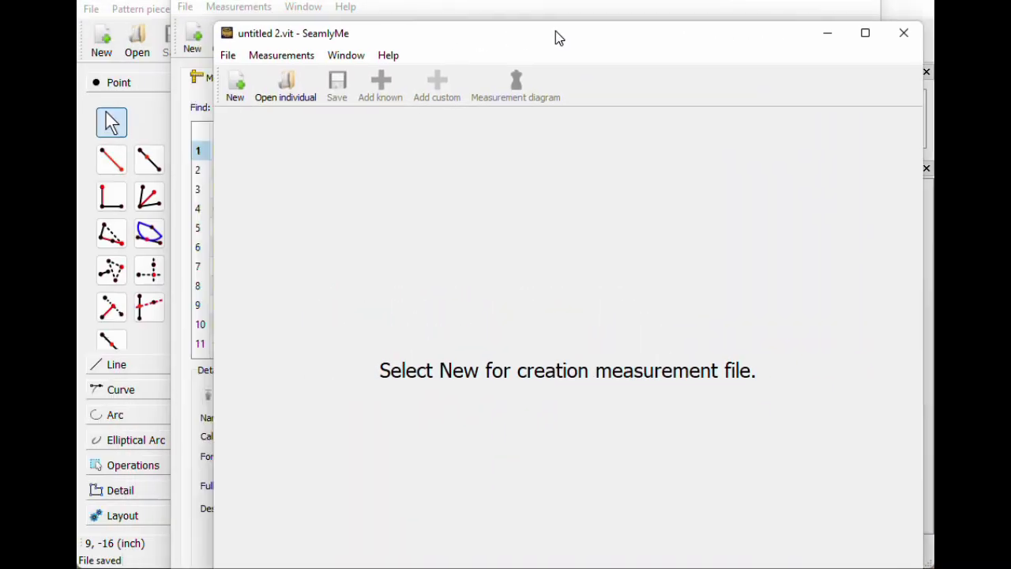
left_click(287, 91)
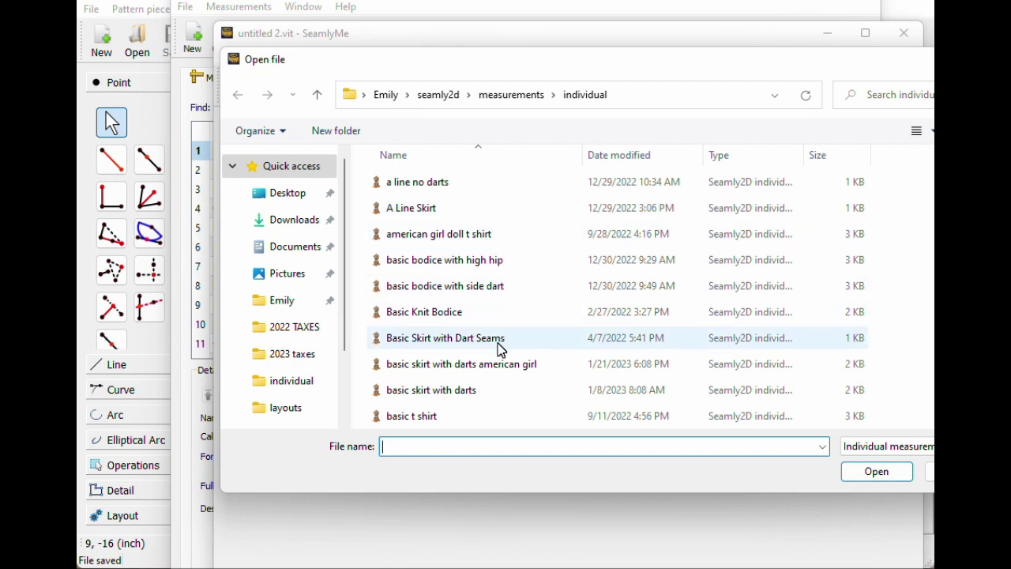
left_click(491, 390)
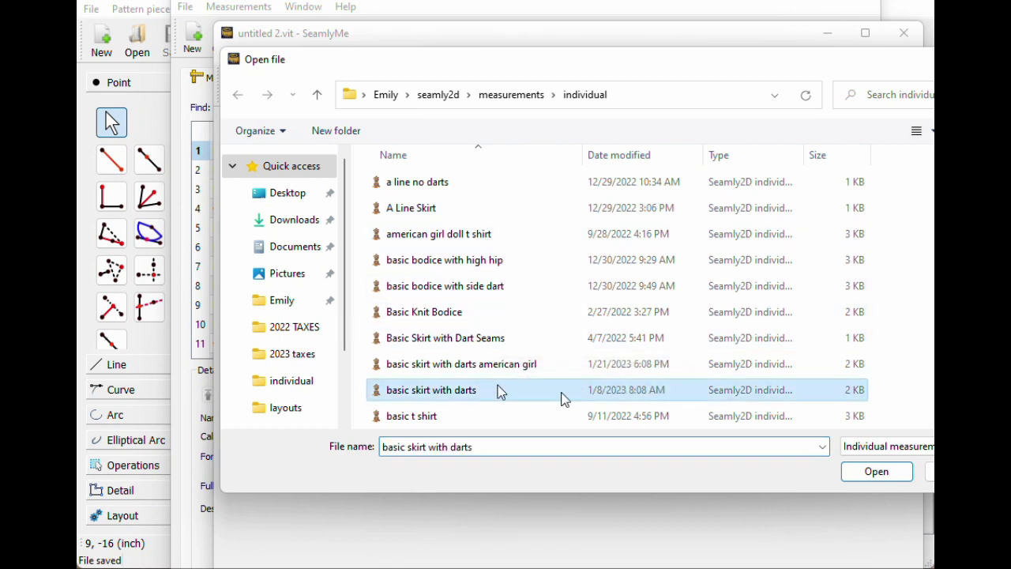
left_click(876, 472)
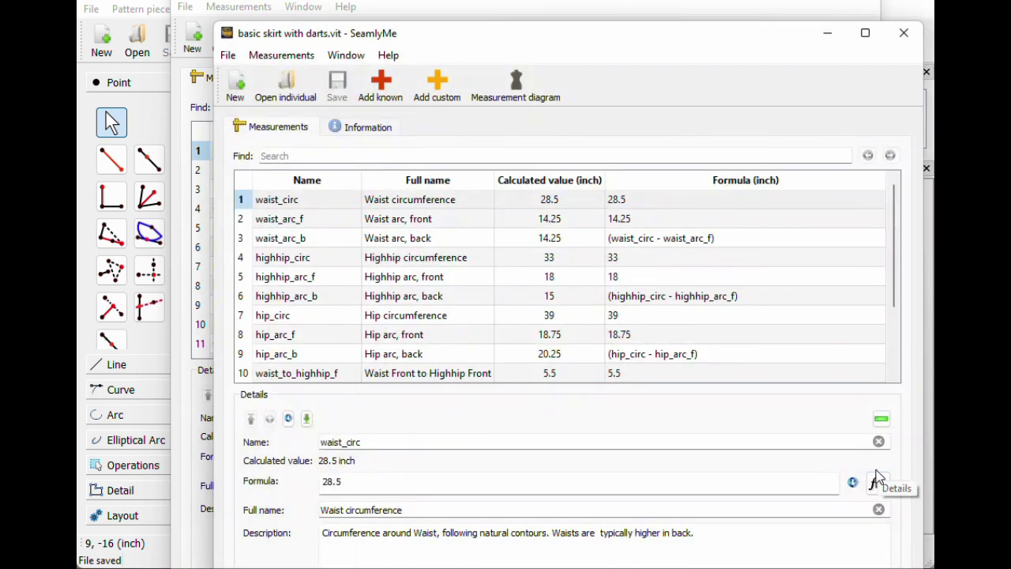
- Arrange the dress and skirt measurement windows side by side and bring the skirt's hip and leg measurements into view
left_click_drag(352, 39, 813, 10)
left_click(663, 95)
left_click_drag(869, 251, 618, 310)
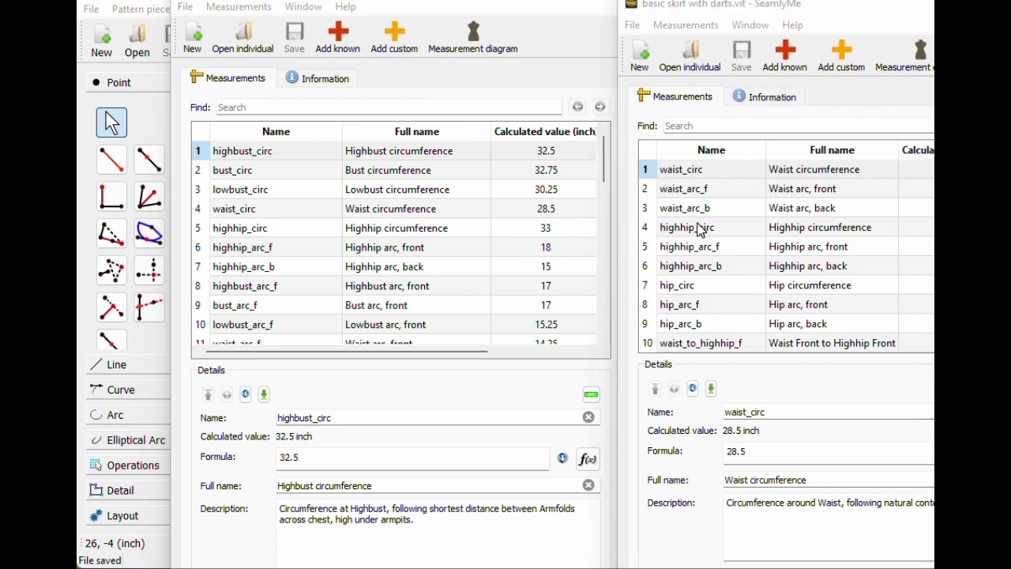
scroll(713, 306, "down", 2)
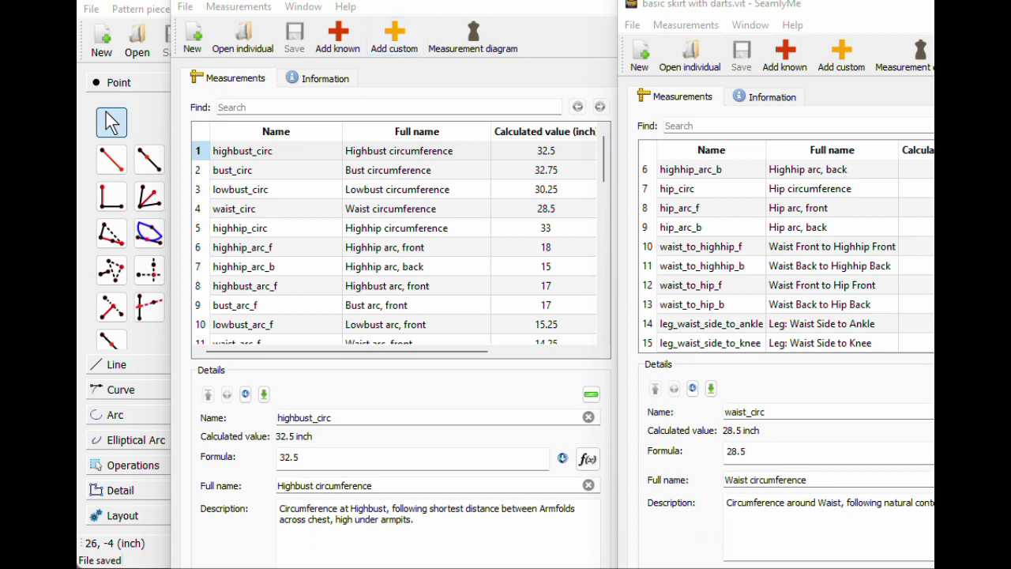
left_click(421, 9)
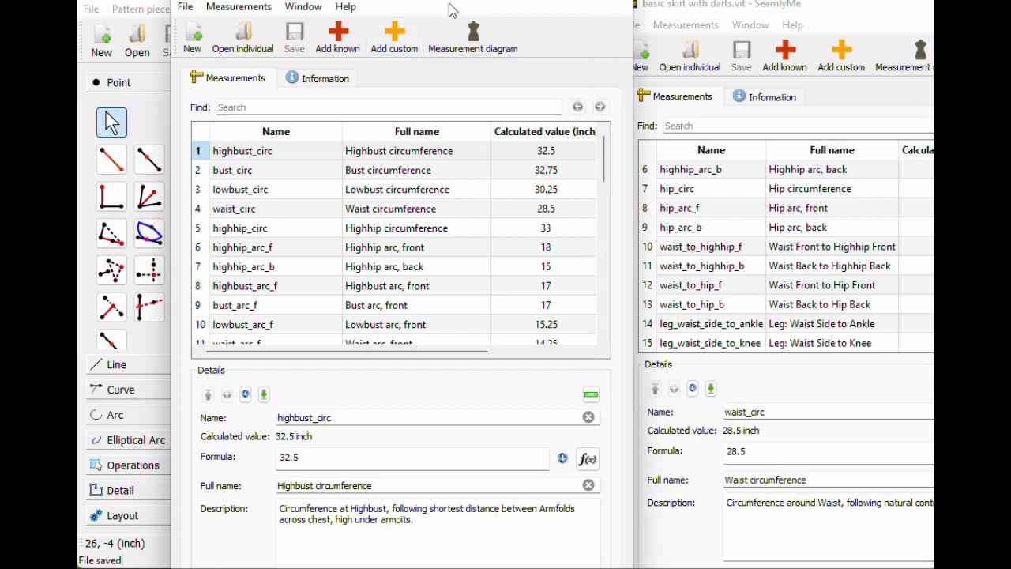
left_click(395, 47)
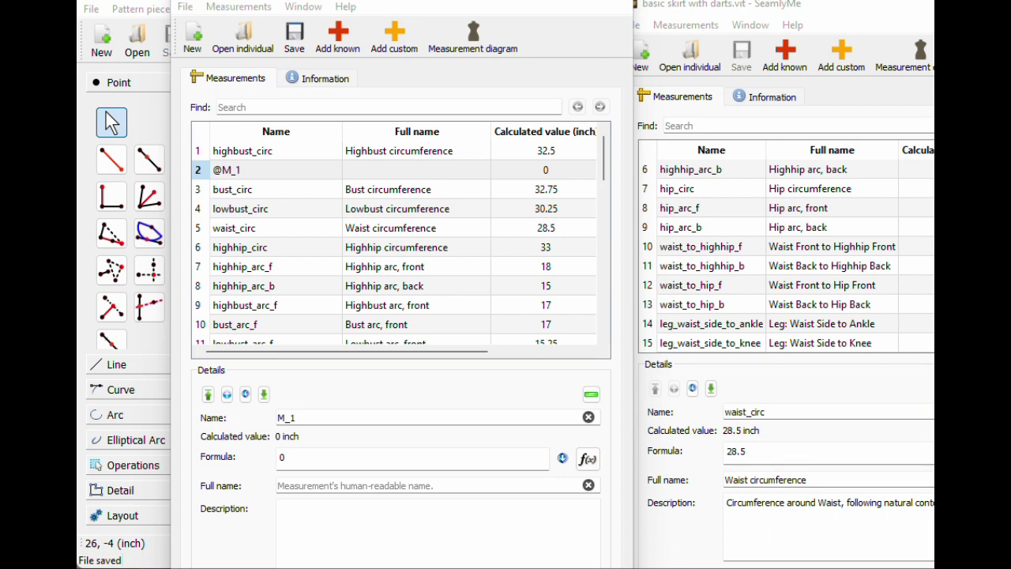
key("Delete")
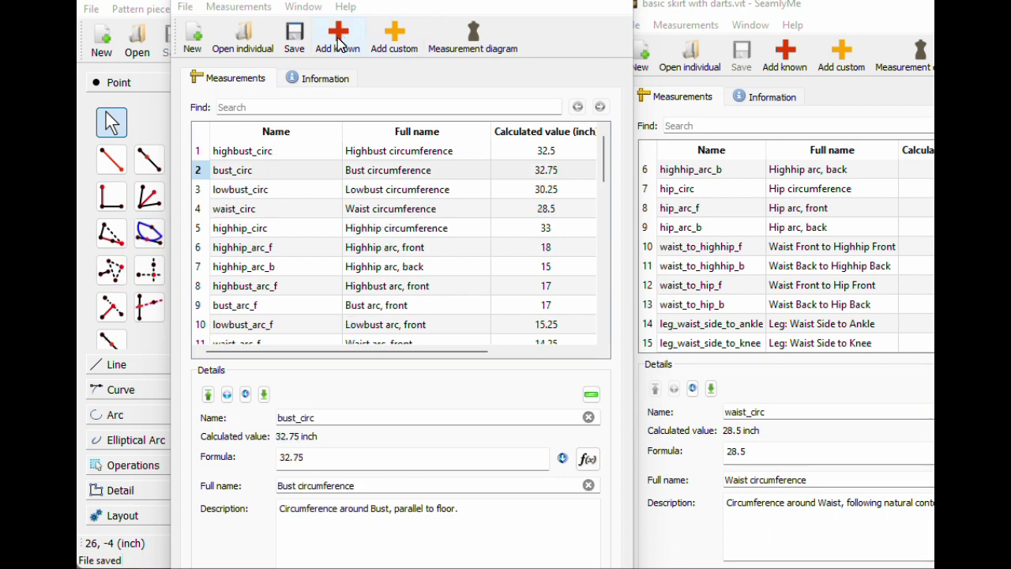
- Select the last dress measurement, indent_waist_back, and open the database of known measurements
scroll(605, 169, "down", 10)
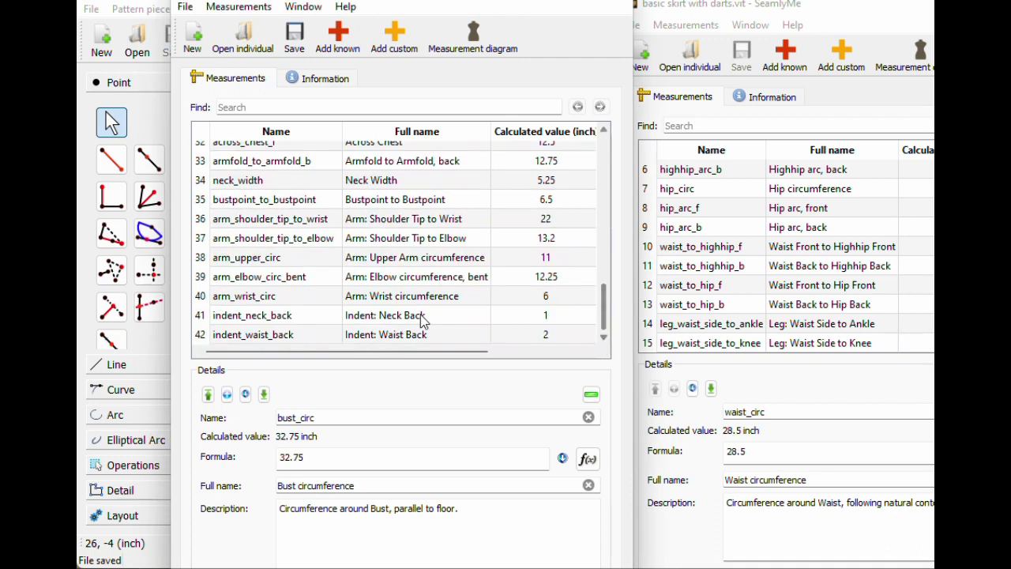
left_click(281, 336)
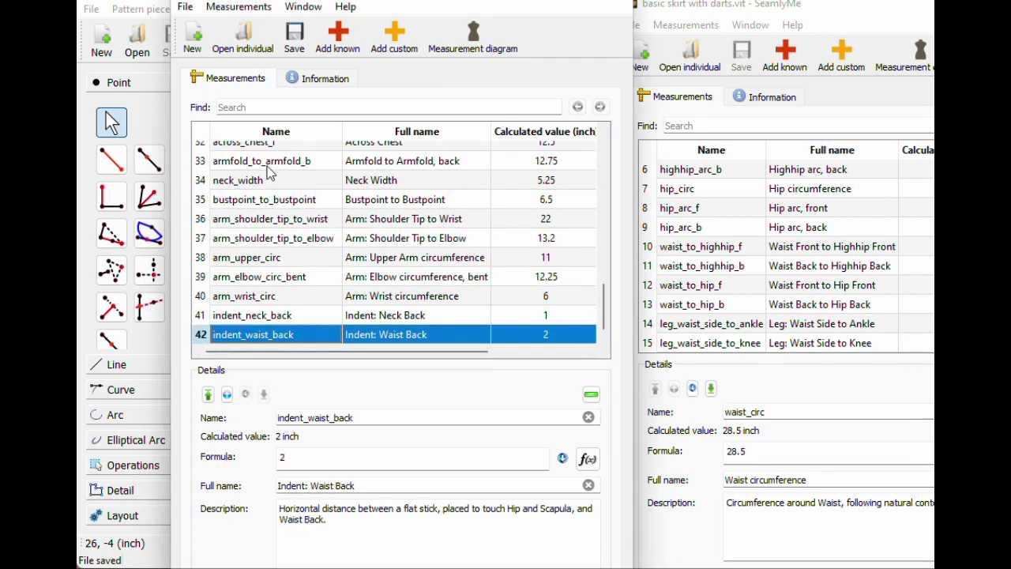
left_click(337, 36)
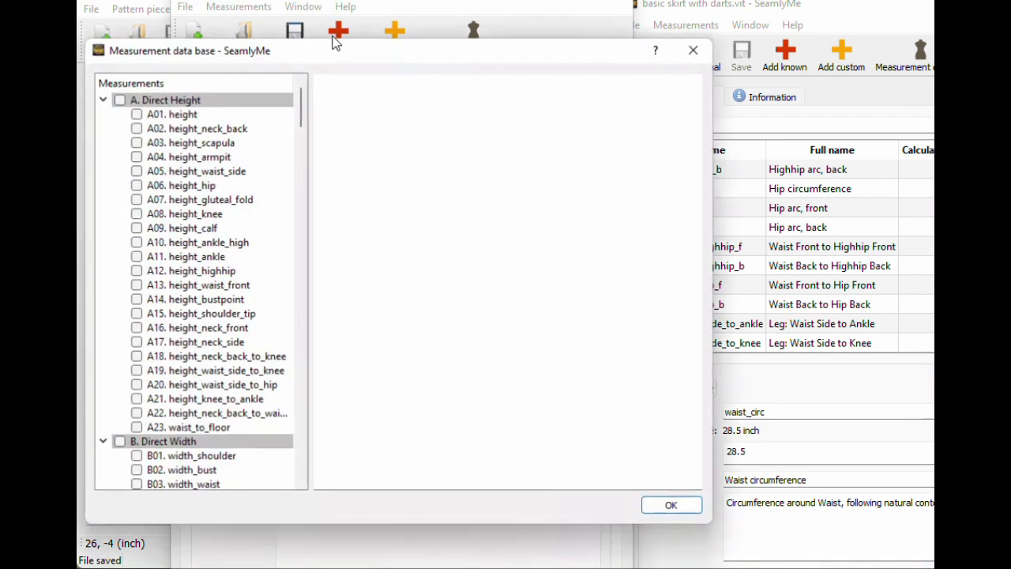
- Collapse the Direct Height, Direct Width, Indentation, Hand, Foot and Head groups in the measurement database
left_click(103, 100)
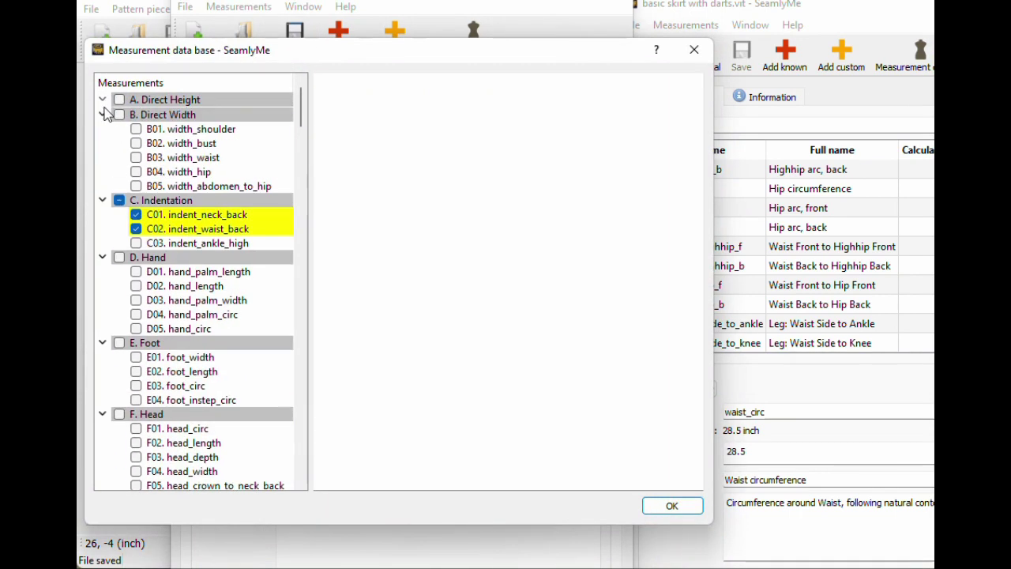
left_click(103, 113)
left_click(103, 128)
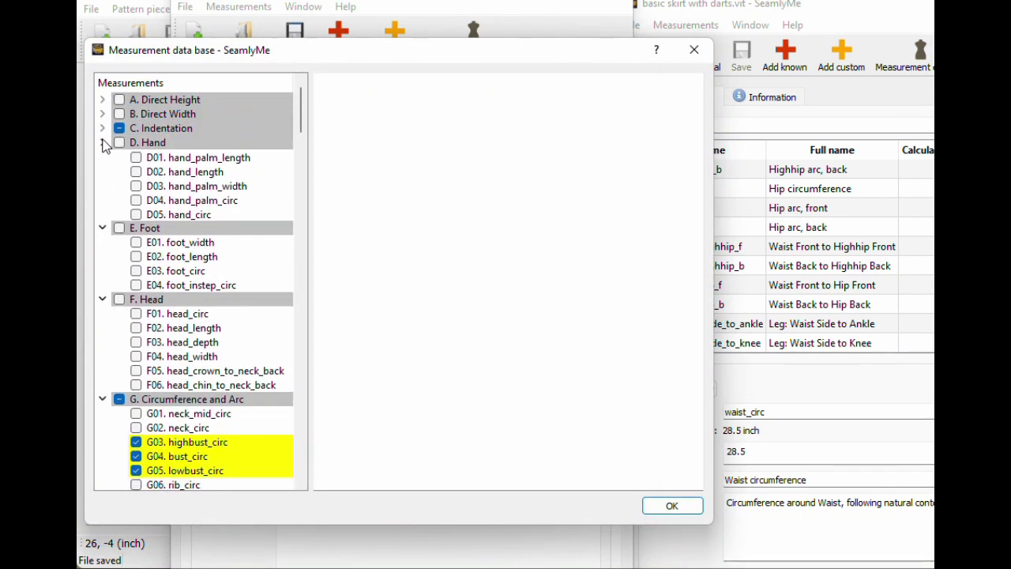
left_click(103, 142)
left_click(102, 156)
left_click(103, 170)
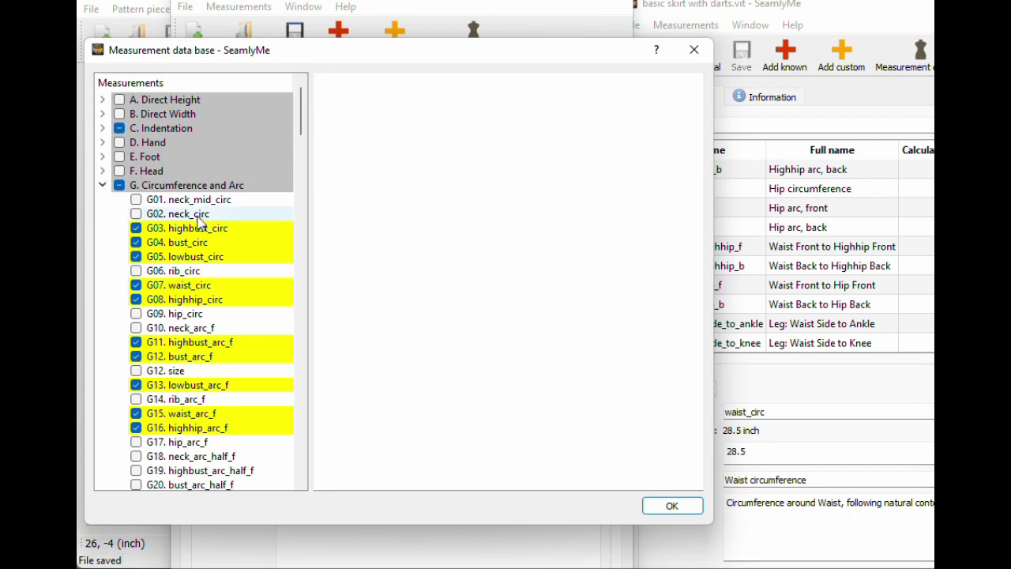
- Mark hip_circ, hip_arc_f and hip_arc_b in the Circumference and Arc group for adding to the dress file
scroll(201, 221, "down", 1)
scroll(202, 225, "down", 1)
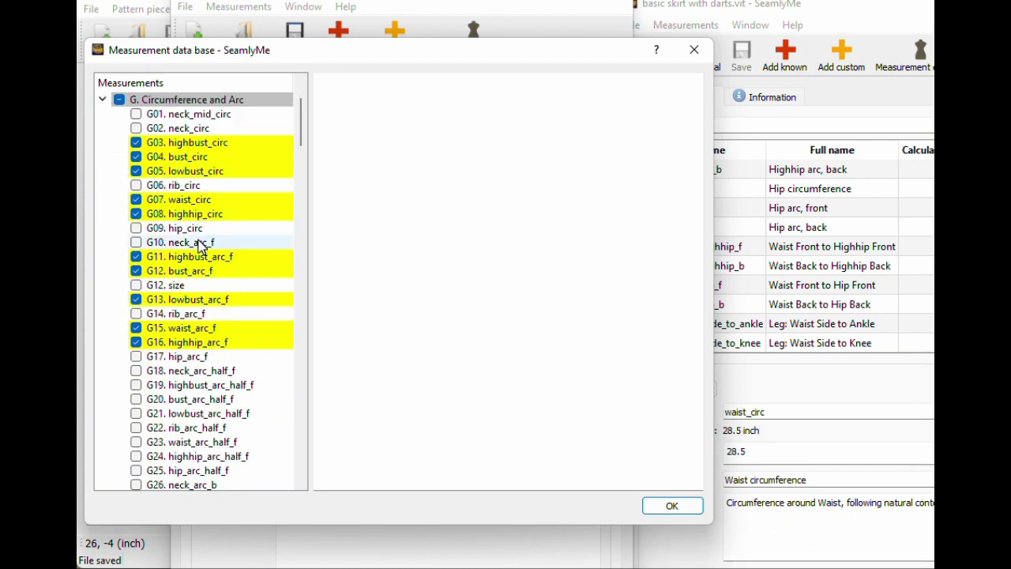
left_click(196, 231)
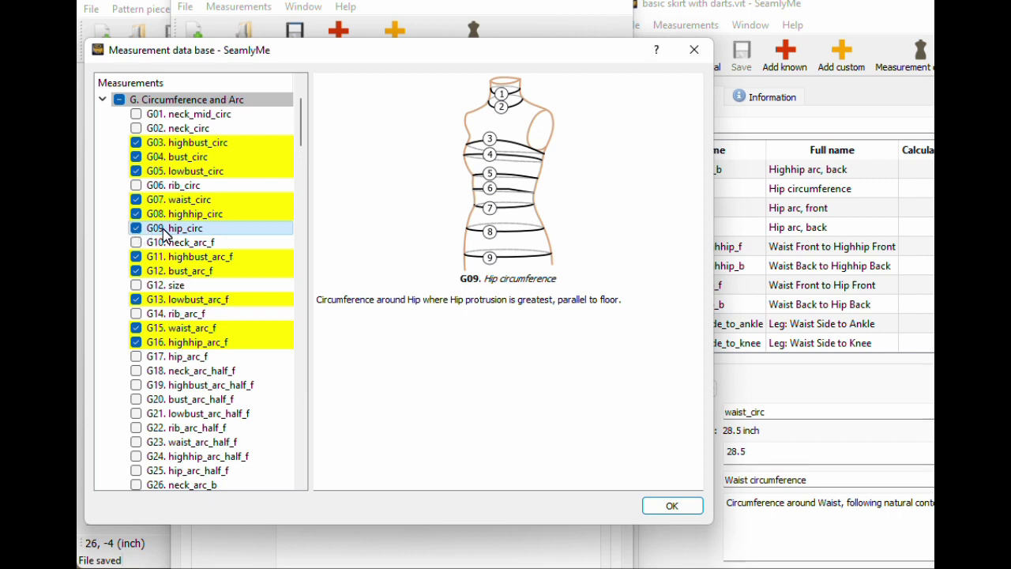
scroll(203, 242, "down", 1)
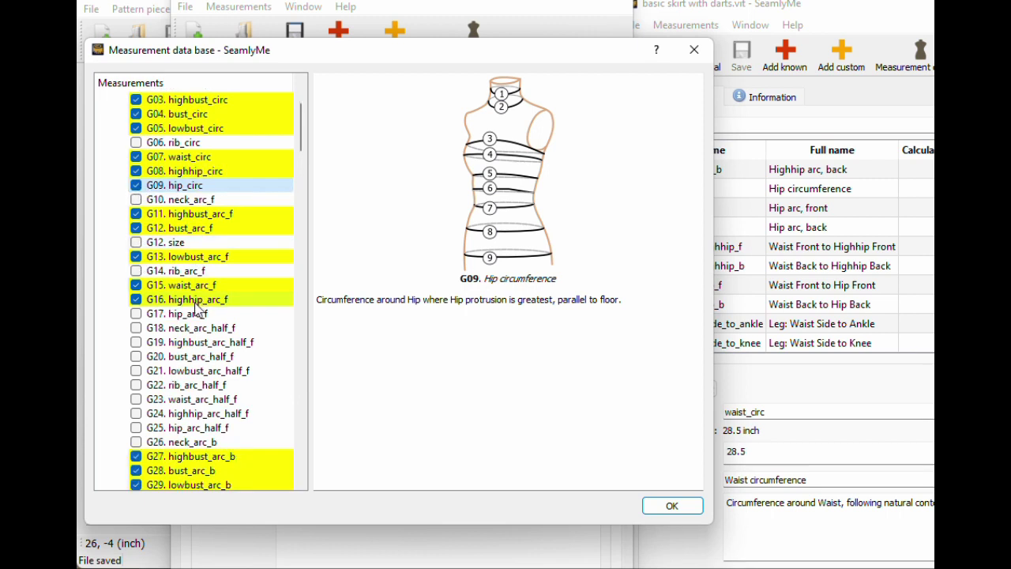
left_click(150, 314)
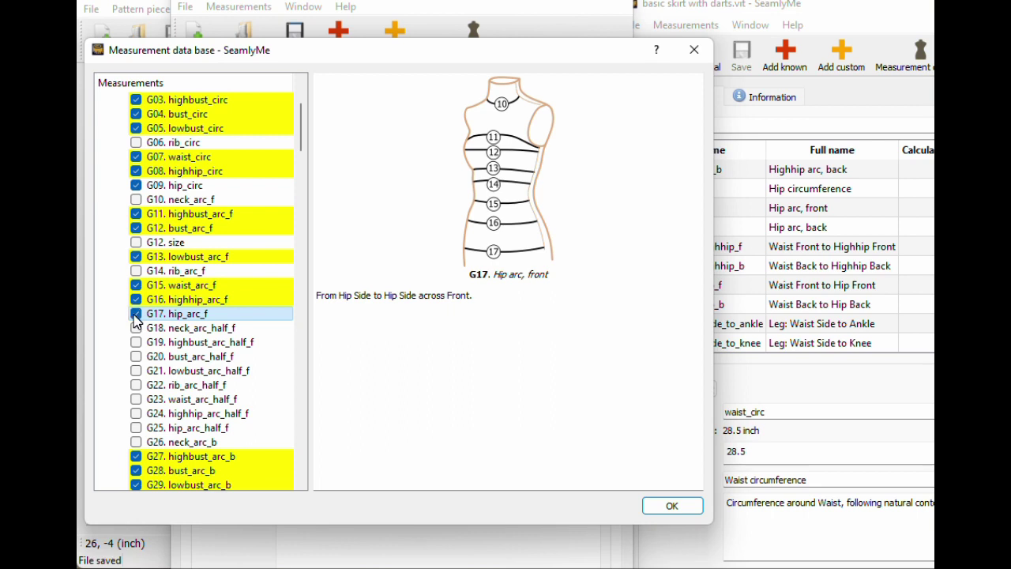
scroll(209, 325, "down", 2)
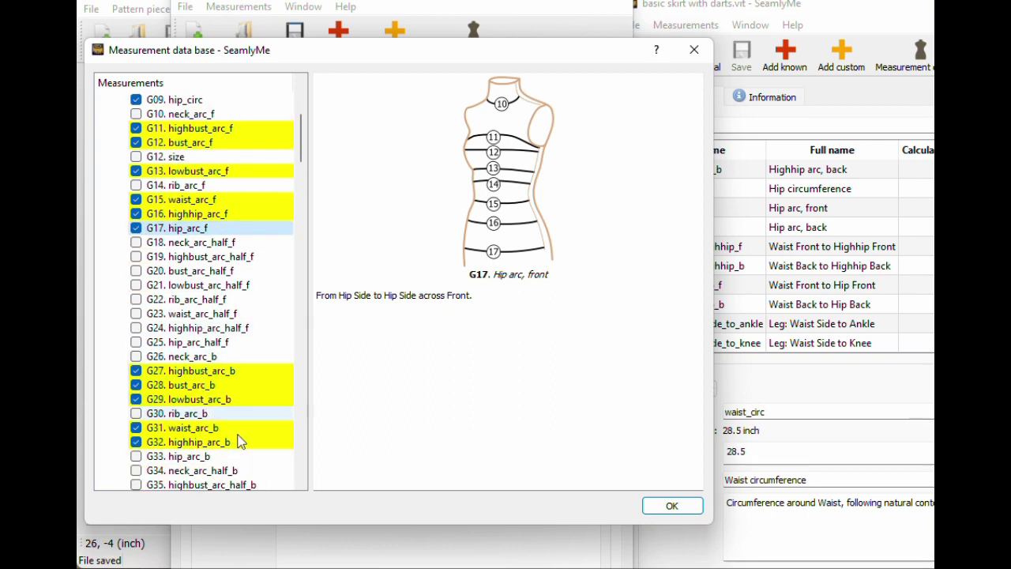
left_click(185, 456)
left_click(135, 456)
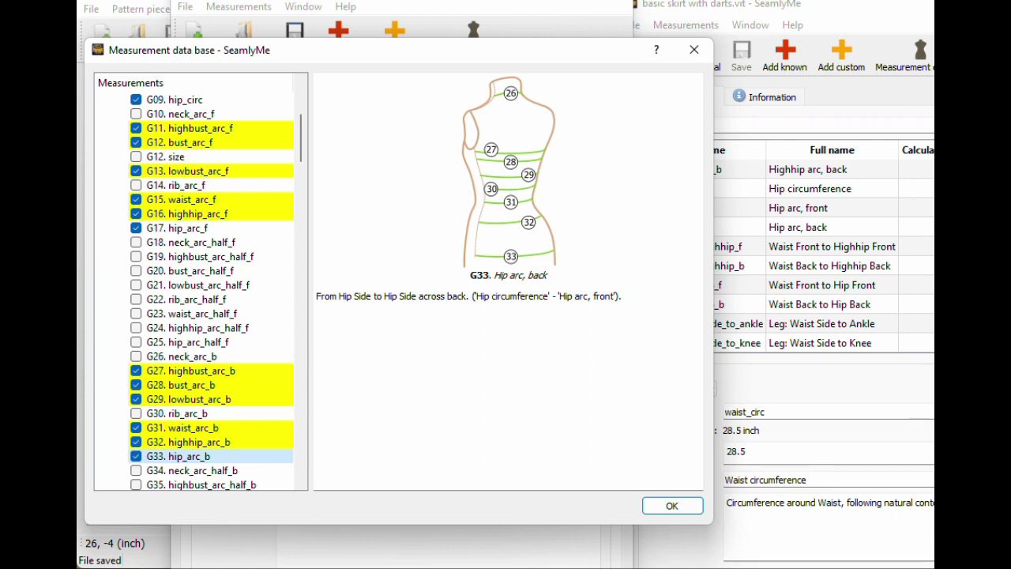
- Check the skirt's measurement list for the remaining entries and collapse the database's Circumference and Arc group
left_click_drag(480, 49, 375, 50)
left_click(722, 8)
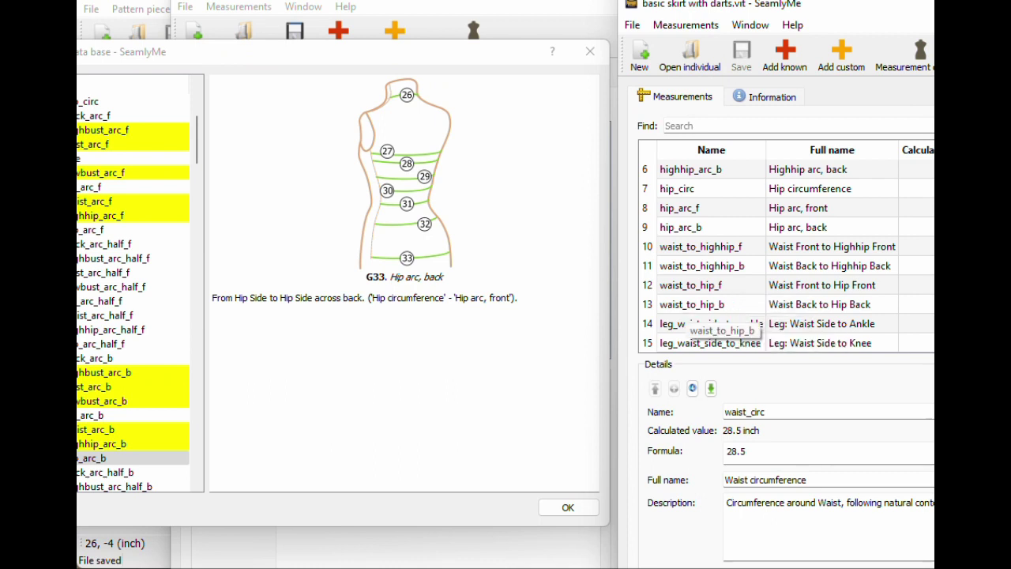
left_click_drag(129, 59, 298, 46)
scroll(220, 238, "up", 5)
left_click(145, 175)
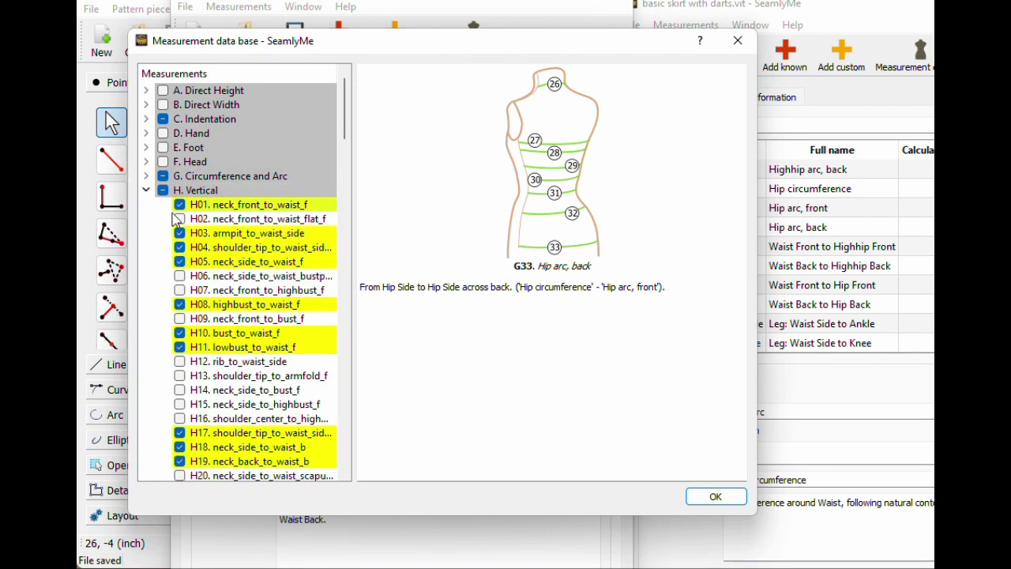
- Mark waist_to_hip_f and waist_to_hip_b in the Vertical group for adding to the dress file
scroll(211, 229, "down", 1)
scroll(276, 254, "down", 1)
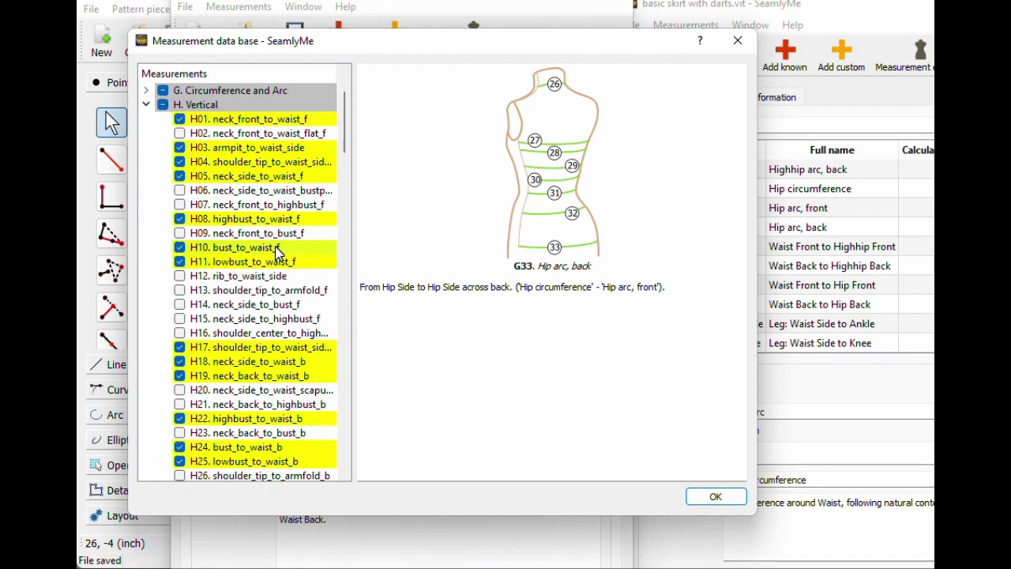
left_click(267, 319)
scroll(262, 320, "down", 1)
left_click(273, 348)
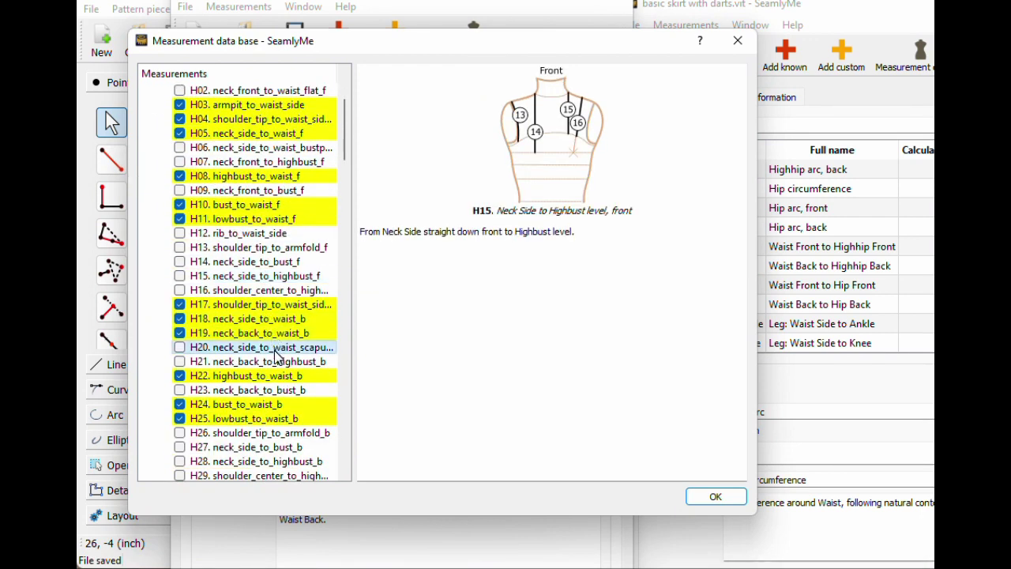
scroll(278, 357, "down", 1)
scroll(278, 358, "down", 1)
left_click(281, 376)
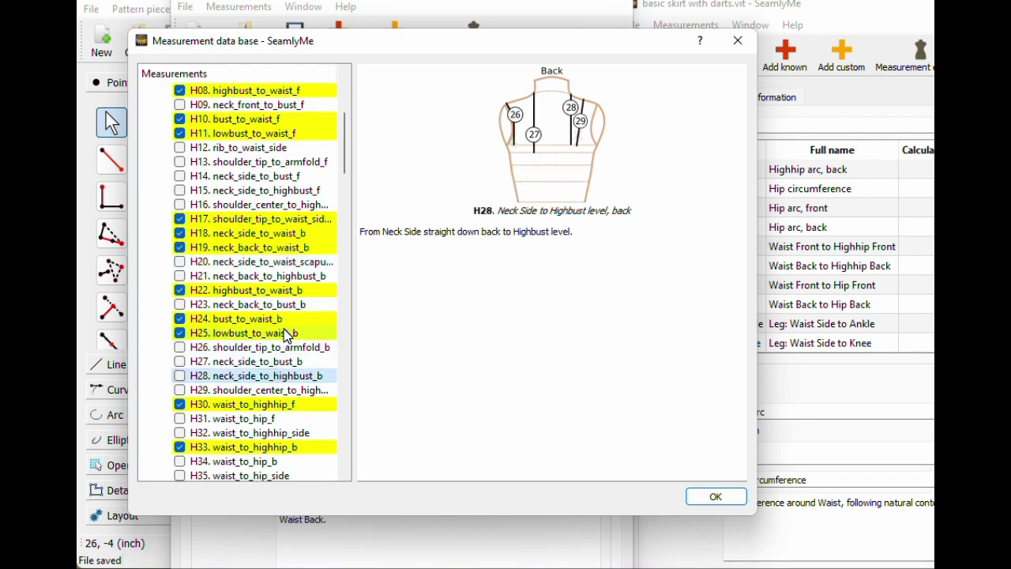
scroll(286, 336, "down", 1)
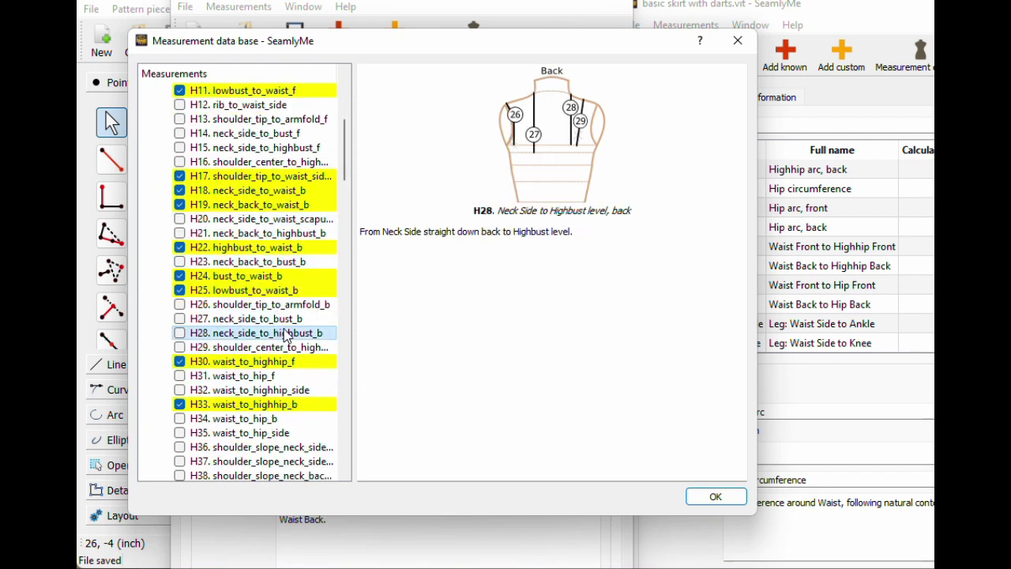
left_click(286, 263)
scroll(299, 418, "down", 1)
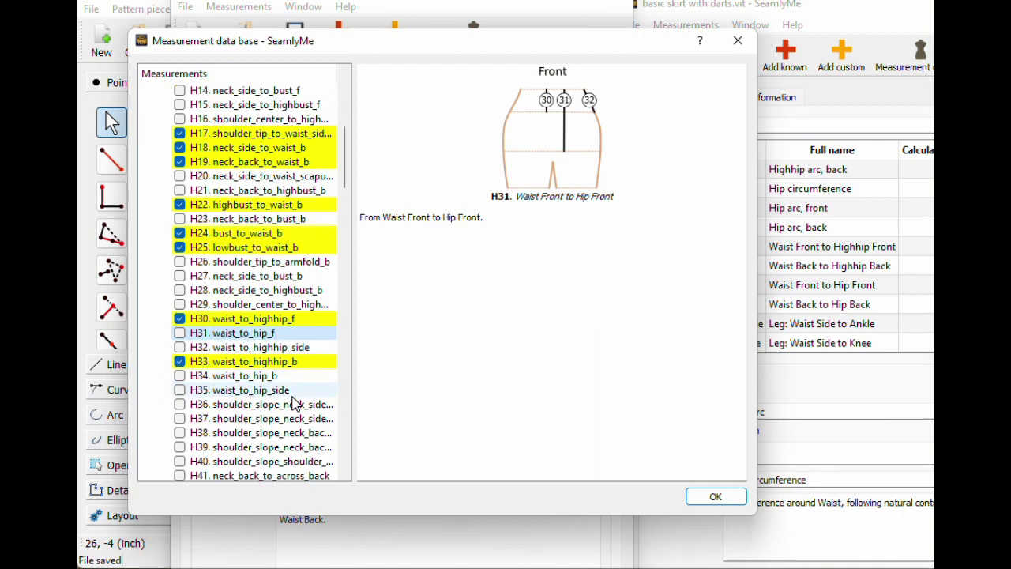
scroll(277, 395, "down", 1)
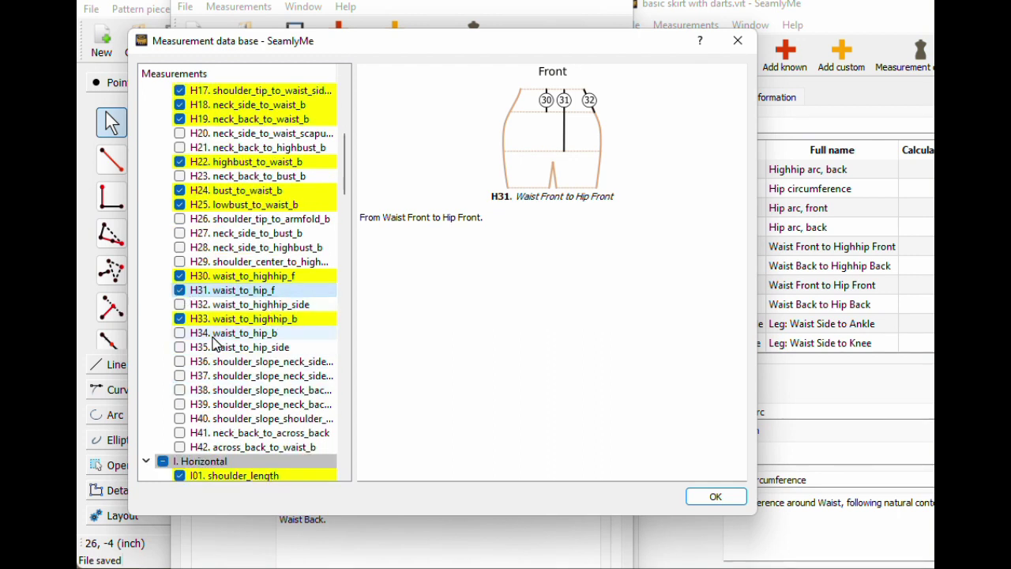
left_click(210, 336)
left_click(180, 333)
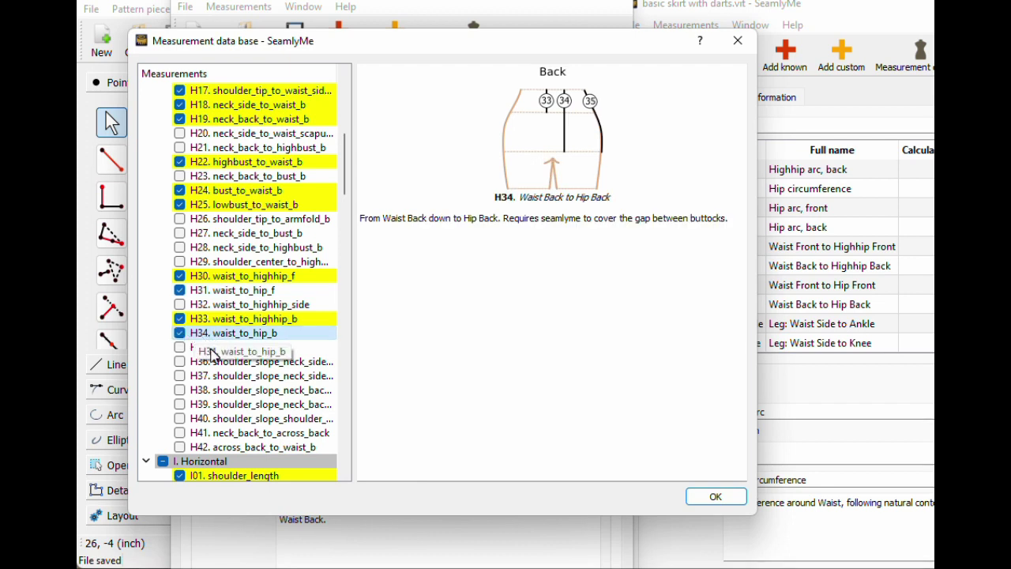
- Collapse the Vertical, Horizontal, Bust, Balance and Arm groups in the measurement database
scroll(233, 290, "up", 3)
scroll(233, 290, "up", 5)
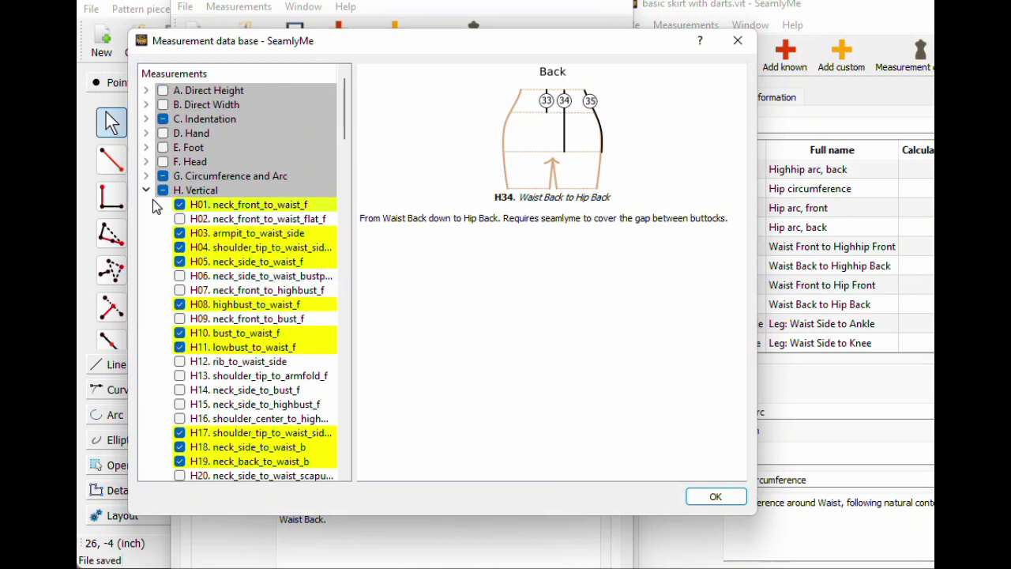
left_click(146, 191)
left_click(145, 205)
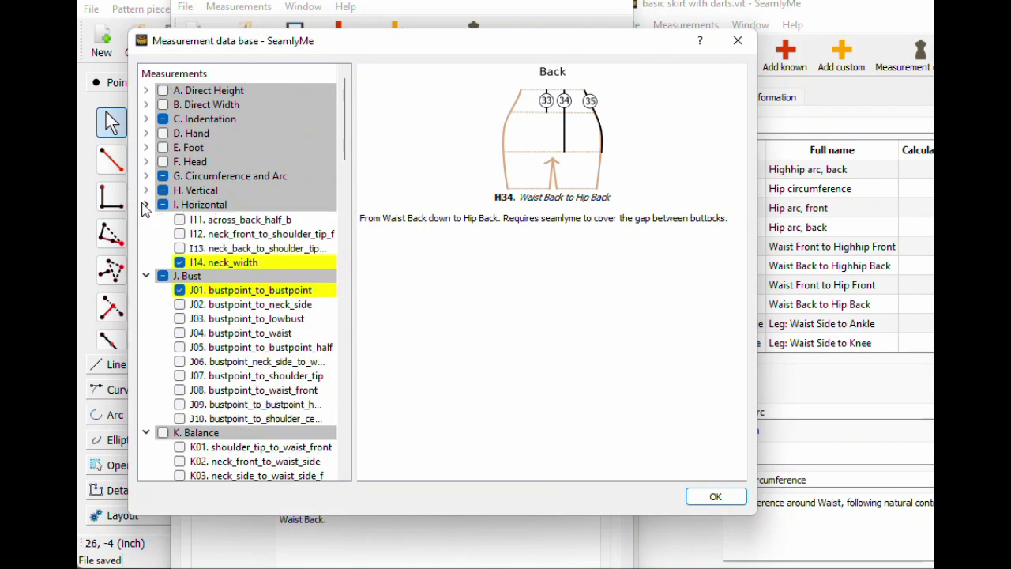
left_click(146, 219)
left_click(146, 234)
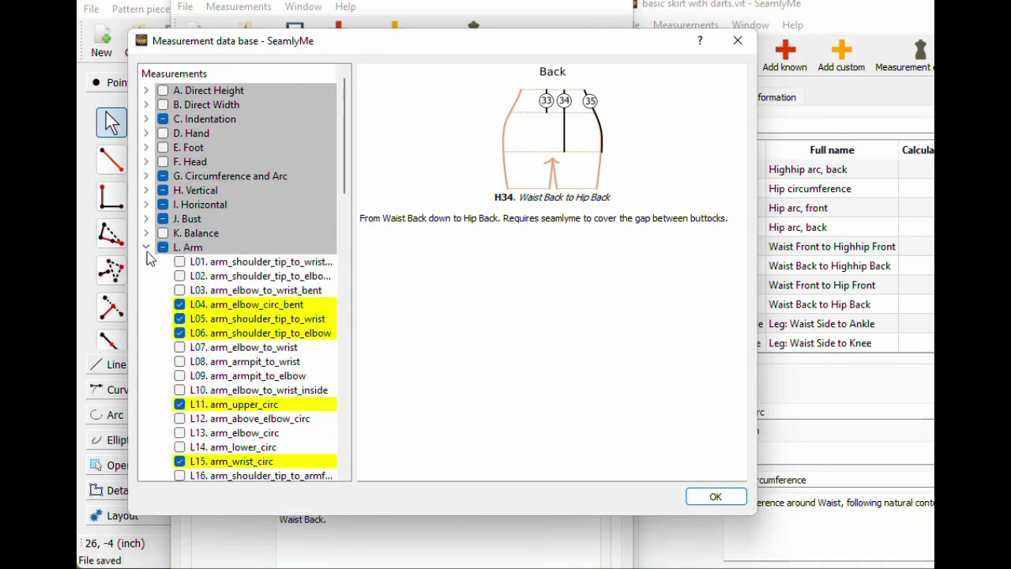
left_click(147, 248)
- Mark leg_waist_side_to_ankle and leg_waist_side_to_knee in the Leg group and add all marked measurements to the dress file
scroll(199, 270, "down", 2)
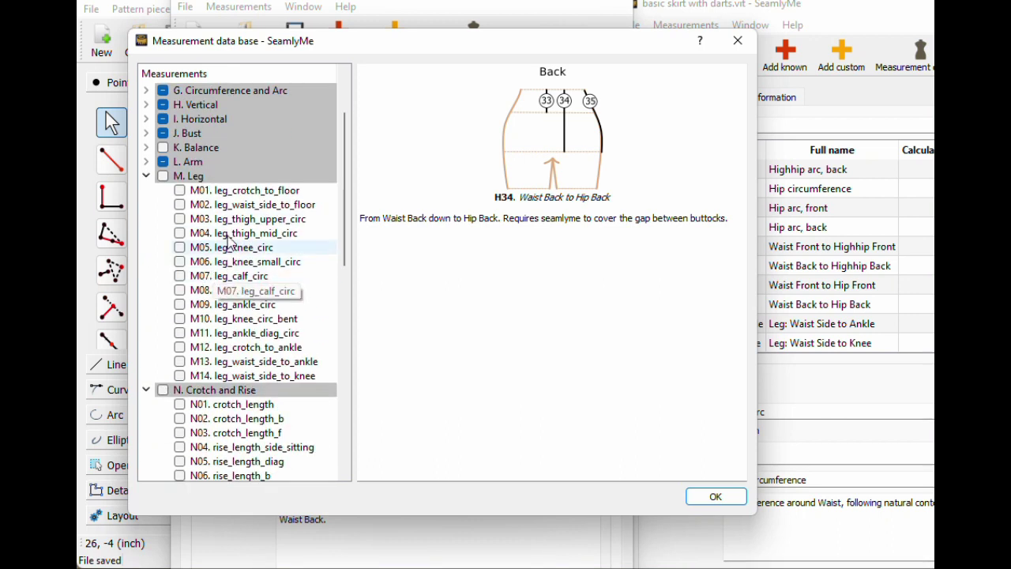
left_click(245, 264)
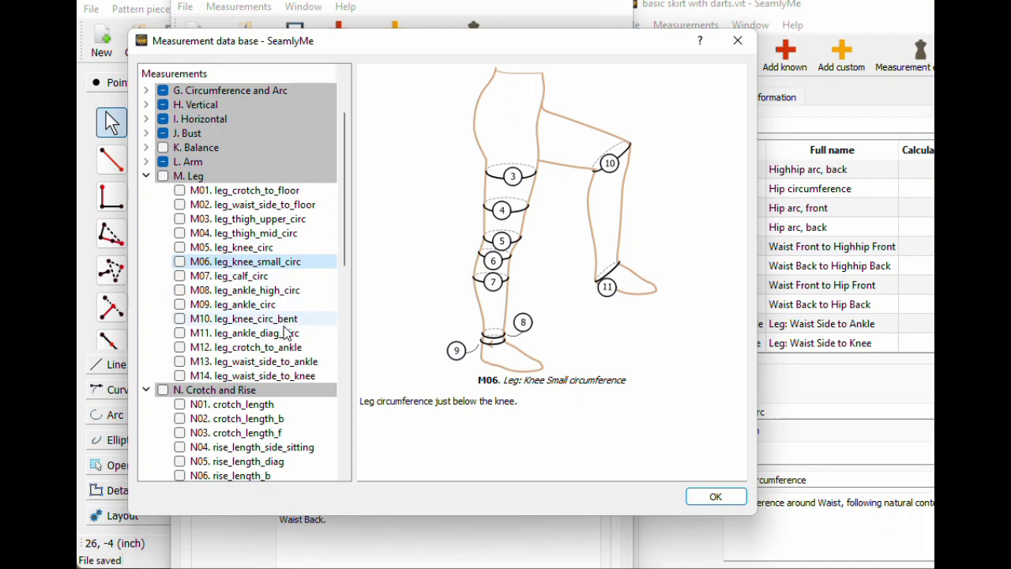
left_click(237, 349)
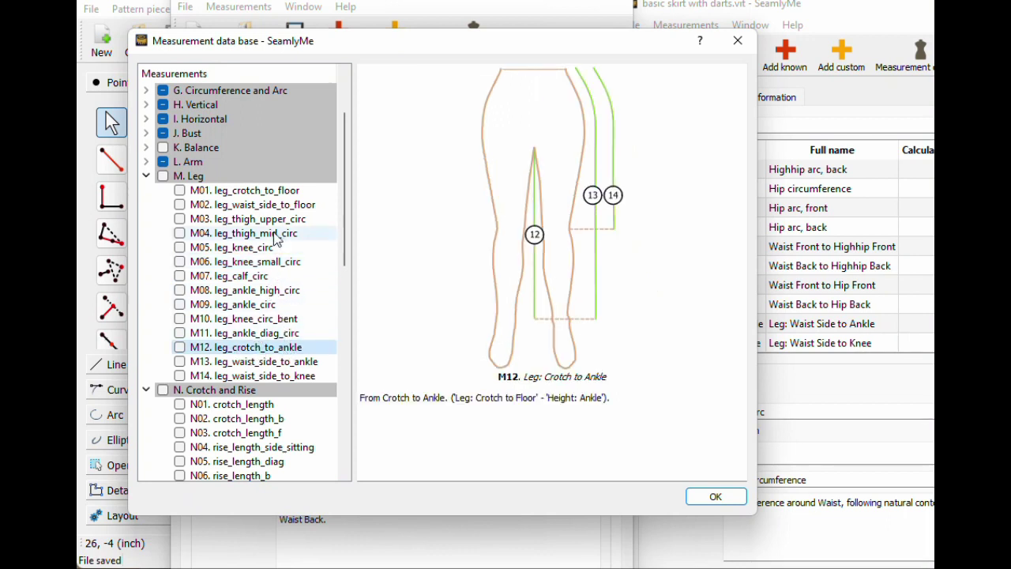
left_click(276, 363)
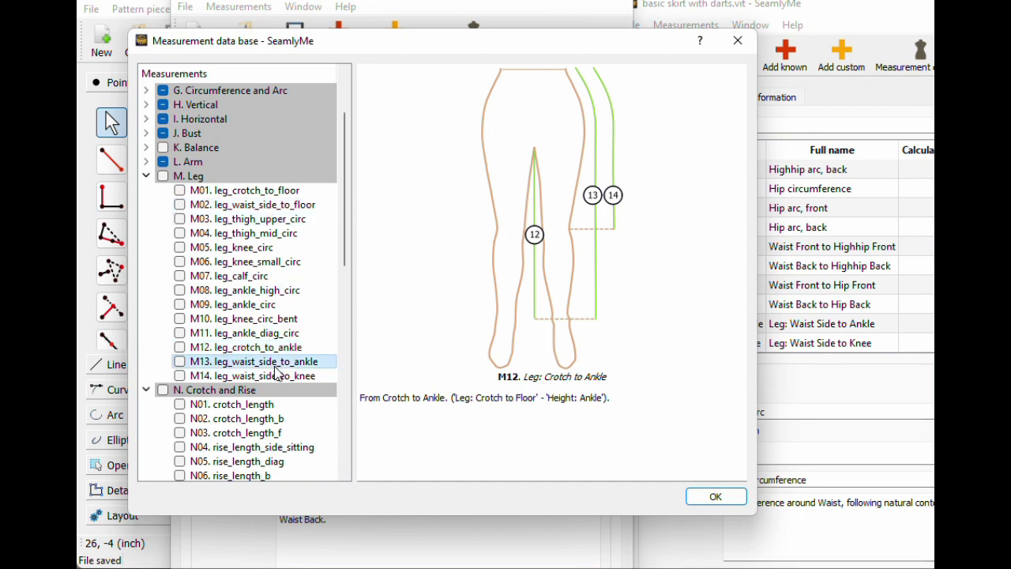
left_click(181, 377)
left_click(708, 496)
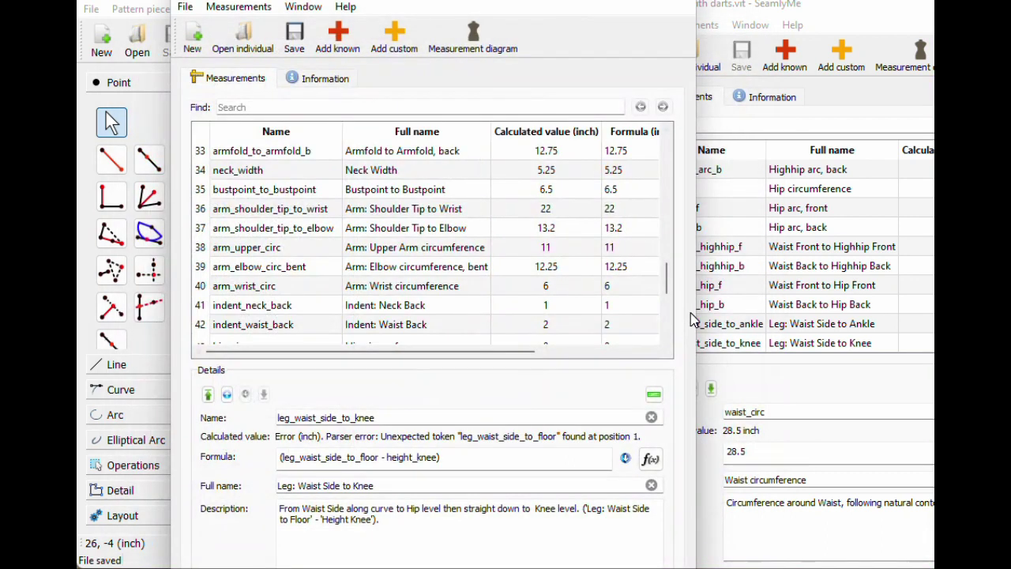
- Reposition the skirt measurement window to expose its calculated values, and return to the dress measurement window
left_click(779, 299)
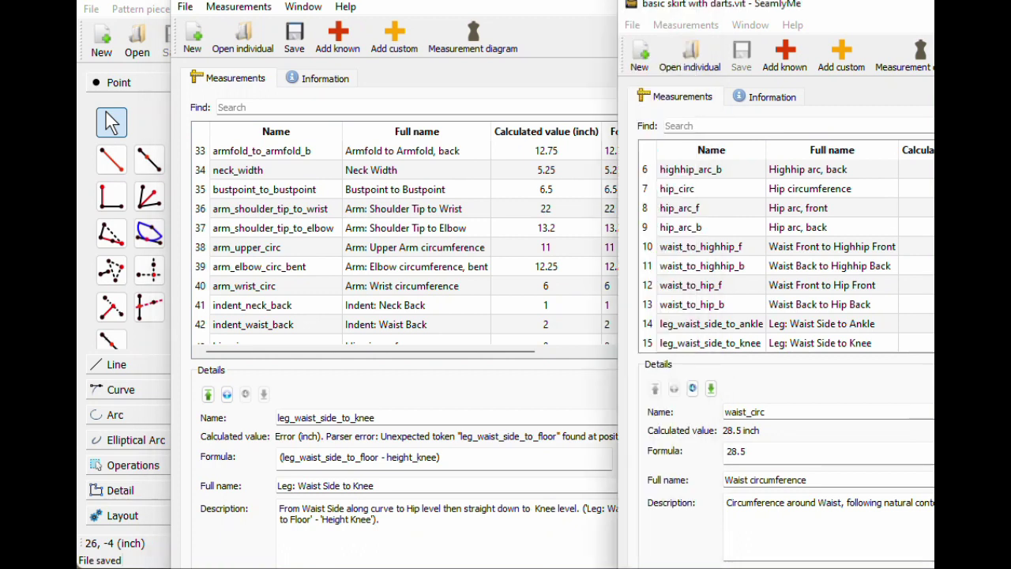
left_click_drag(711, 7, 760, 4)
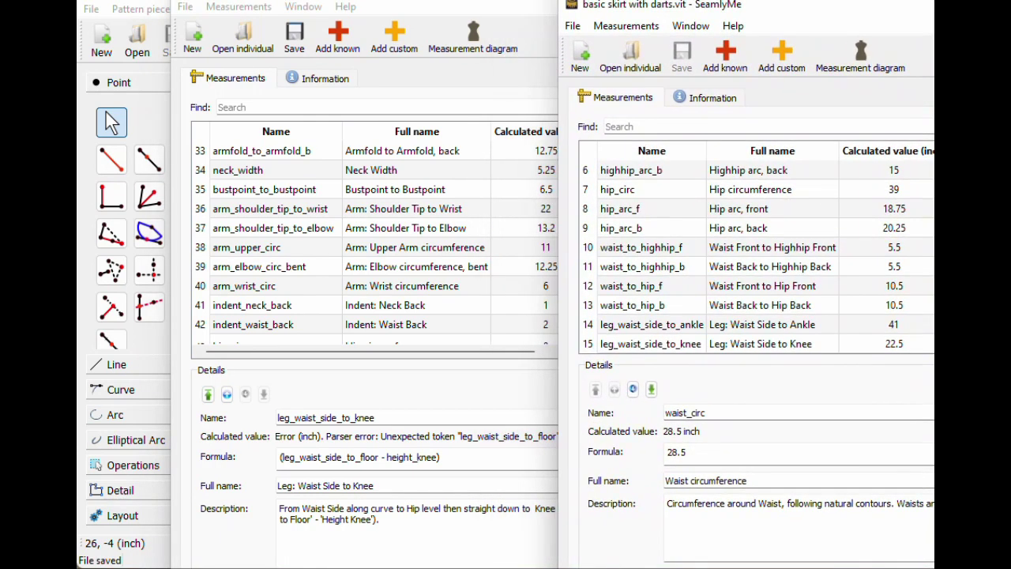
left_click(494, 10)
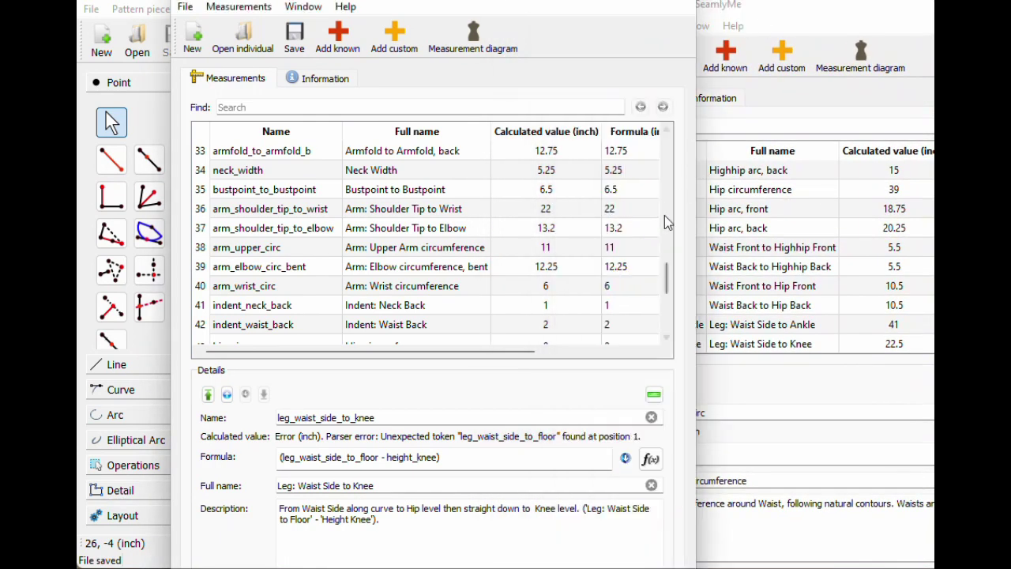
- Set the dress file's hip circumference, hip_circ, to 39 inches
left_click_drag(666, 276, 674, 317)
left_click(258, 188)
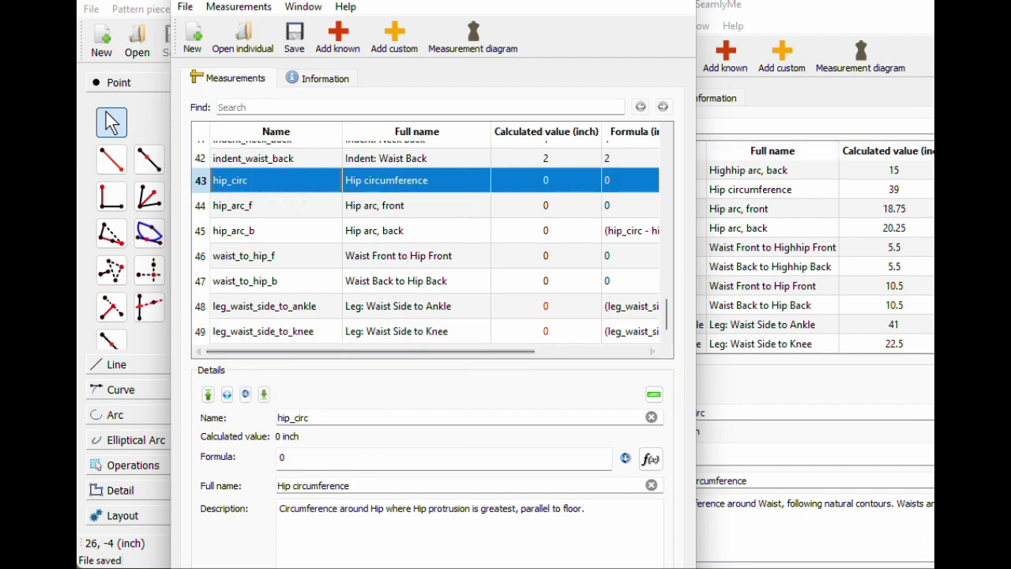
left_click(281, 457)
type("39")
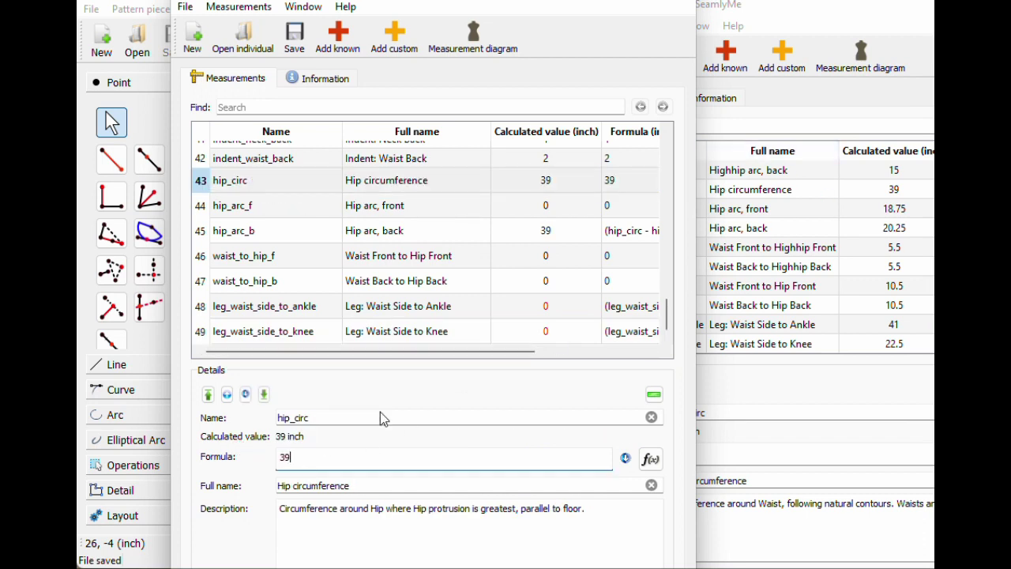
- Set the dress file's front hip arc, hip_arc_f, to 18.75 inches
left_click(268, 213)
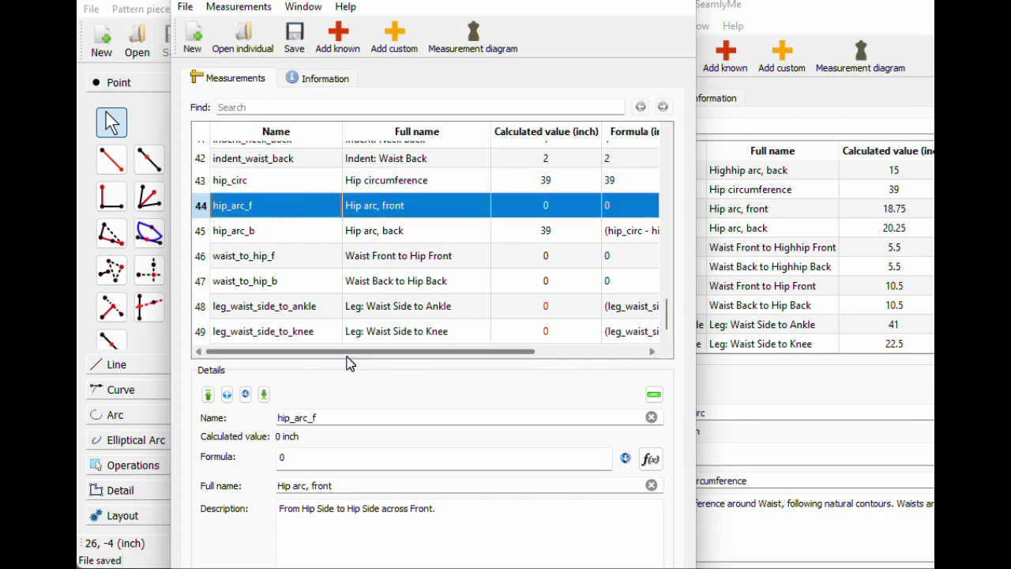
left_click(282, 456)
type("18")
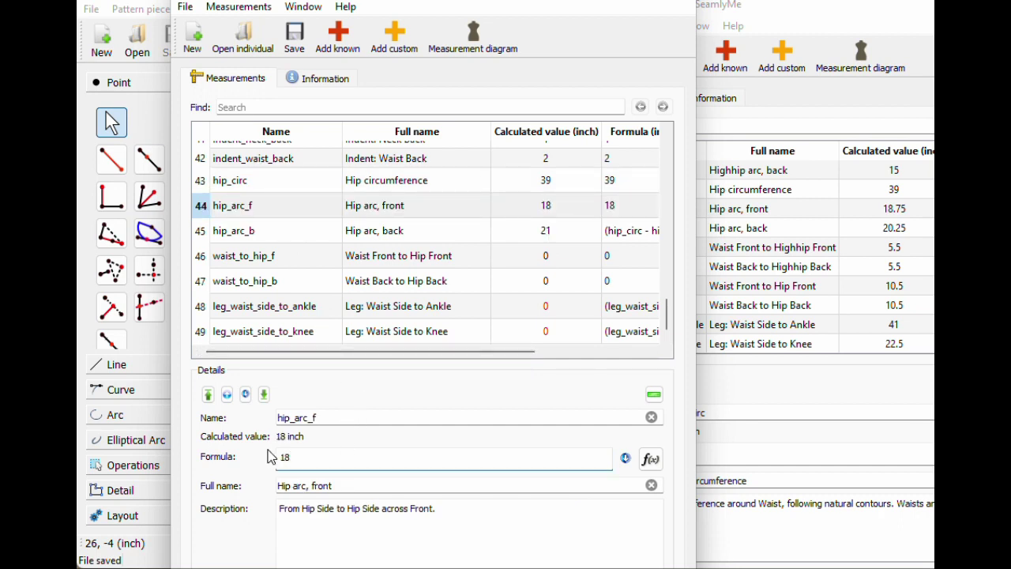
type(".75")
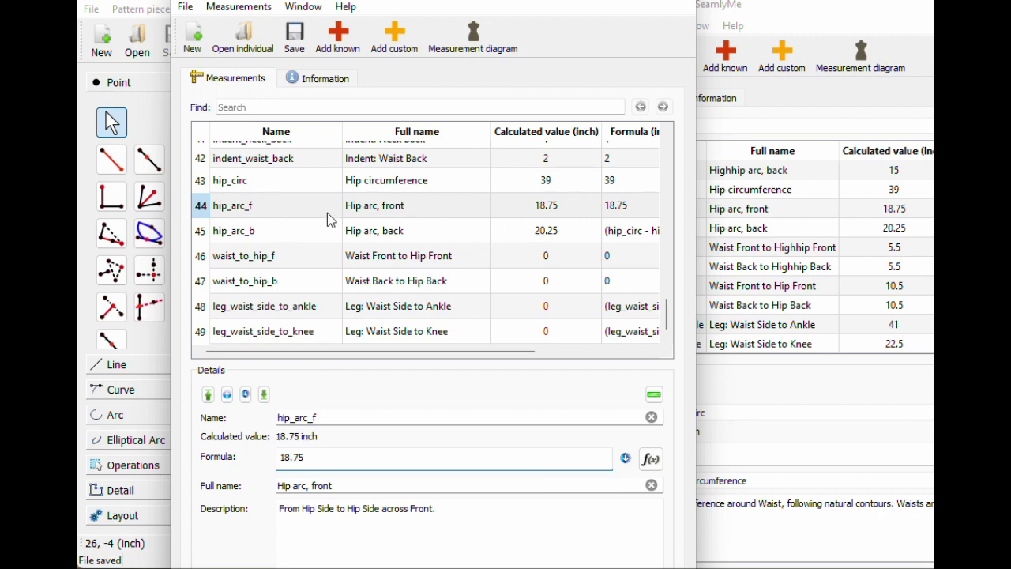
- Set both waist_to_hip_f and waist_to_hip_b in the dress file to 10.5 inches
left_click(291, 265)
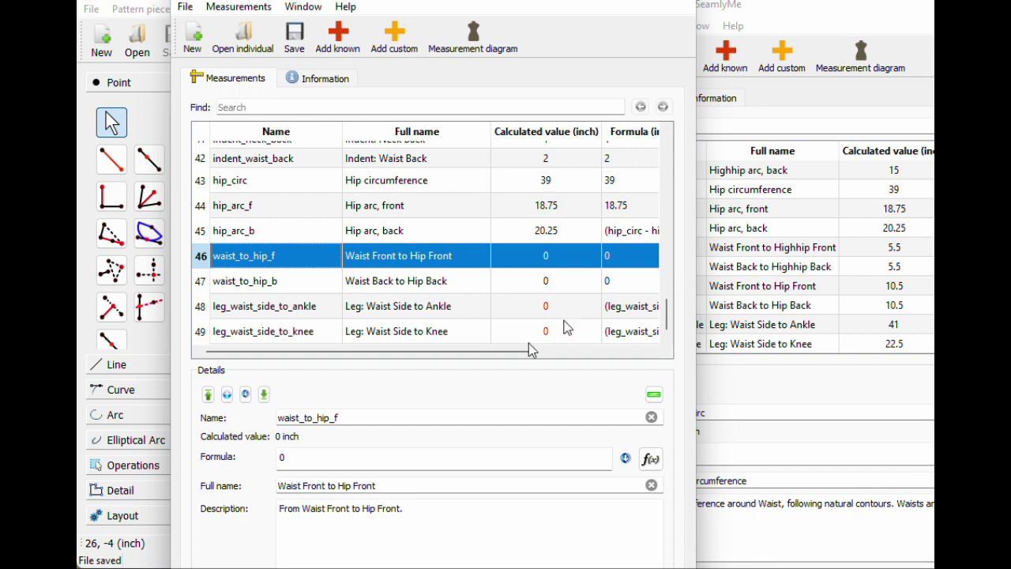
double_click(283, 458)
type("10.5")
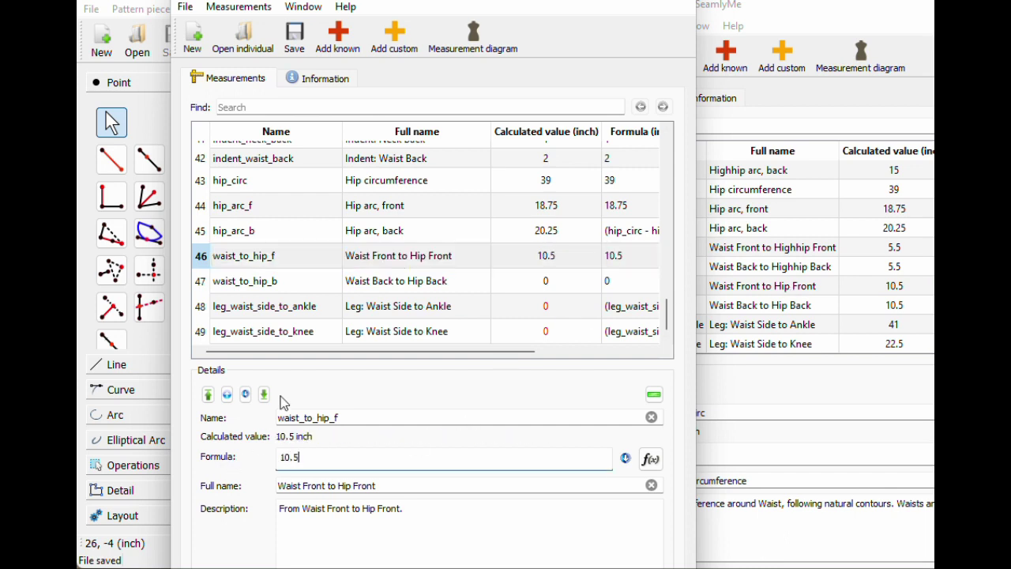
left_click(296, 282)
double_click(281, 458)
type("10.5")
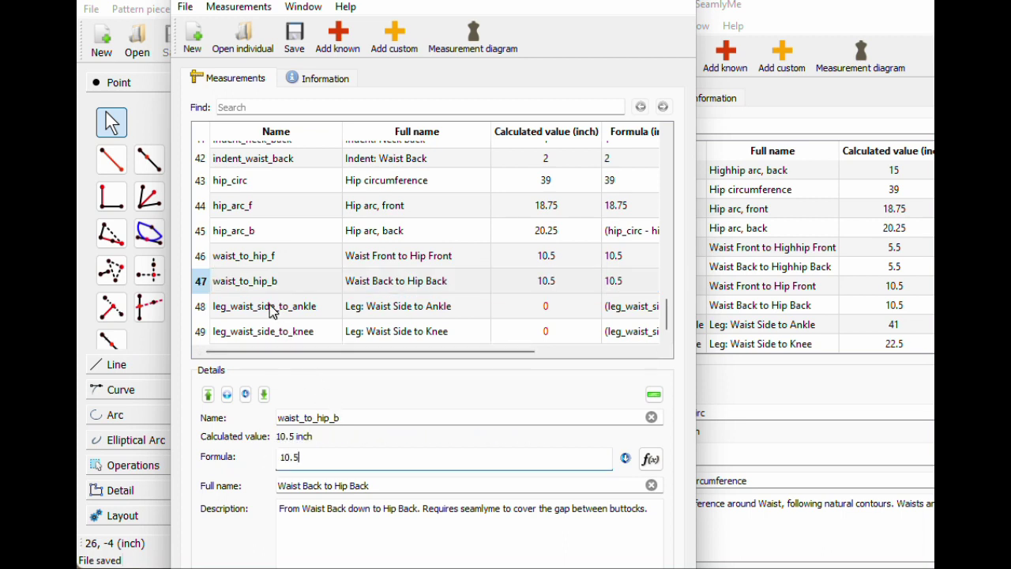
- Replace the formulas of leg_waist_side_to_ankle with 41 and leg_waist_side_to_knee with 22.5 inches, and save the dress measurement file
left_click(349, 307)
double_click(282, 459)
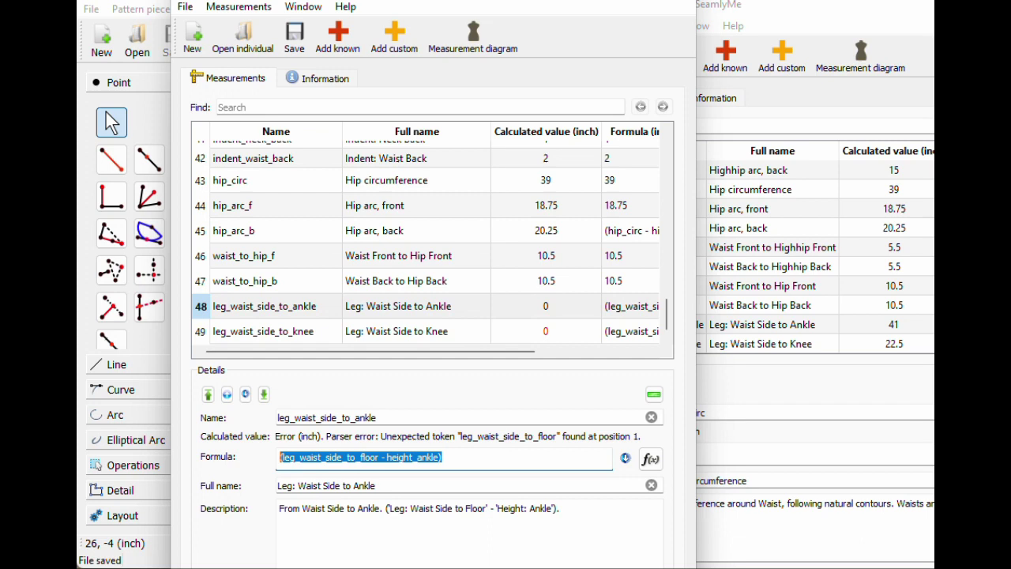
type("41")
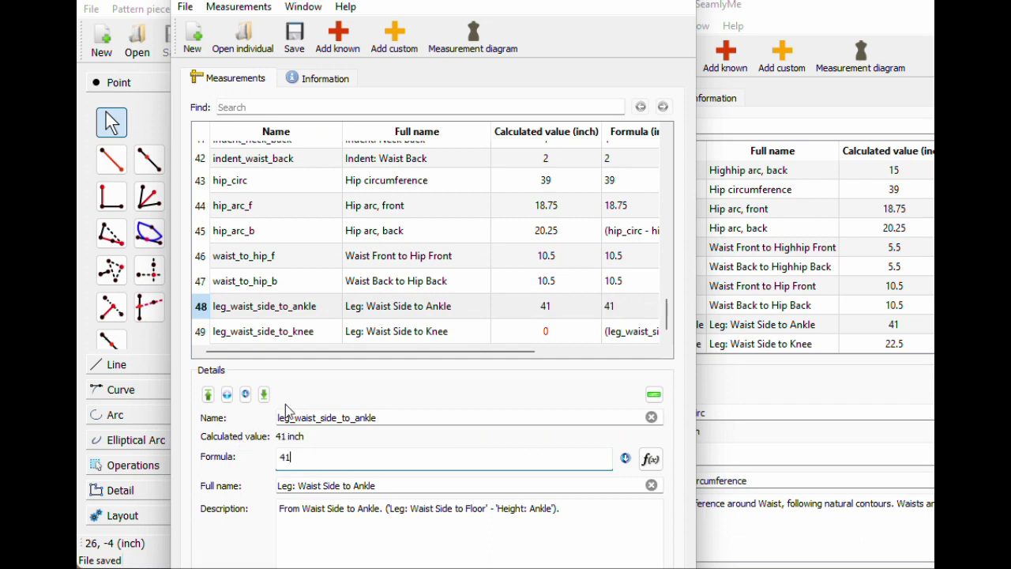
left_click(270, 332)
double_click(281, 458)
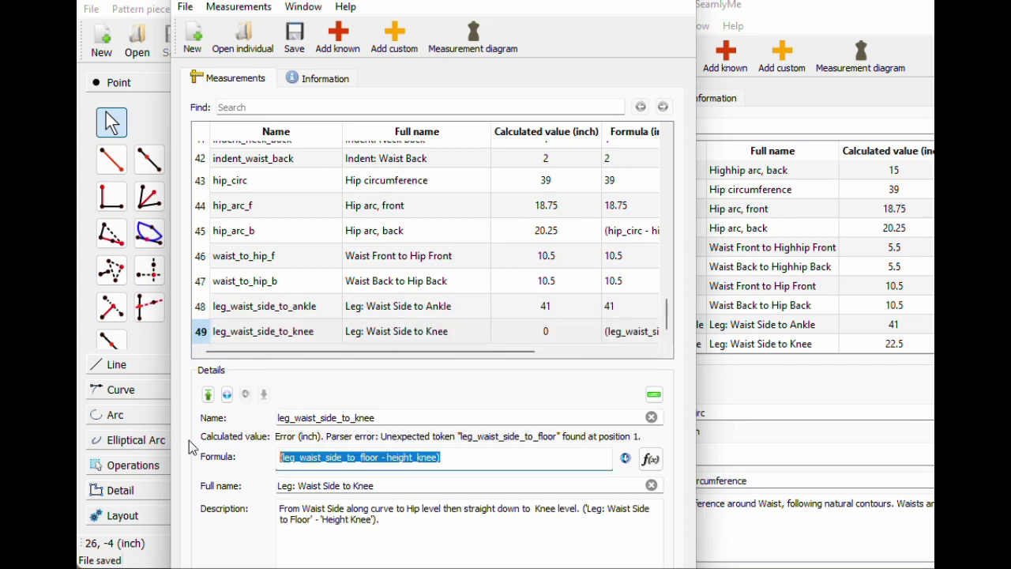
type("22.5")
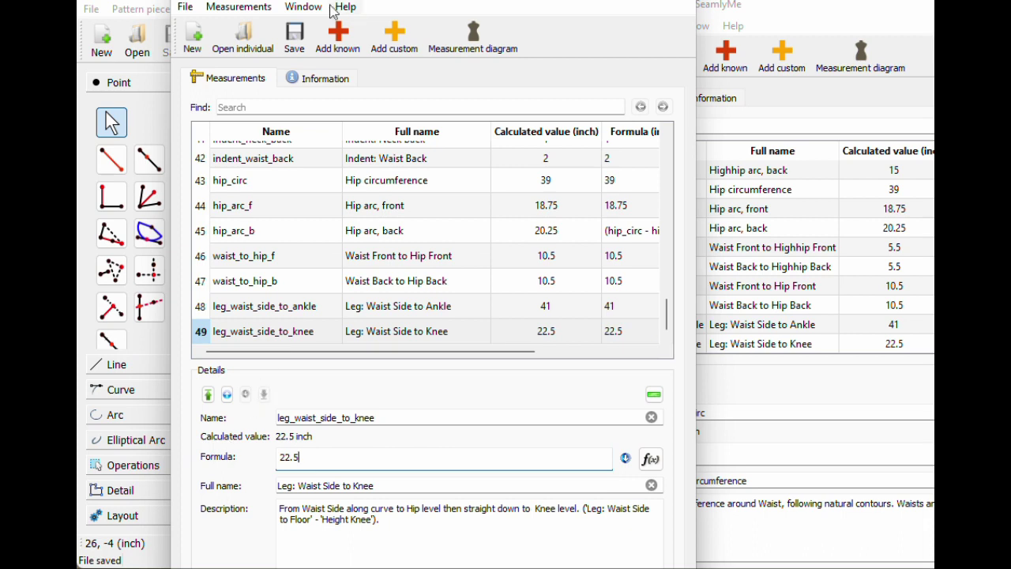
left_click(294, 47)
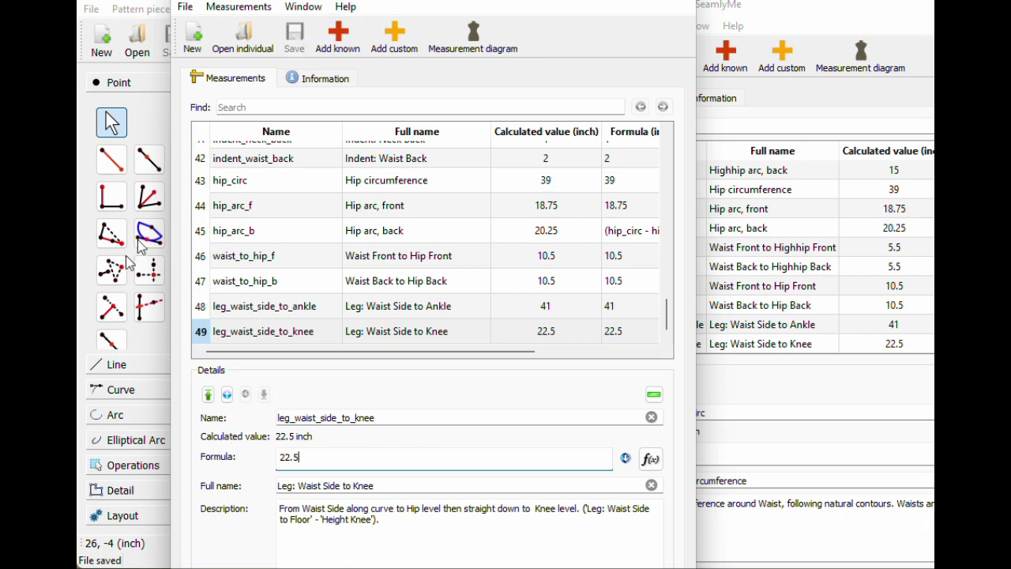
- Switch to the Seamly2D pattern window and load the individual measurement file princess seam dress.vit
left_click(162, 48)
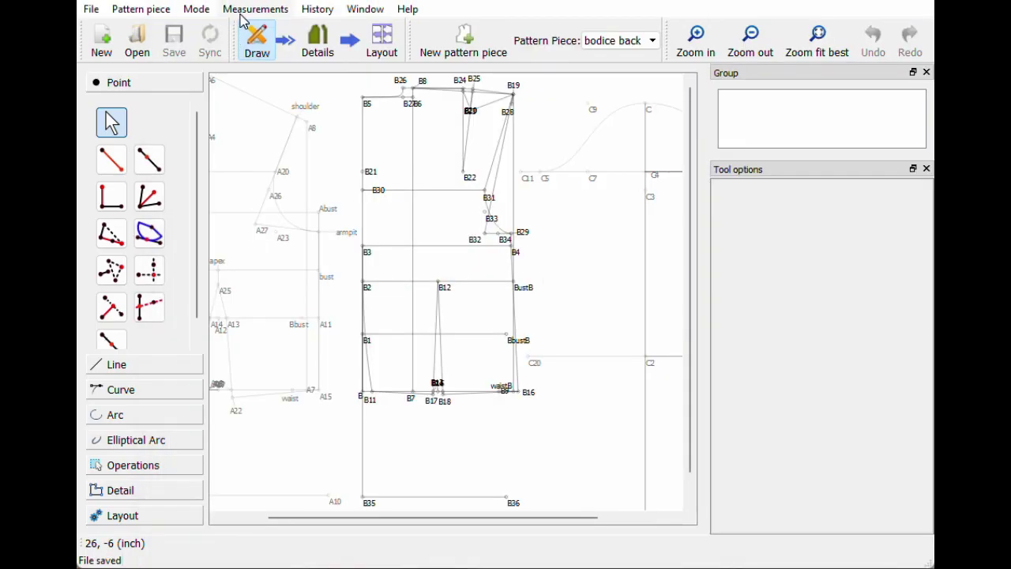
left_click(246, 9)
left_click(265, 85)
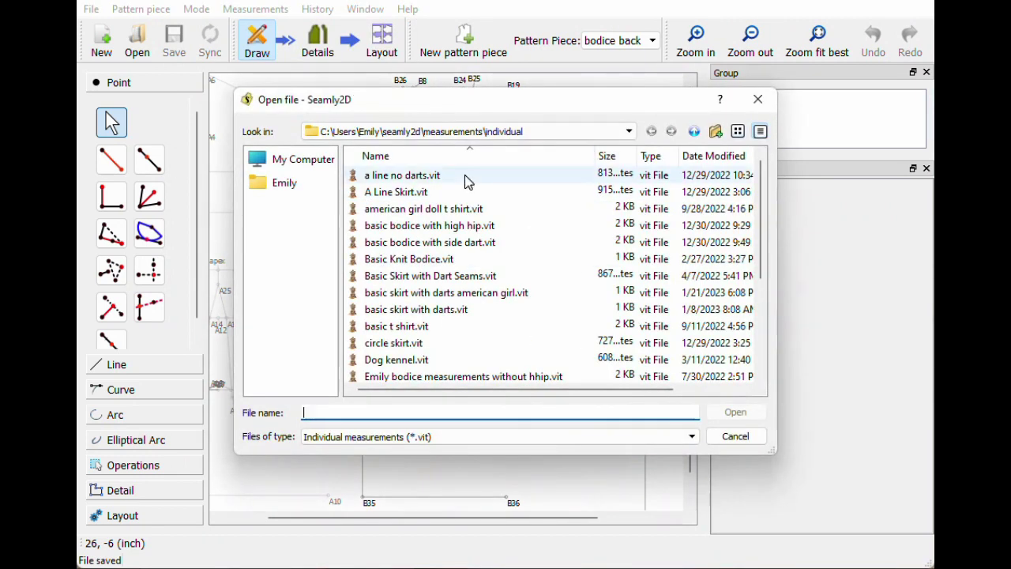
scroll(451, 226, "down", 3)
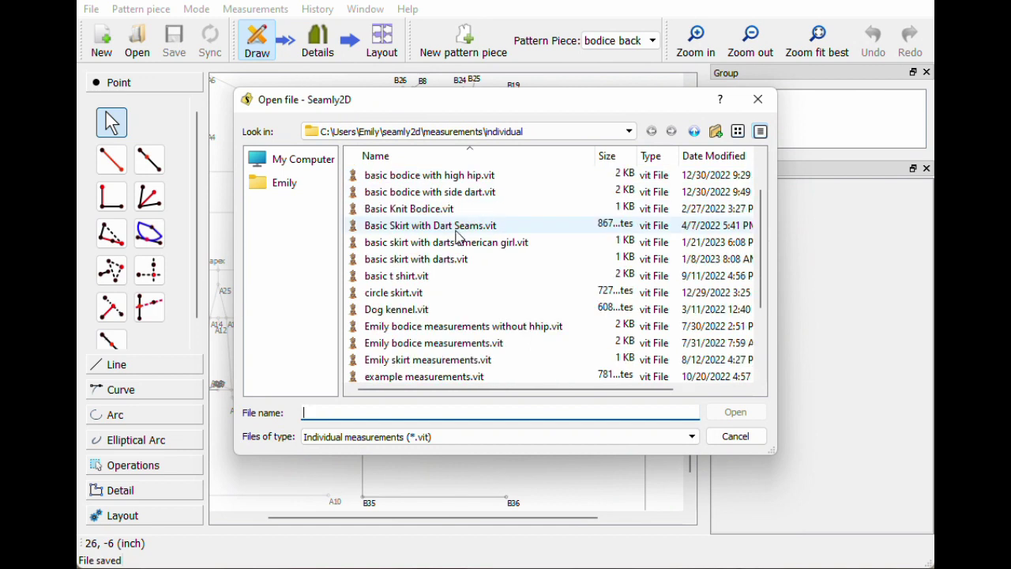
left_click(461, 361)
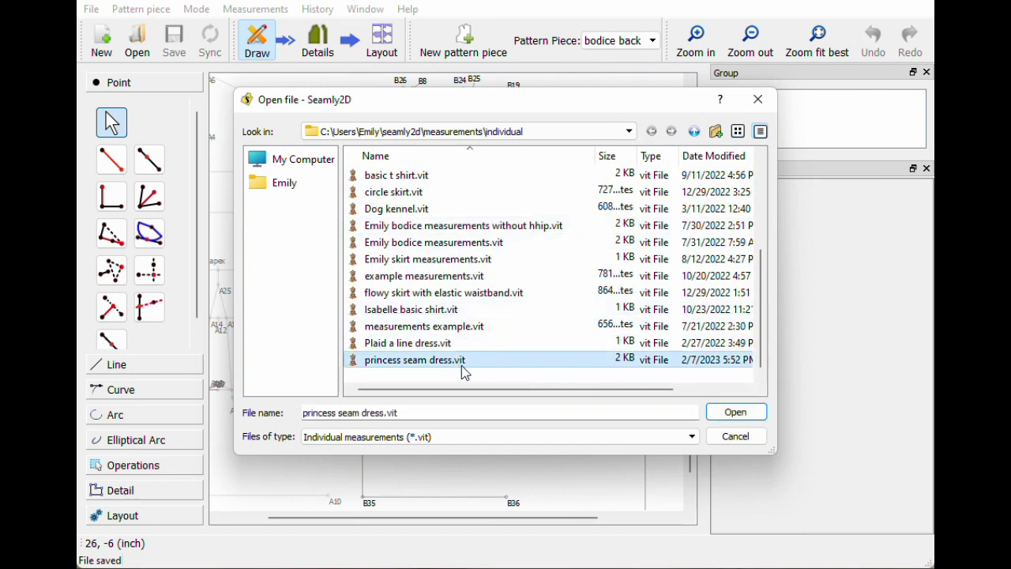
left_click(734, 413)
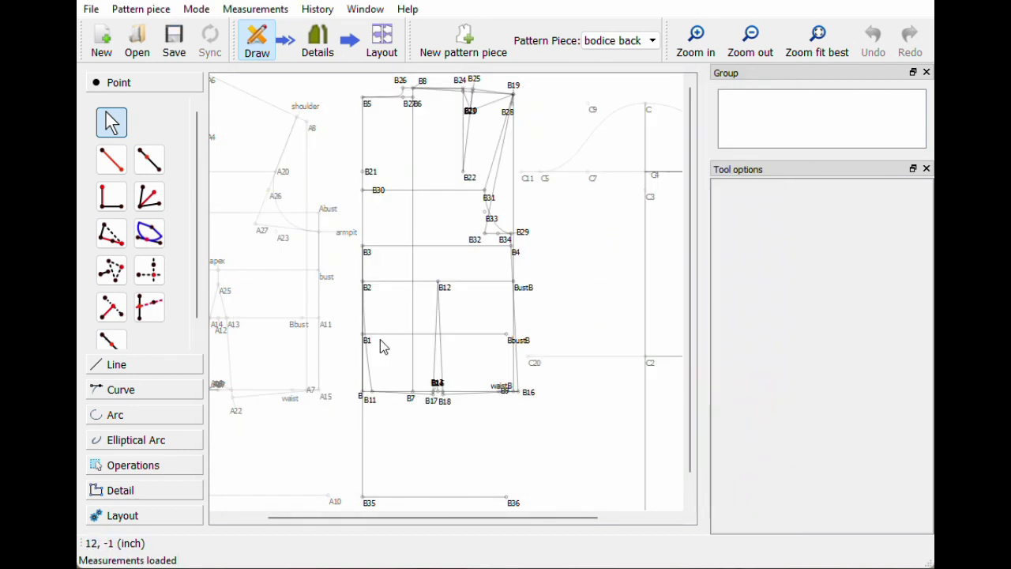
- On the bodice front piece, add point A28 along the line from shoulder to A6 at a length of CurrentLength/3
left_click(600, 42)
left_click(610, 71)
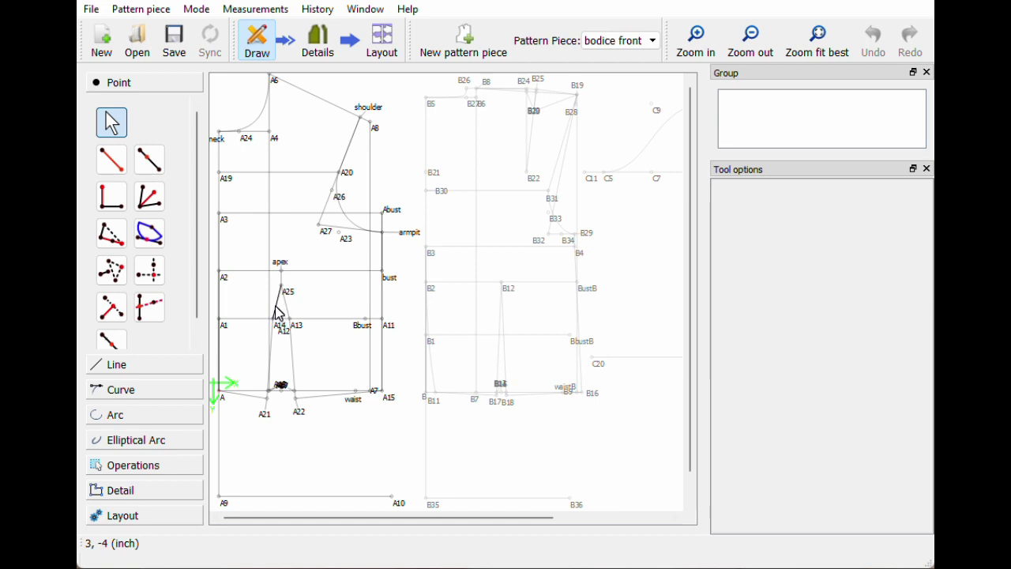
mouse_move(279, 313)
left_click(147, 166)
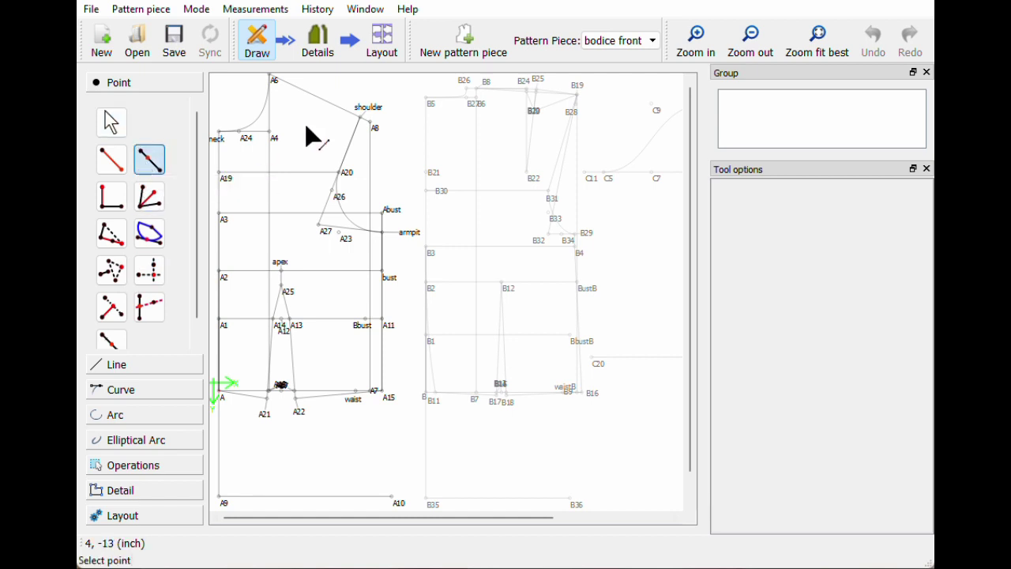
left_click(113, 343)
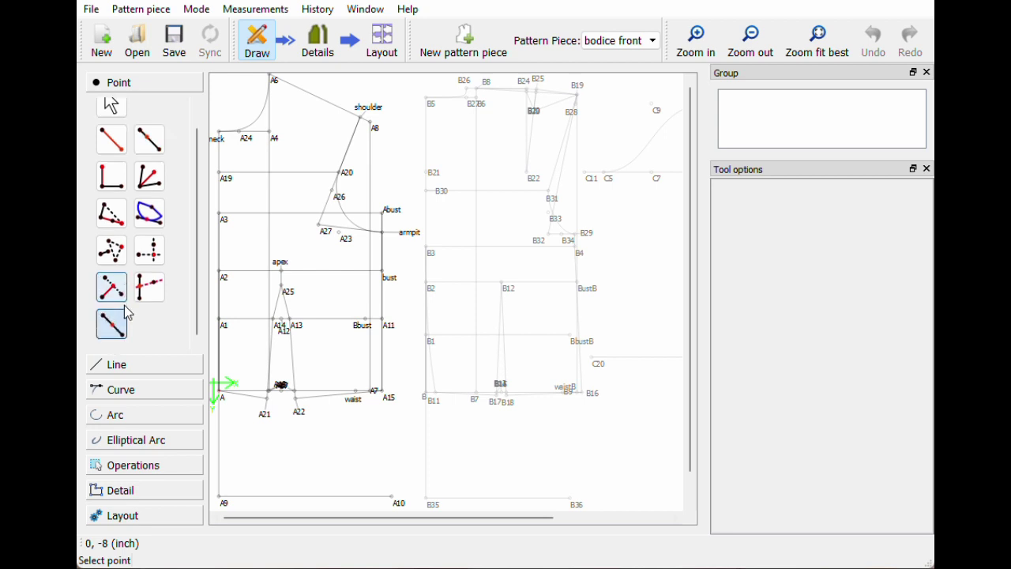
left_click(362, 115)
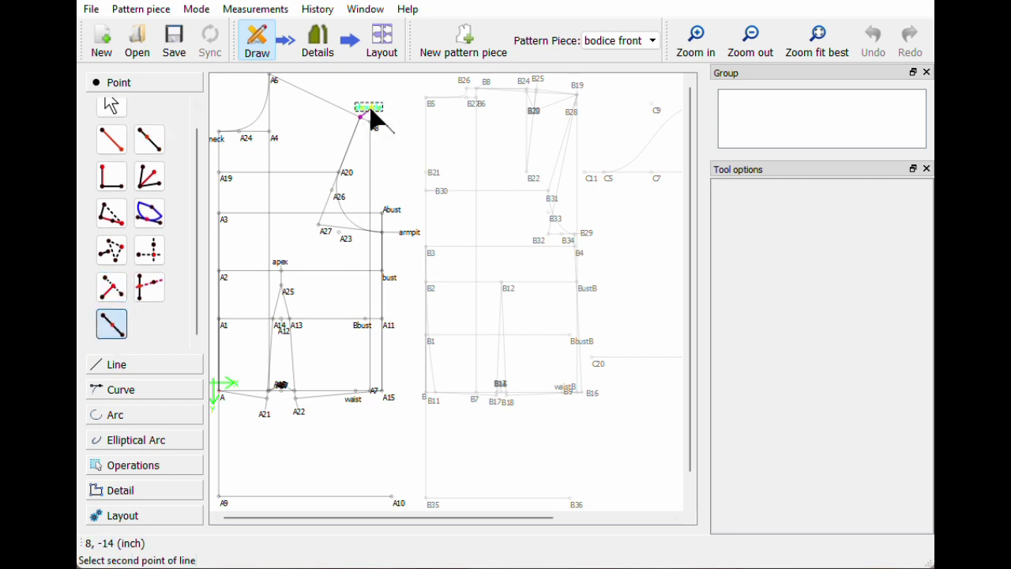
left_click(273, 79)
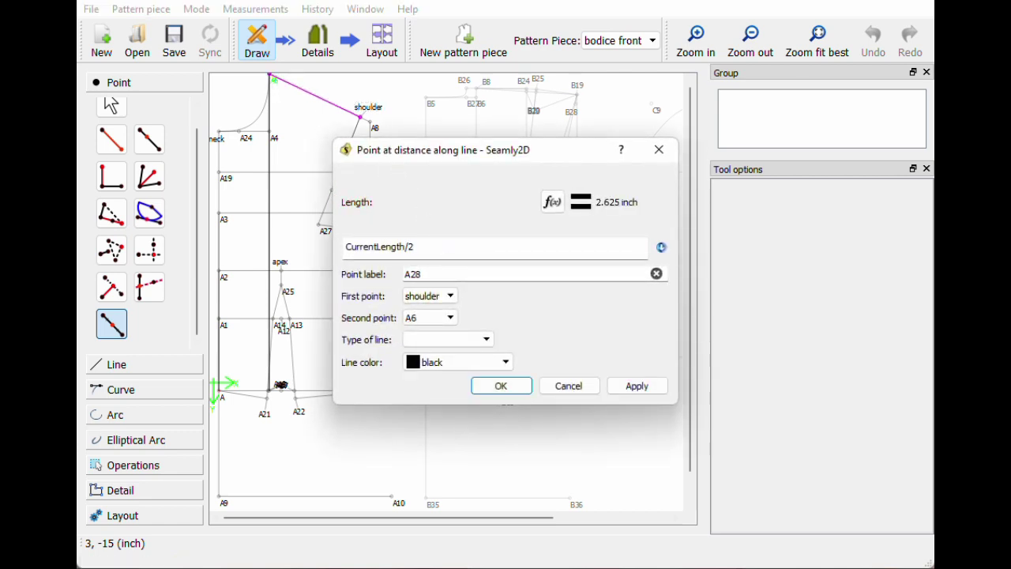
left_click(506, 387)
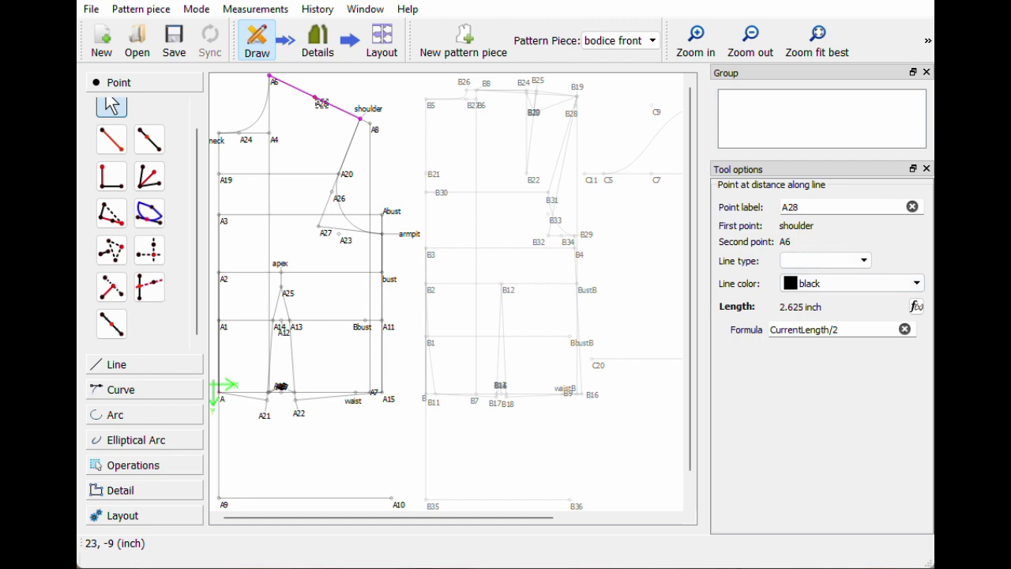
type("3")
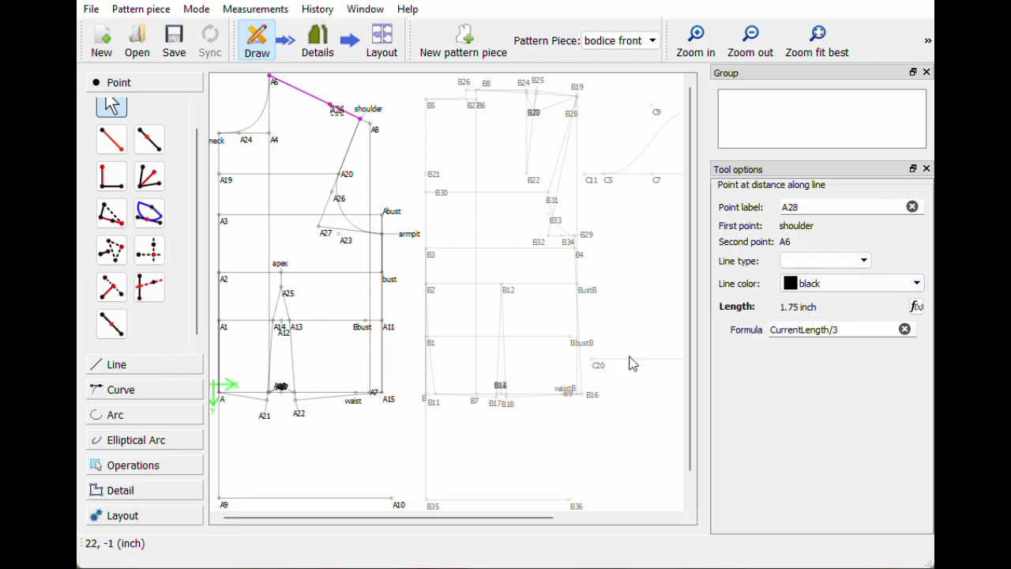
- Draw a cubic bezier curve for the princess seam through points A28, A25, A14 and A21
left_click(119, 388)
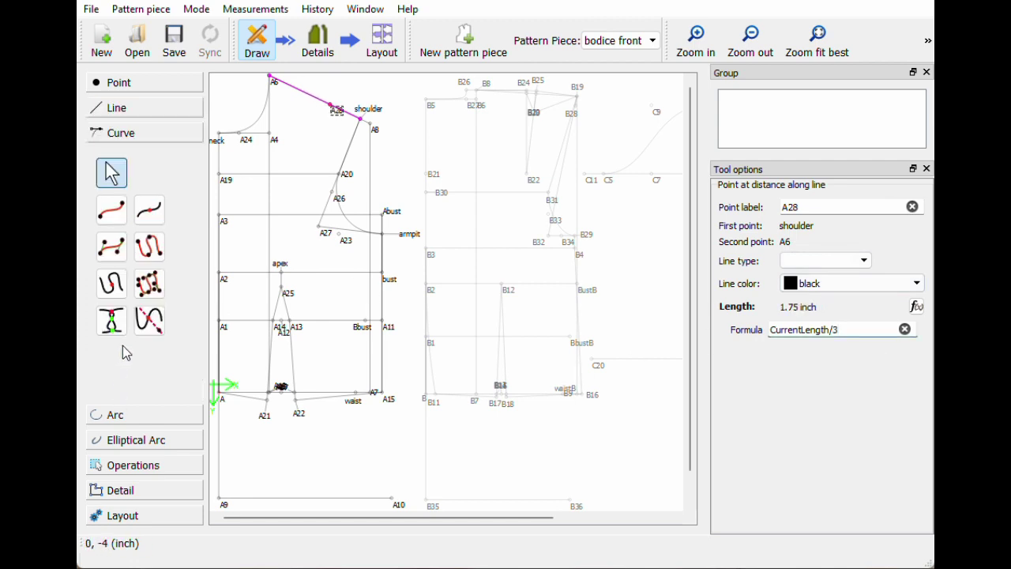
left_click(113, 256)
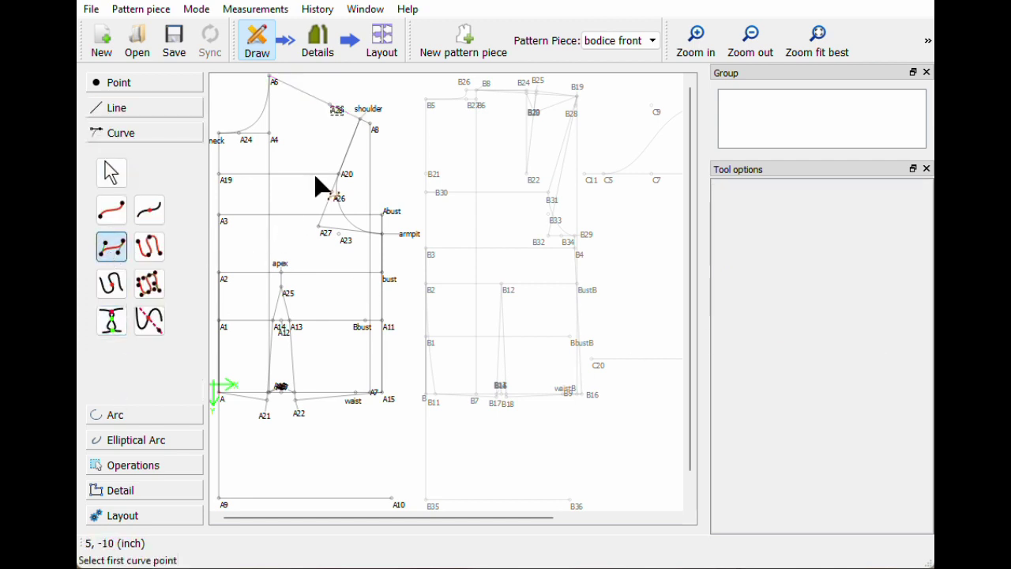
left_click(337, 112)
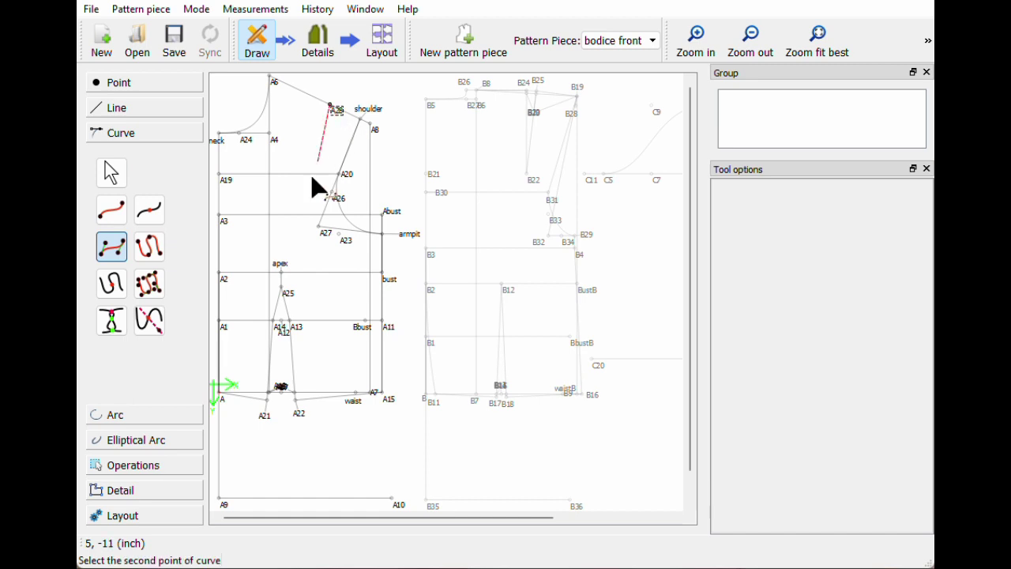
left_click(288, 296)
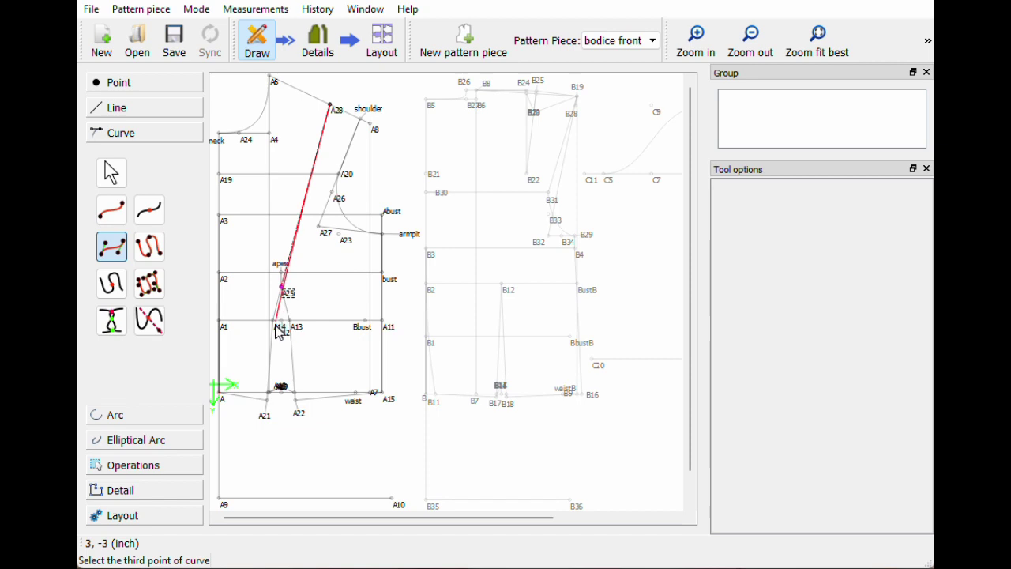
left_click(275, 324)
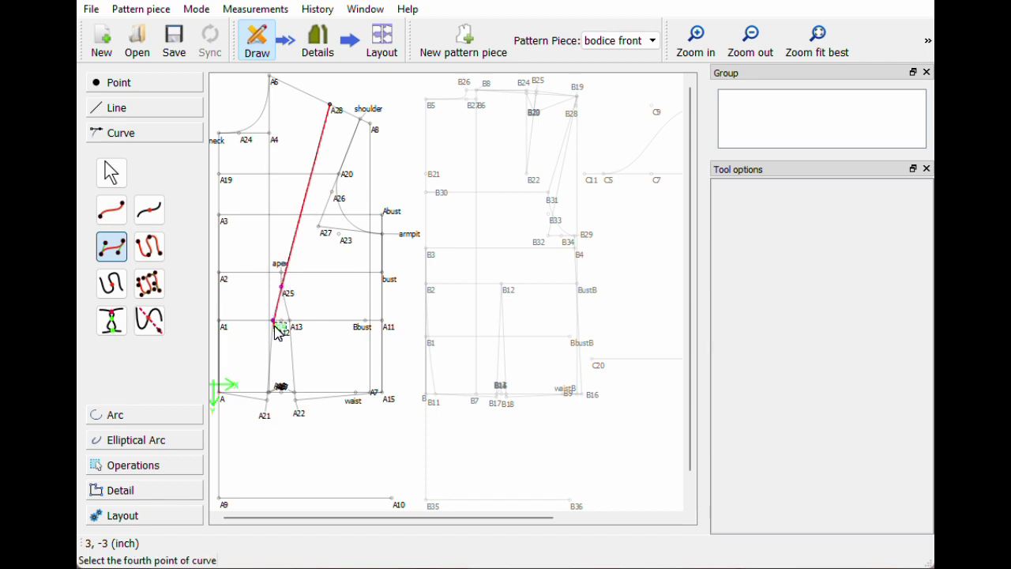
left_click(266, 415)
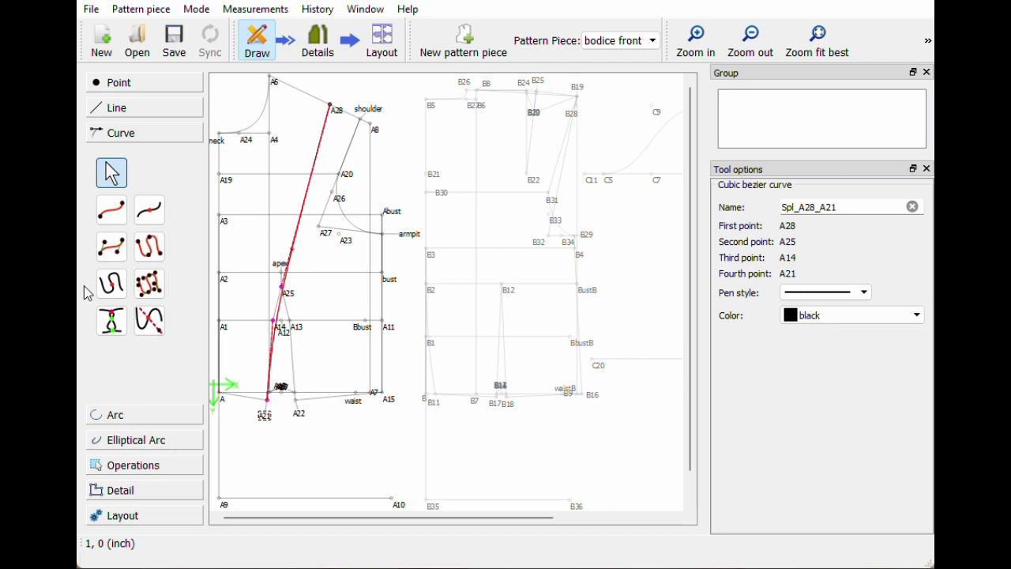
- Draw a second cubic bezier curve for the princess seam through points A28, A25, A13 and A22
left_click(112, 255)
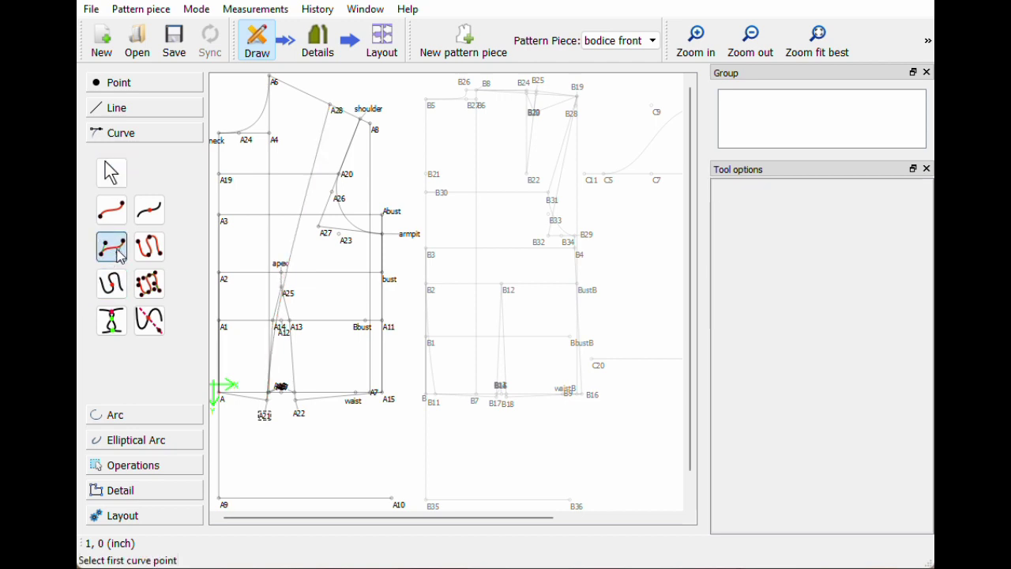
left_click(334, 108)
left_click(286, 291)
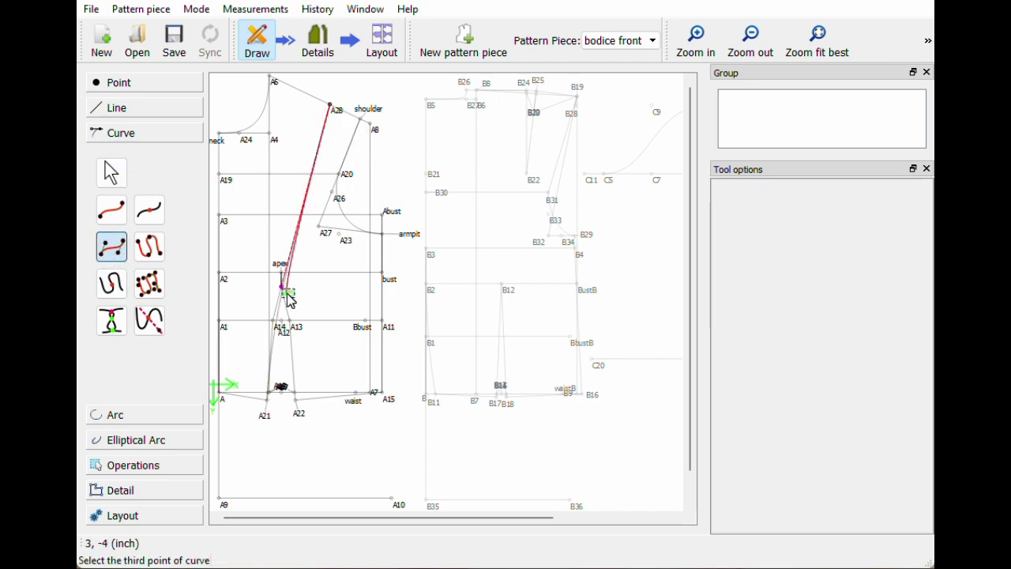
left_click(298, 332)
left_click(296, 400)
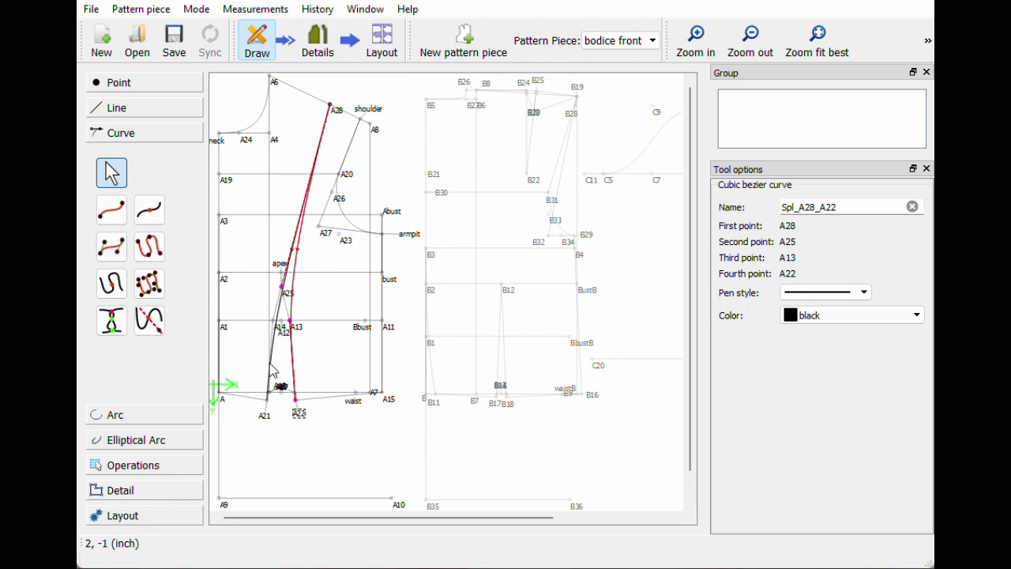
- Add point A29 straight below point A on the bodice front, using length waist_to_hip_f and angle 270
scroll(285, 454, "down", 2)
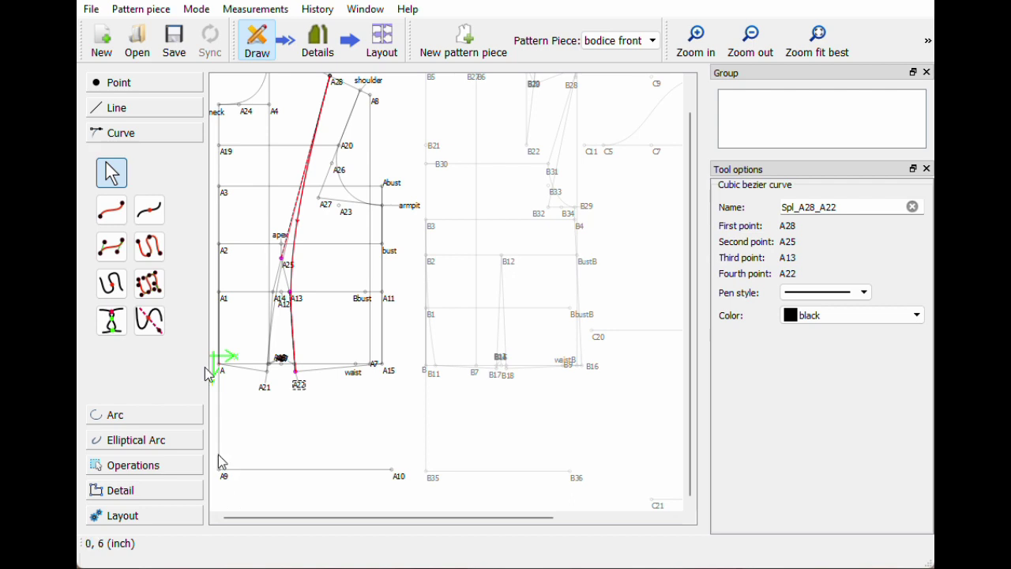
left_click(114, 83)
left_click(111, 139)
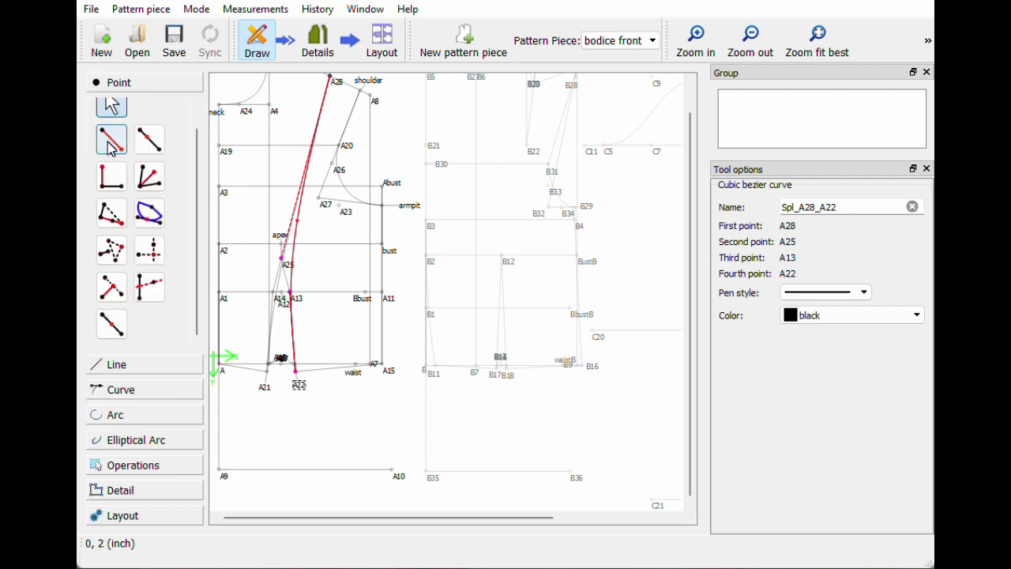
left_click(221, 369)
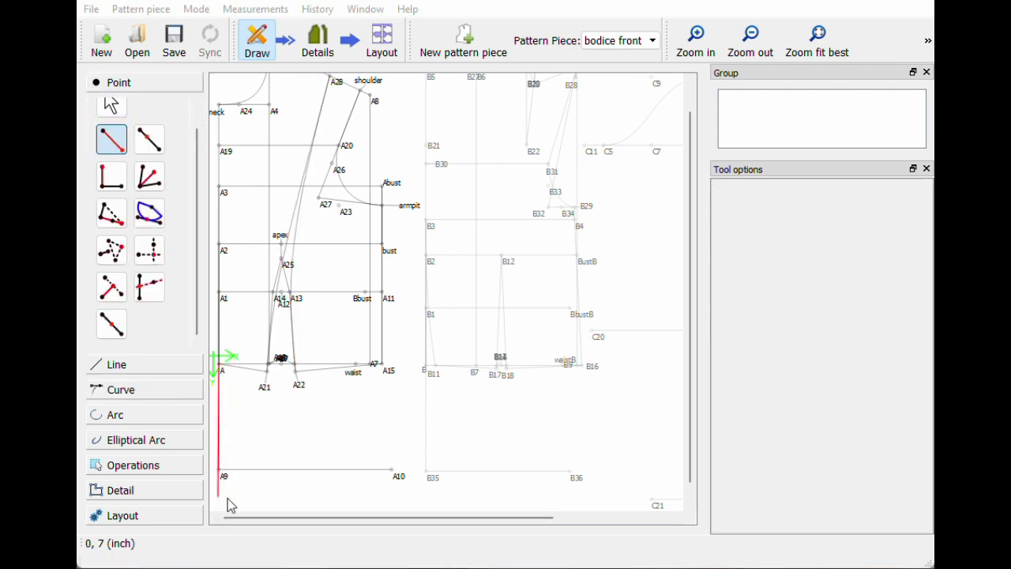
left_click(221, 496)
double_click(387, 254)
type("270")
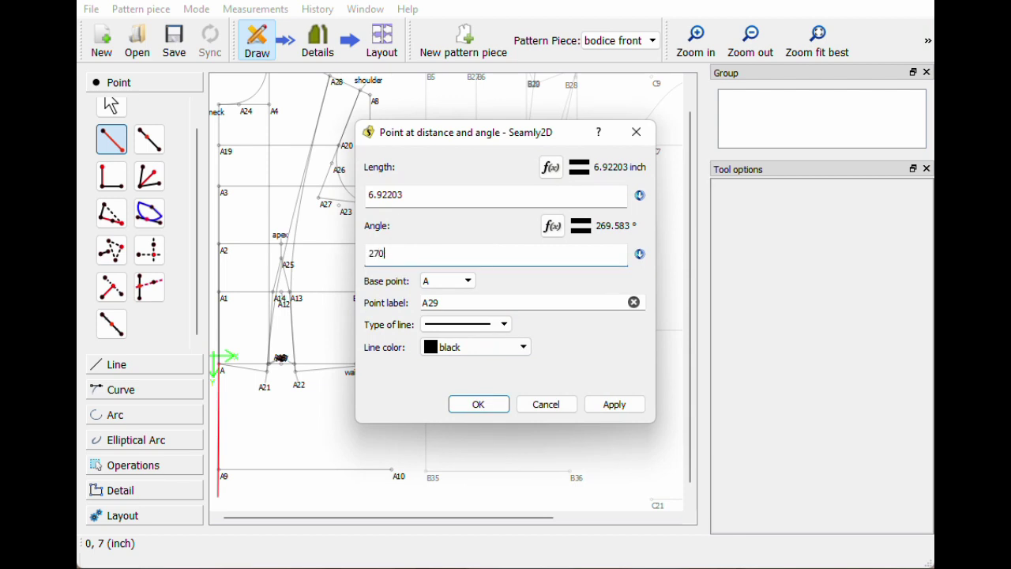
left_click(551, 166)
key("ctrl+a")
key("BackSpace")
left_click(537, 183)
type("hi")
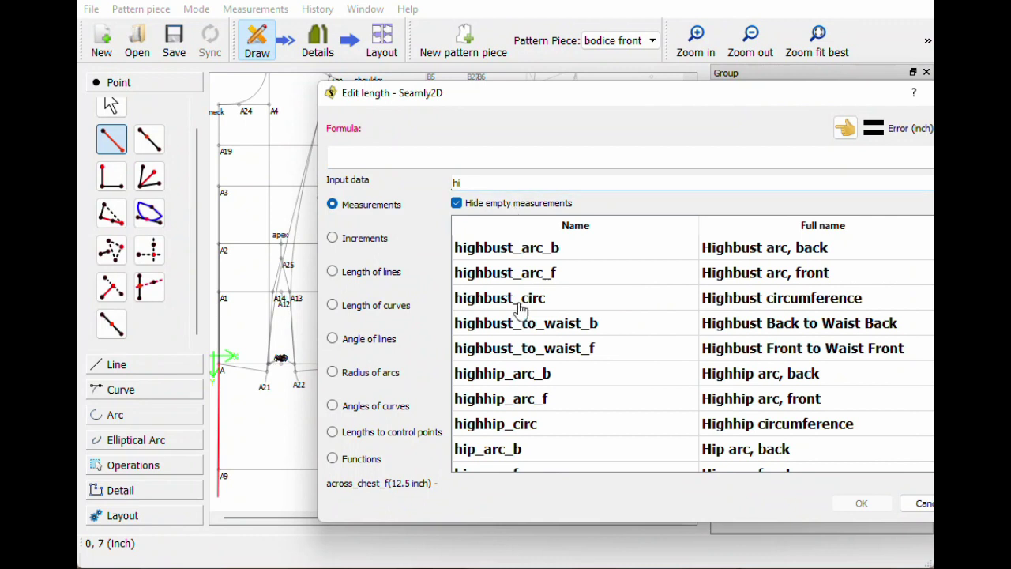
type("p")
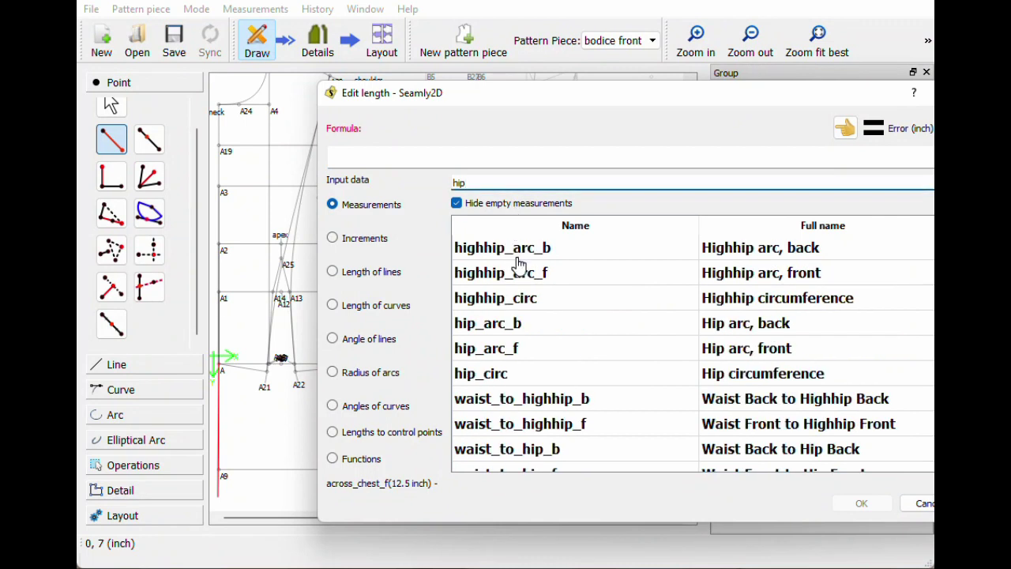
scroll(540, 447, "down", 1)
double_click(512, 461)
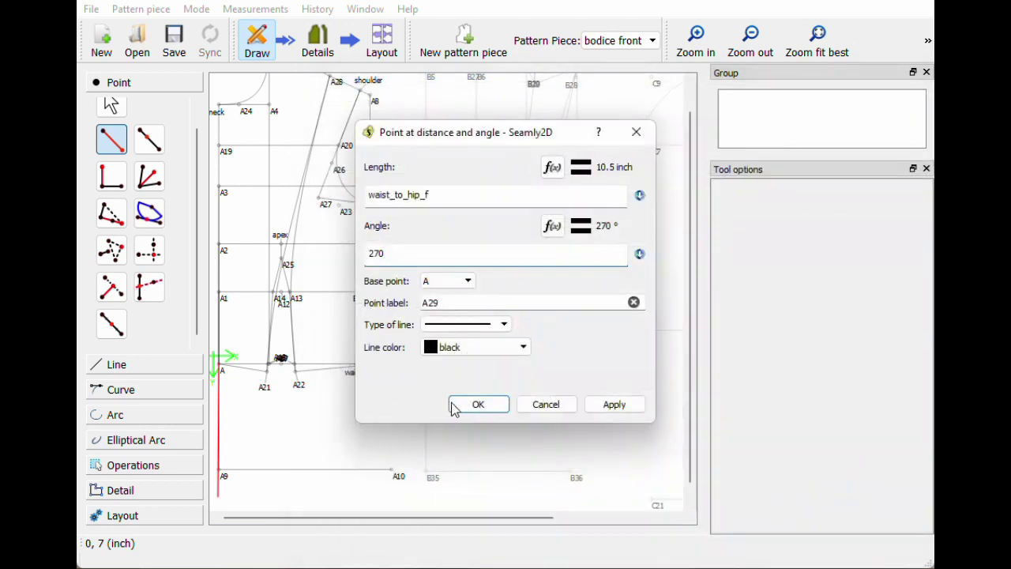
left_click(465, 406)
- Add point A30 from base point A29 with length hip_arc_f/2 and angle 0 to form the hip line
left_click(112, 140)
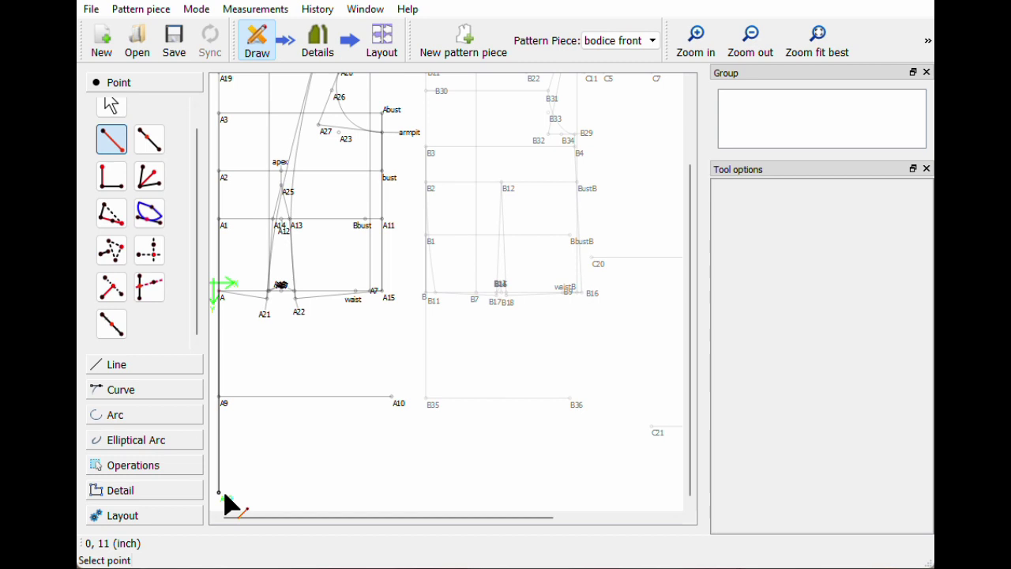
left_click(221, 492)
left_click(406, 491)
triple_click(387, 254)
type("0")
left_click(550, 168)
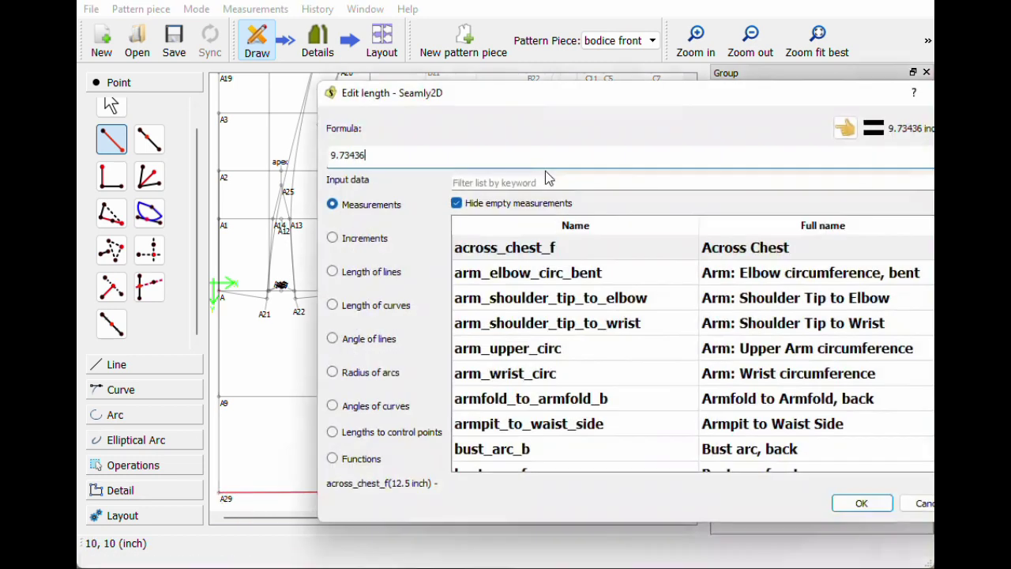
key("BackSpace")
key("BackSpace")
key("BackSpace")
key("BackSpace")
key("BackSpace")
key("BackSpace")
left_click(549, 182)
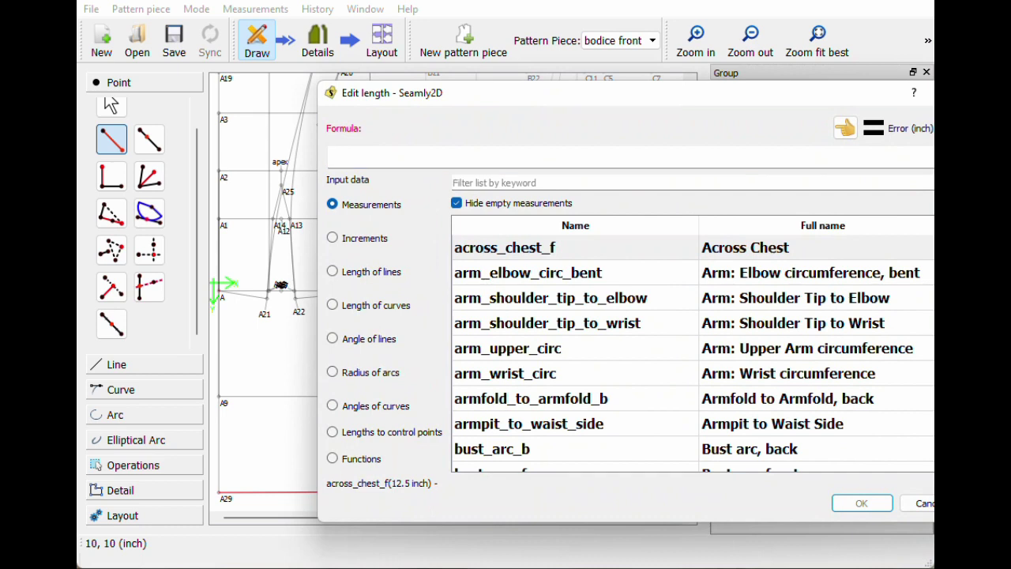
type("hip")
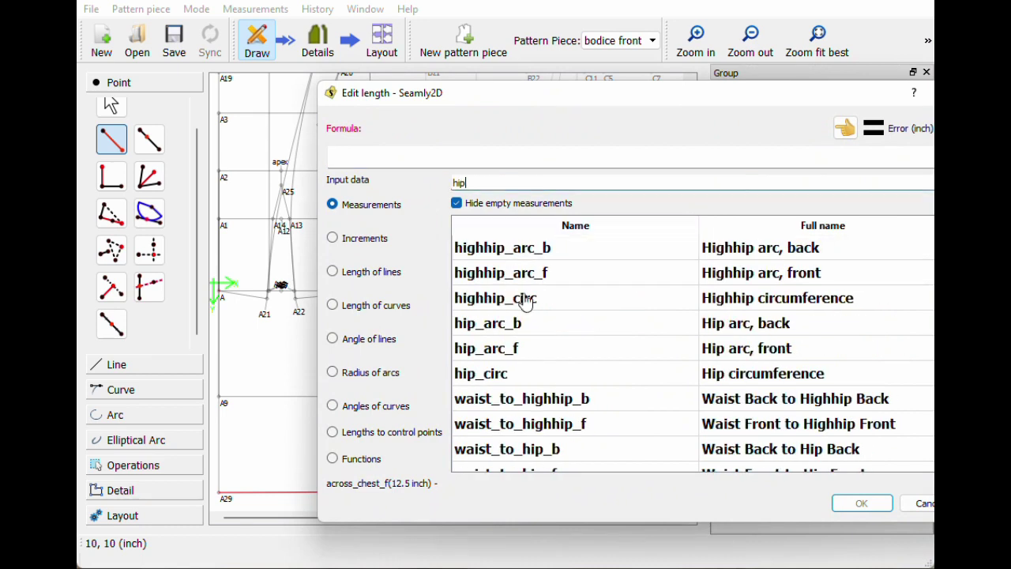
double_click(533, 358)
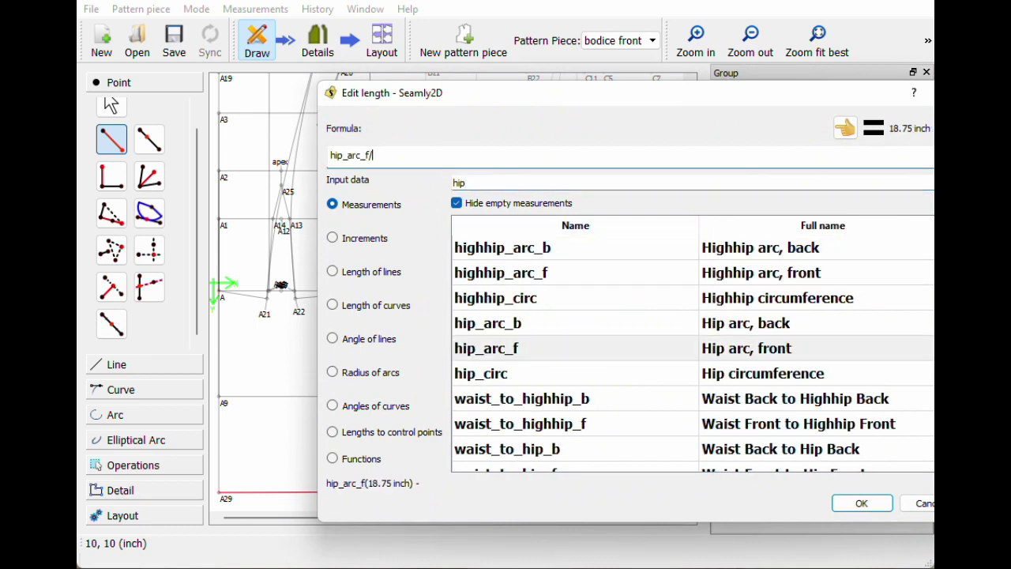
type("/2")
left_click(861, 503)
left_click(477, 402)
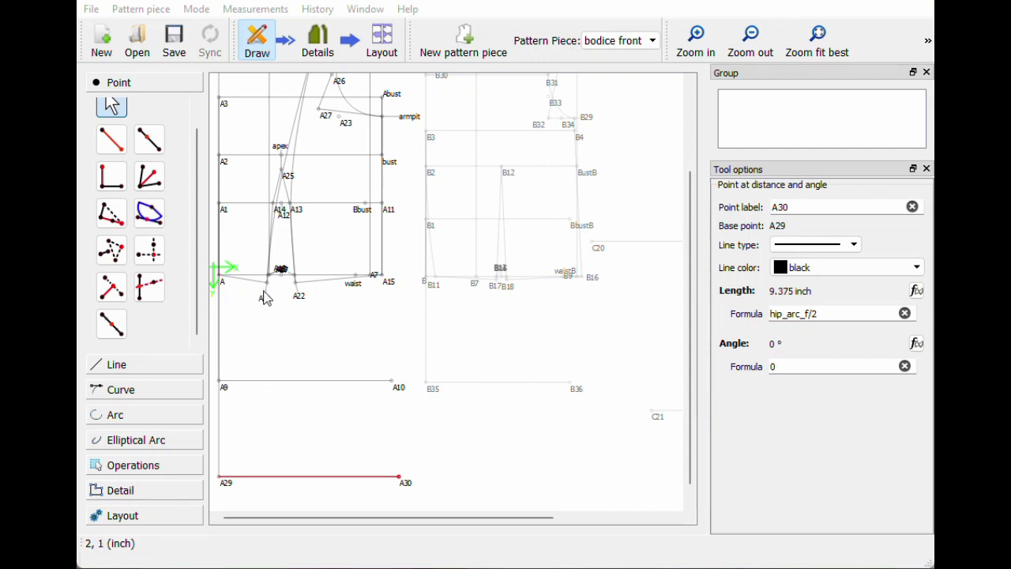
- Project waist points A21, A22 and A16 vertically onto the level of A9 as points A31, A32 and A33
left_click(296, 282)
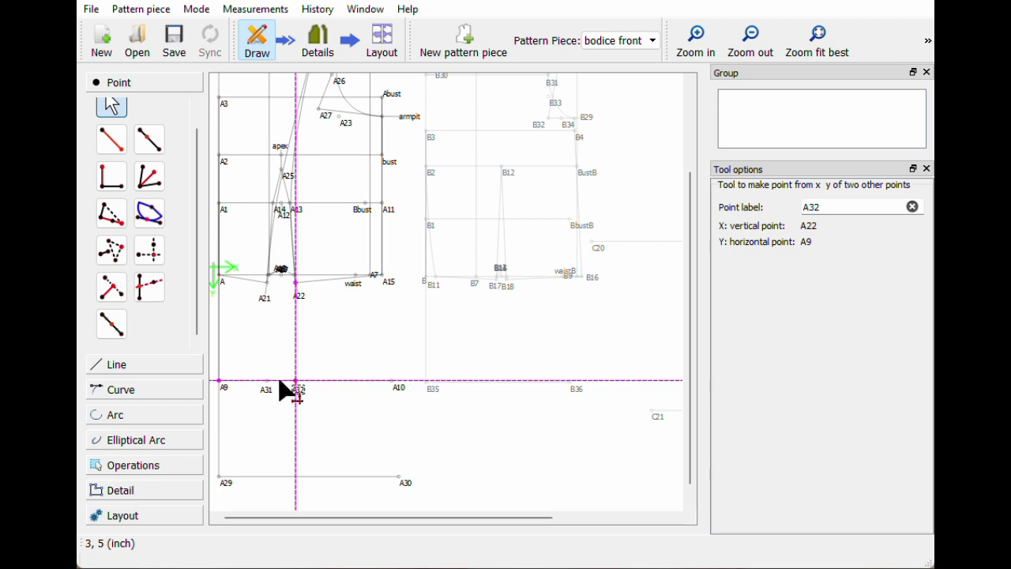
left_click(291, 283)
left_click(282, 273)
left_click(221, 383)
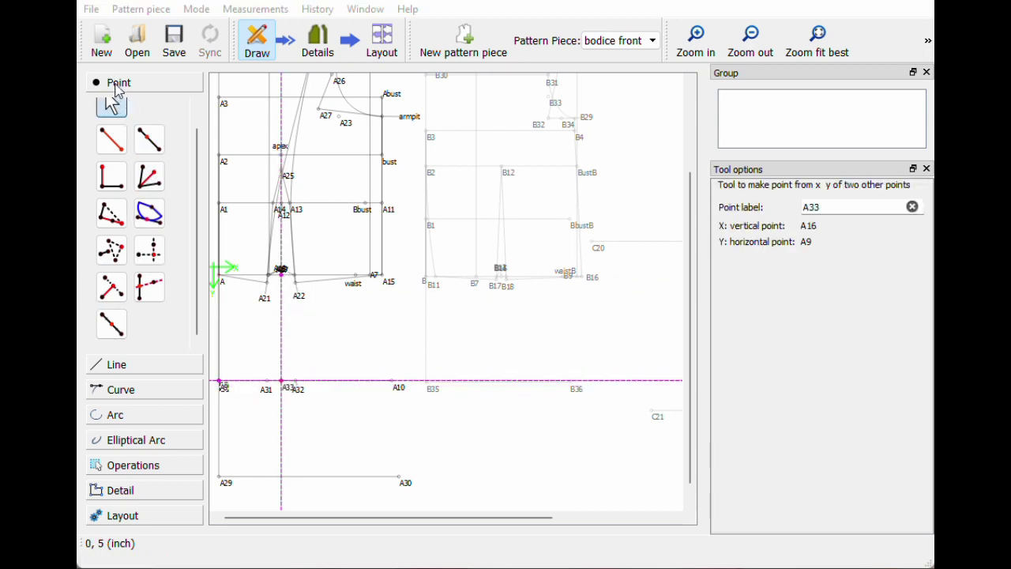
- Draw the skirt dart legs as lines from A21 to A33 and from A22 to A33
left_click(137, 372)
left_click(111, 185)
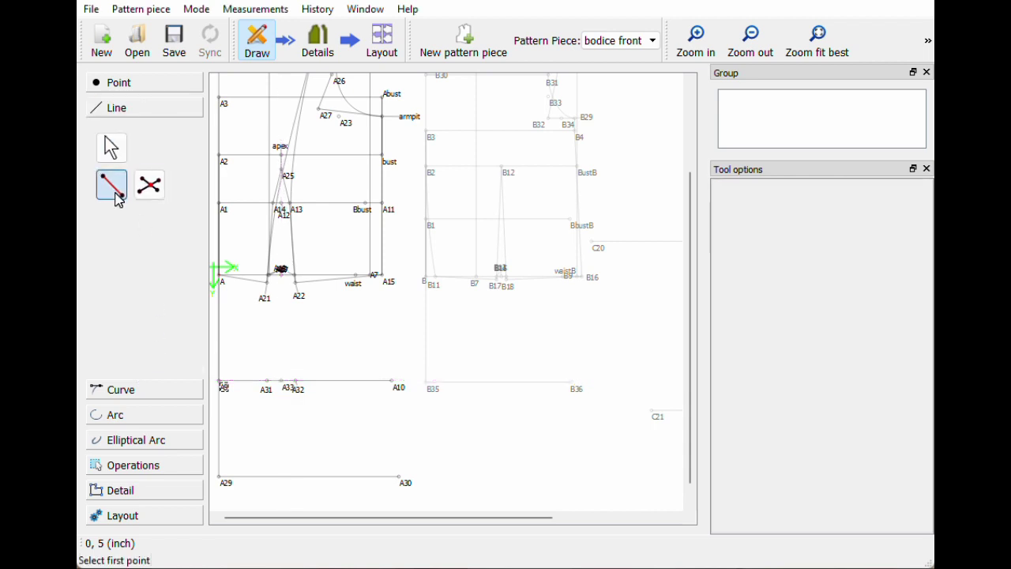
left_click(267, 297)
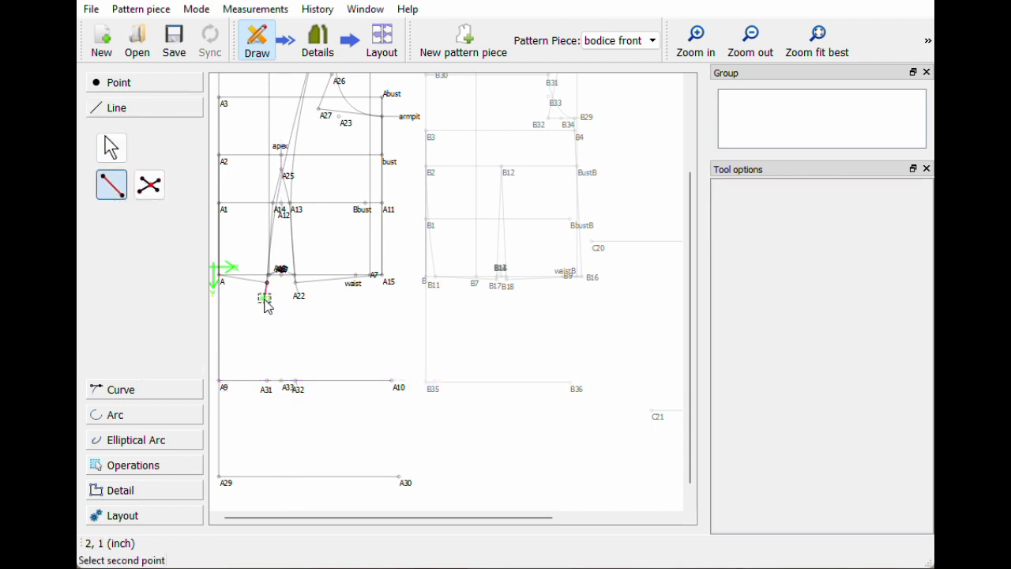
left_click(283, 383)
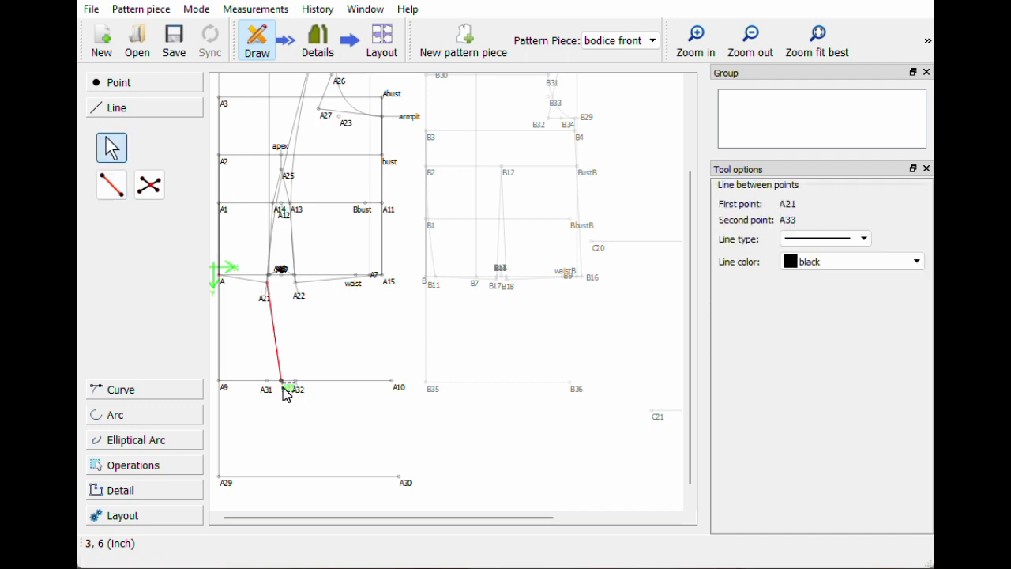
left_click(115, 190)
left_click(295, 284)
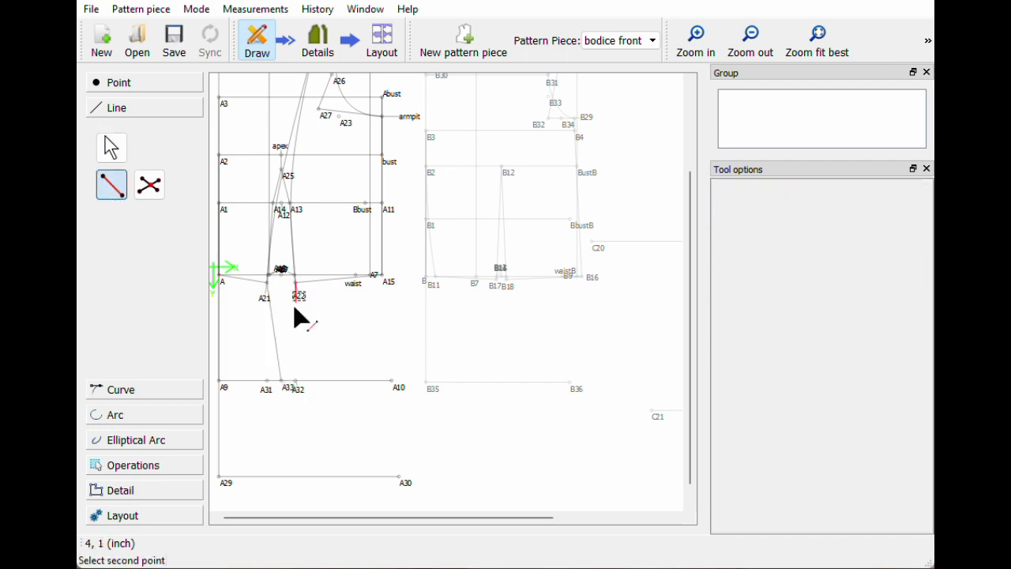
left_click(286, 386)
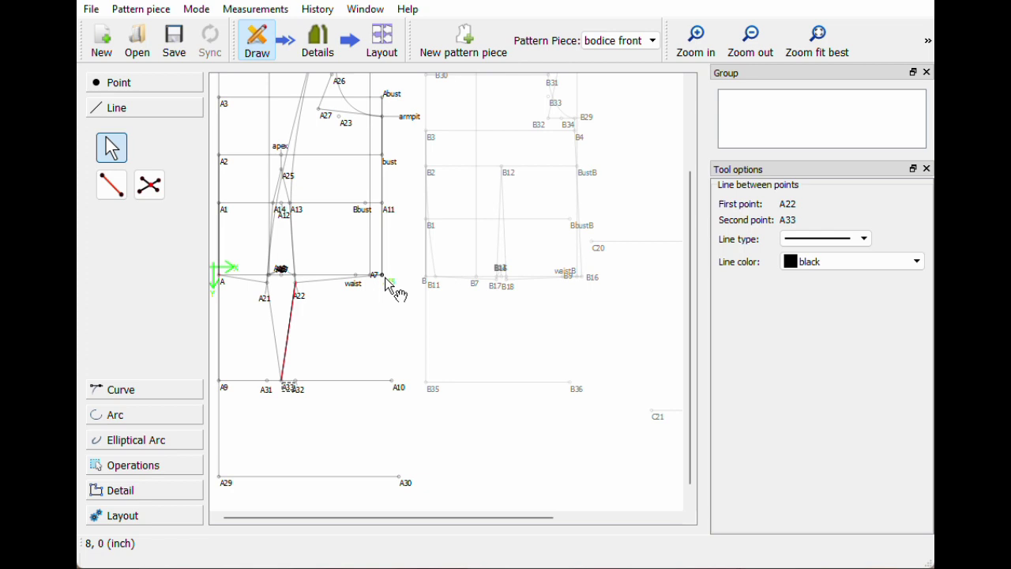
- Draw the side line from A15 to A10 and save the pattern
left_click_drag(388, 285, 384, 350)
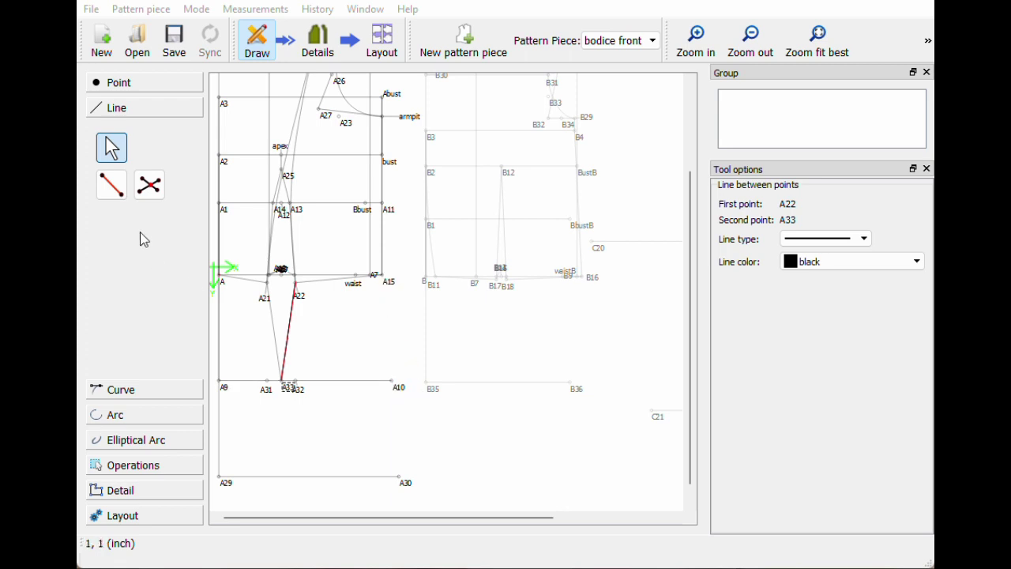
left_click(111, 185)
left_click(384, 280)
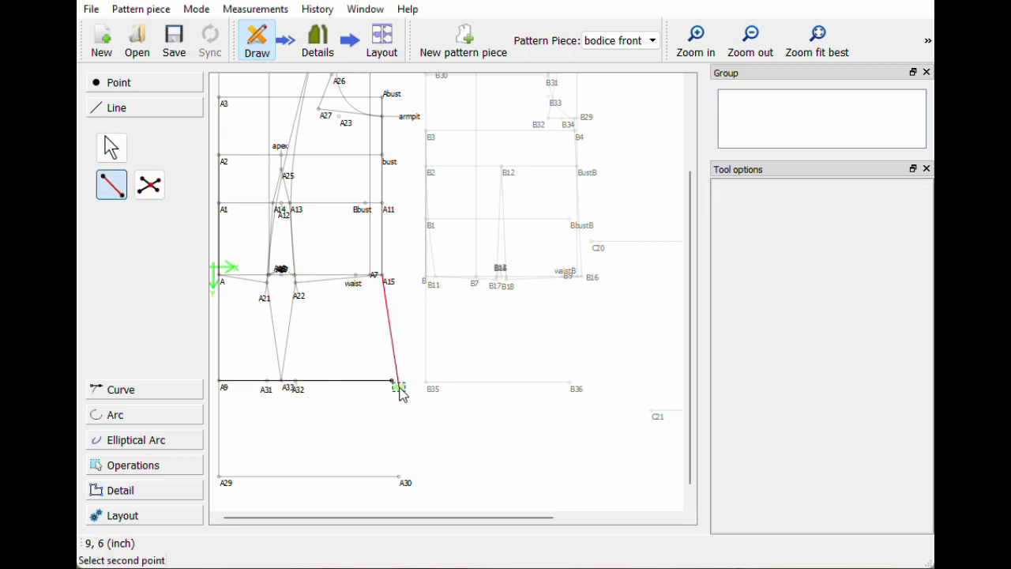
left_click(395, 384)
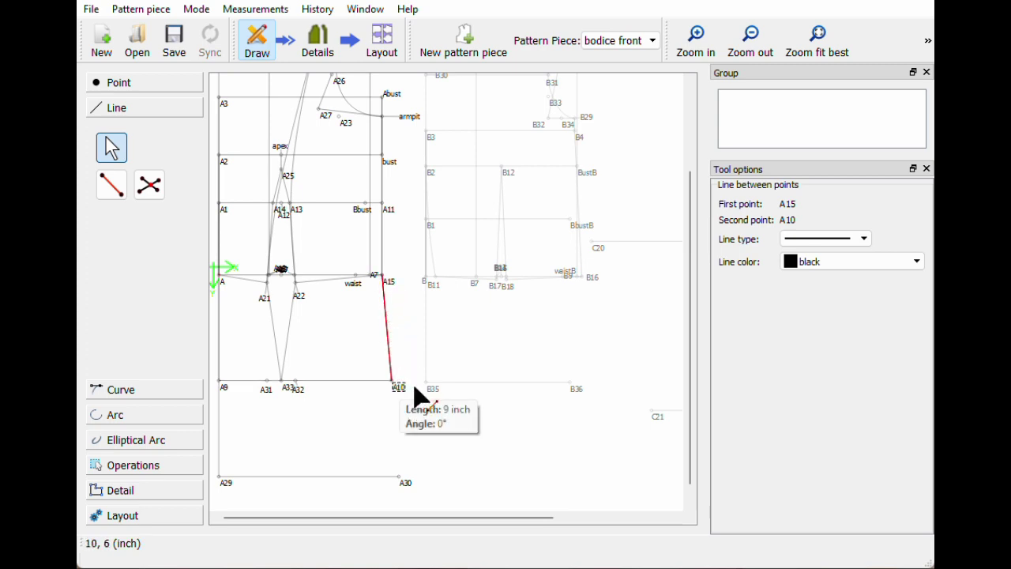
scroll(385, 354, "up", 3)
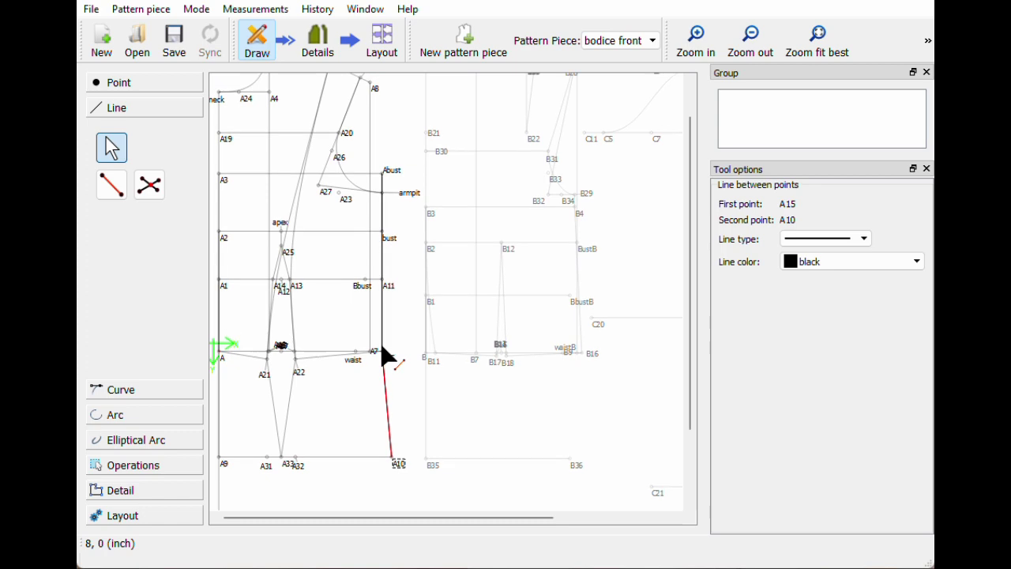
scroll(384, 354, "down", 3)
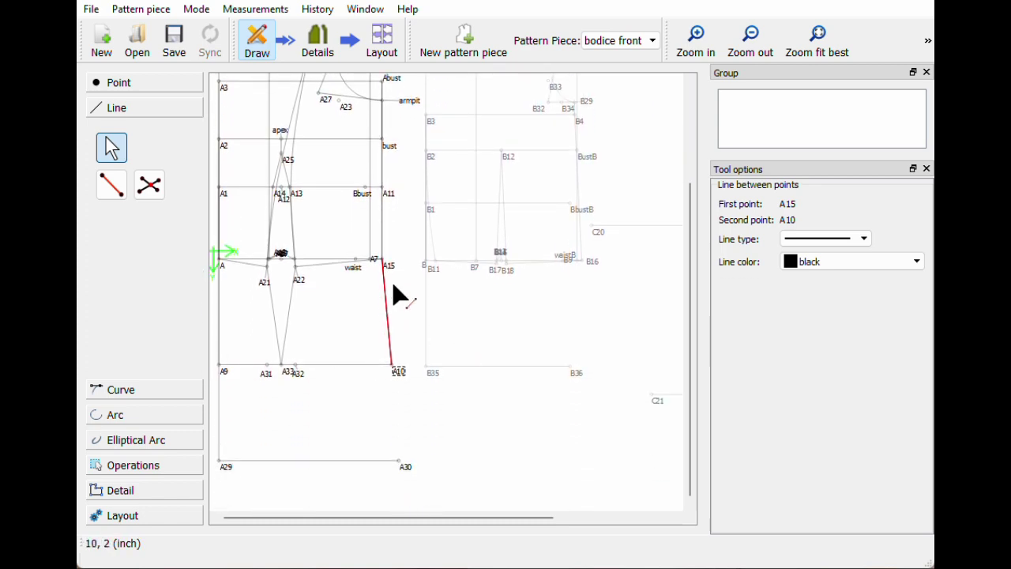
left_click(175, 41)
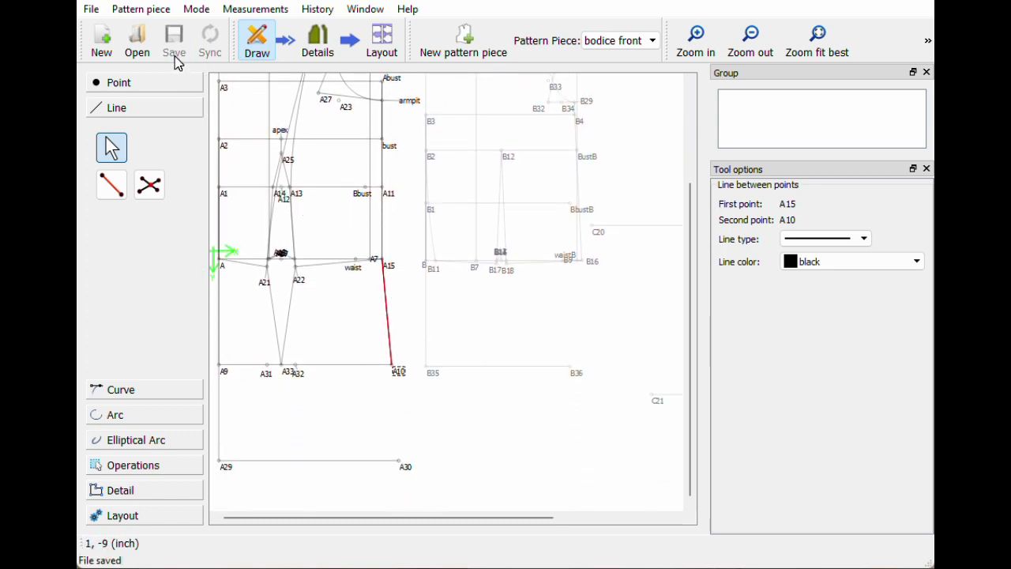
- Set the length formula of the bust point on the bodice front to bust_arc_f/2+0.5
scroll(346, 310, "up", 5)
scroll(345, 309, "up", 3)
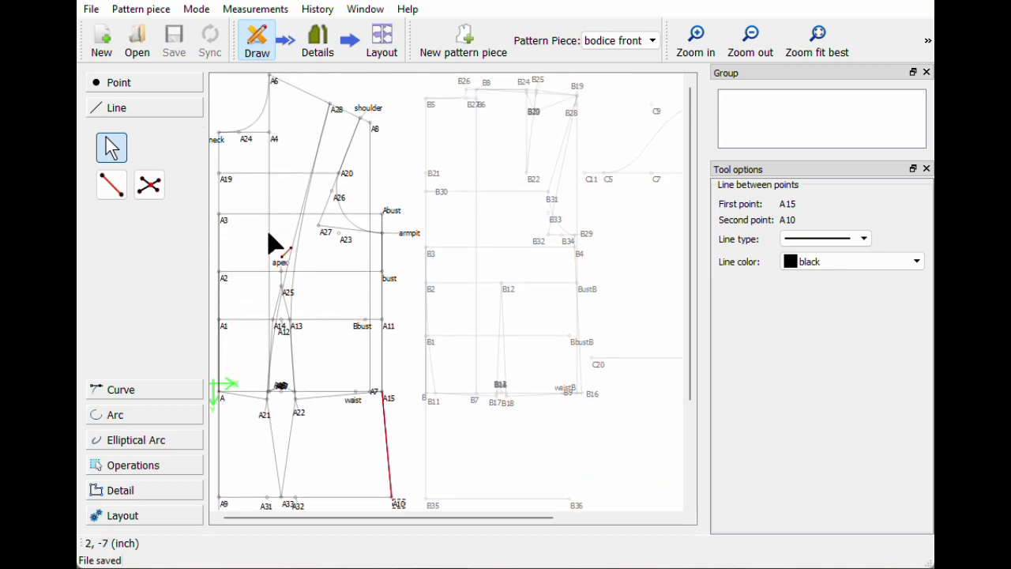
scroll(266, 246, "down", 2)
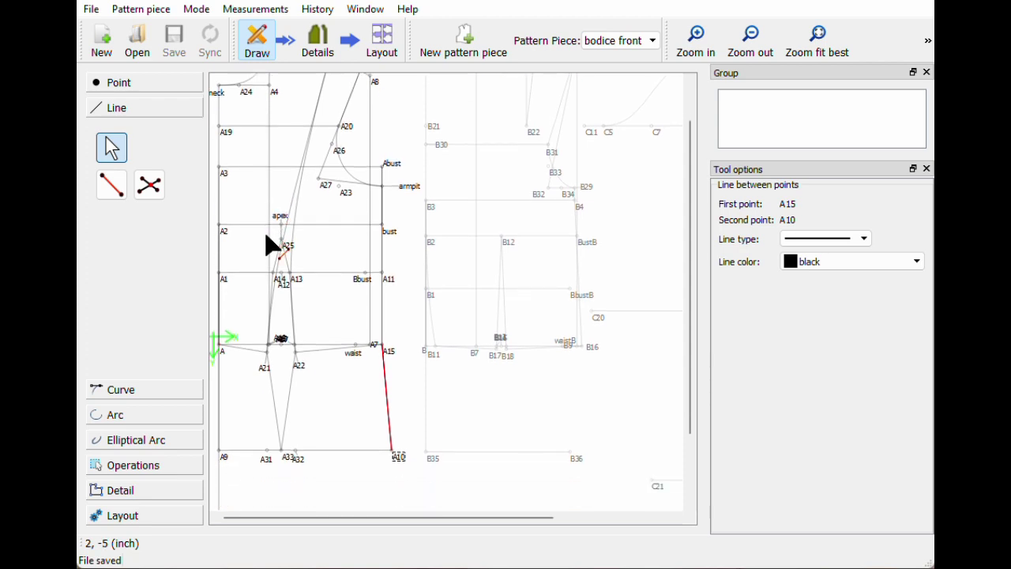
scroll(279, 241, "up", 3)
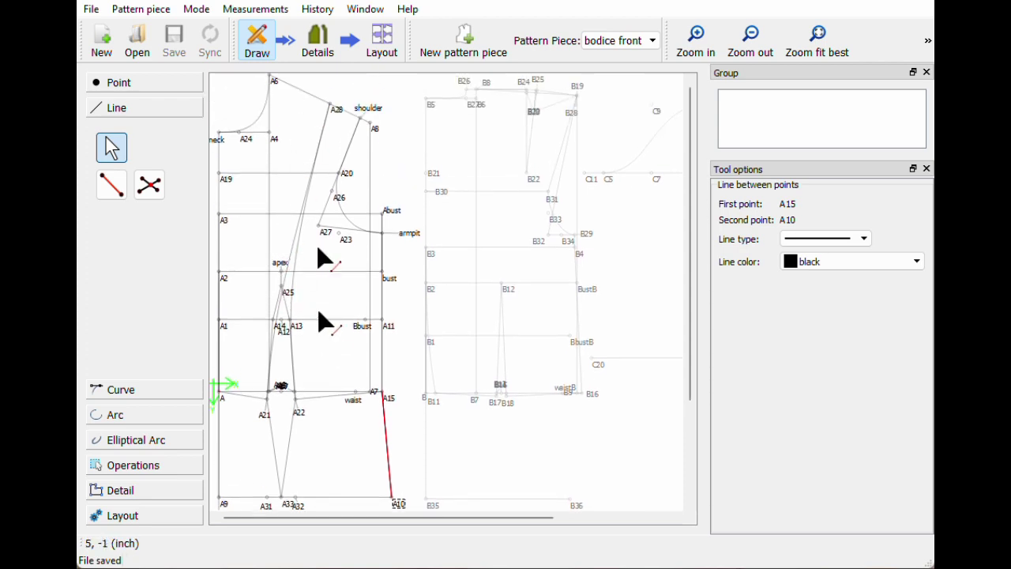
left_click(390, 281)
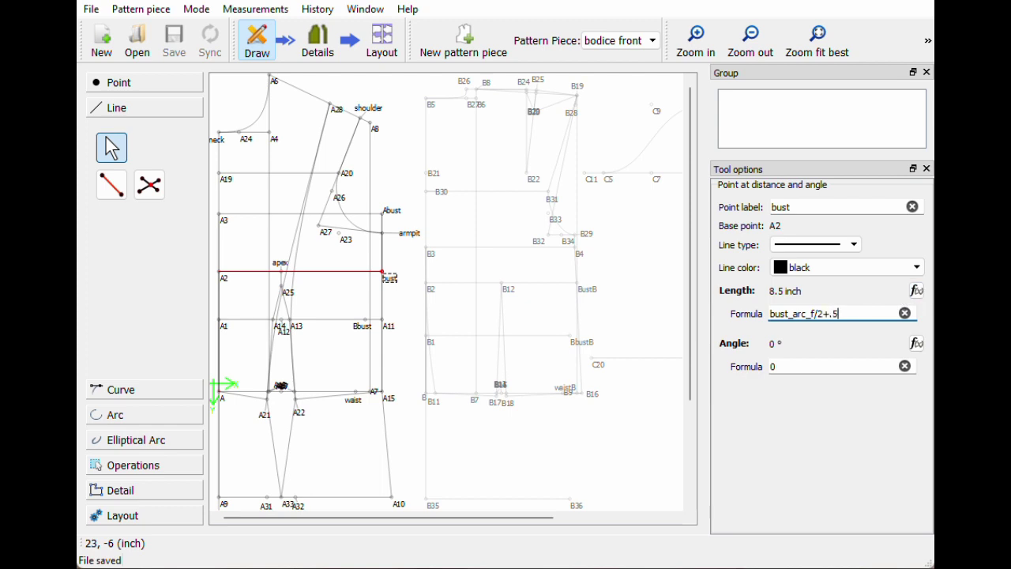
key("BackSpace")
key("BackSpace")
type("0.5")
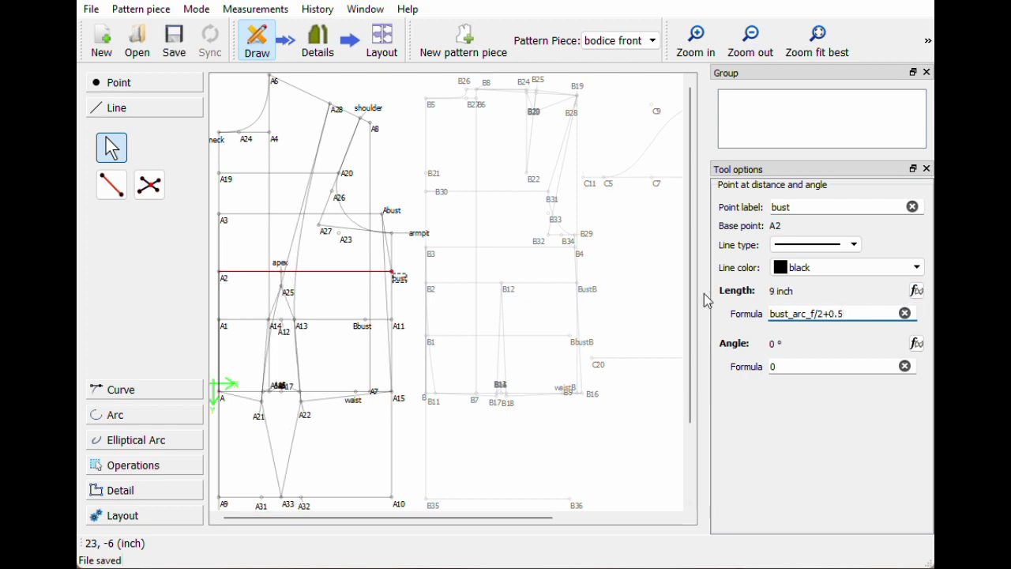
- Set the waist point's length formula to waist_arc_f/2+0.75 and point A10's to highhip_arc_f/2+1
left_click(355, 392)
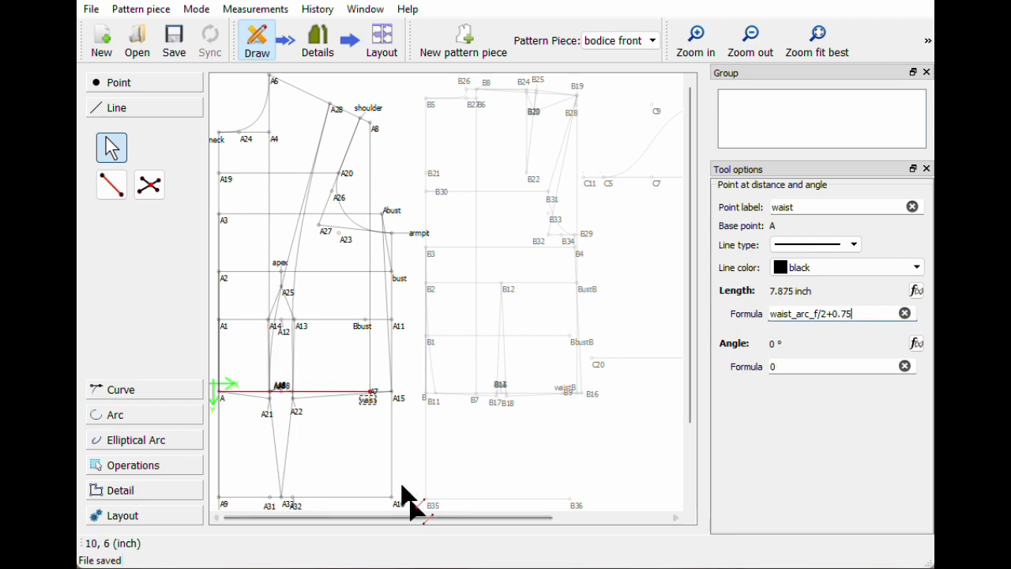
scroll(406, 494, "down", 3)
left_click(402, 328)
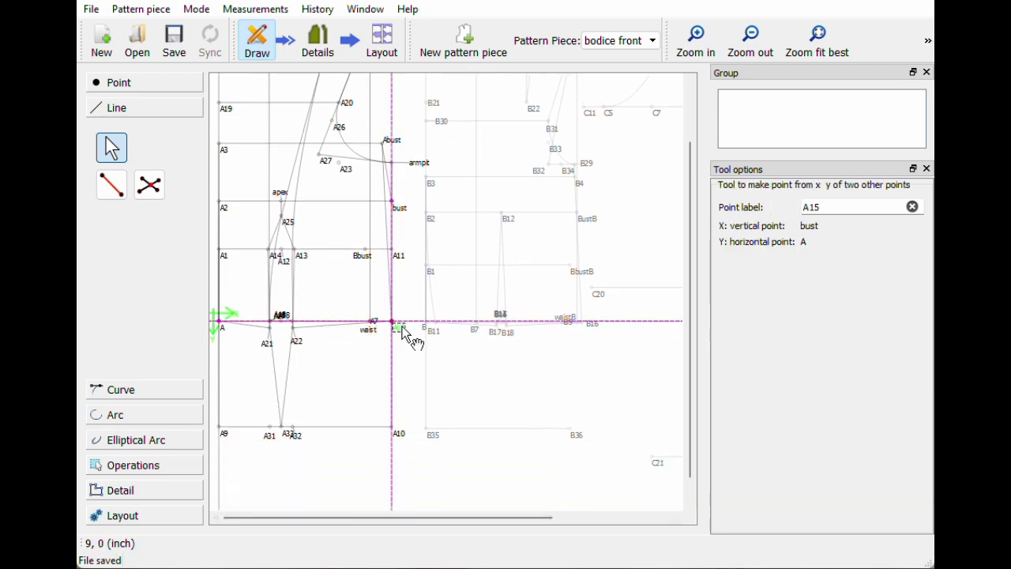
left_click(399, 434)
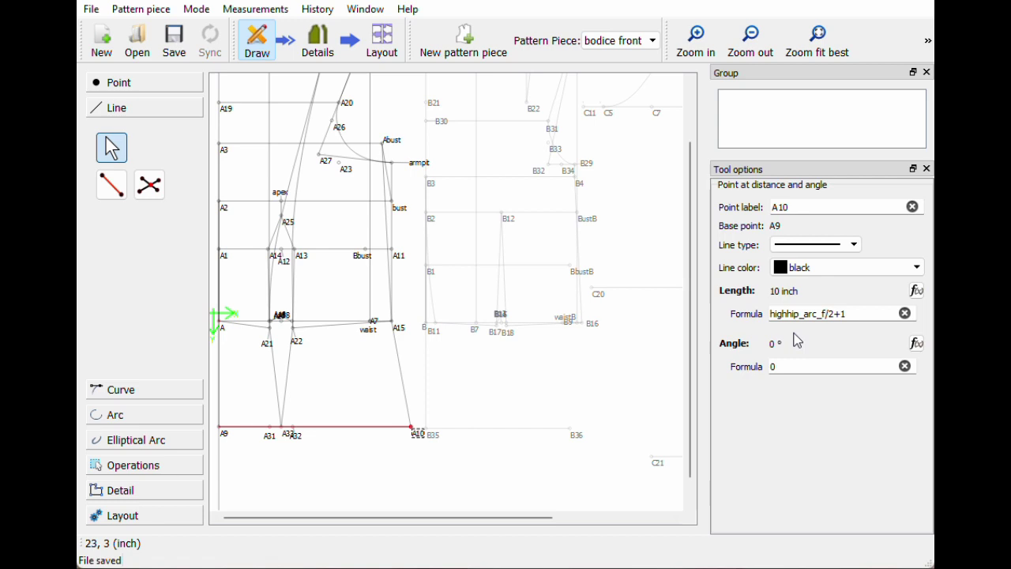
scroll(300, 414, "down", 1)
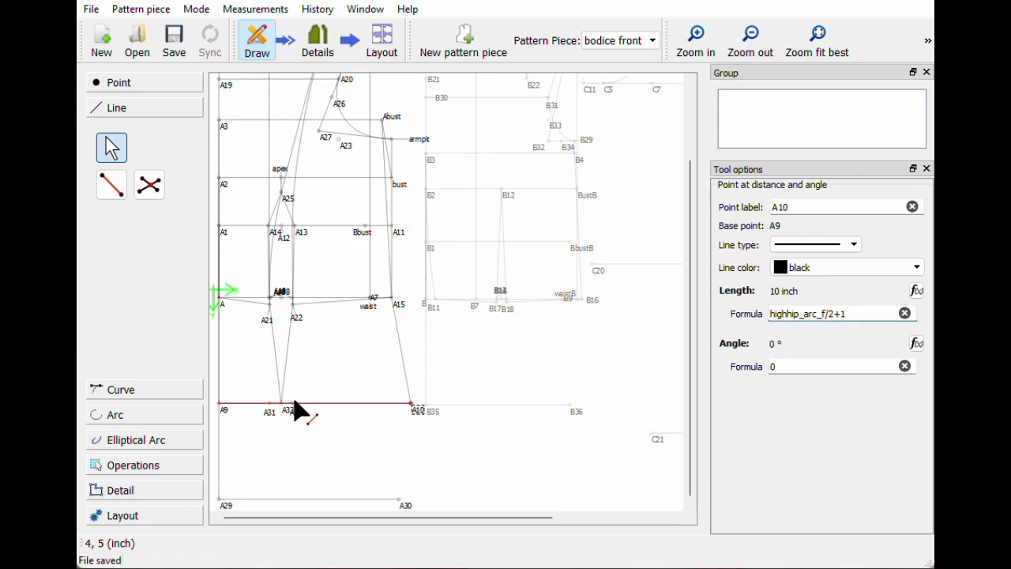
- Delete the princess seam curve that runs from A28 to A22 on the bodice front
left_click(403, 504)
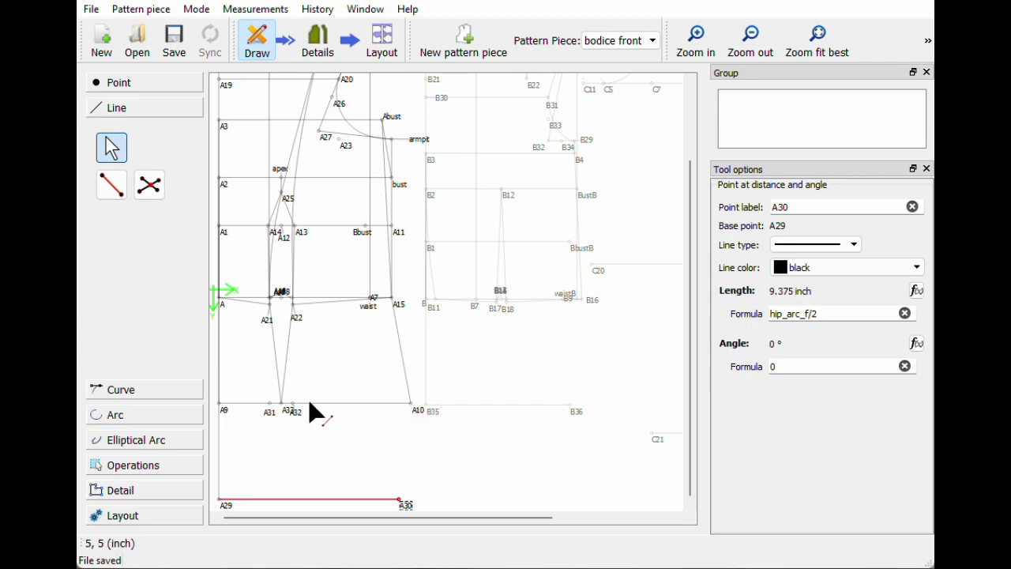
scroll(350, 406, "up", 3)
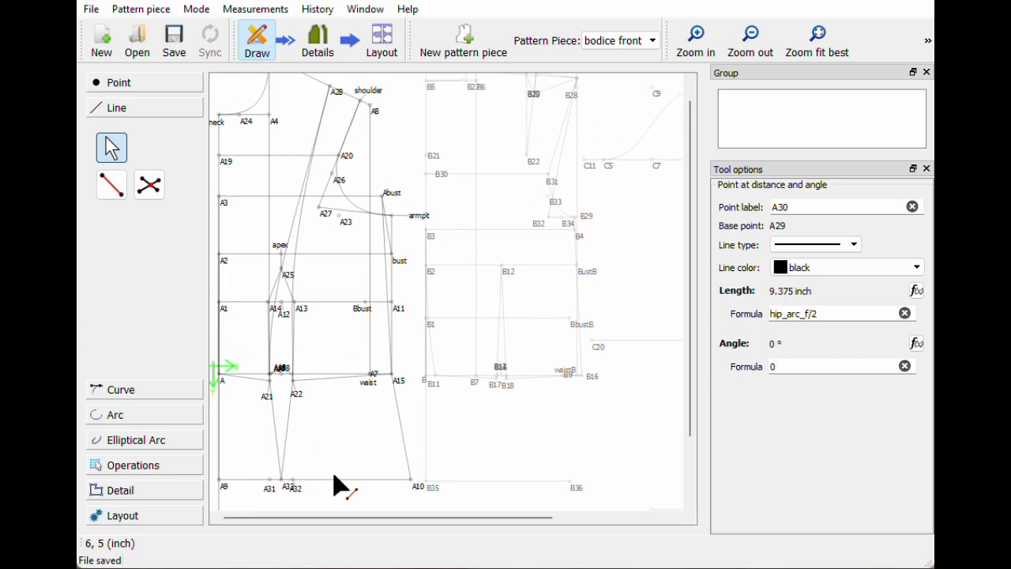
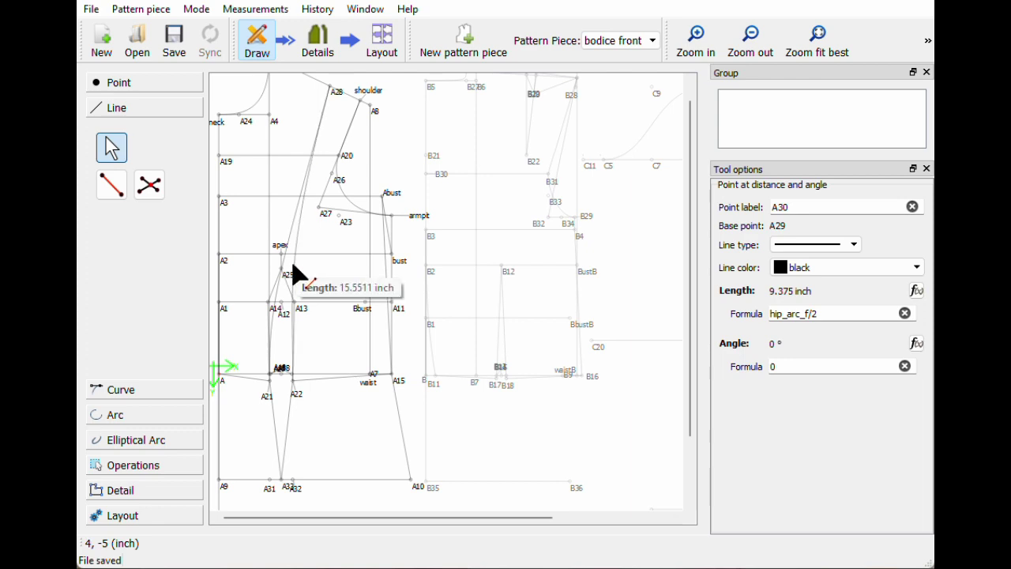
left_click(295, 274)
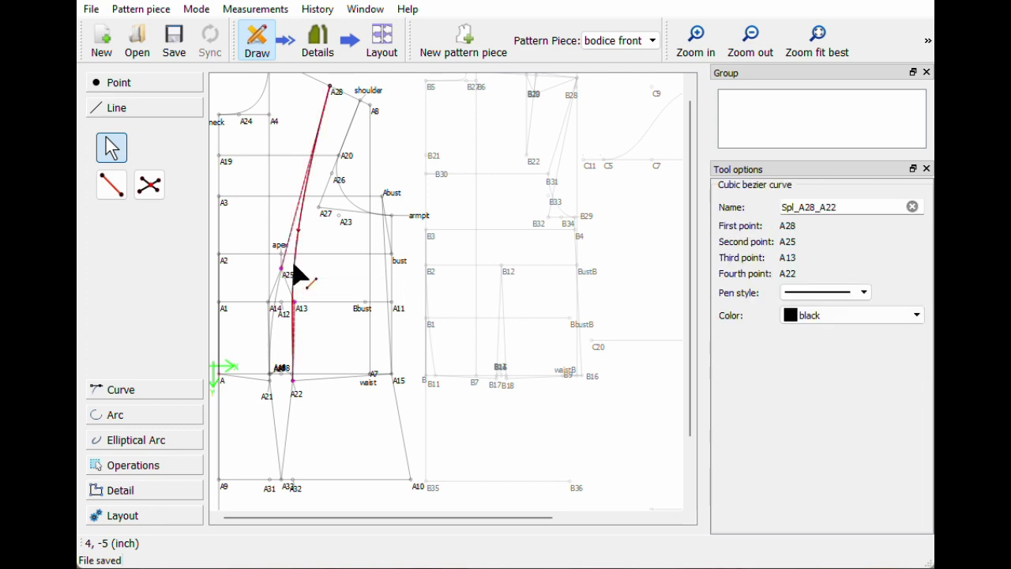
left_click(114, 392)
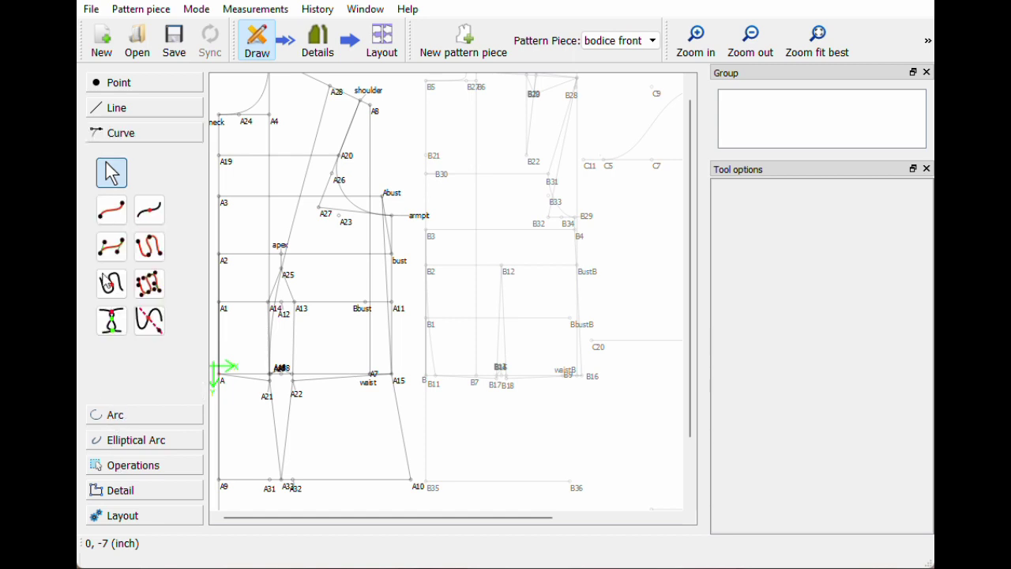
left_click(117, 253)
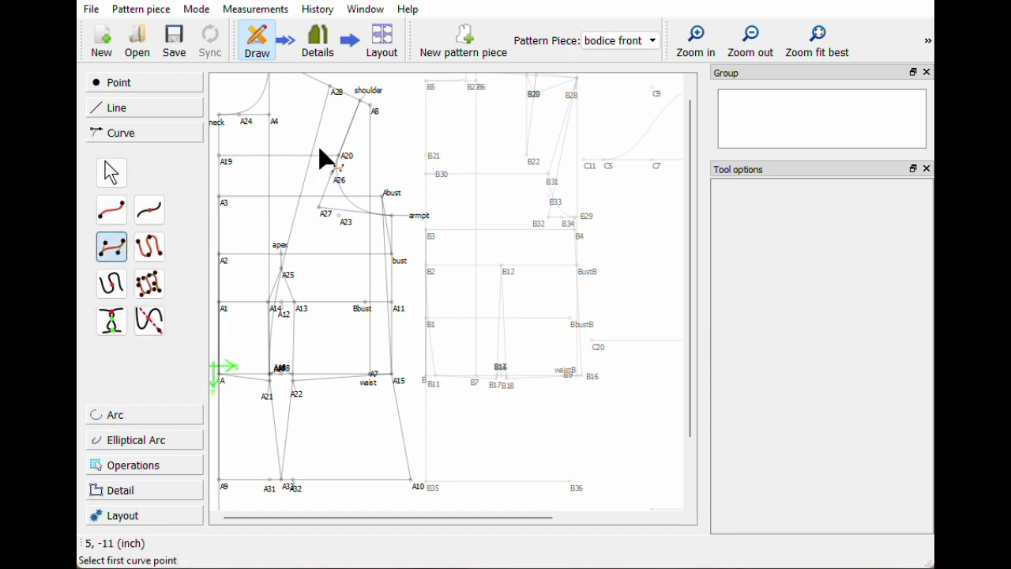
left_click(337, 93)
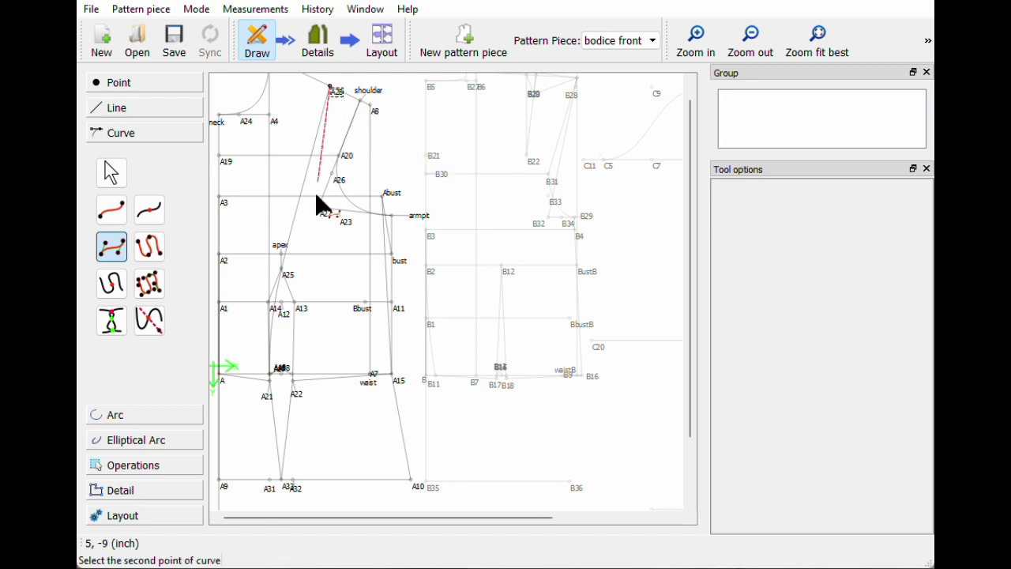
left_click(292, 283)
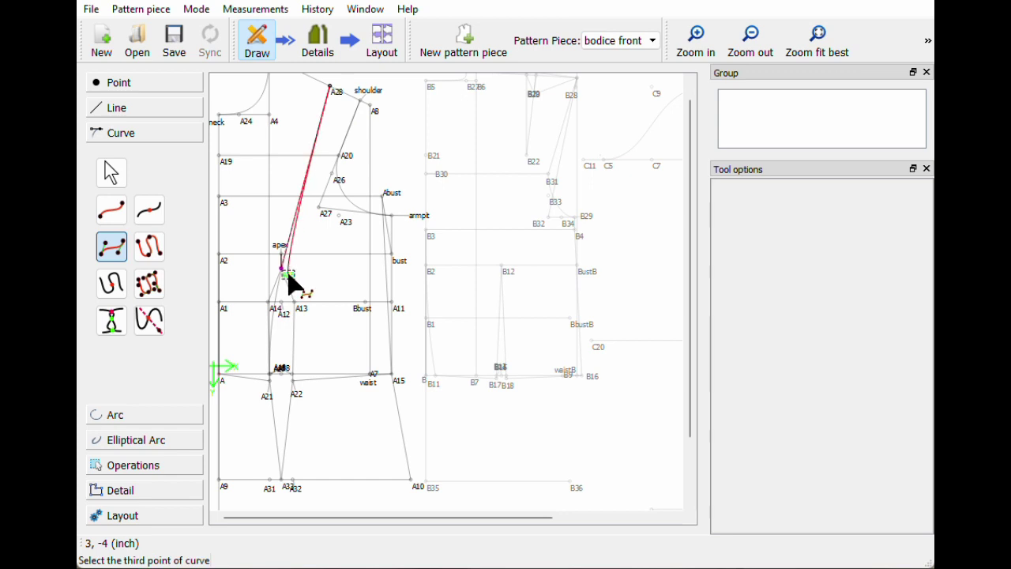
left_click(284, 284)
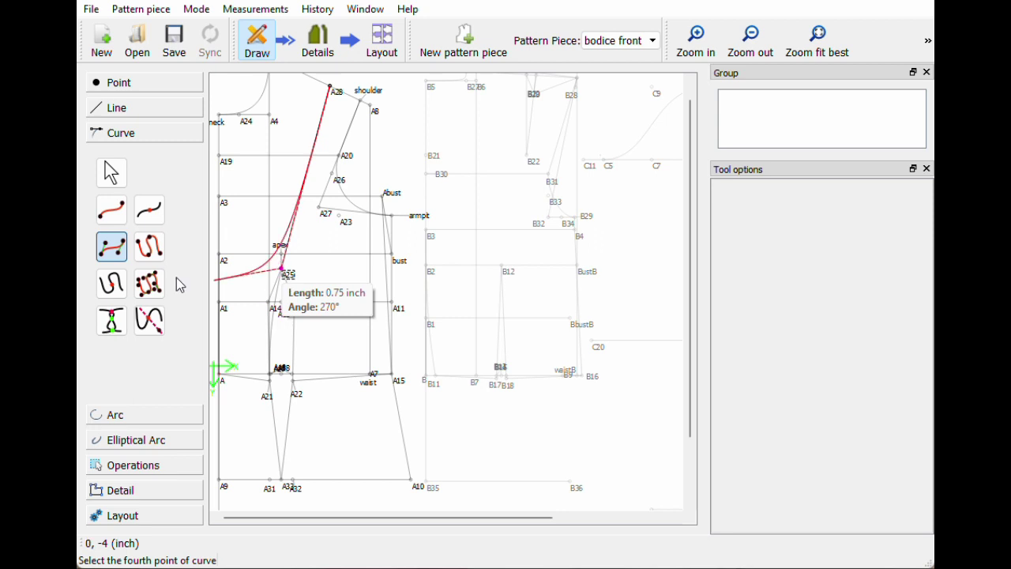
key("Escape")
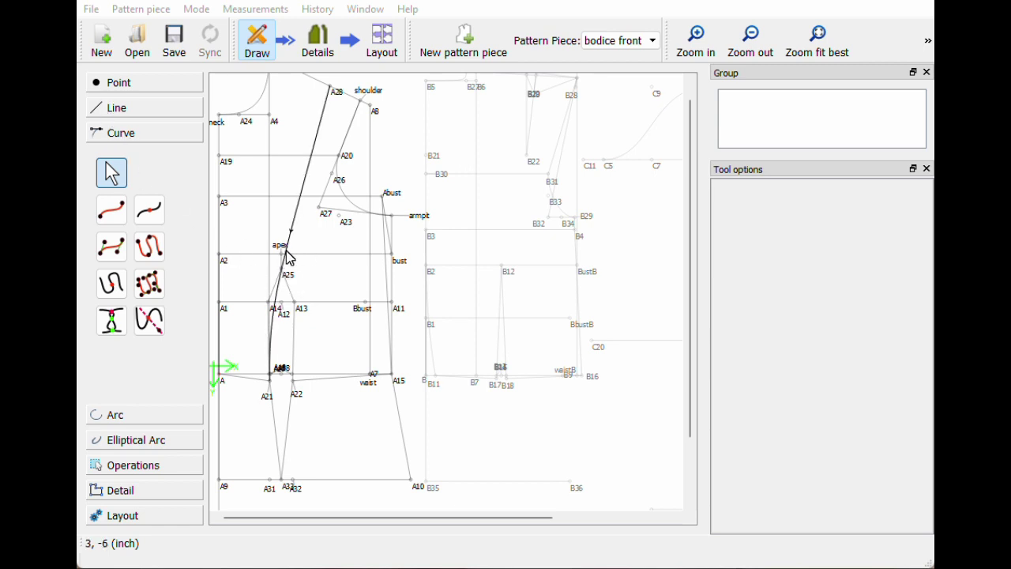
- Segment the curve Spl_A28_A21 with a point at the length Spl_A28_A21/2
left_click(150, 212)
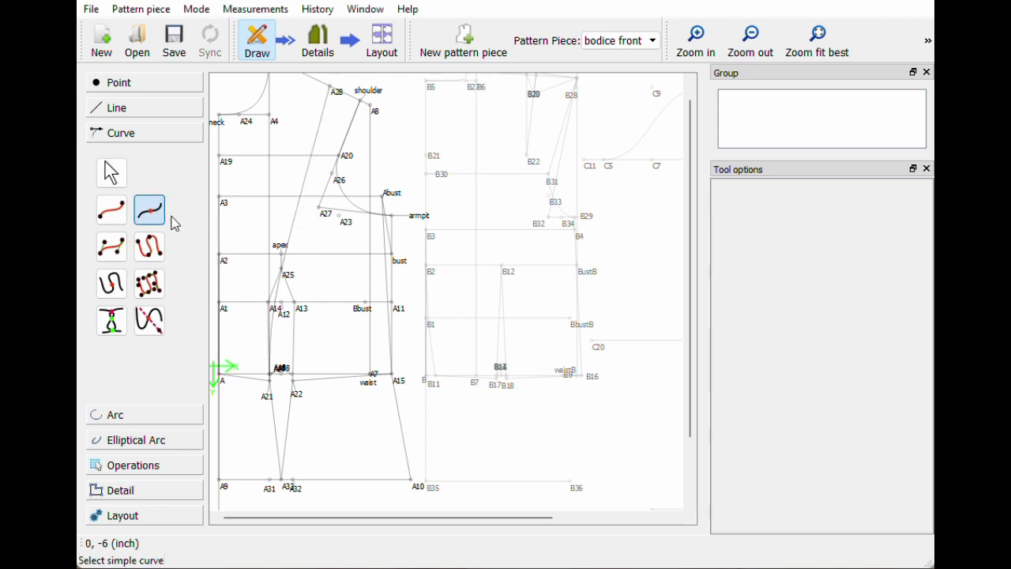
left_click(289, 244)
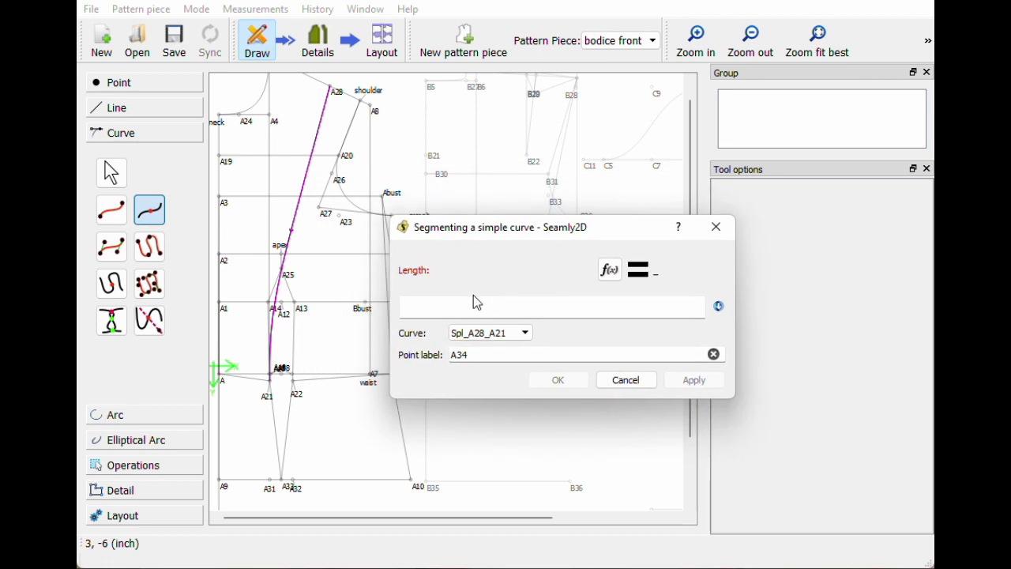
left_click(497, 303)
type("Sp")
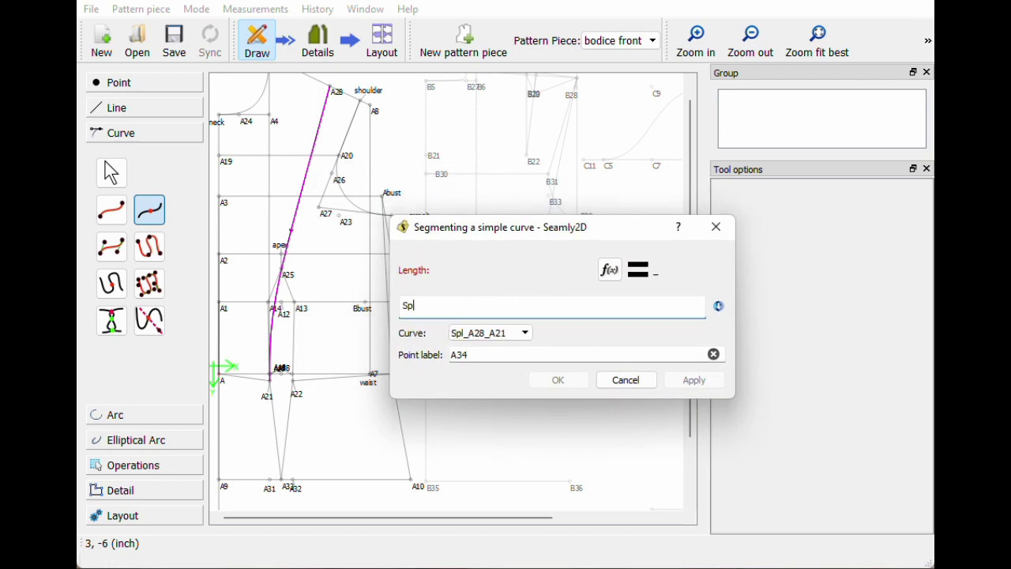
type("l_A2")
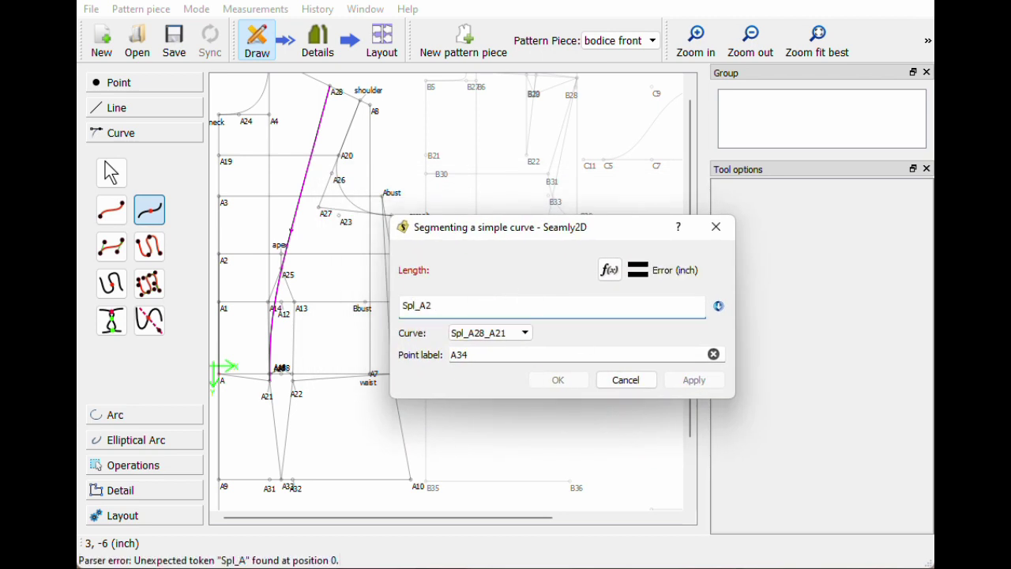
type("8_A21/2")
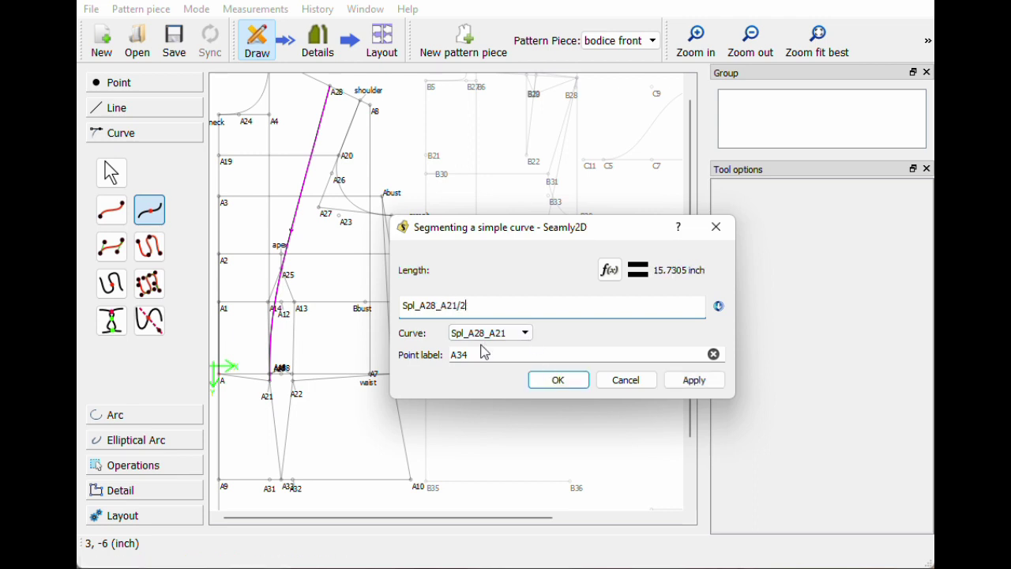
left_click(558, 380)
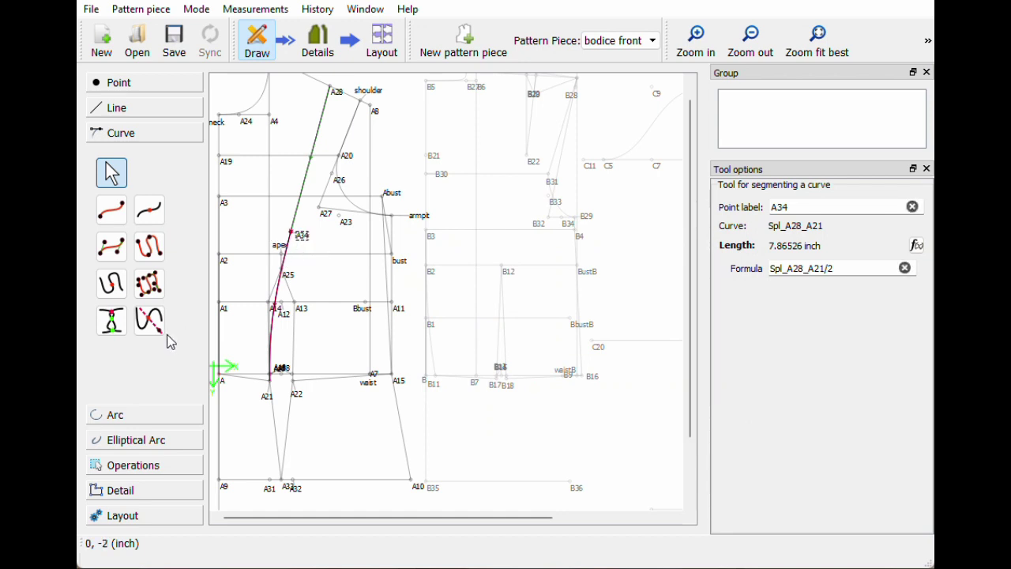
- Draw a cubic bezier curve from A34 to A22, using A25 as both the second and third point
left_click(111, 247)
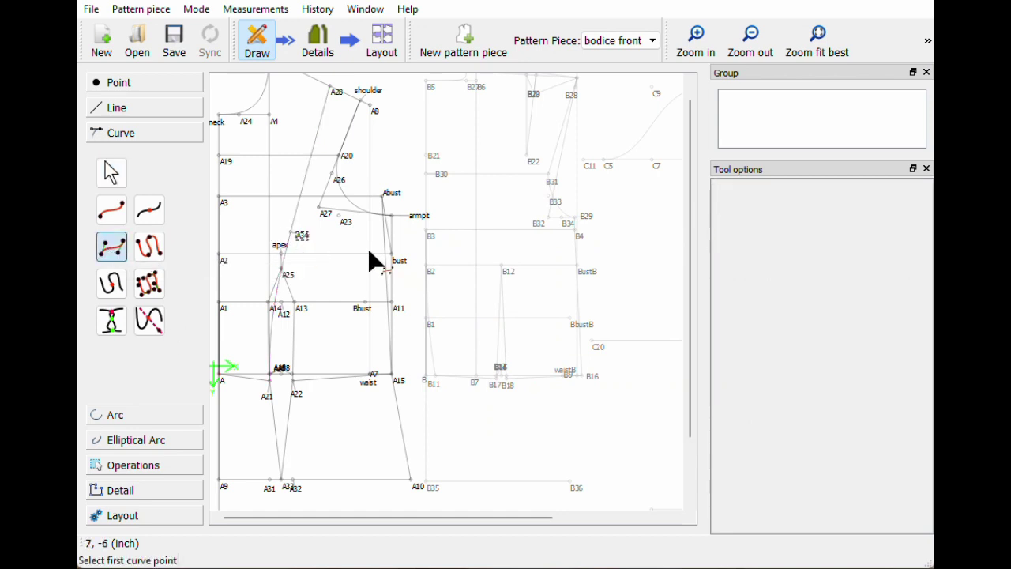
left_click(292, 233)
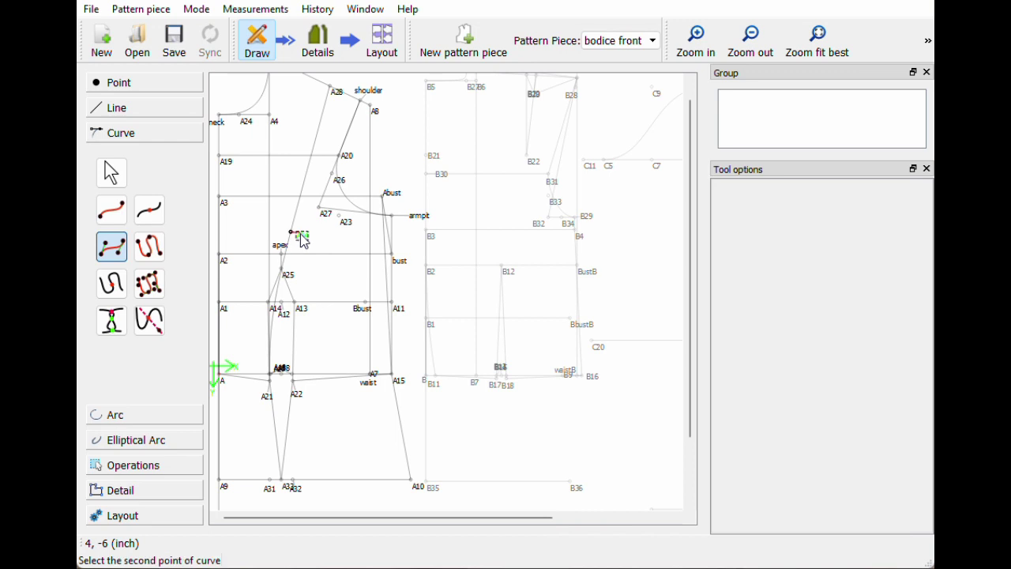
left_click(283, 270)
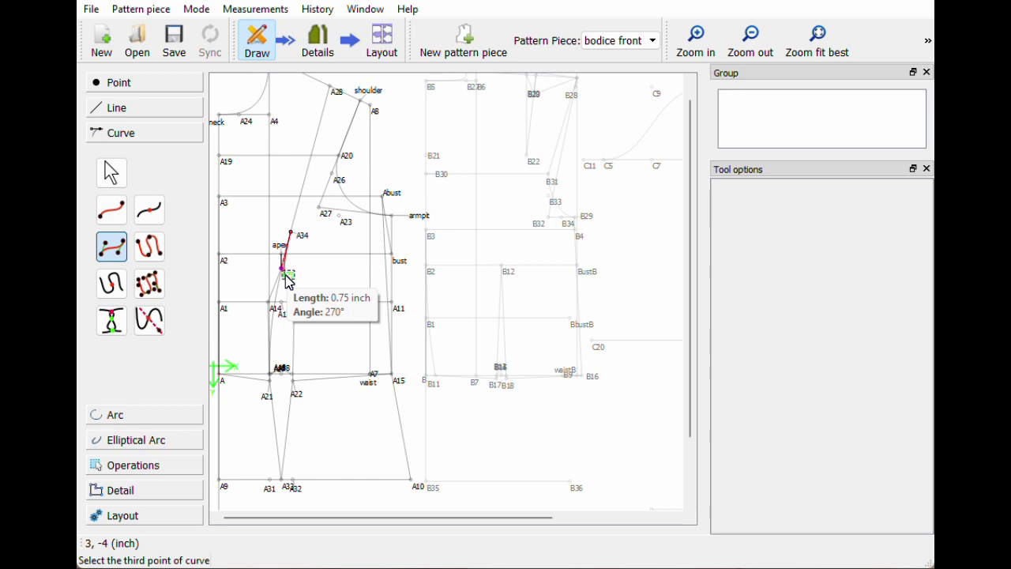
left_click(289, 278)
left_click(297, 395)
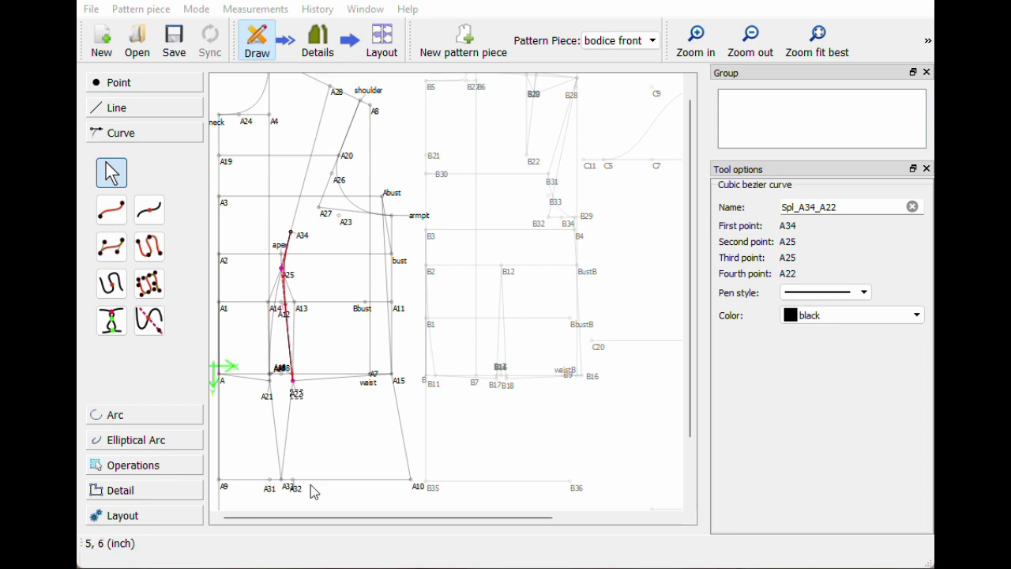
- Set the length formula of shoulder point A28 to CurrentLength/2 and save the pattern
left_click(338, 93)
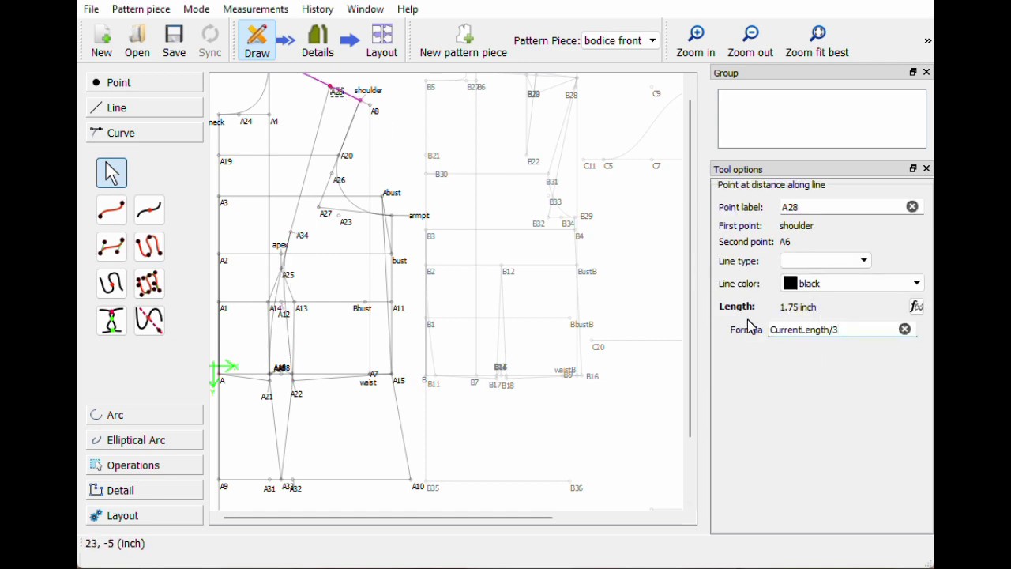
key("BackSpace")
type("2")
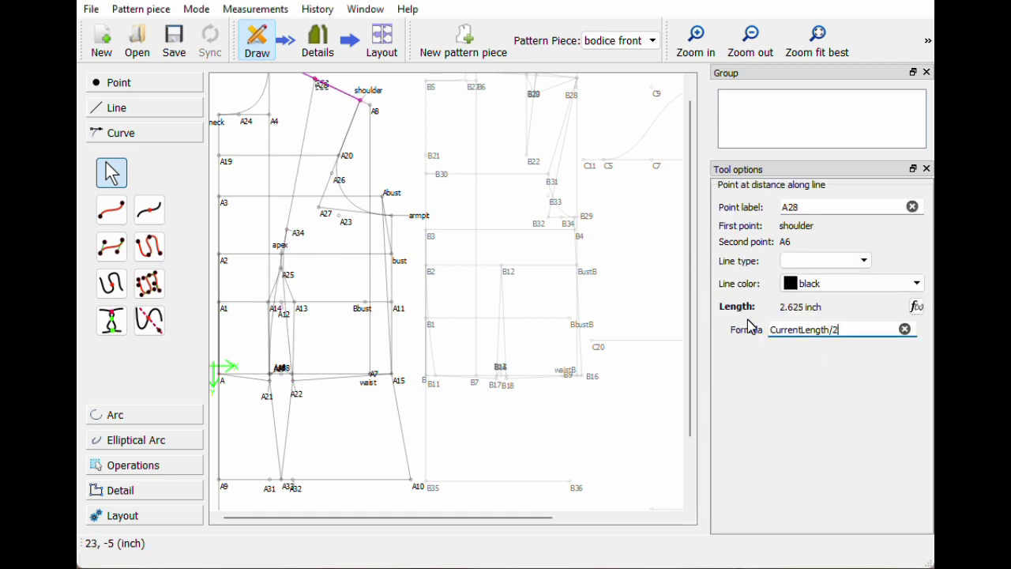
left_click(478, 316)
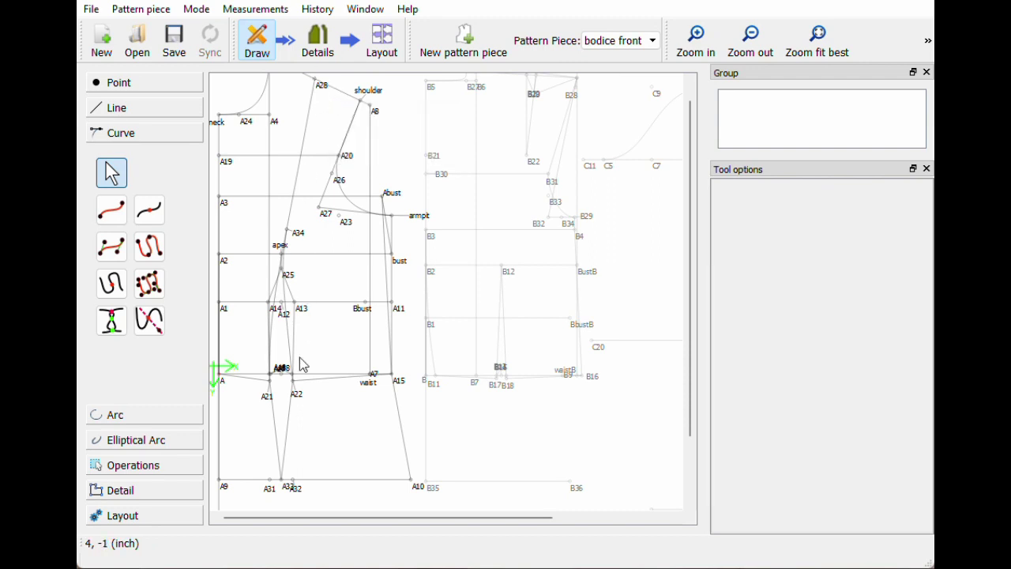
left_click(180, 53)
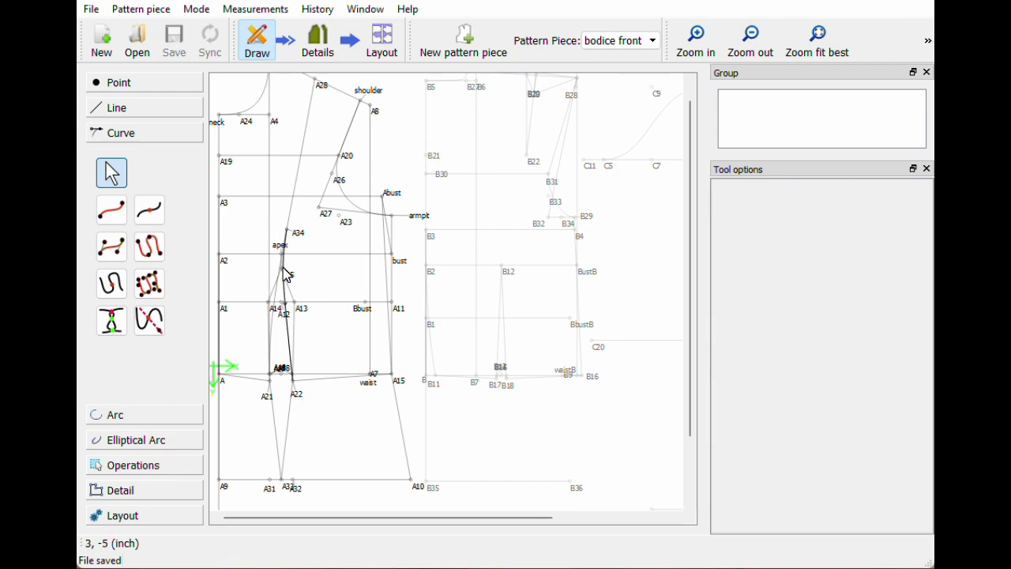
mouse_move(287, 276)
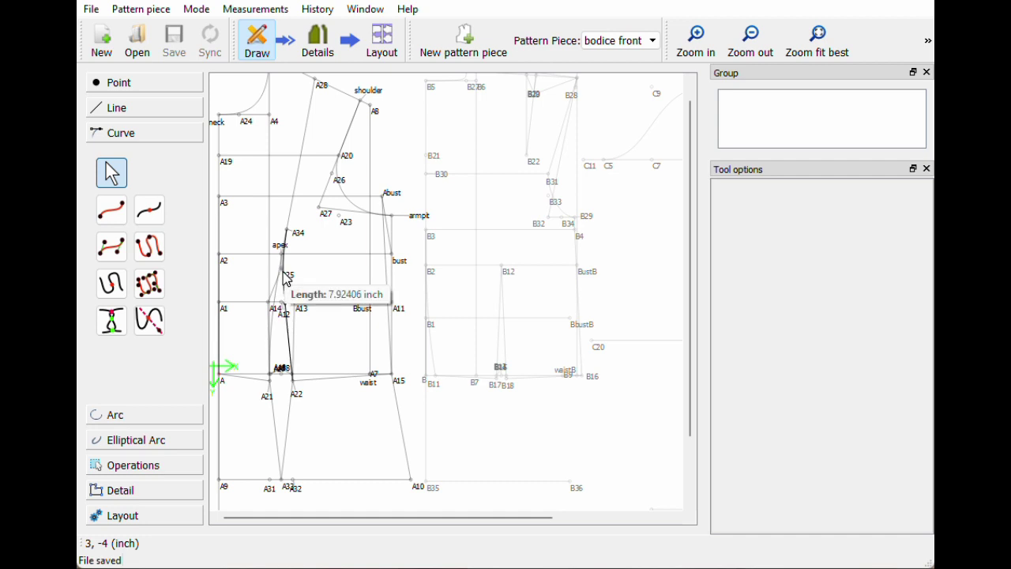
left_click_drag(287, 278, 301, 290)
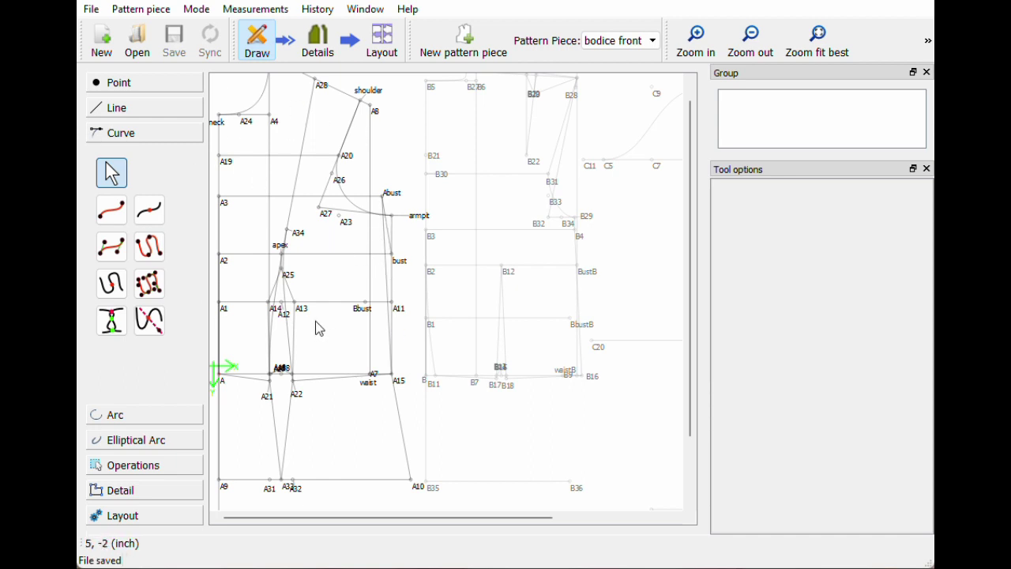
scroll(275, 308, "down", 3)
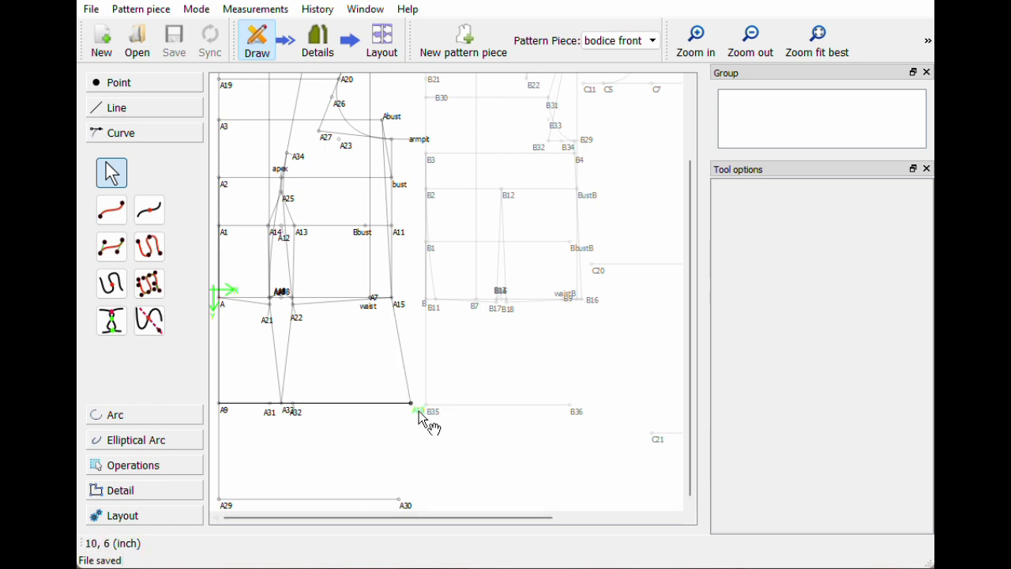
mouse_move(419, 411)
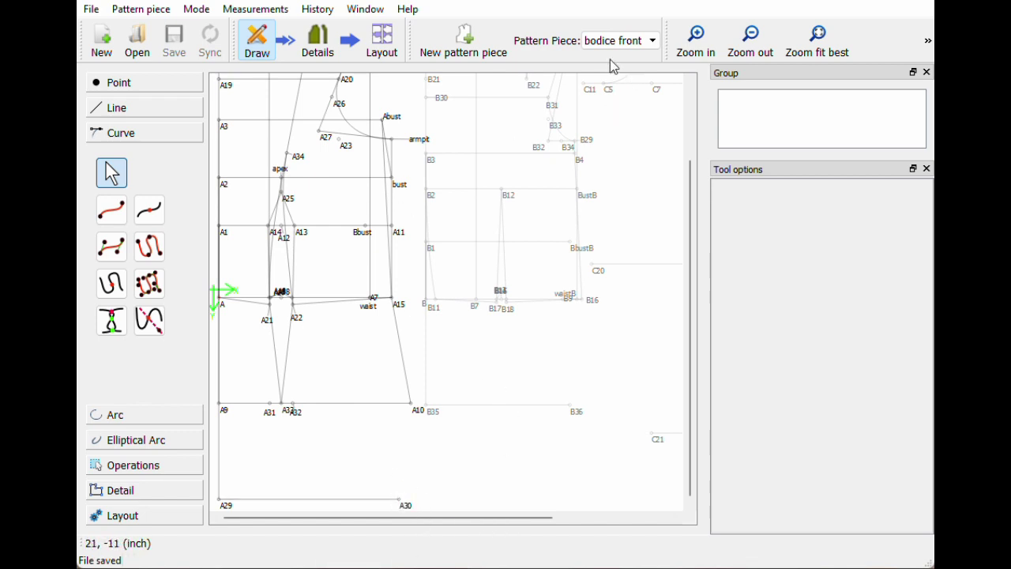
scroll(336, 342, "up", 3)
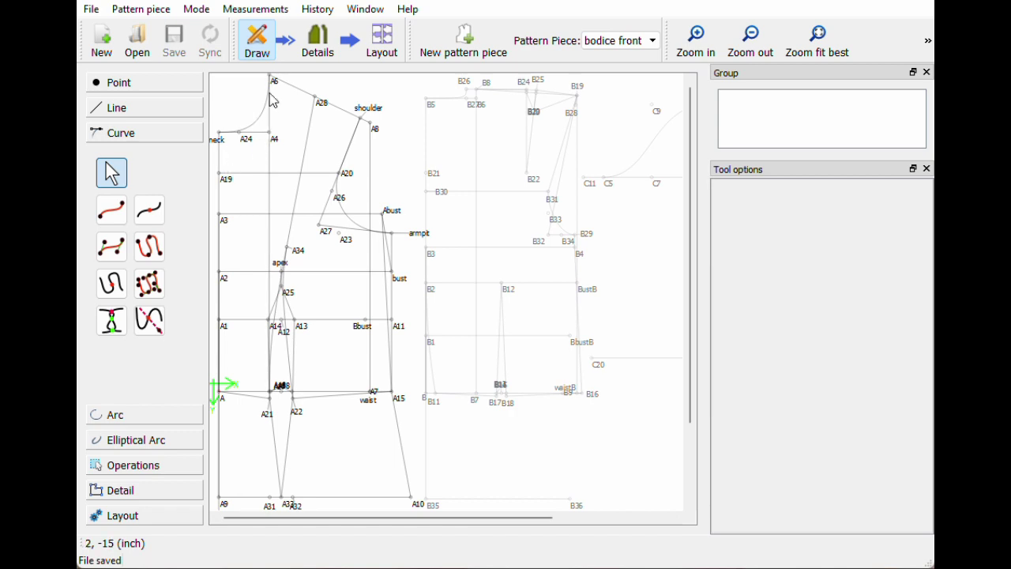
- Place a point at distance and angle from A with length formula leg_waist_side_to_knee-3 and angle 270°
scroll(372, 264, "down", 3)
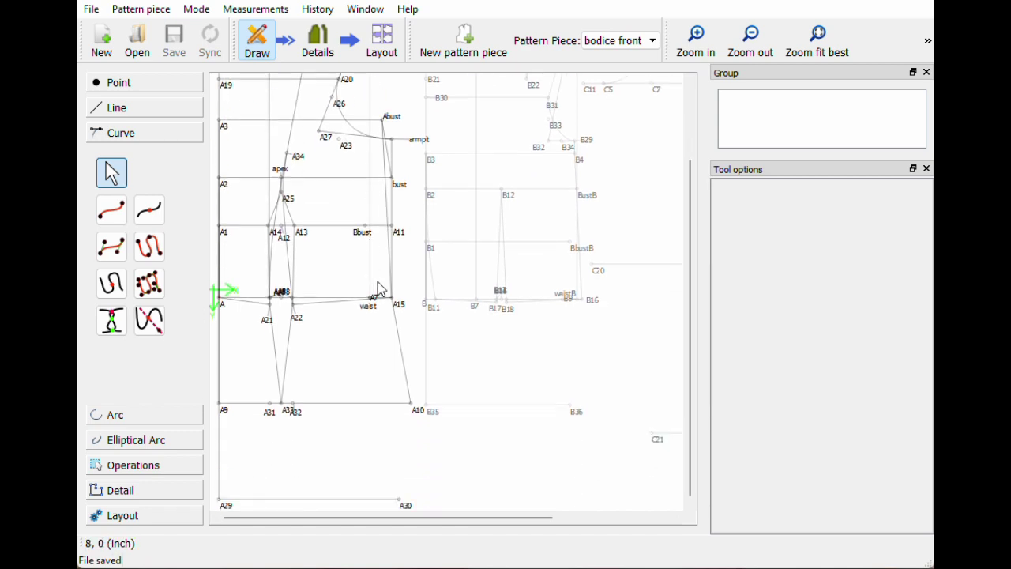
left_click(118, 84)
left_click(111, 142)
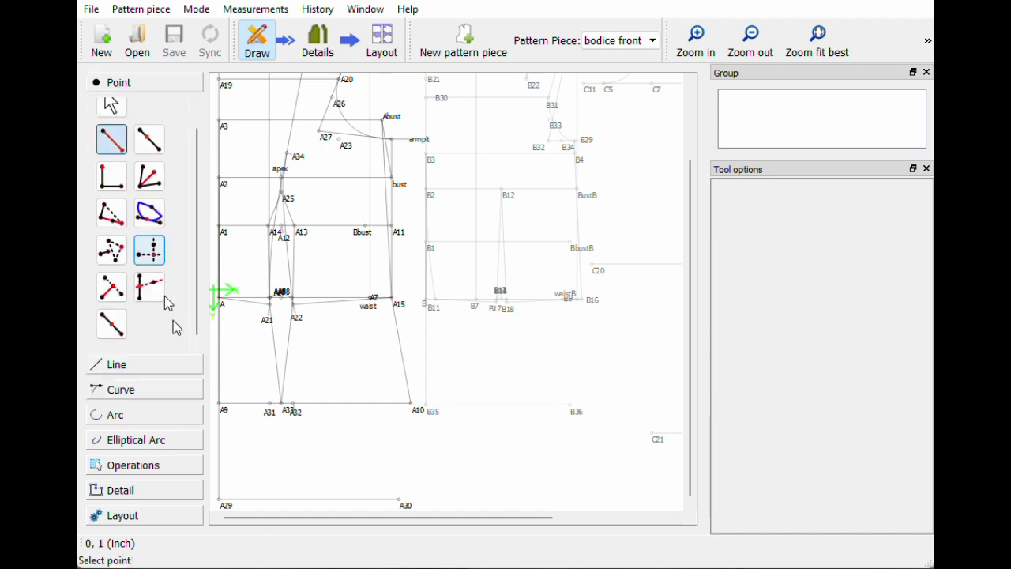
left_click(221, 301)
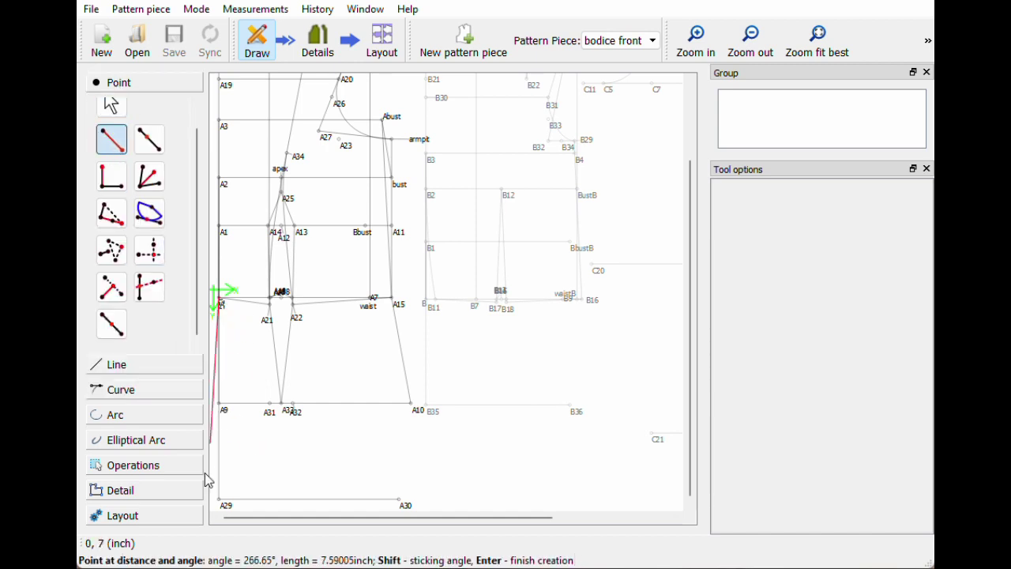
left_click(222, 509)
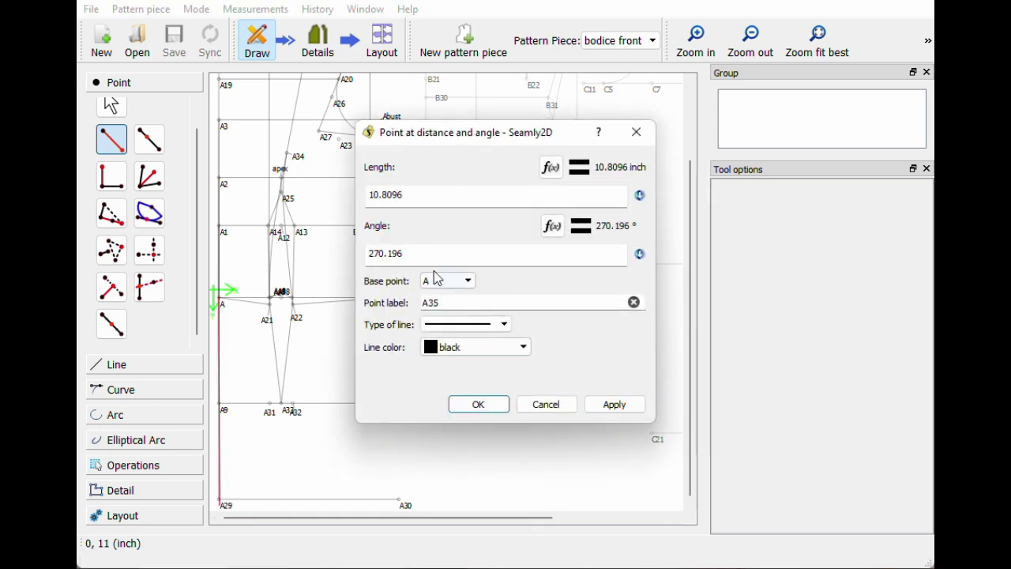
type("270")
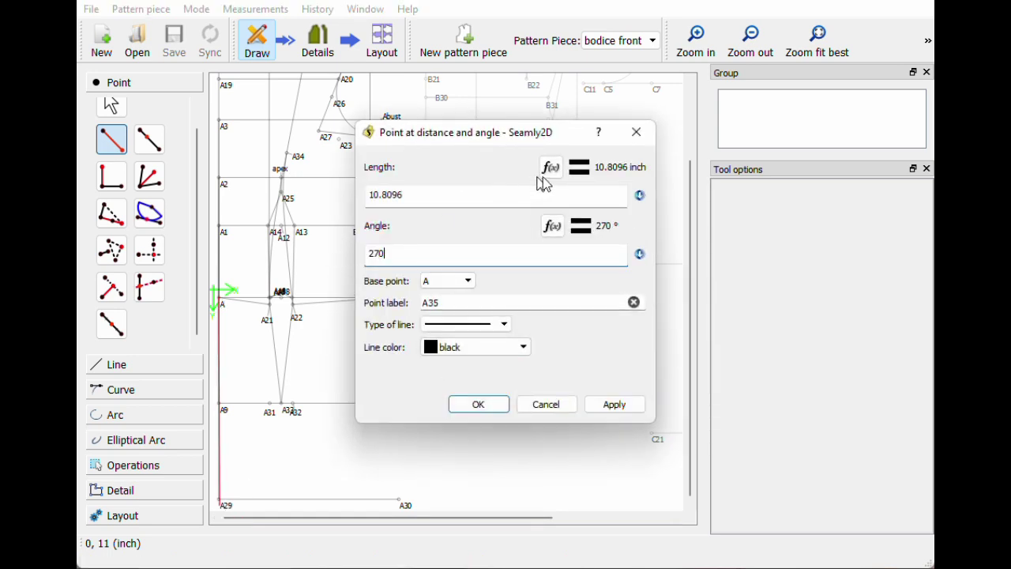
left_click(550, 168)
key("BackSpace")
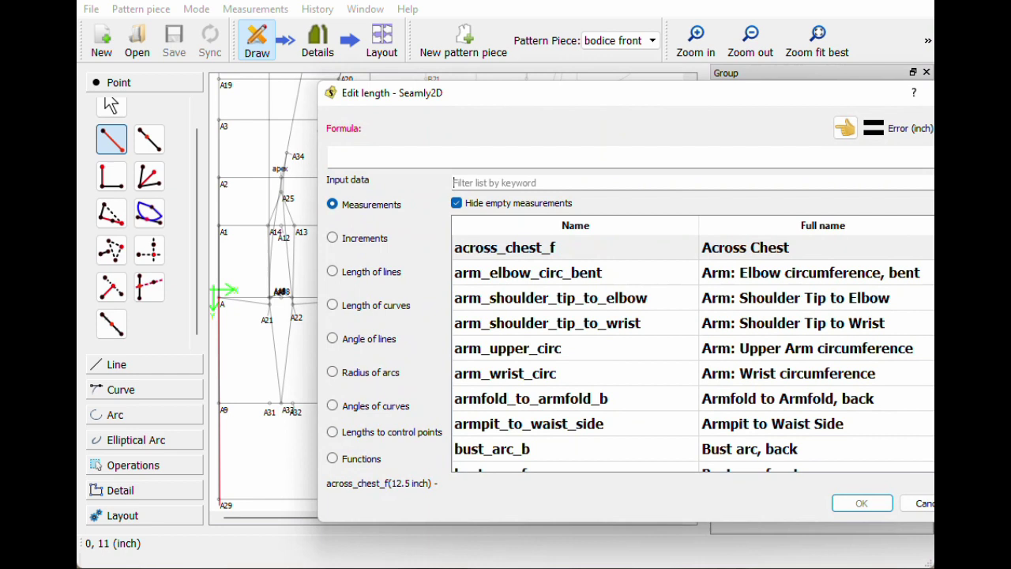
left_click(490, 182)
type("kn")
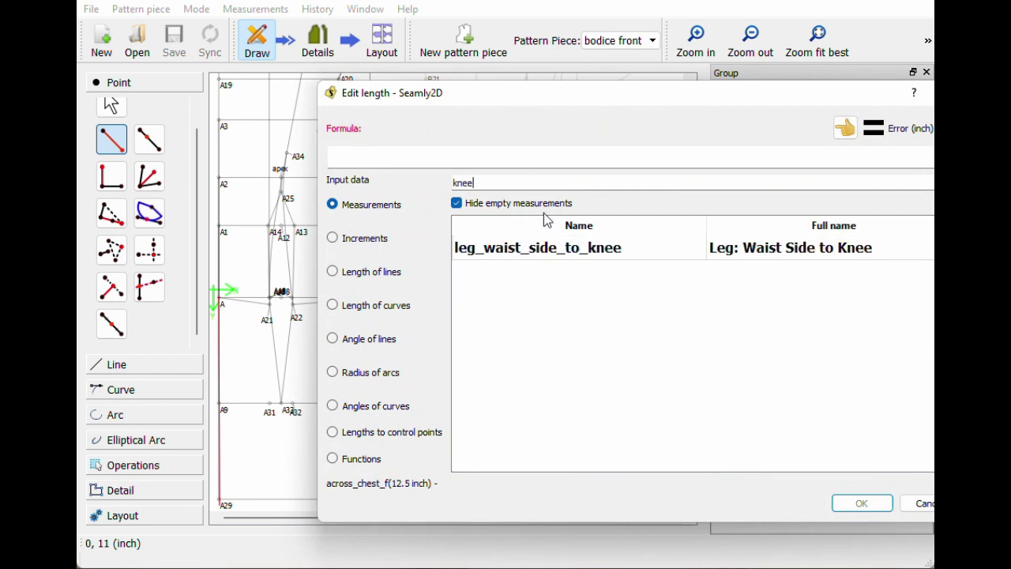
type("ee")
double_click(544, 252)
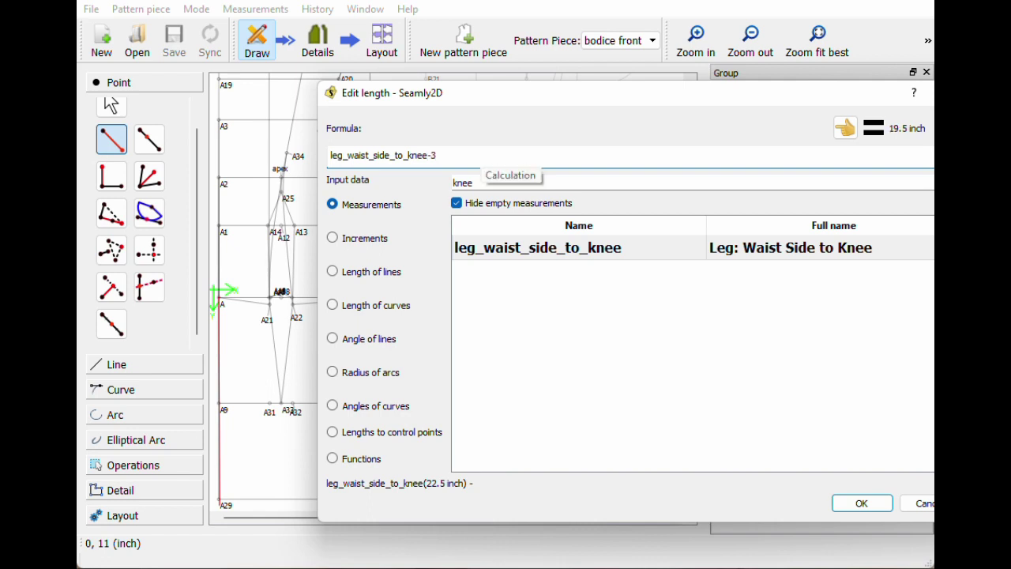
left_click(860, 503)
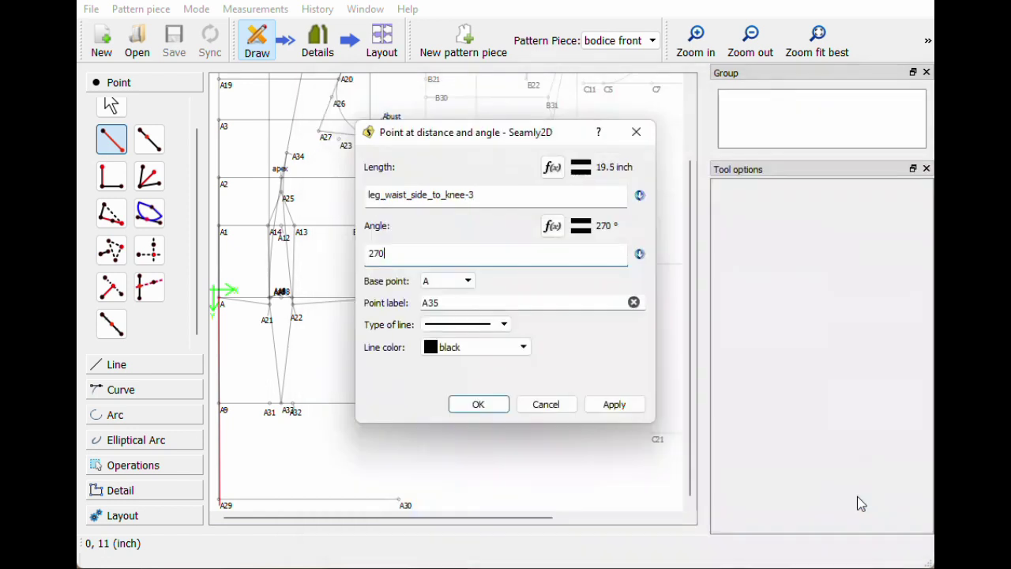
left_click(477, 405)
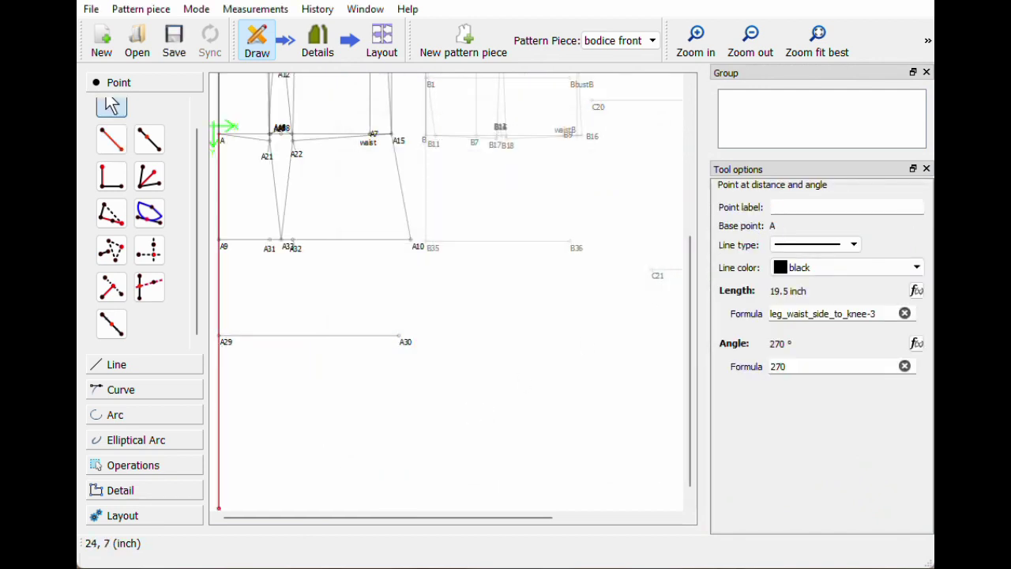
- Label the new point knee and remove the -3 from its length formula
type("knn")
left_click(912, 207)
left_click(913, 208)
type("knee")
left_click(877, 313)
scroll(363, 333, "down", 2)
key("Return")
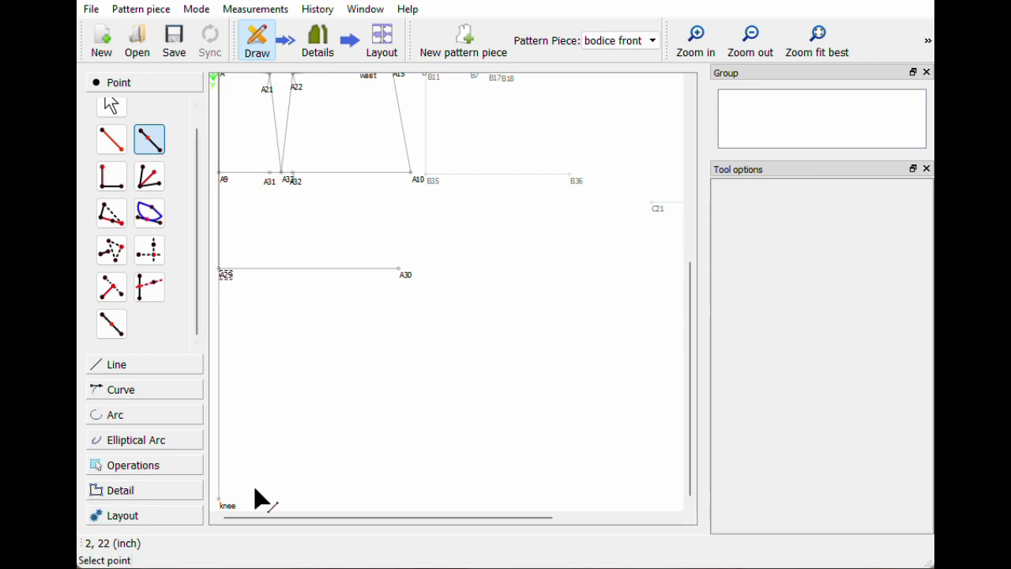
- Place a point 3 inches from knee along the line towards A29
left_click(221, 500)
left_click(220, 271)
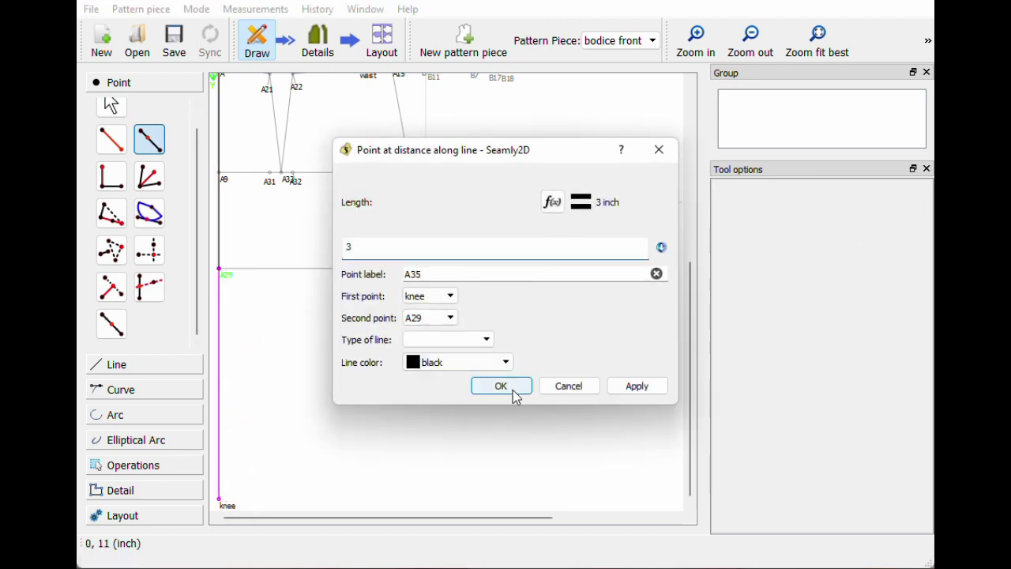
left_click(513, 389)
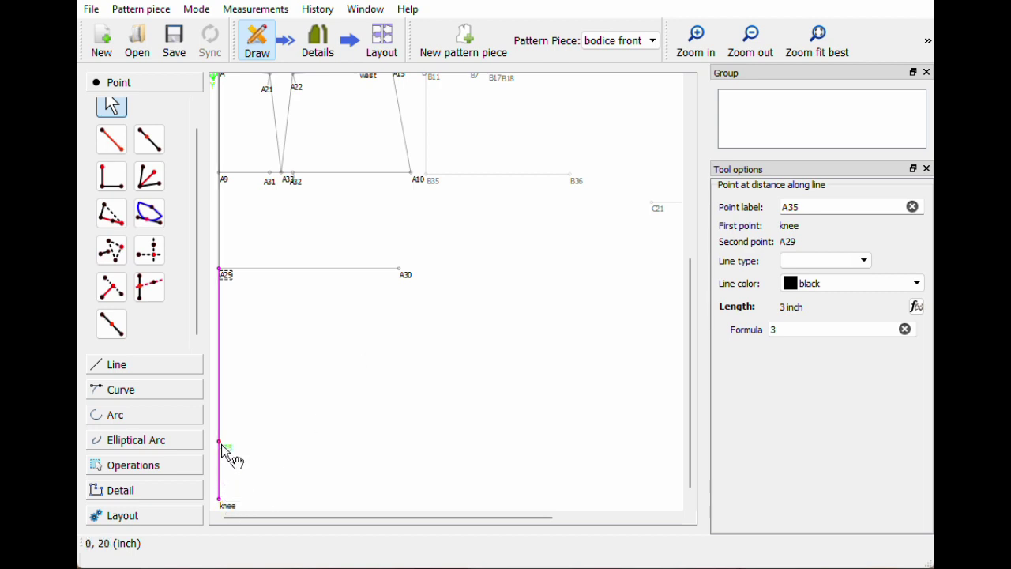
- Examine the bodice front from the bust to the hem, including the length and angle of the line from A21 to A33
mouse_move(221, 443)
scroll(287, 405, "up", 2)
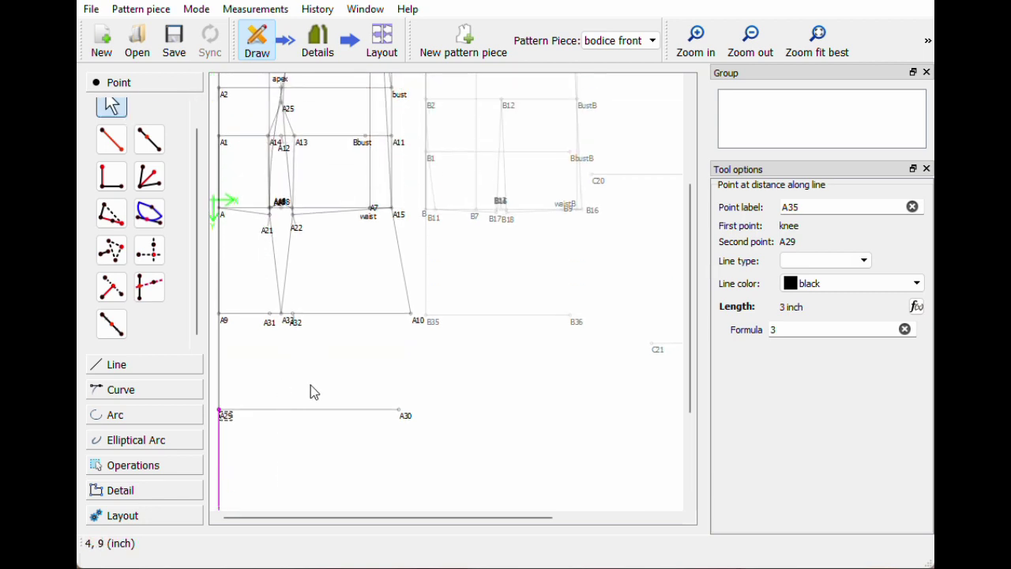
scroll(343, 490, "down", 1)
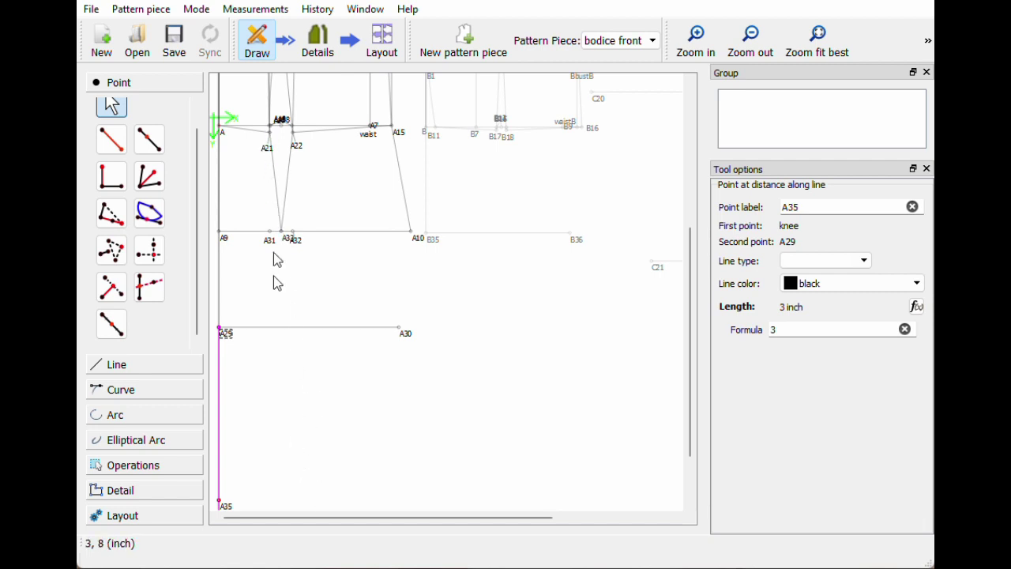
scroll(306, 245, "up", 1)
scroll(304, 244, "up", 2)
scroll(316, 206, "down", 2)
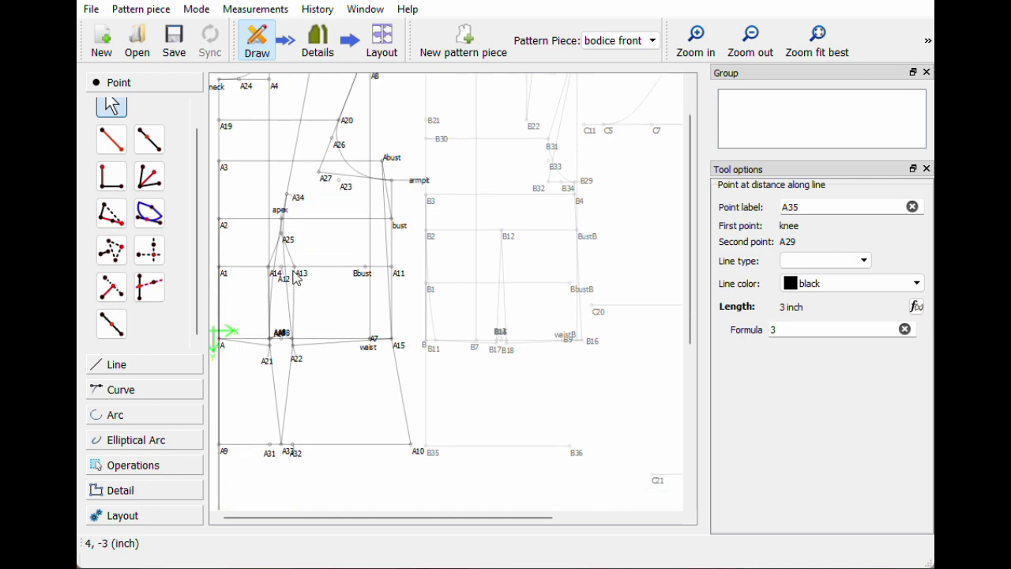
scroll(315, 395, "down", 3)
scroll(315, 391, "up", 2)
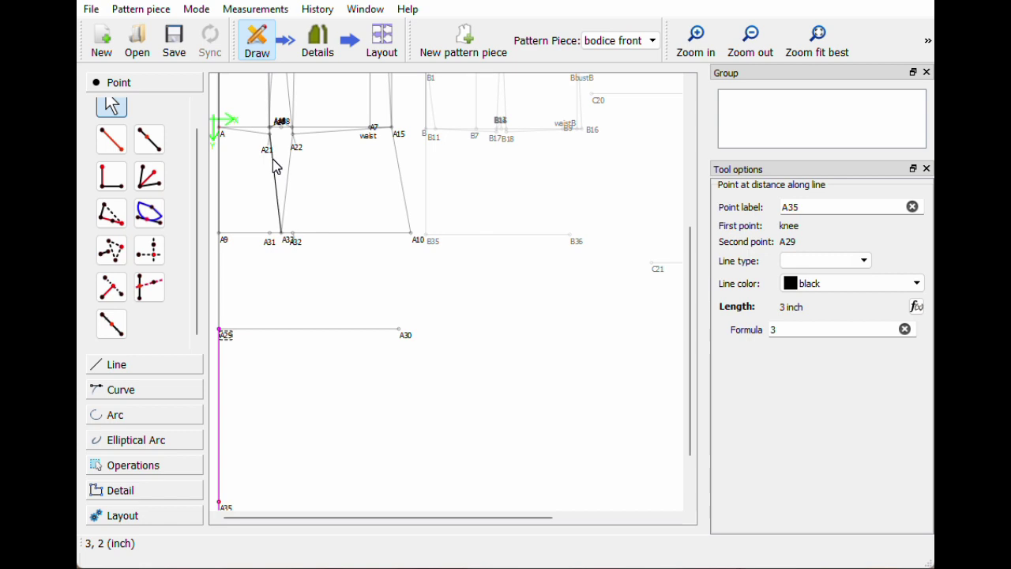
mouse_move(277, 167)
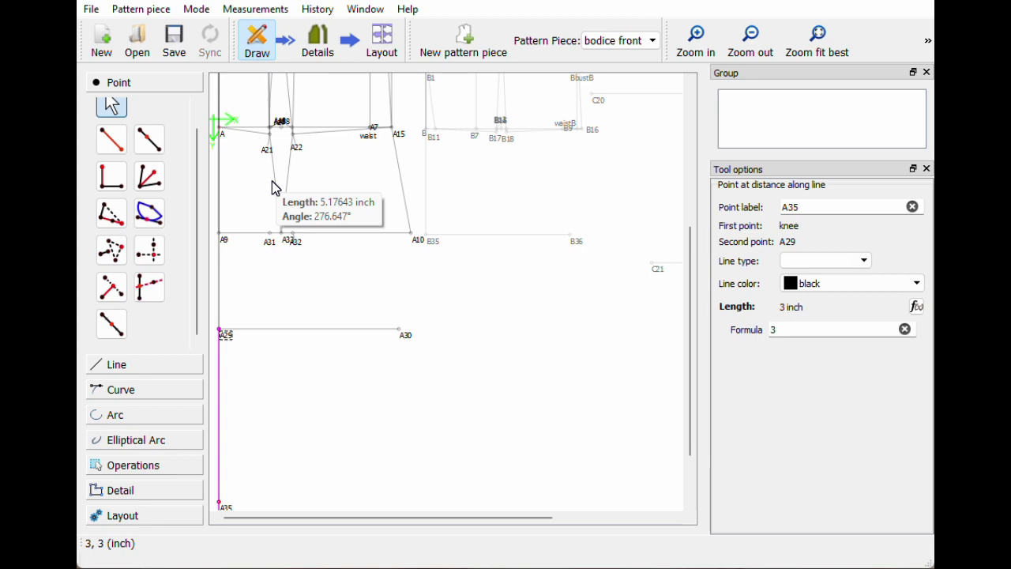
left_click(112, 139)
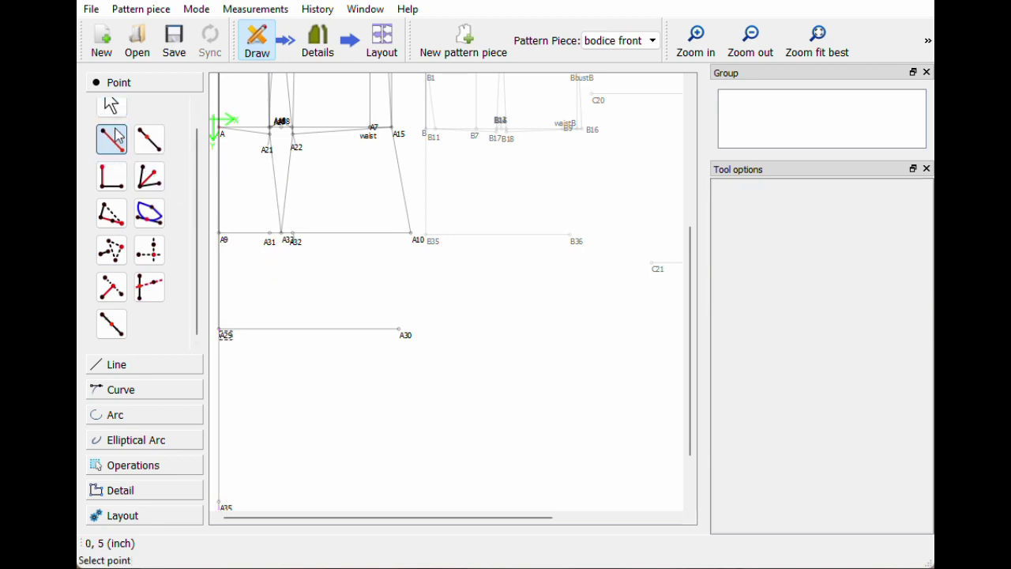
left_click(111, 105)
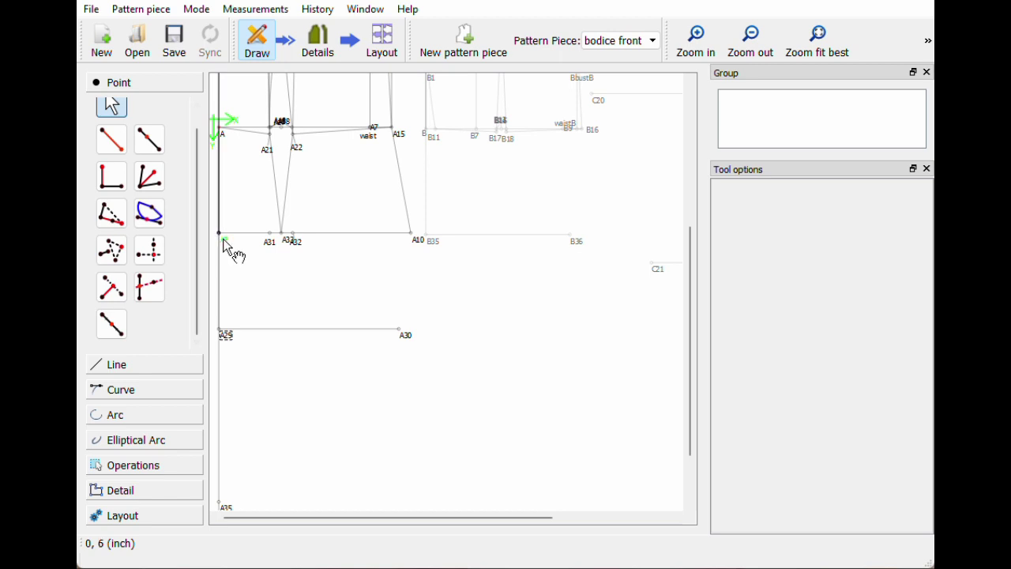
- Draw a line between points A9 and A35 along the center front
scroll(230, 499, "down", 3)
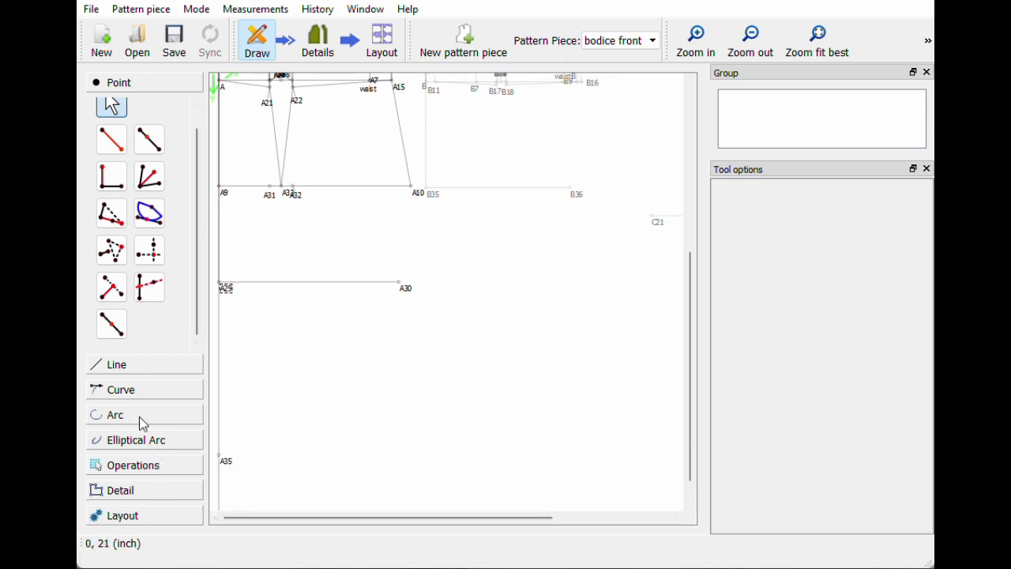
left_click(119, 371)
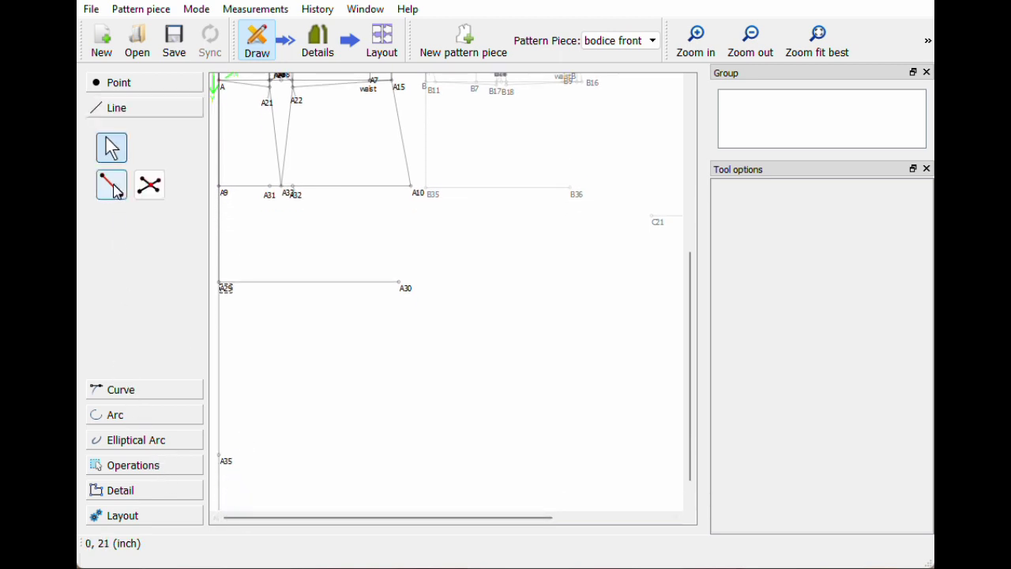
left_click(111, 184)
left_click(226, 197)
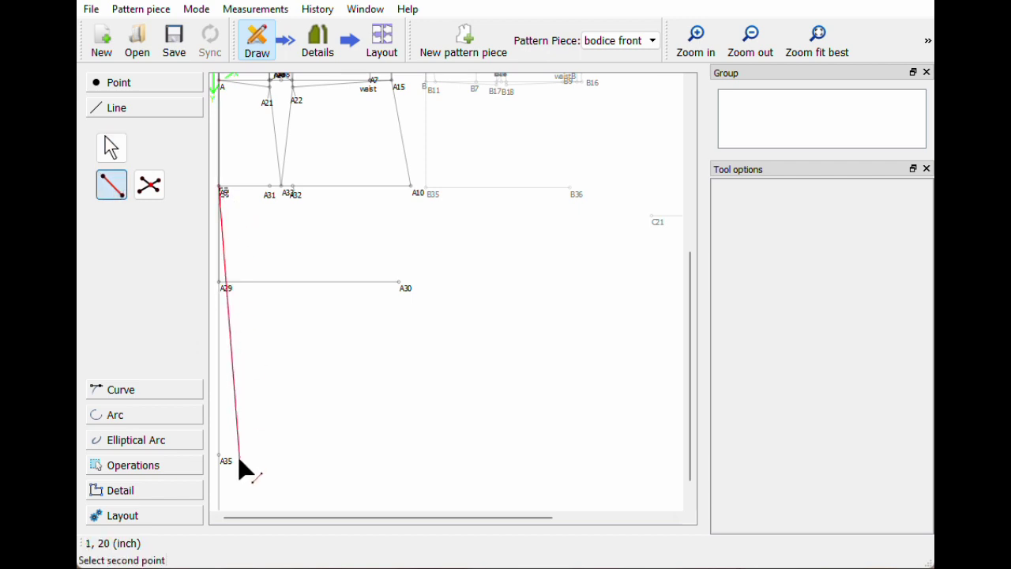
left_click(226, 461)
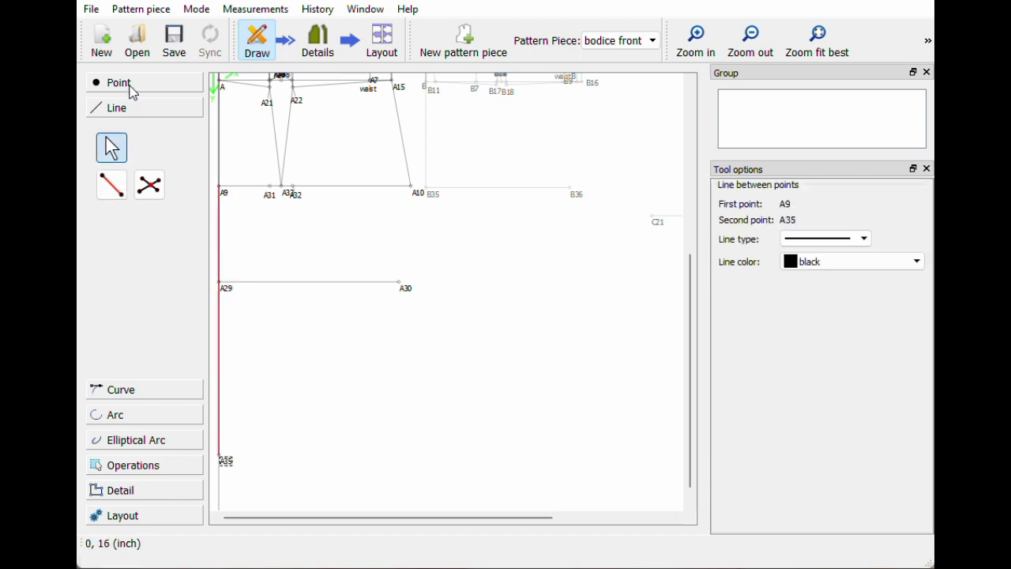
- Set up a point at distance and angle below A33 with the length formula Line_A9_A35
left_click(128, 84)
left_click(120, 148)
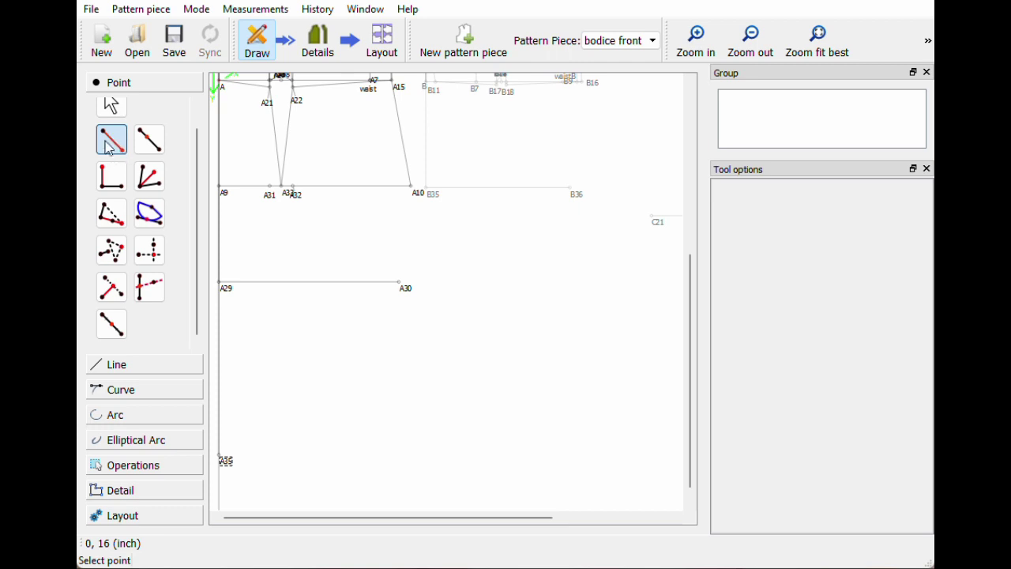
left_click(288, 196)
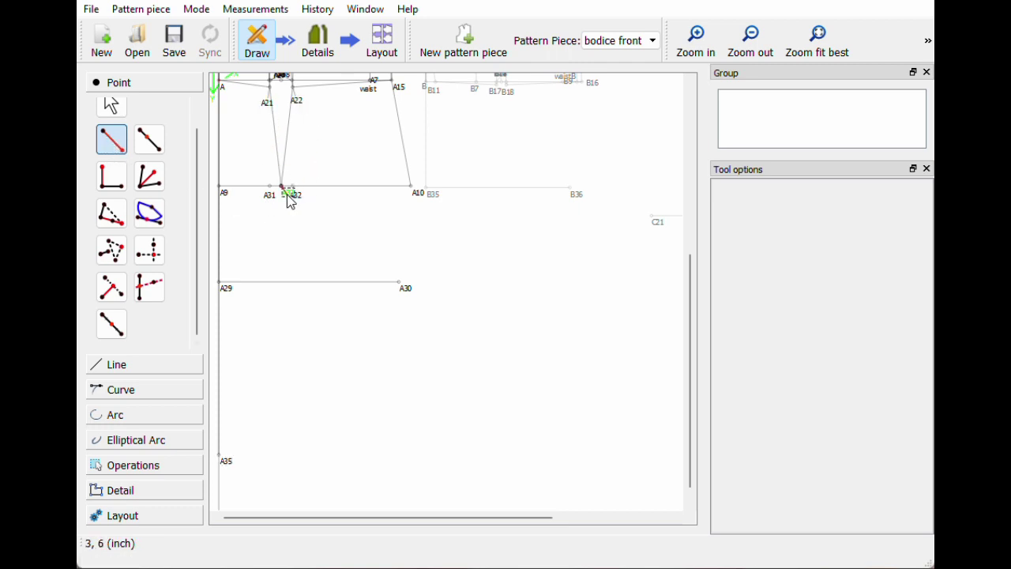
left_click(316, 439)
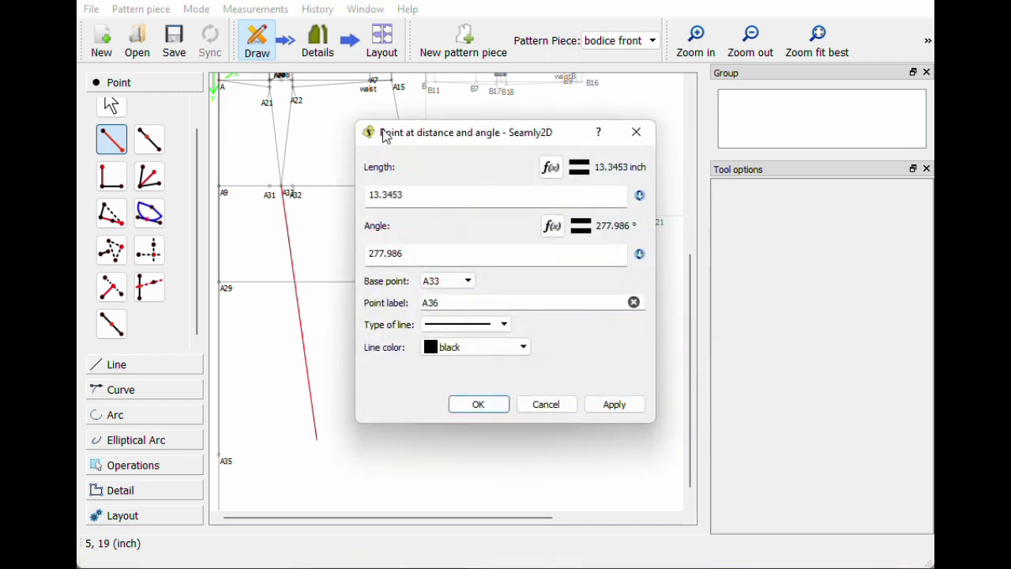
left_click_drag(386, 136, 446, 148)
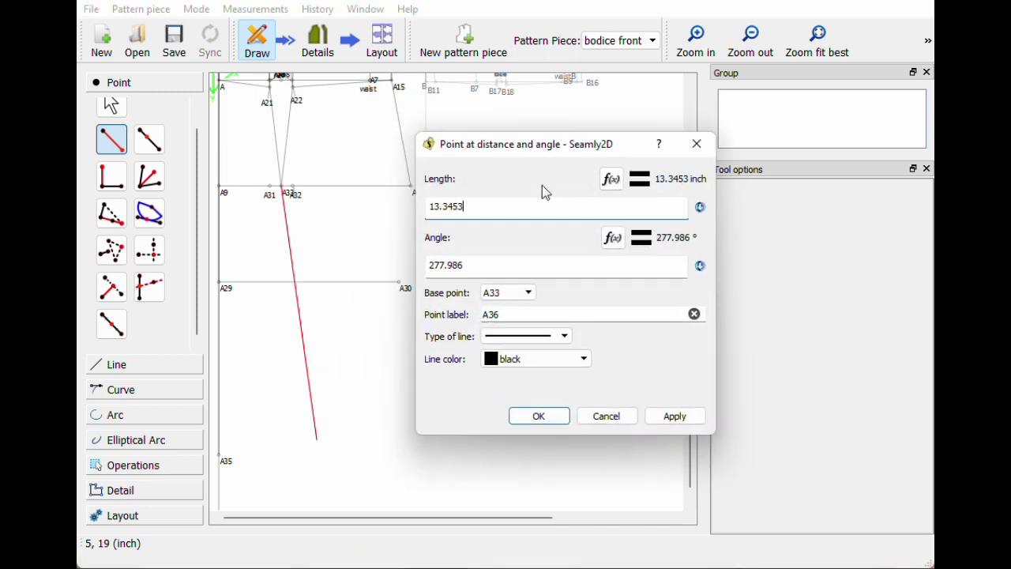
left_click(611, 178)
key("ctrl+a")
key("BackSpace")
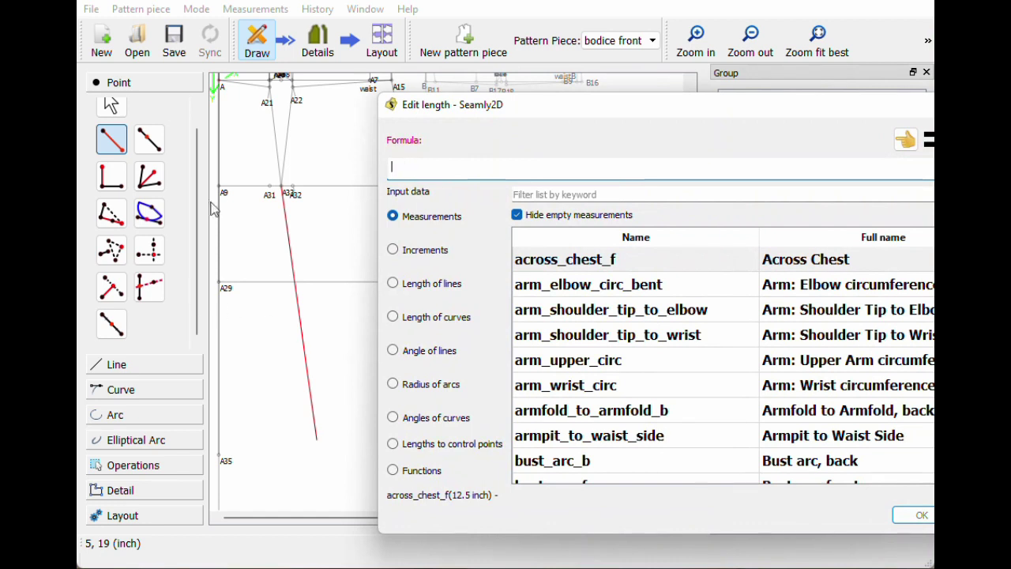
left_click(431, 285)
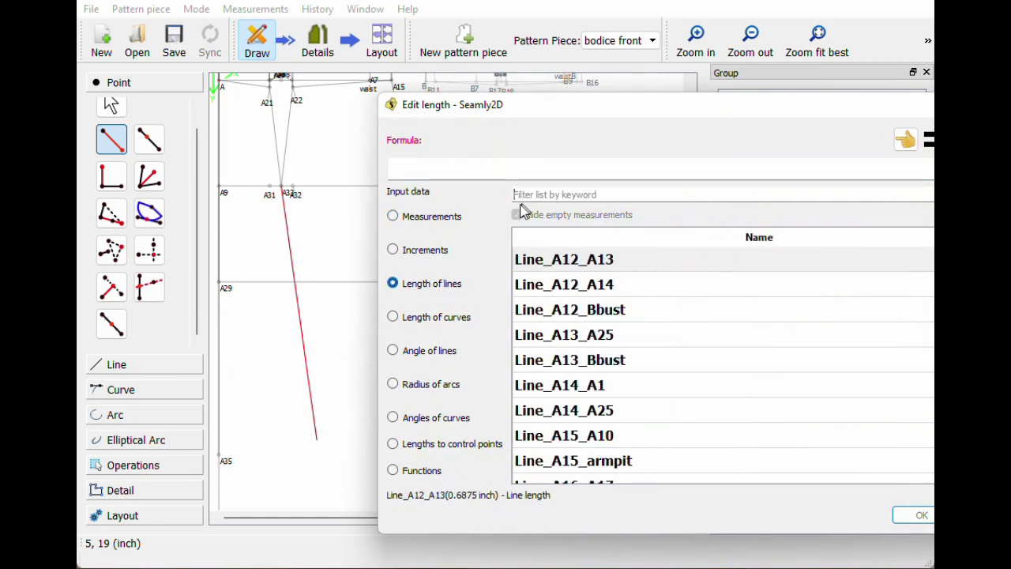
left_click(516, 195)
type("35")
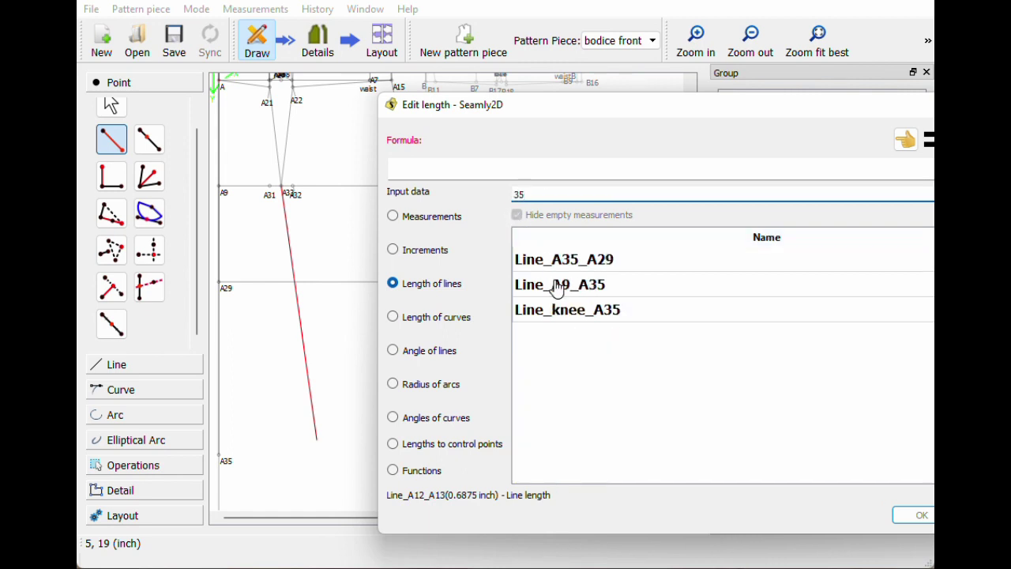
double_click(557, 289)
left_click(916, 514)
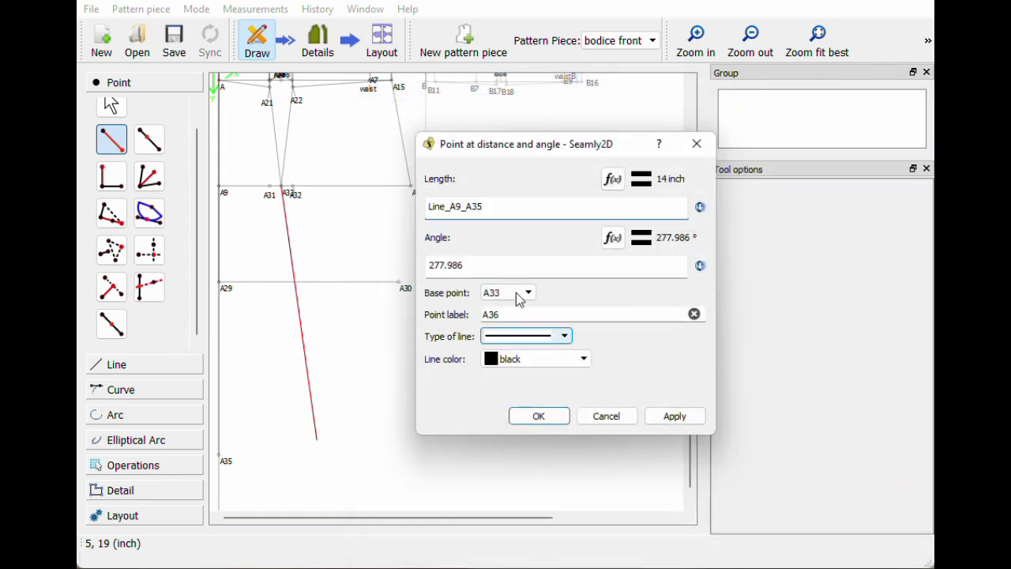
- Set the new point's angle below A33 to the formula AngleLine_A21_A33 and create the point
left_click(613, 239)
key("BackSpace")
key("BackSpace")
key("BackSpace")
key("BackSpace")
key("BackSpace")
key("BackSpace")
key("BackSpace")
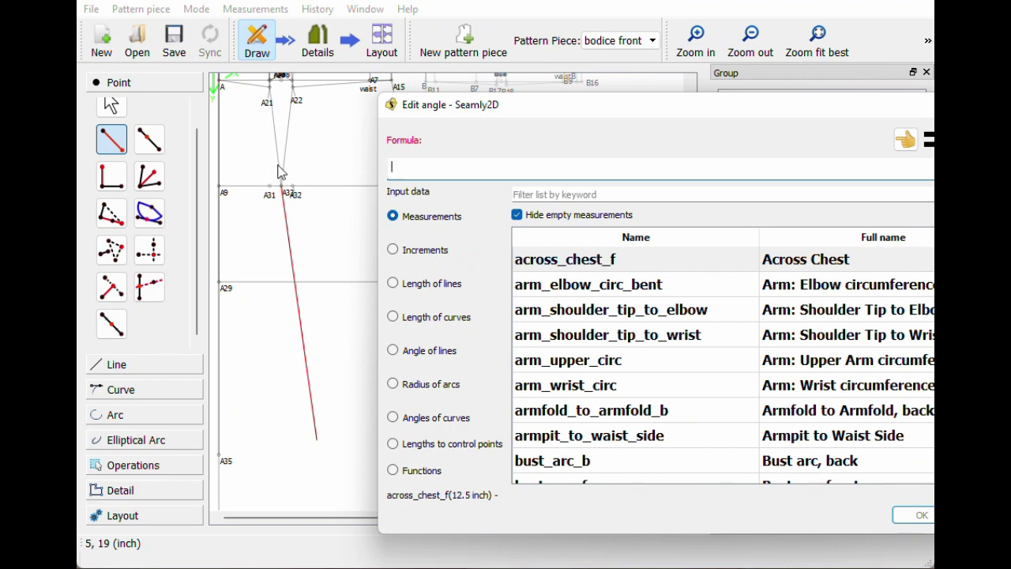
left_click(407, 352)
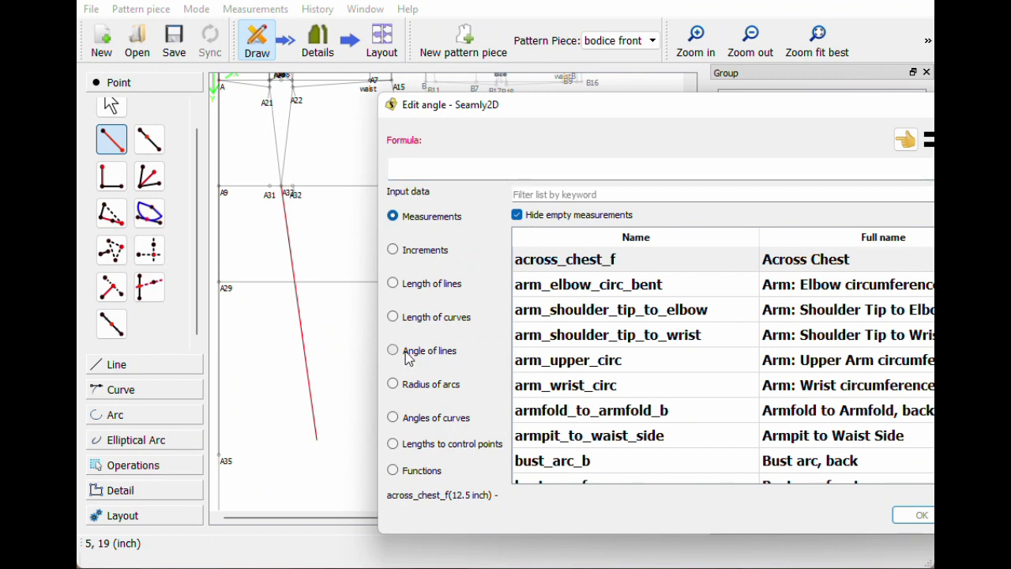
left_click(545, 194)
type("a3")
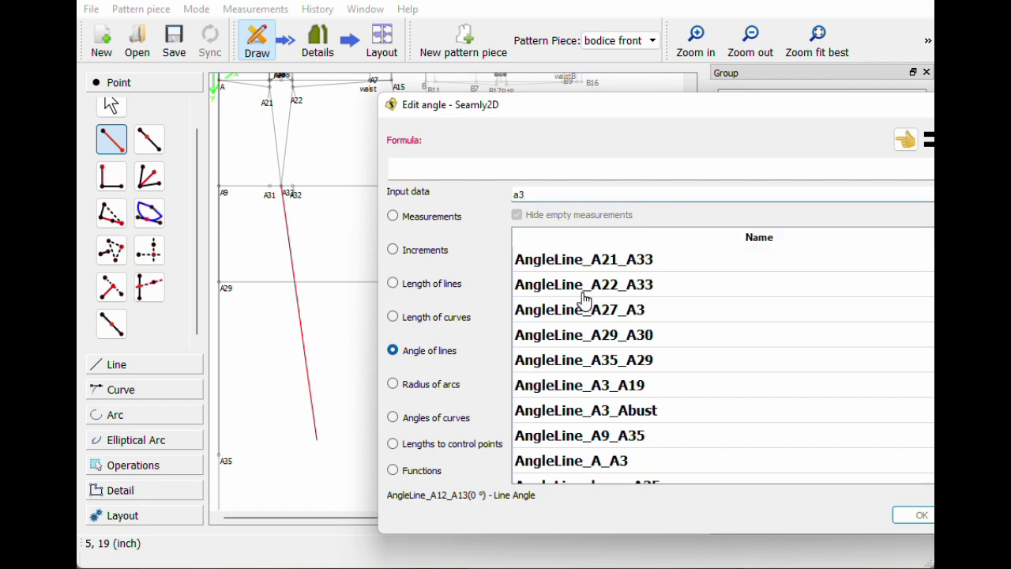
scroll(585, 308, "down", 1)
scroll(586, 320, "up", 1)
type("3")
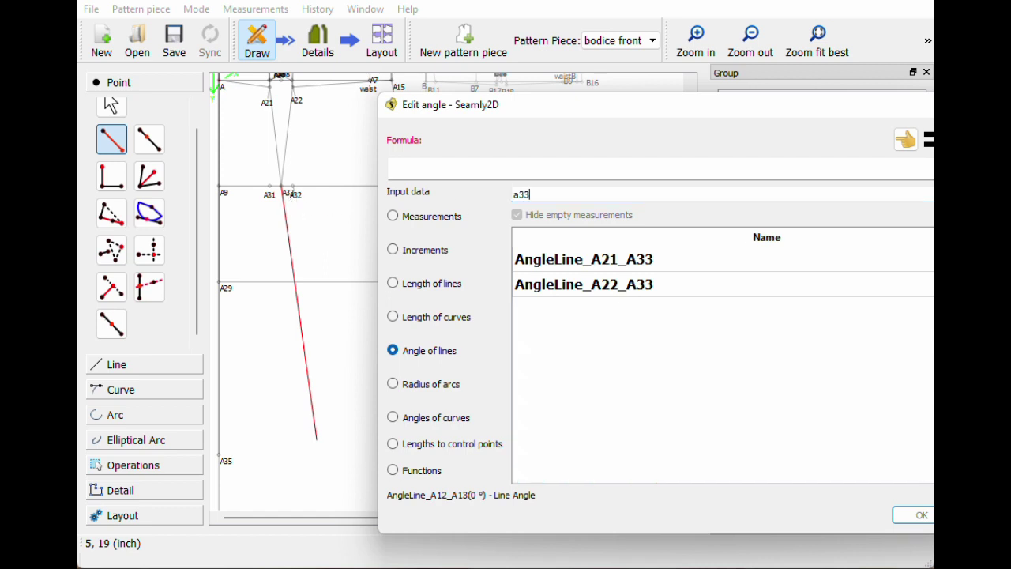
double_click(562, 259)
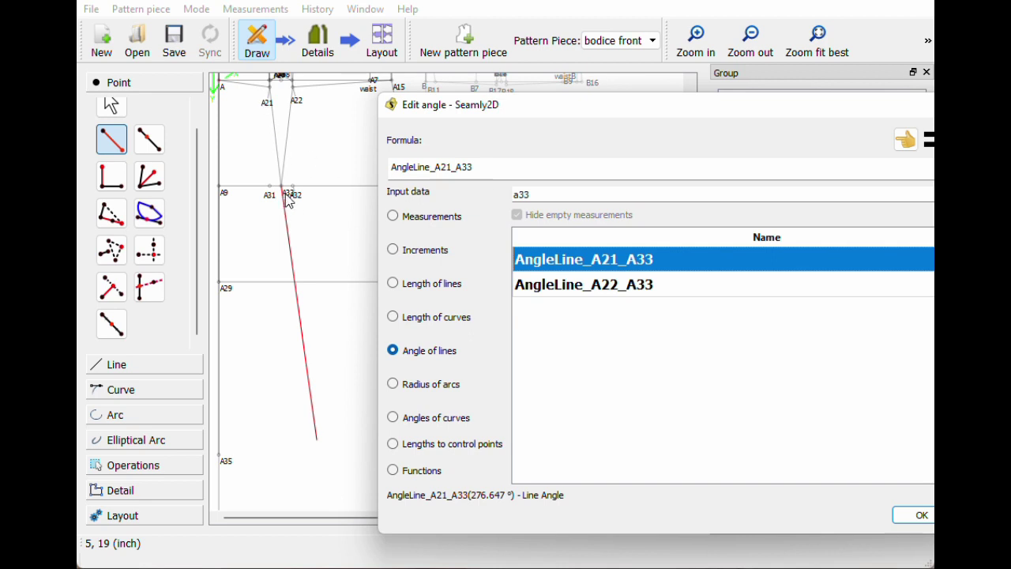
left_click(917, 515)
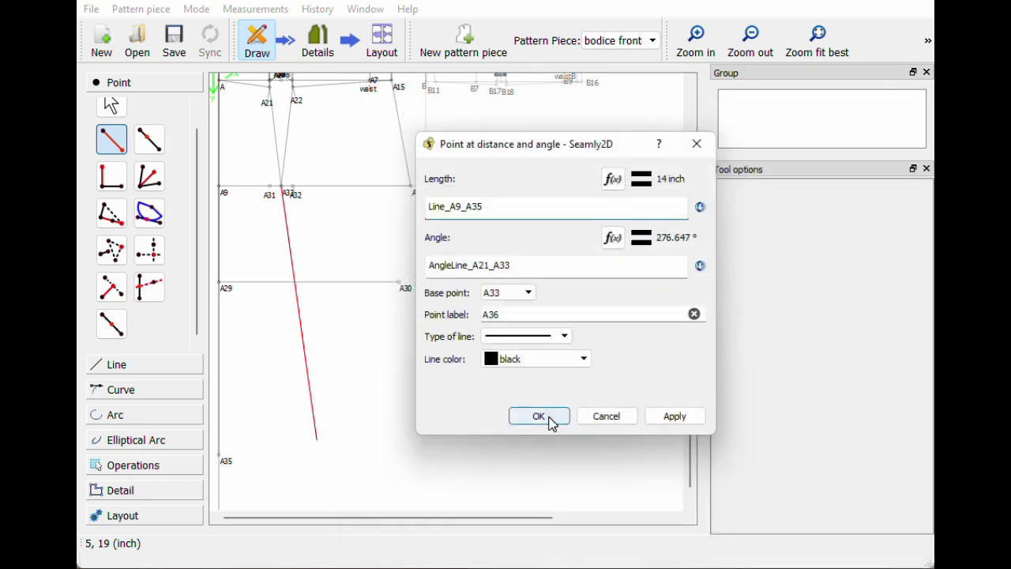
left_click(548, 421)
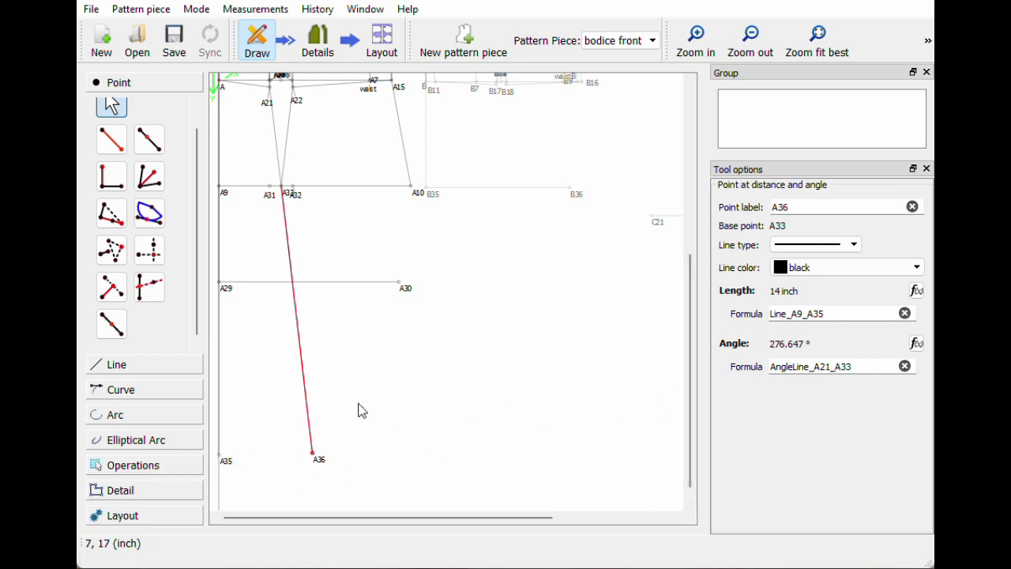
- Set up a second point at distance and angle below A33, towards the center front, with the angle formula AngleLine_A22_A33
left_click(110, 141)
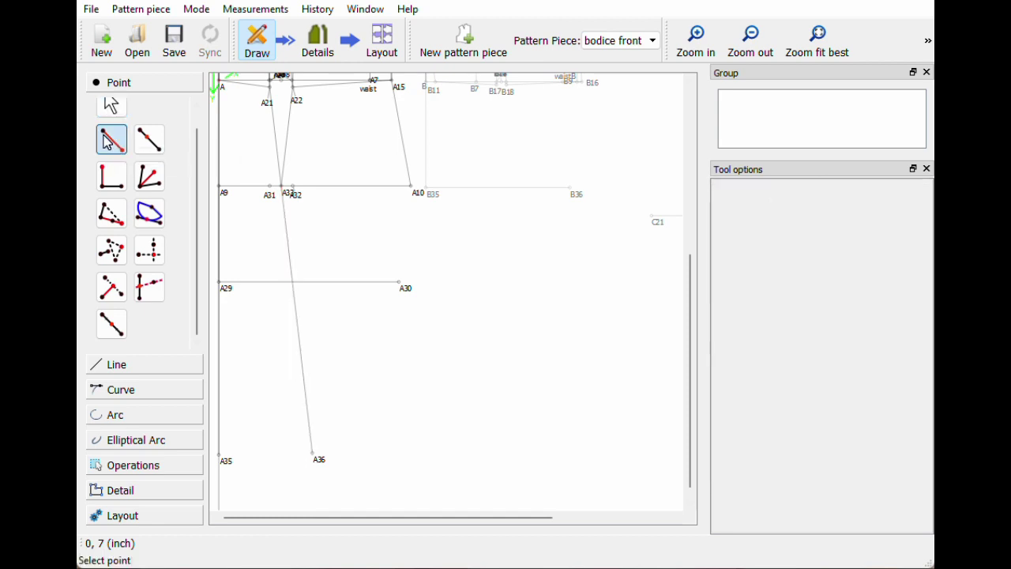
left_click(288, 197)
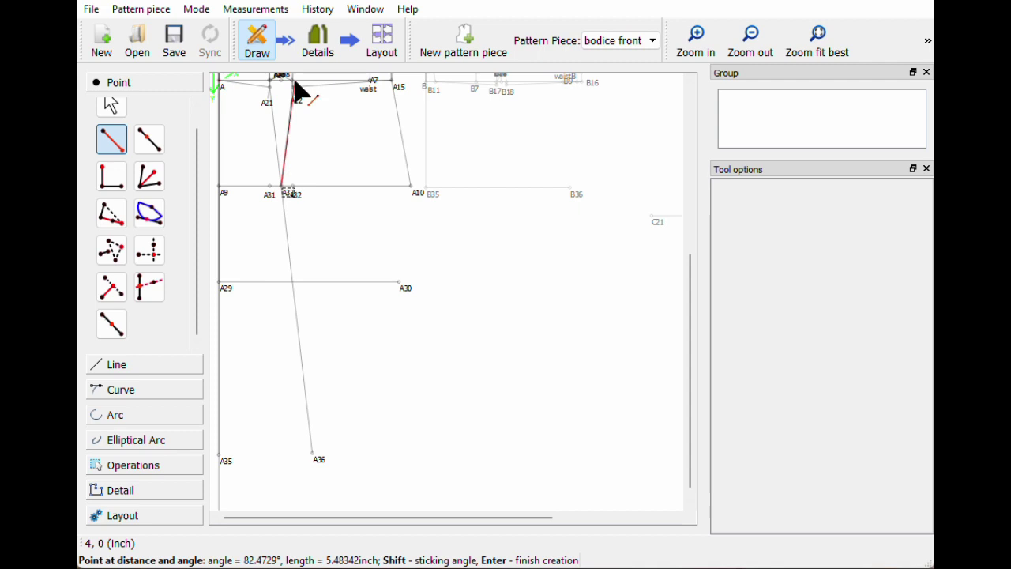
left_click(241, 432)
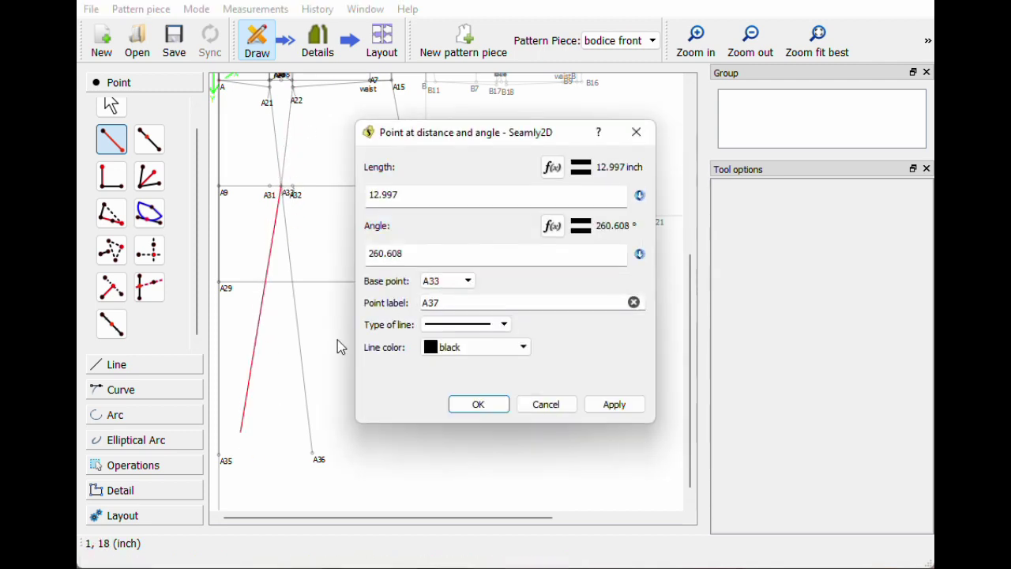
left_click(552, 228)
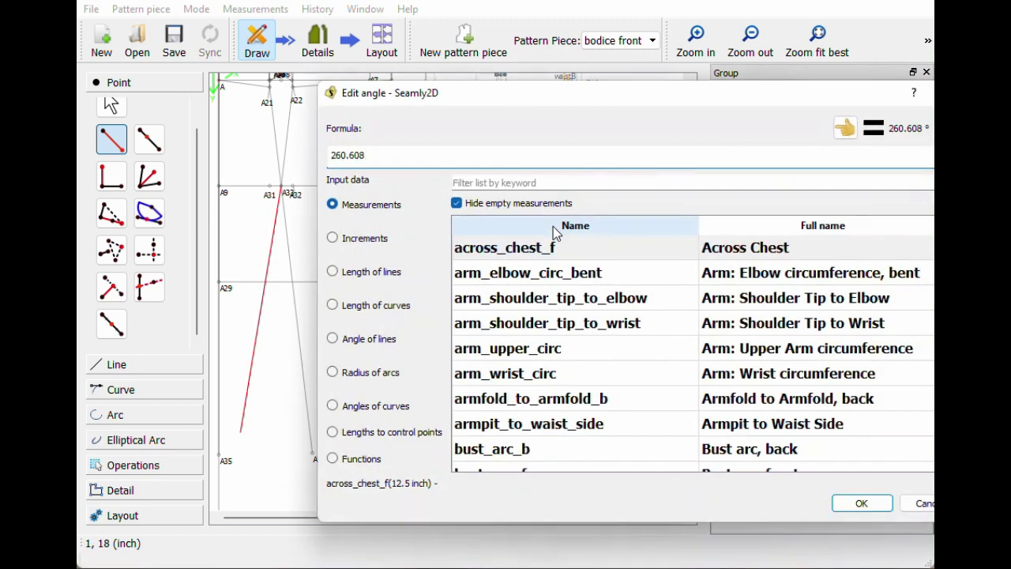
key("BackSpace")
key("BackSpace")
key("BackSpace")
key("BackSpace")
key("BackSpace")
key("BackSpace")
key("BackSpace")
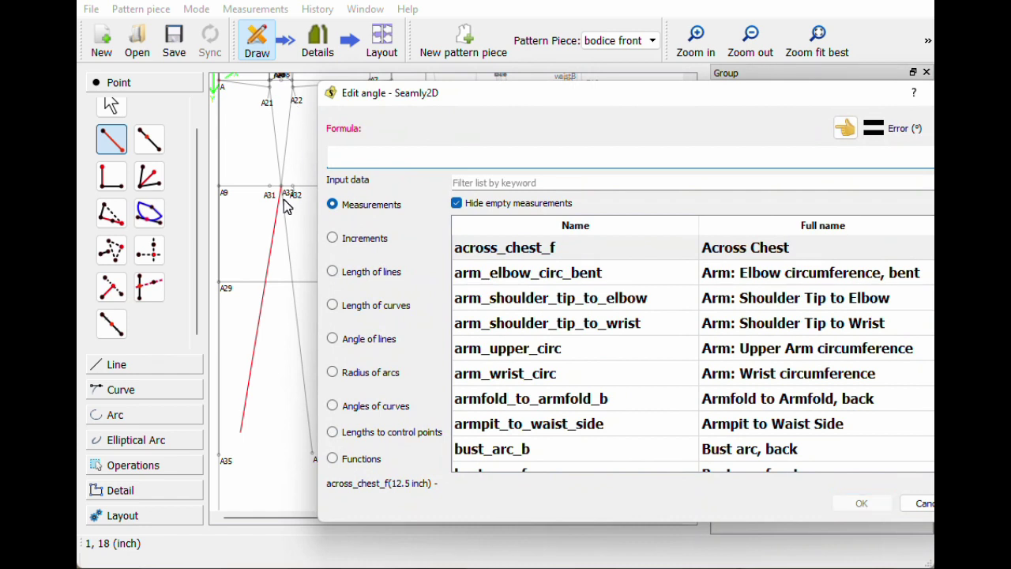
left_click(354, 339)
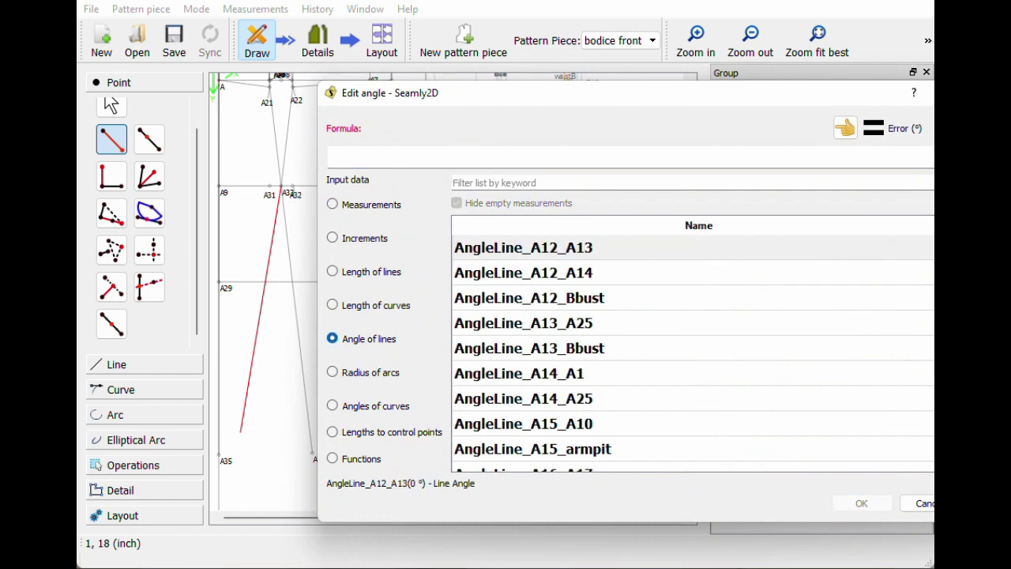
type("33")
double_click(522, 272)
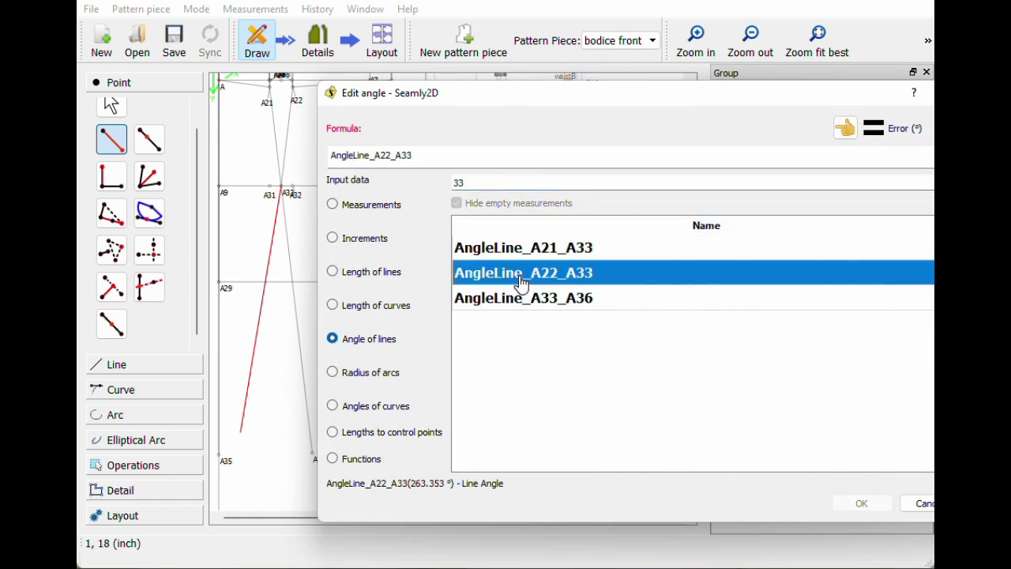
left_click(859, 504)
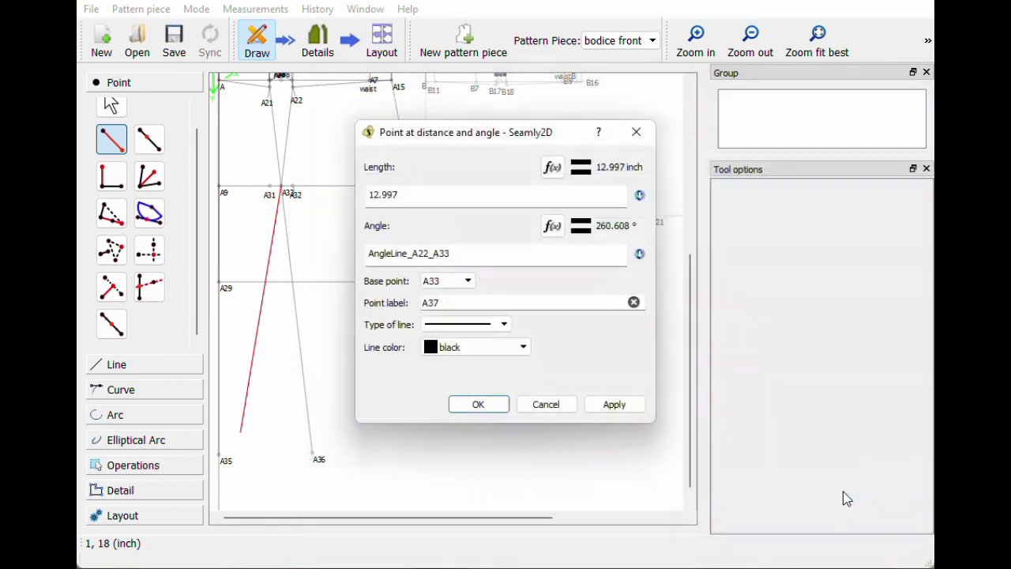
- Set the second hem point's length from A33 to the formula Line_A9_A35 and create the point
left_click(559, 171)
key("BackSpace")
key("BackSpace")
key("BackSpace")
key("BackSpace")
key("BackSpace")
key("BackSpace")
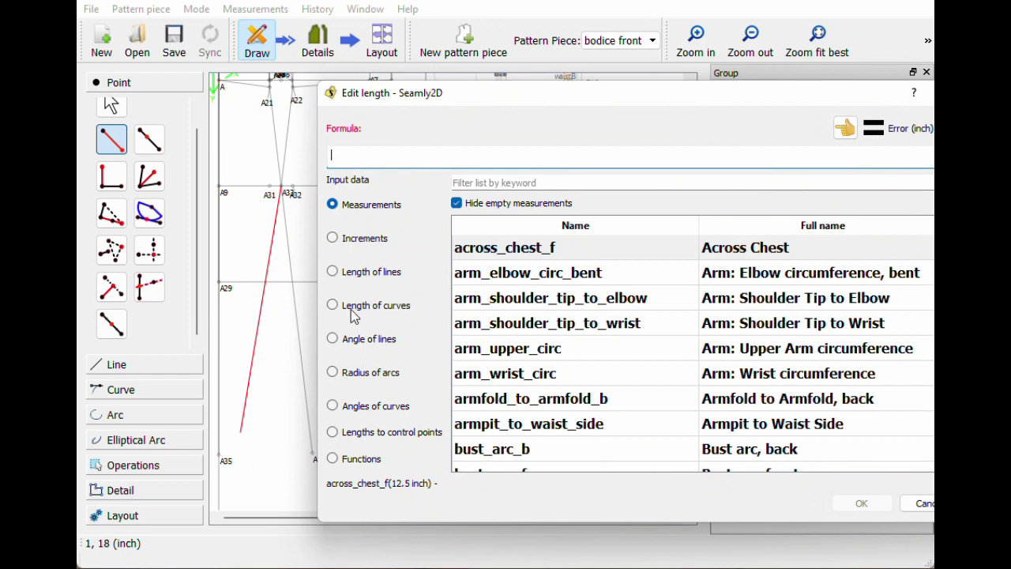
left_click(361, 270)
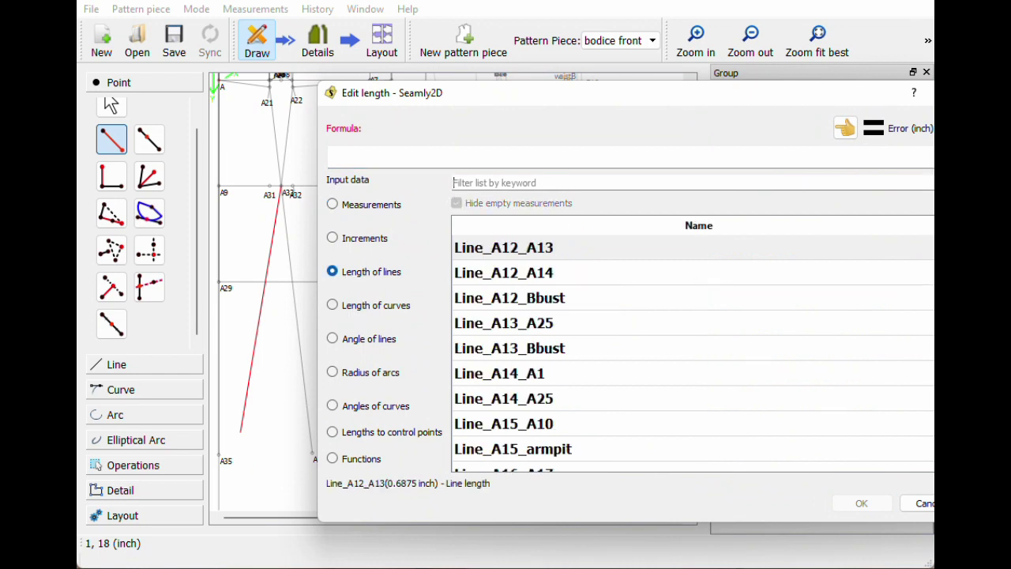
type("35")
double_click(512, 275)
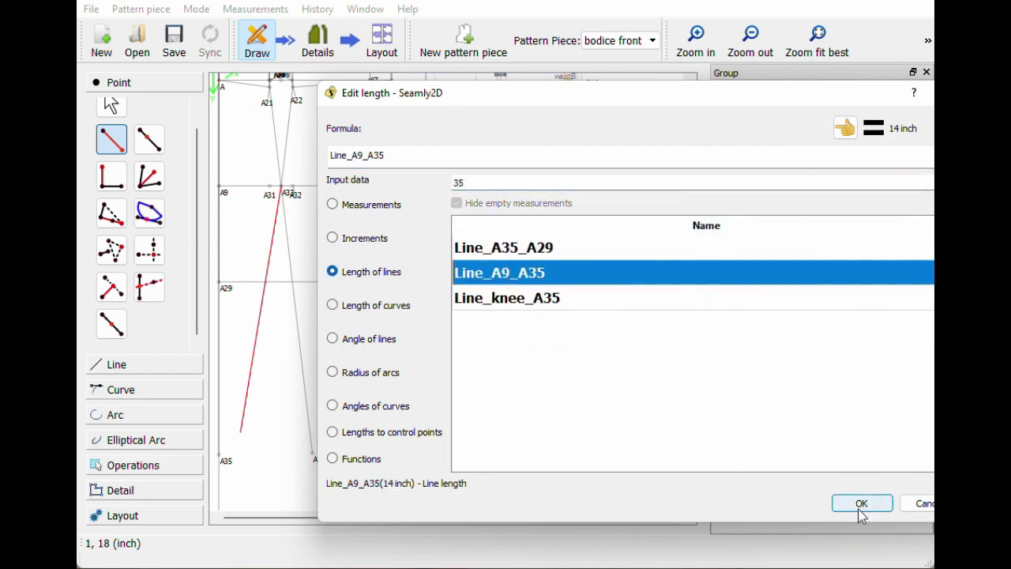
left_click(860, 510)
left_click(483, 406)
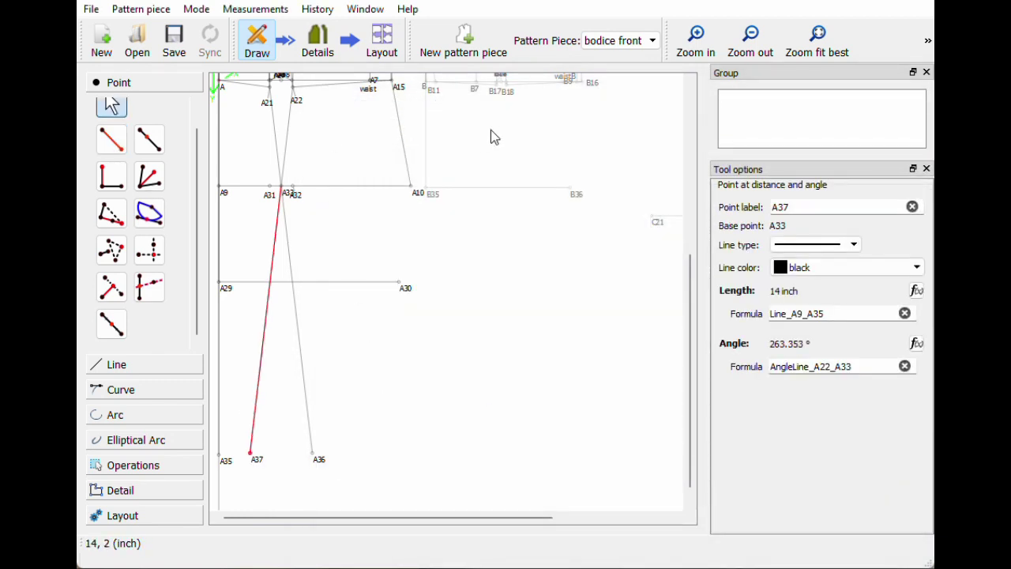
- Set up a point at distance and angle below A10 on the side seam with the angle formula AngleLine_A15_A10
left_click(111, 139)
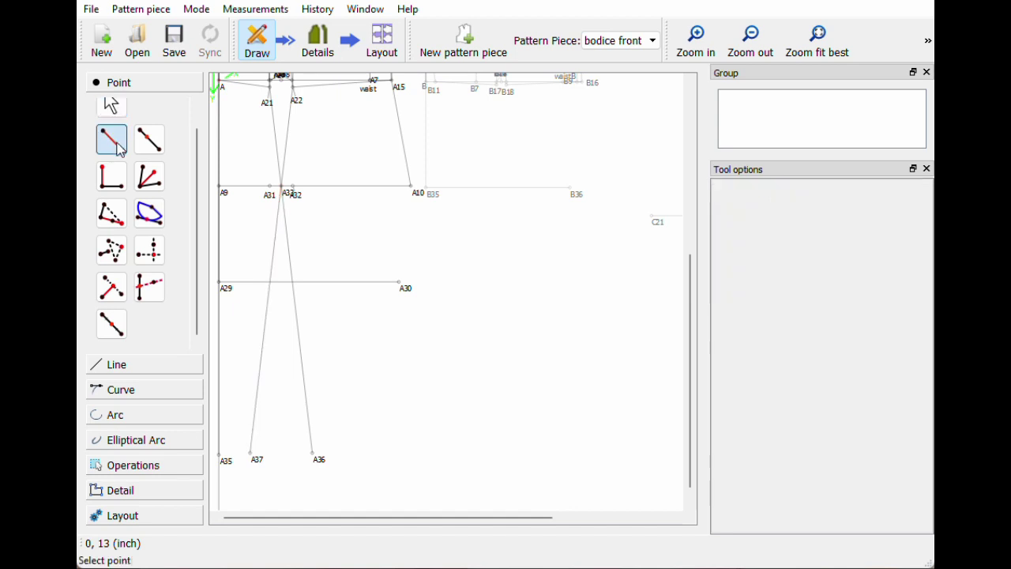
left_click(412, 189)
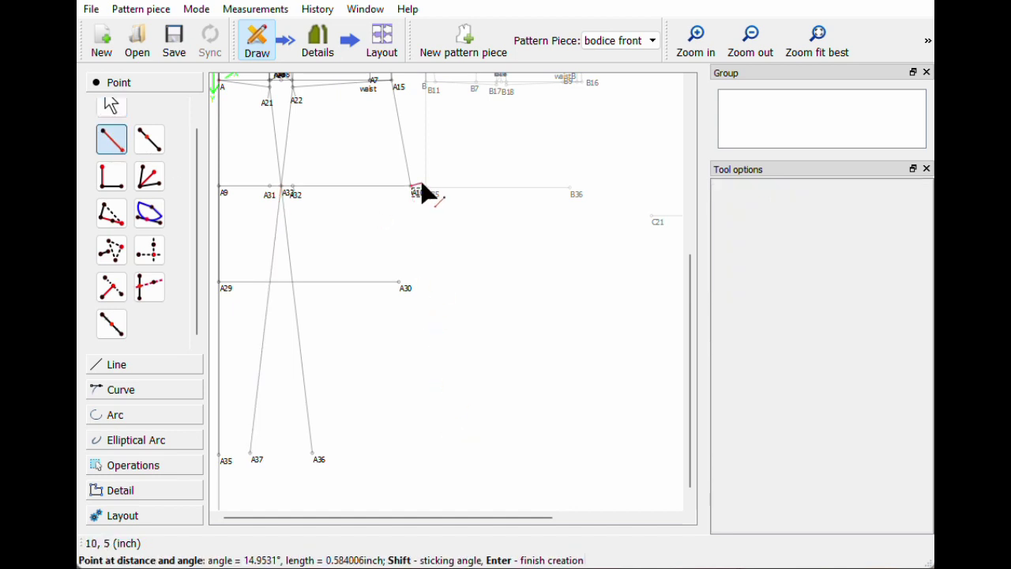
left_click(475, 439)
left_click_drag(432, 140, 610, 129)
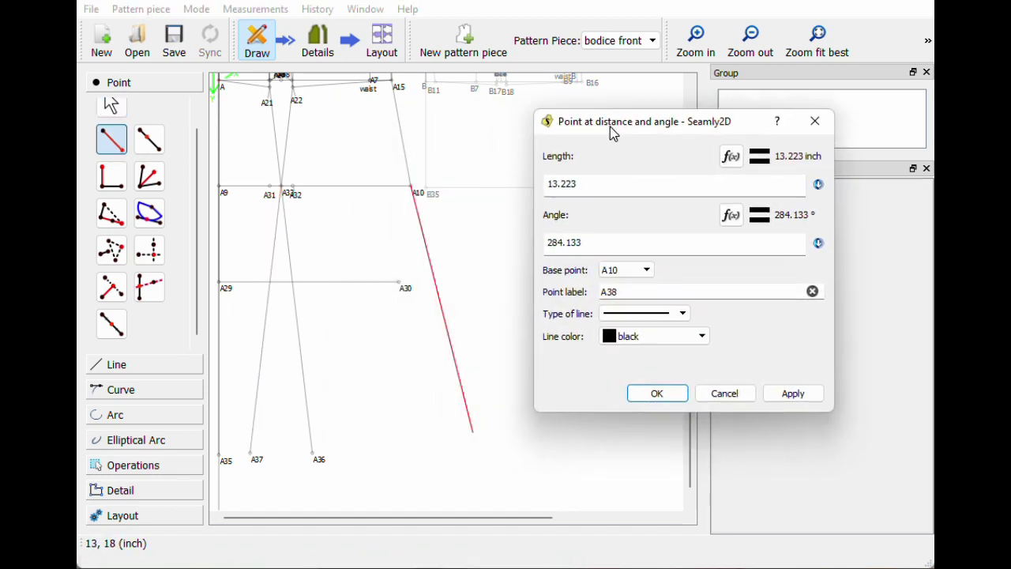
left_click(730, 217)
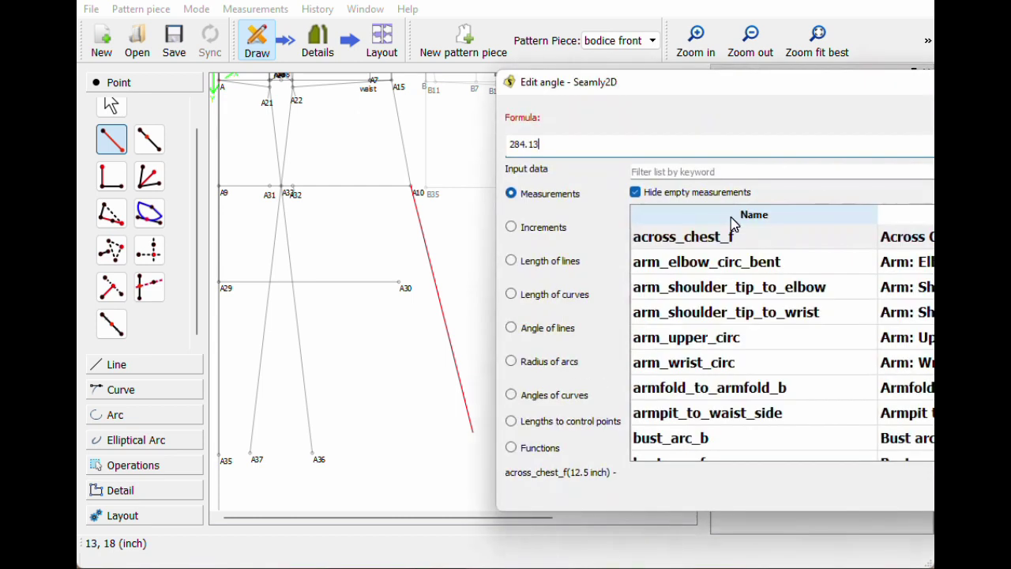
key("ctrl+a")
key("BackSpace")
left_click(542, 327)
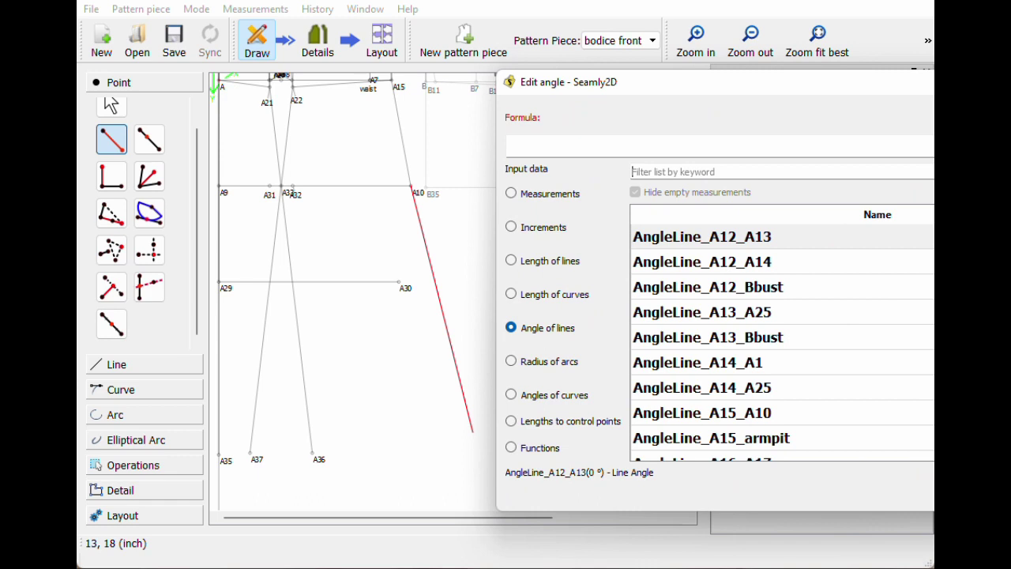
type("10")
double_click(672, 238)
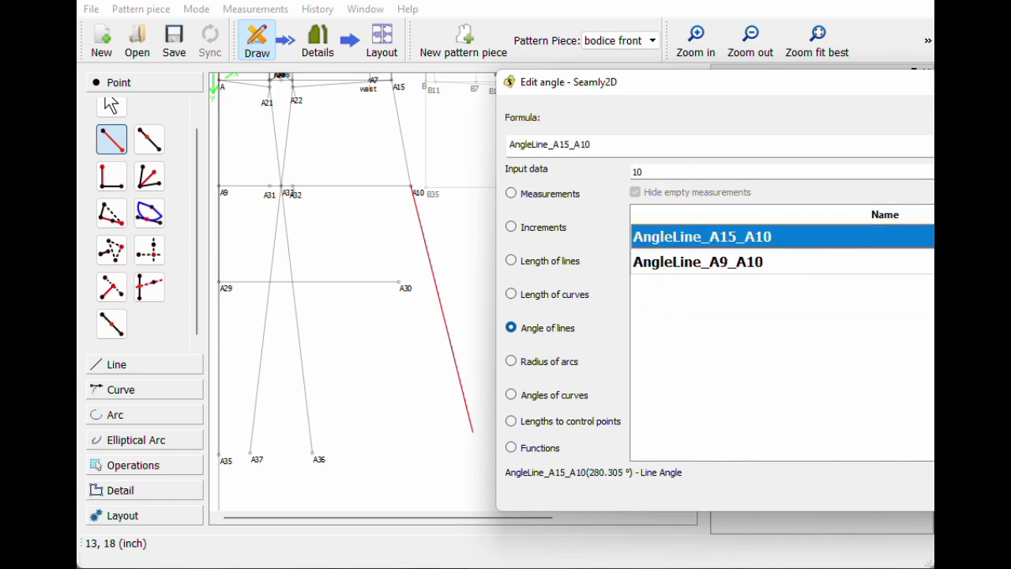
key("Return")
- Set the side seam point's length from A10 to the formula Line_A9_A35 and create the point
left_click(731, 157)
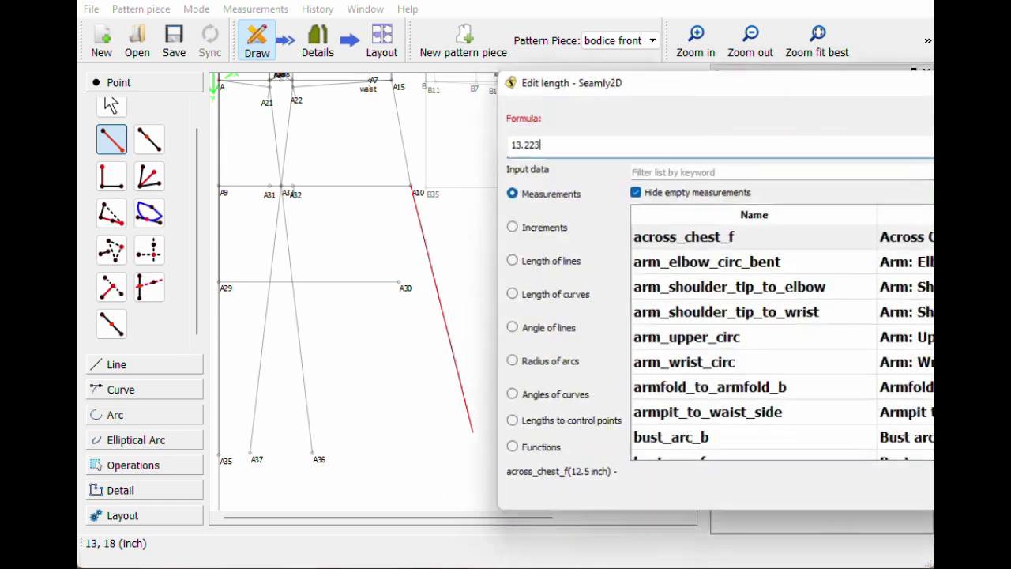
key("BackSpace")
key("BackSpace")
key("BackSpace")
key("BackSpace")
key("BackSpace")
key("BackSpace")
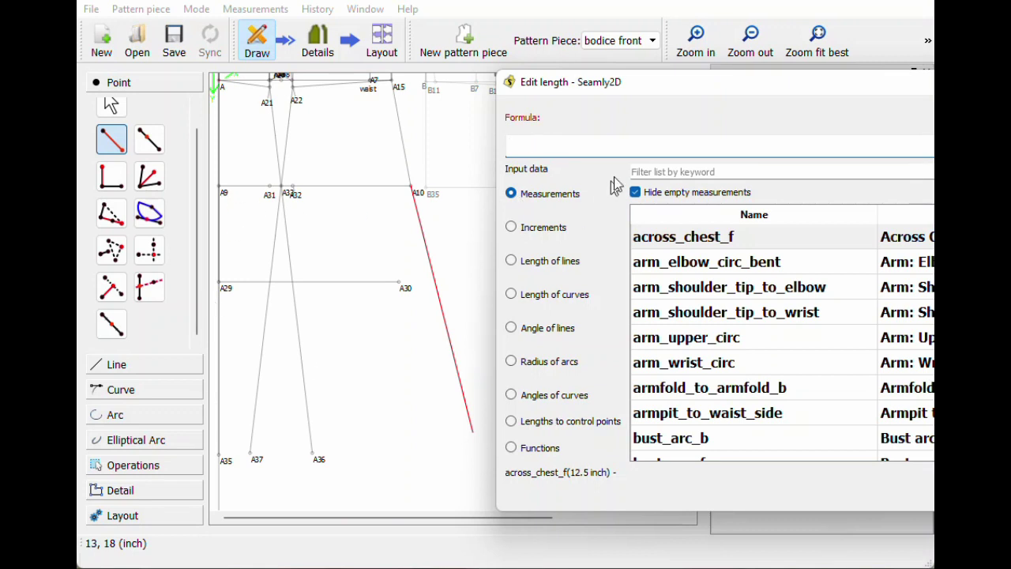
left_click(541, 260)
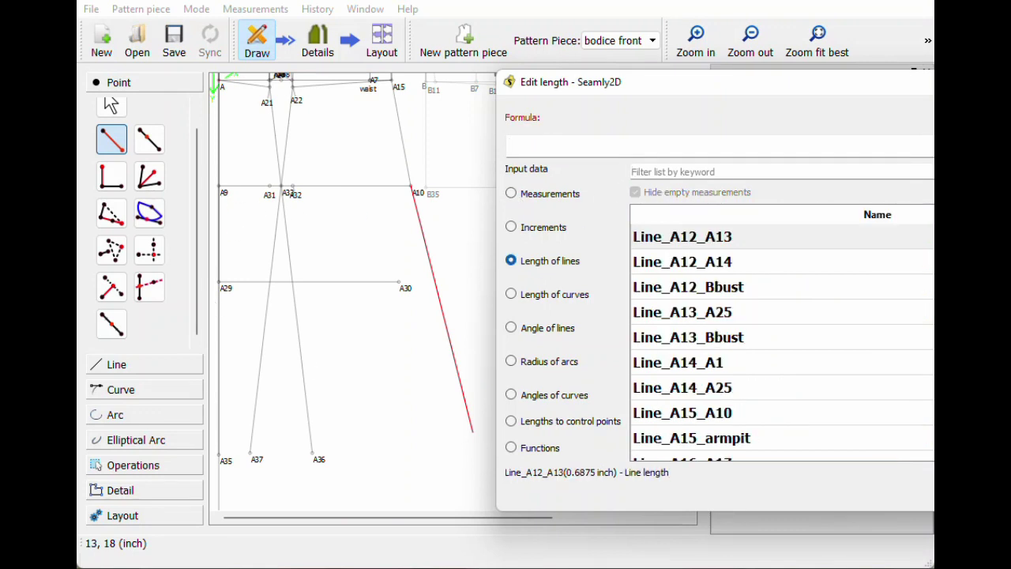
type("35")
double_click(713, 263)
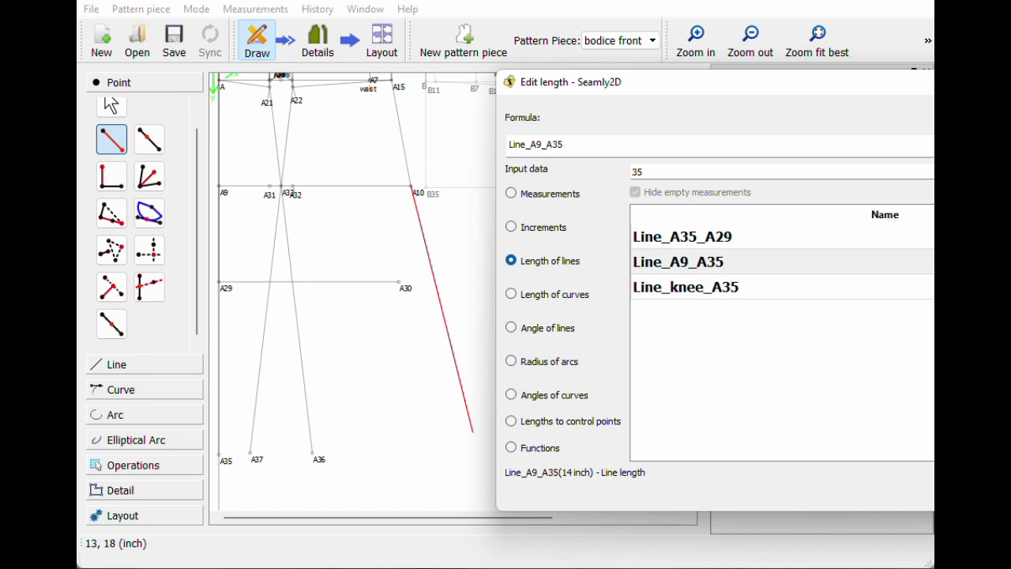
key("Return")
left_click(649, 393)
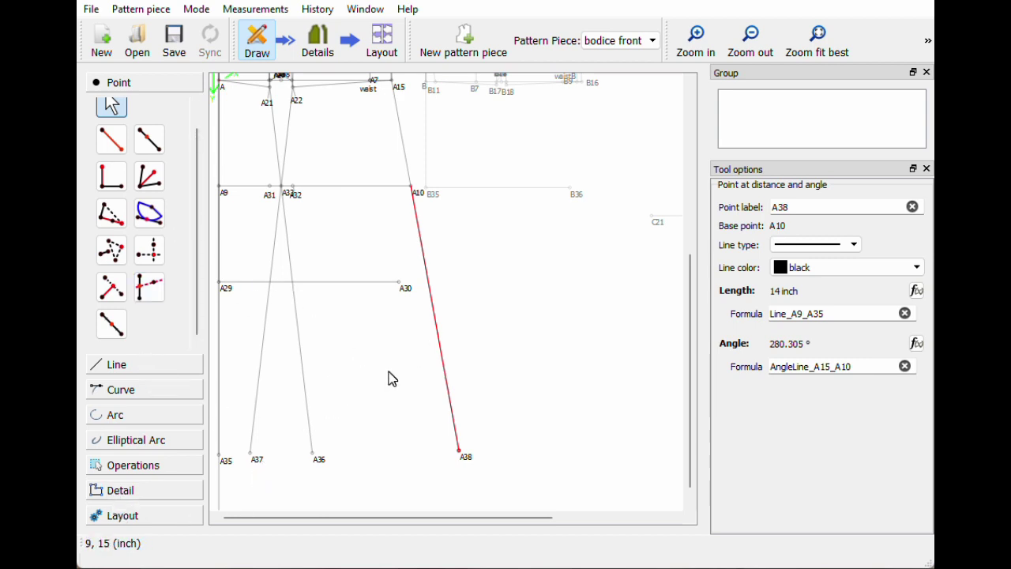
- Examine the bodice front from the shoulder to the hem, following the extended princess seam and side seam lines
scroll(357, 398, "up", 5)
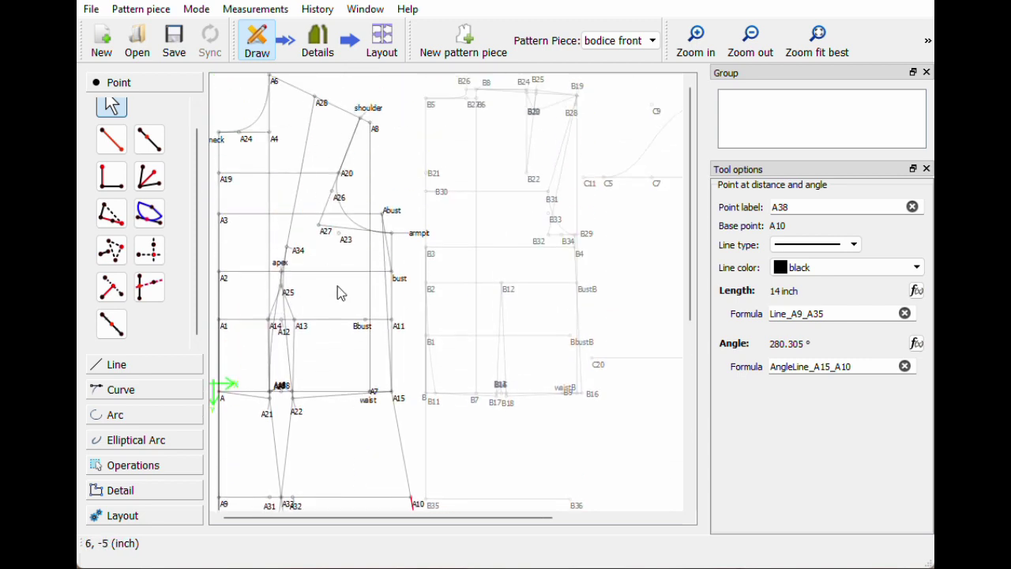
scroll(336, 388, "down", 5)
scroll(344, 411, "up", 5)
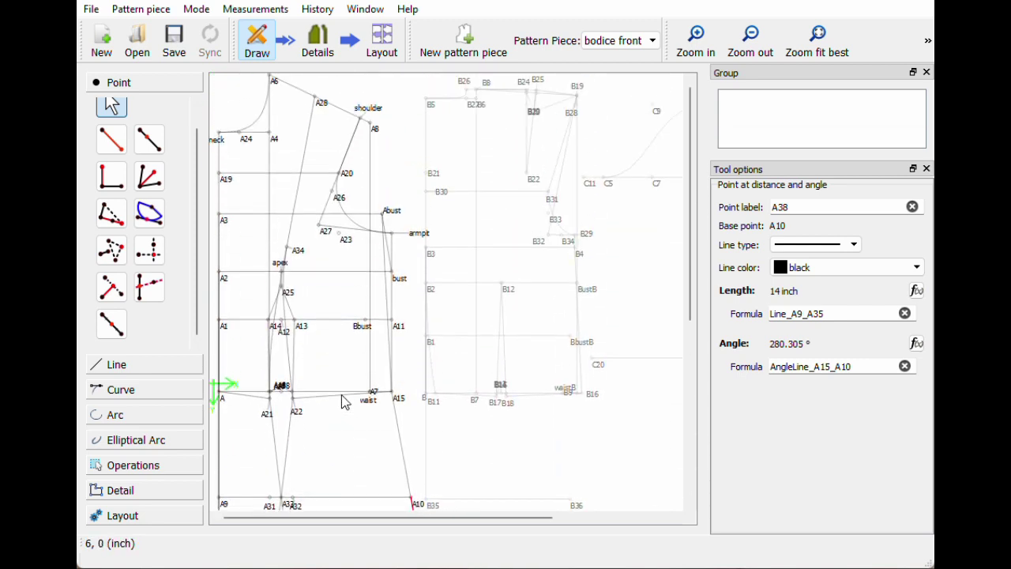
scroll(350, 430, "down", 8)
scroll(350, 427, "up", 8)
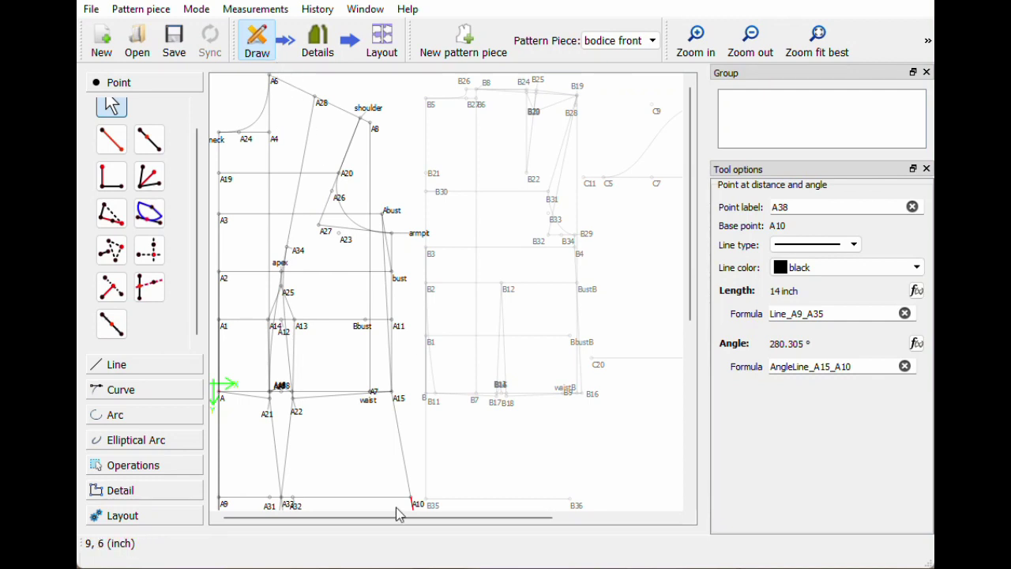
scroll(389, 324, "down", 1)
scroll(390, 325, "down", 4)
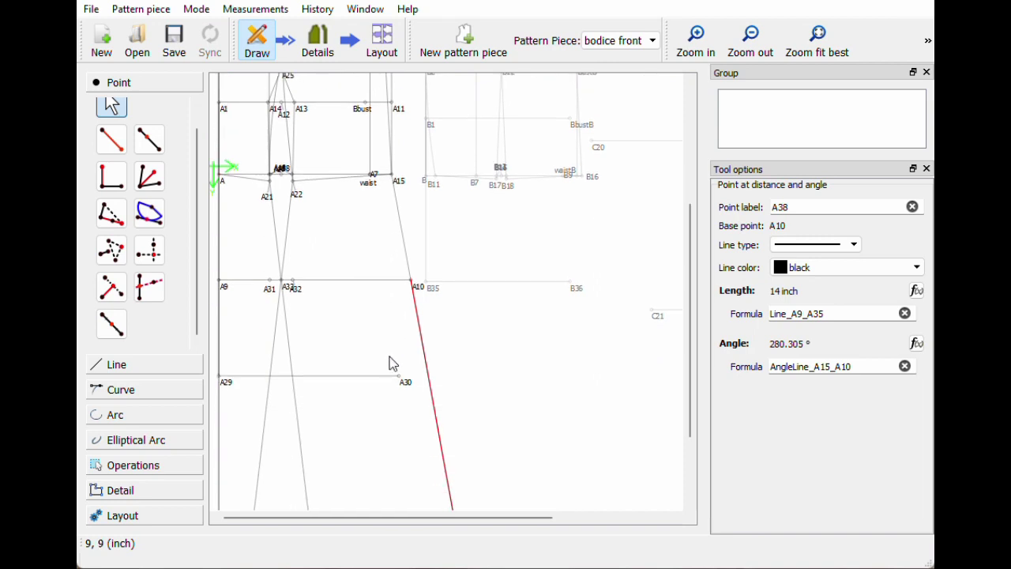
scroll(390, 361, "up", 5)
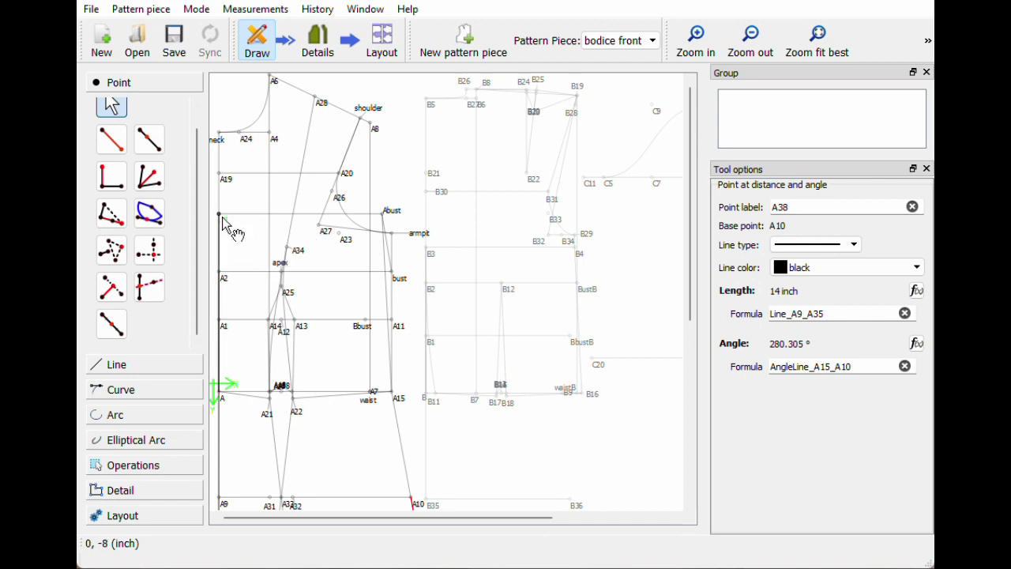
- Segment the neckline curve Spl_neck_A6 with a point at the length formula Spl_neck_A6/2
key("Escape")
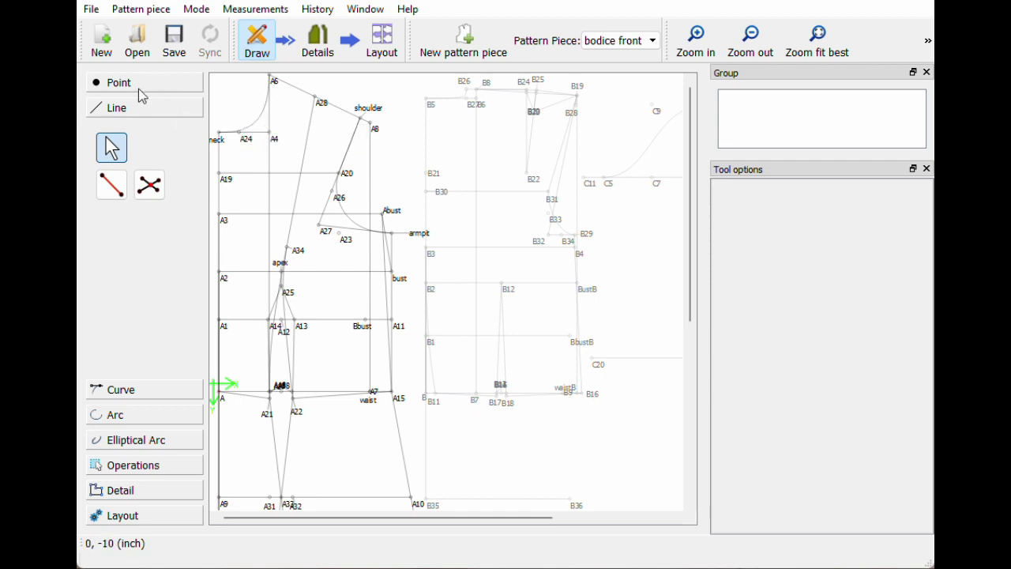
left_click(115, 390)
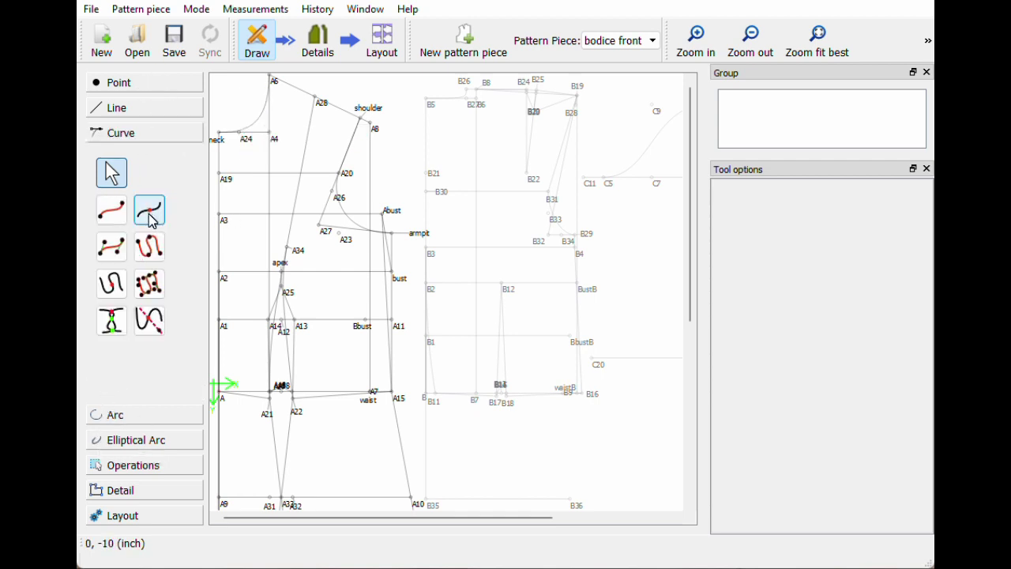
left_click(152, 220)
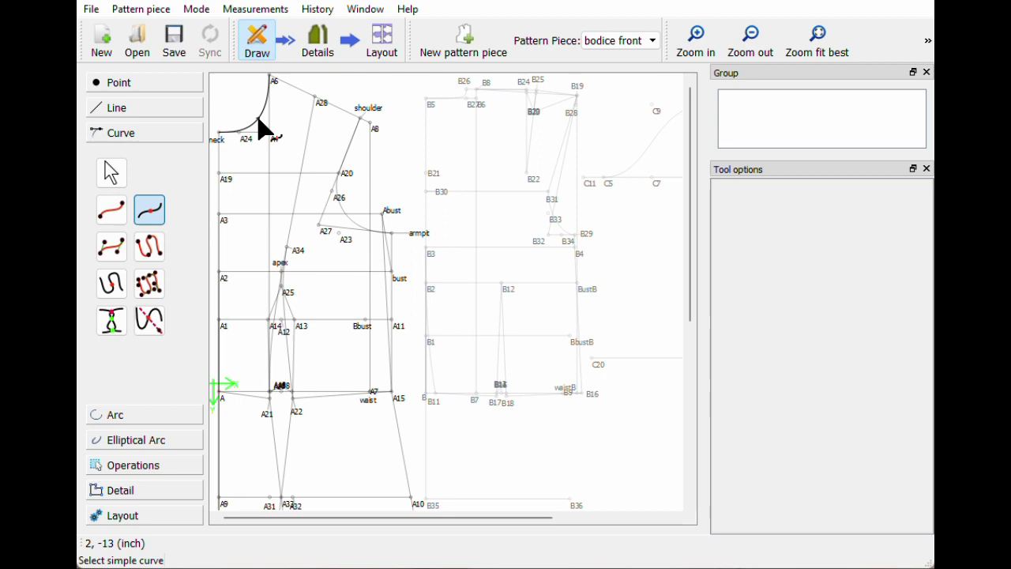
left_click(261, 125)
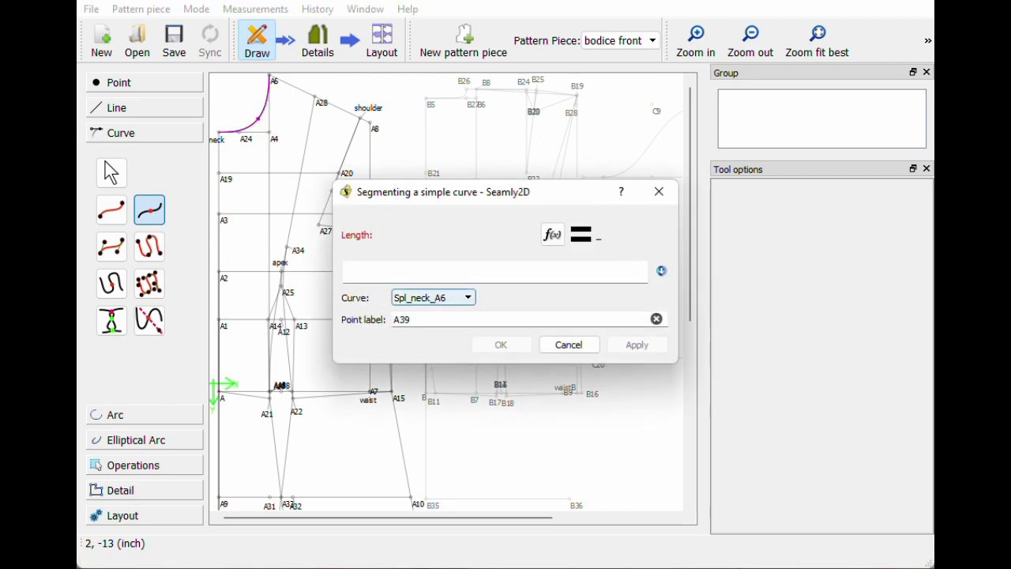
type("Spl")
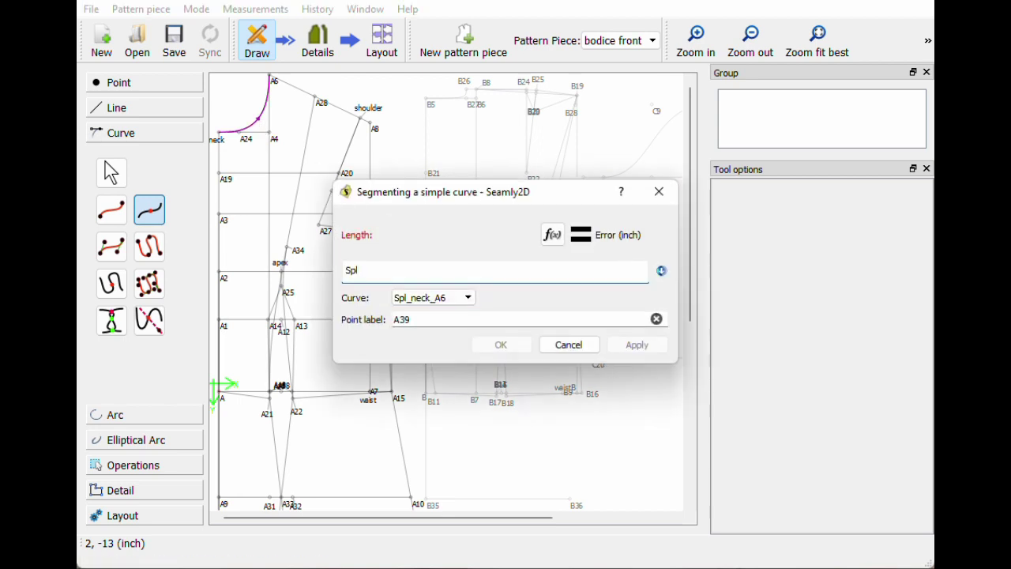
type("_neck_")
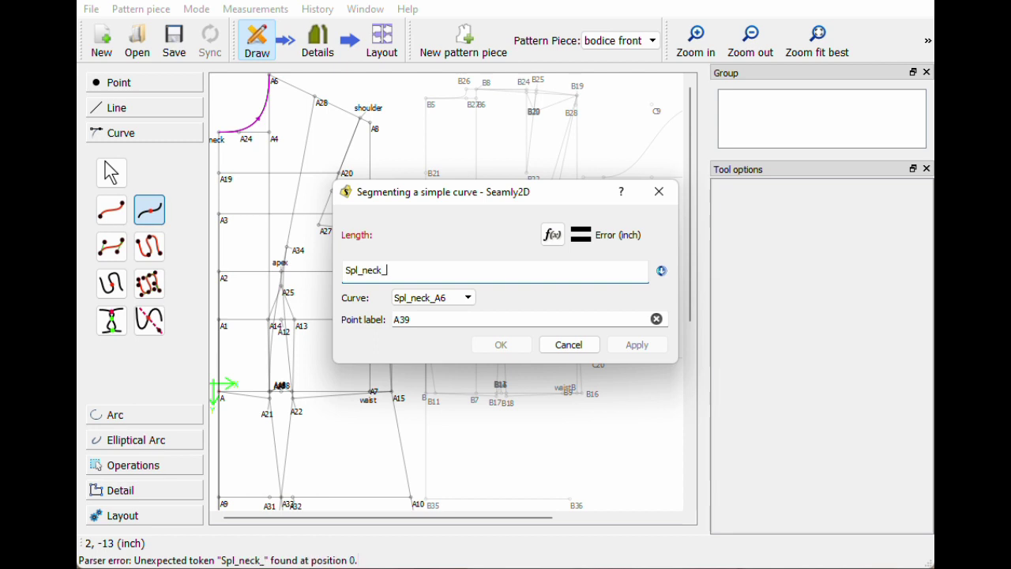
type("A6/2")
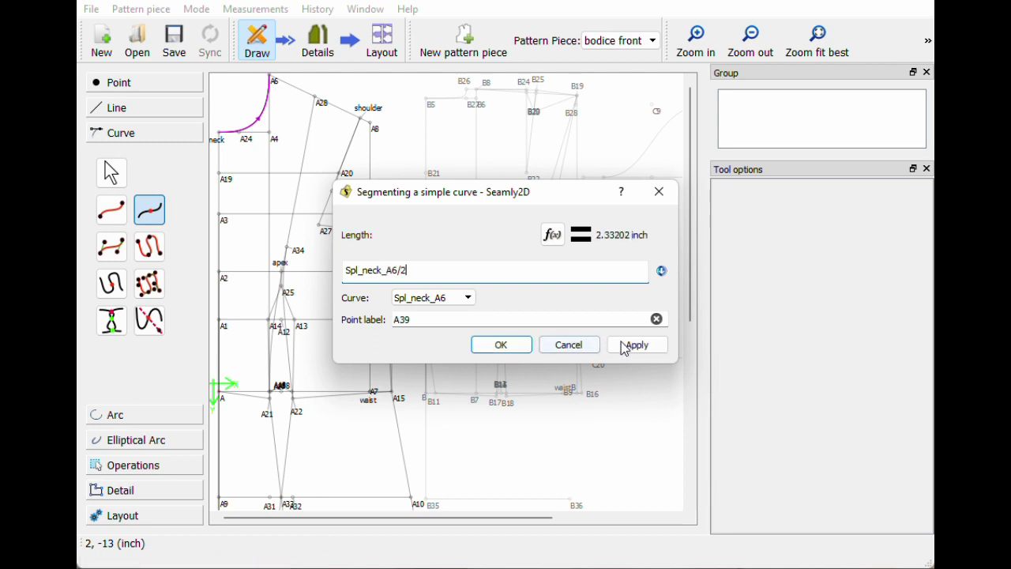
left_click(631, 349)
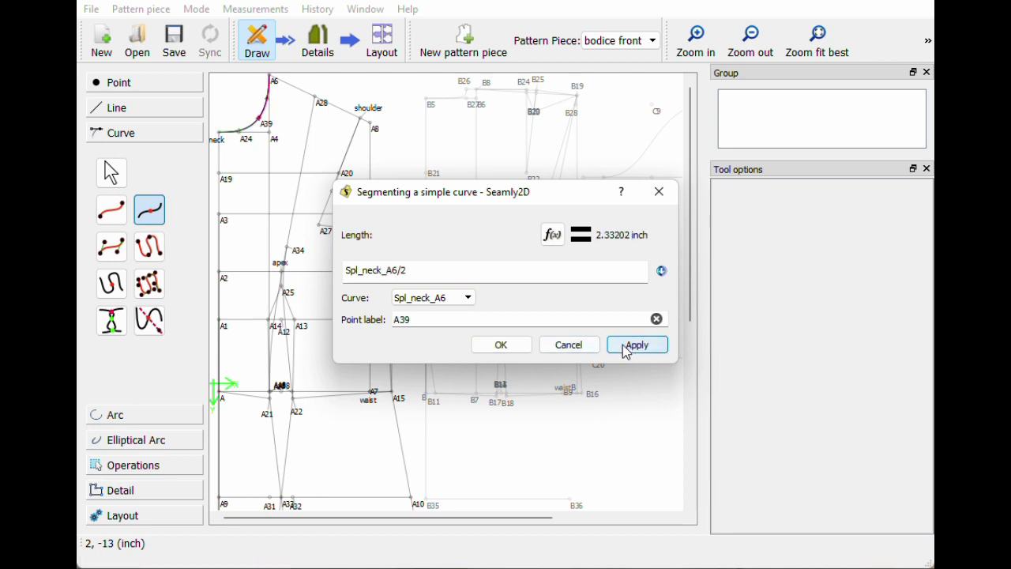
- Try Spl_neck_A6/3 as the neckline point's length, and create the point with the formula Spl_neck_A6*(2/3)
left_click(409, 271)
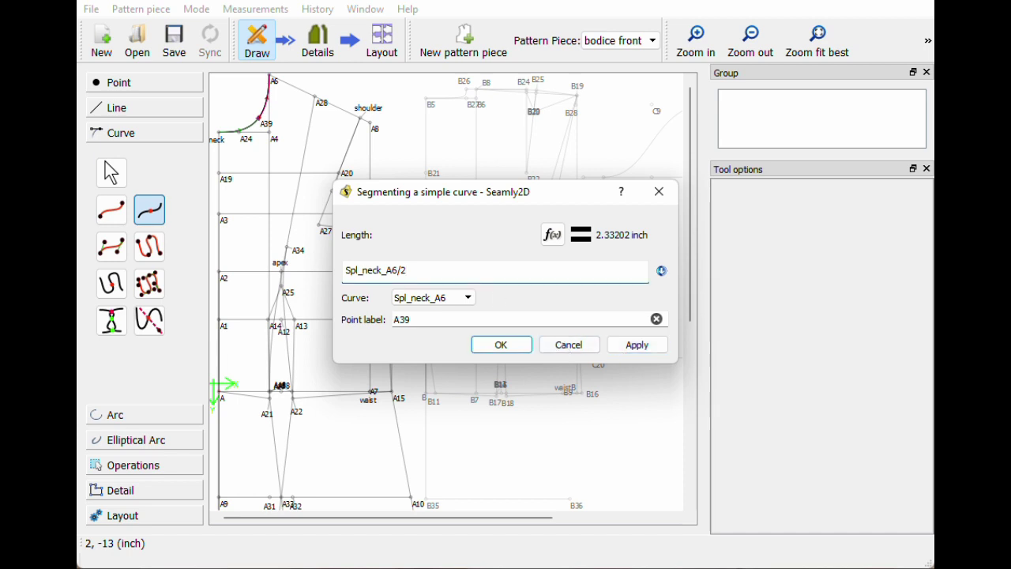
left_click(616, 345)
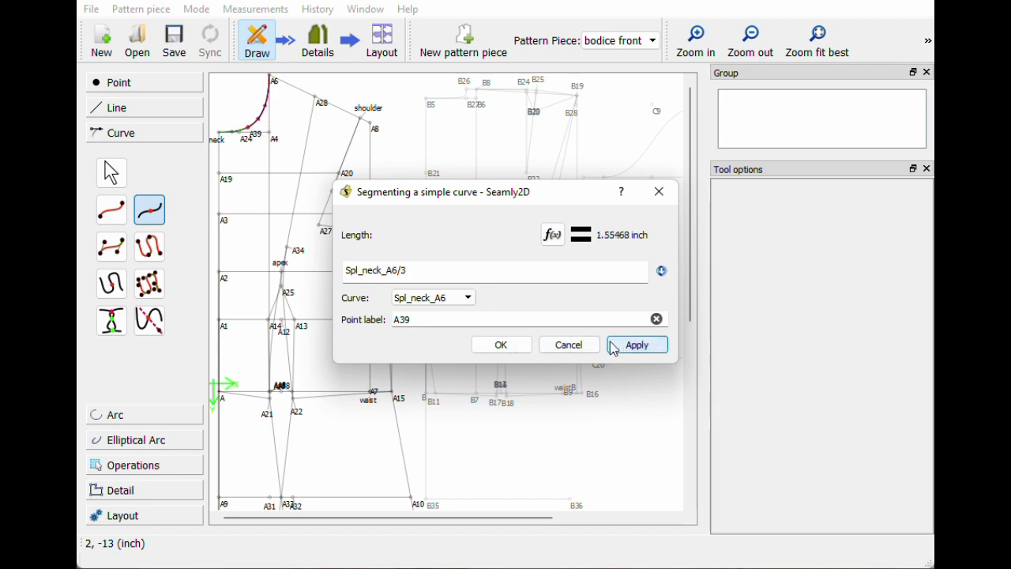
left_click(406, 270)
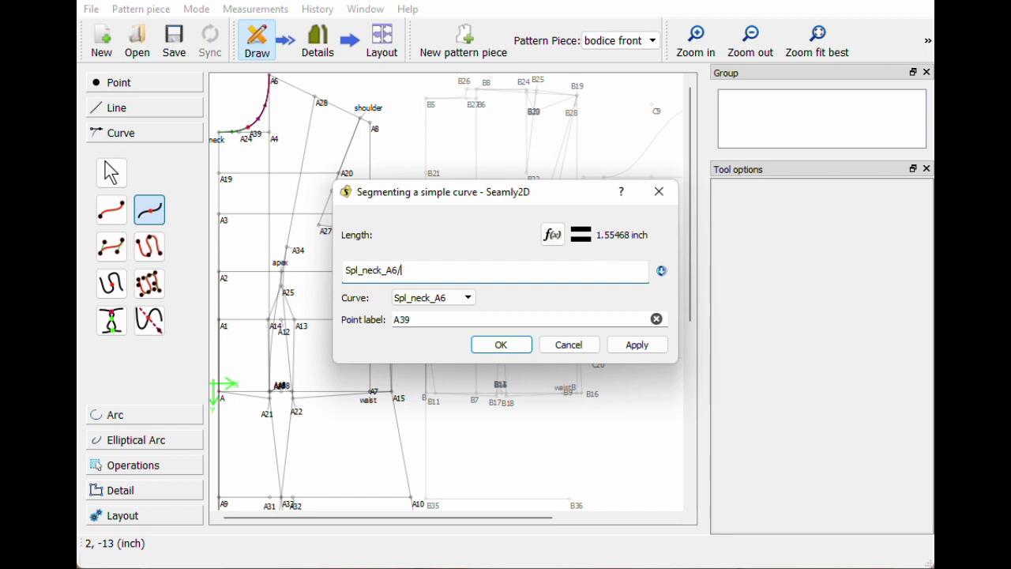
key("BackSpace")
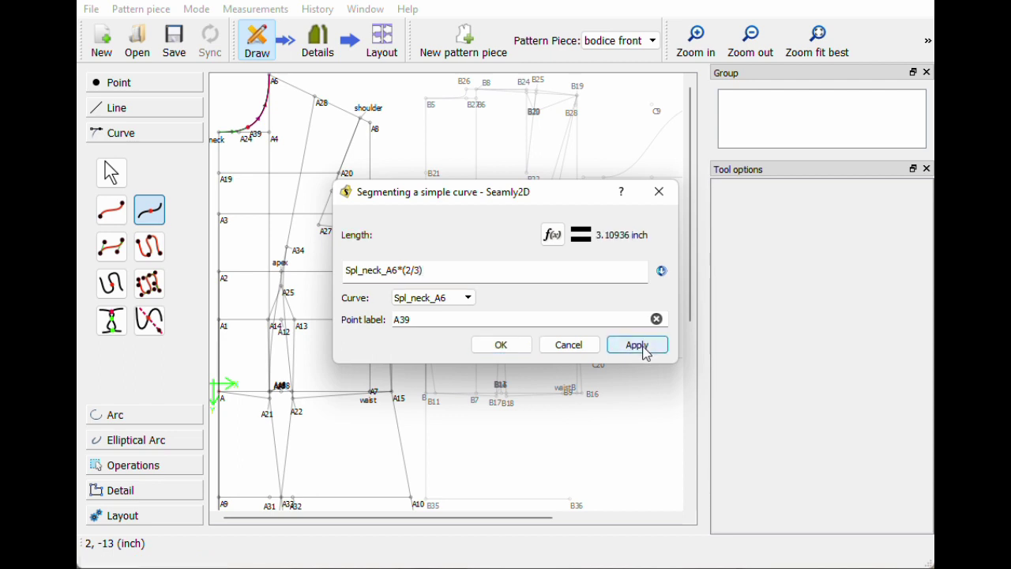
left_click(641, 347)
left_click(506, 346)
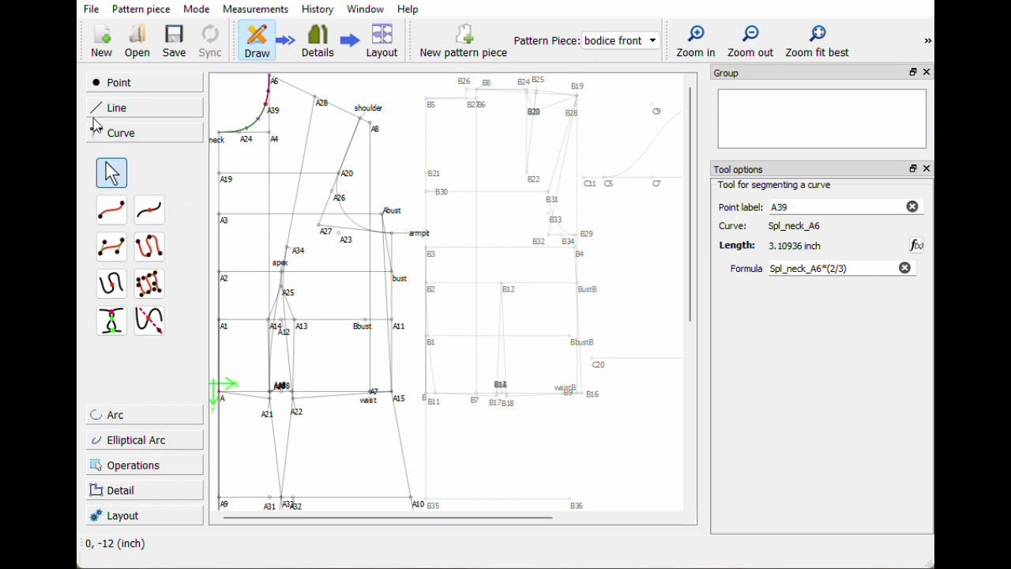
- Draw a line from the neckline curve point A39 to the center front point A3
left_click(111, 111)
left_click(112, 184)
left_click(266, 104)
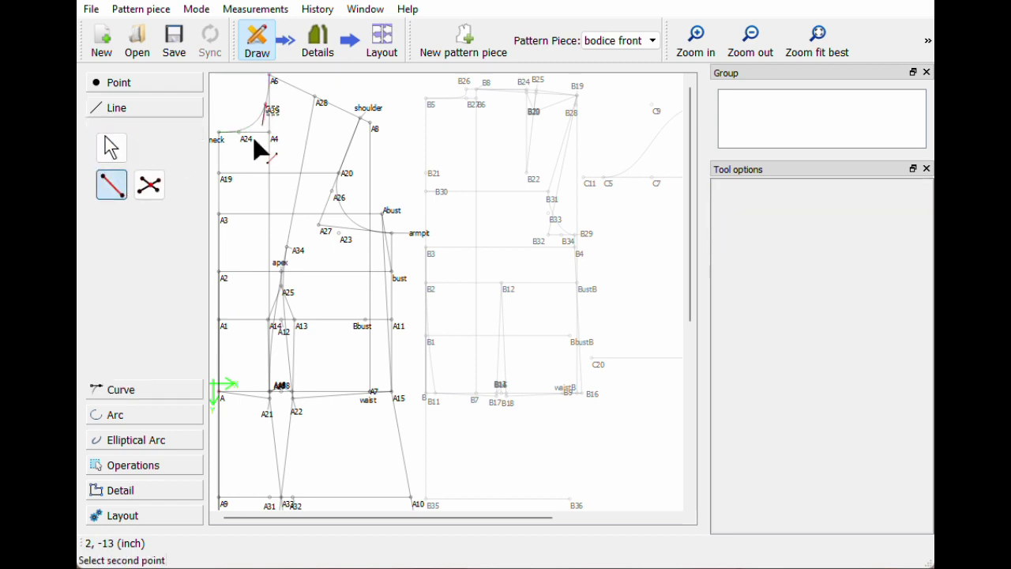
left_click(220, 215)
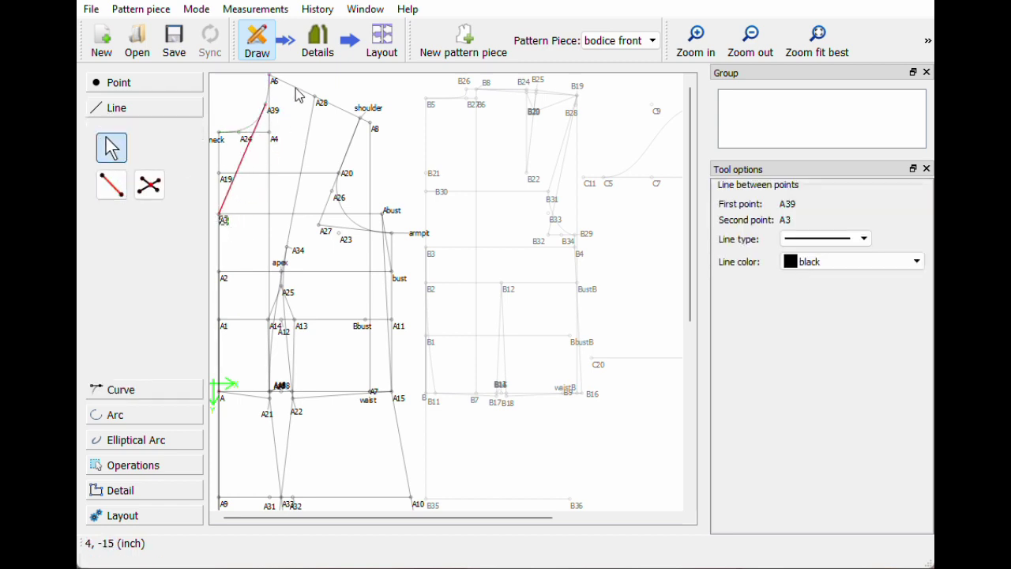
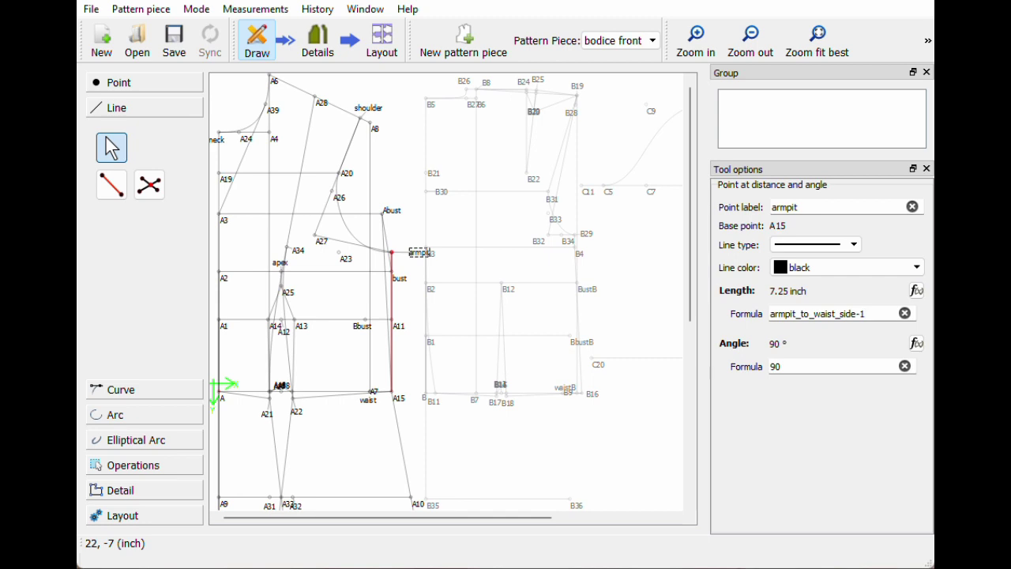
- Inspect the properties of point A27 and of the armhole curve between A20 and armpit
left_click(322, 245)
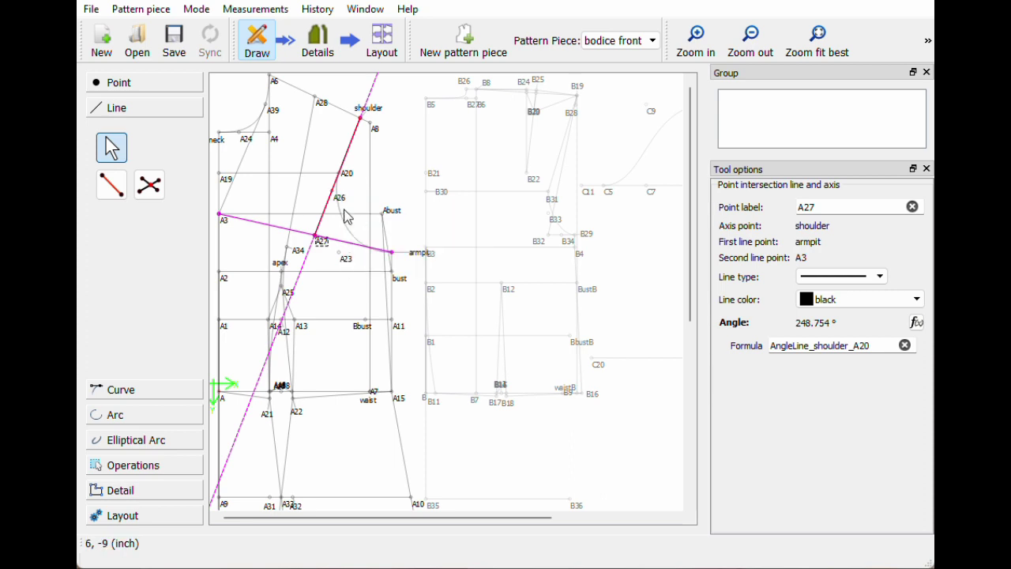
left_click(343, 217)
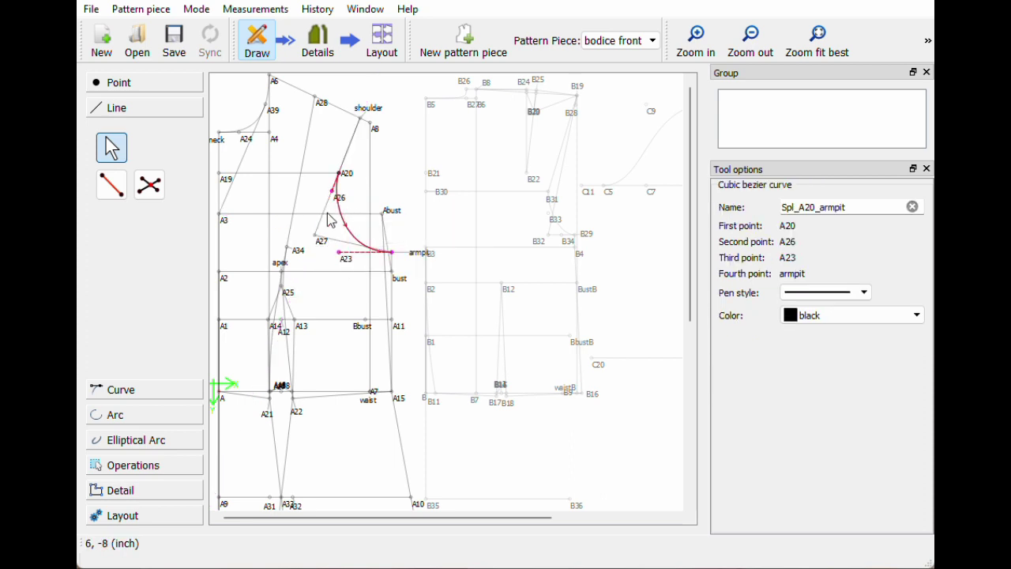
left_click(146, 391)
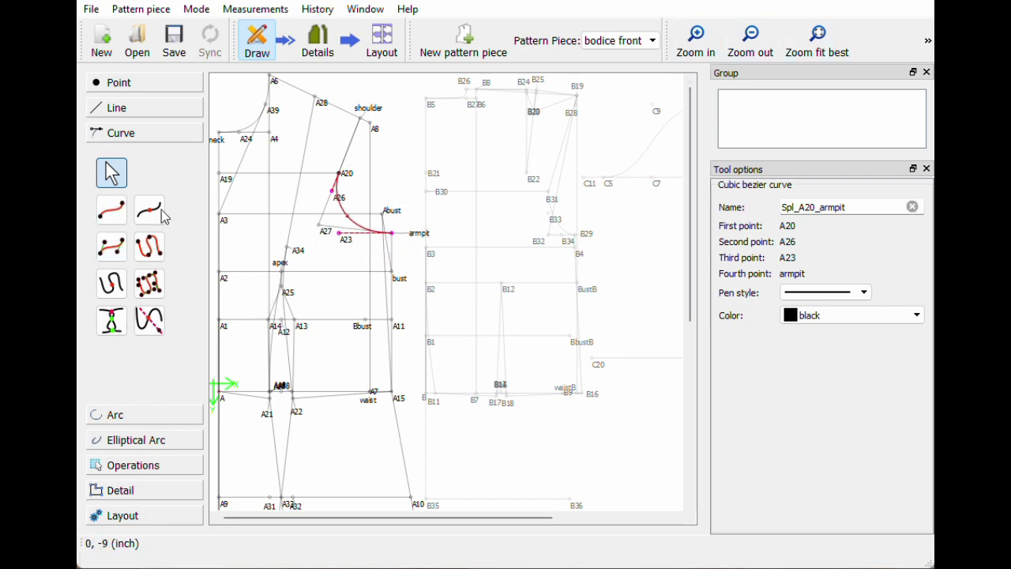
left_click(489, 193)
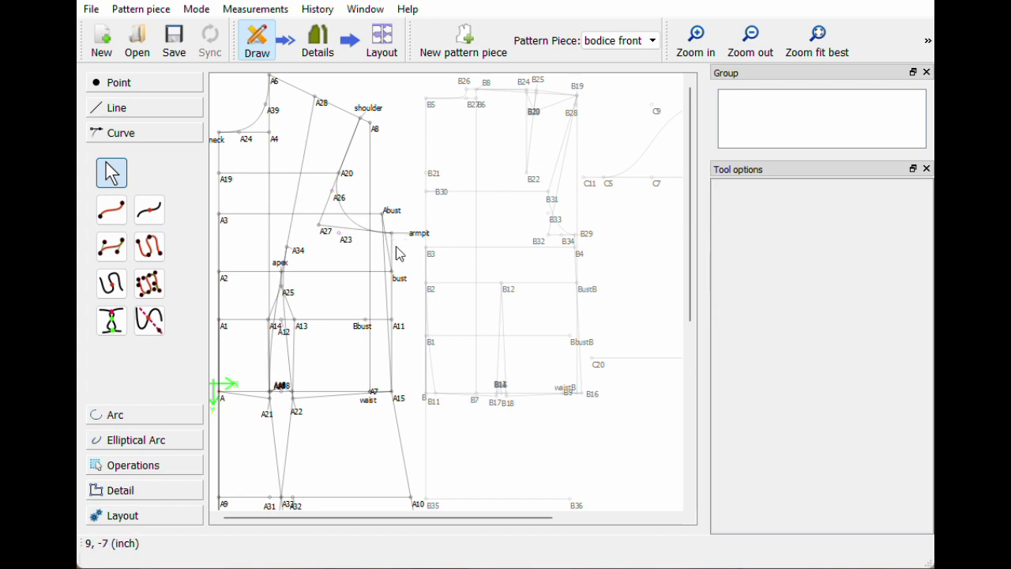
- Set up a point at distance along the side line from armpit towards bust
left_click(143, 84)
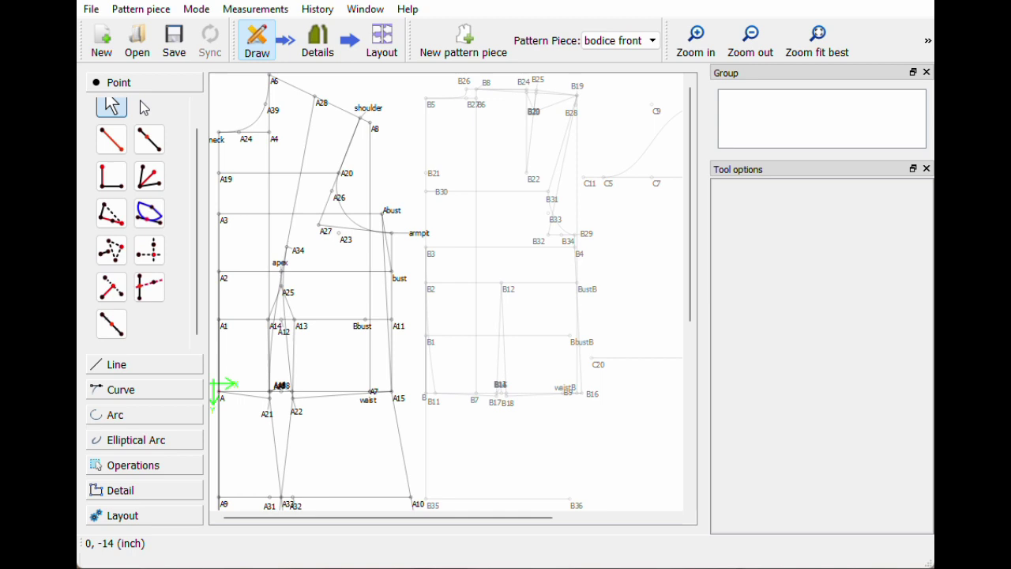
left_click(149, 148)
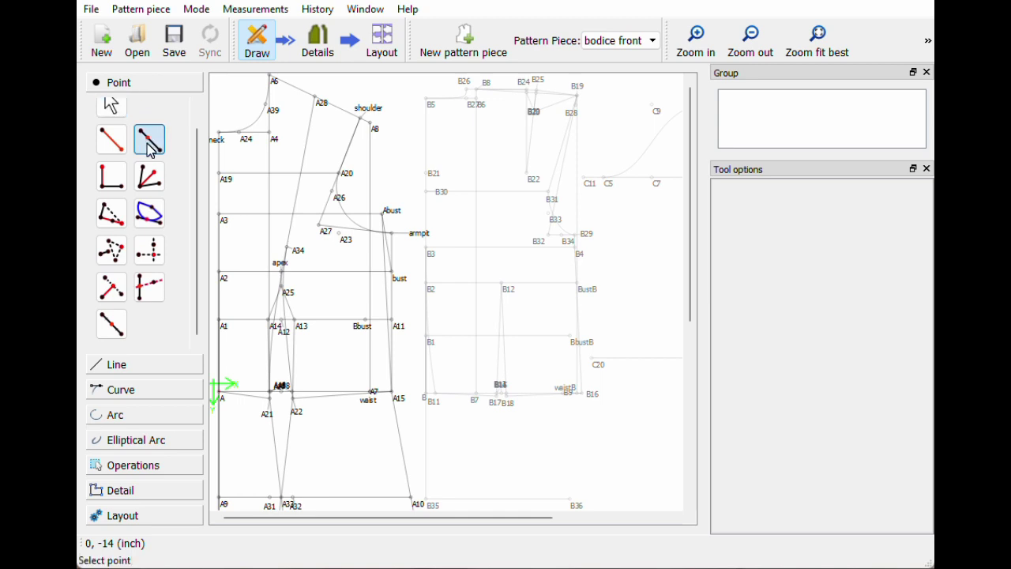
left_click(420, 236)
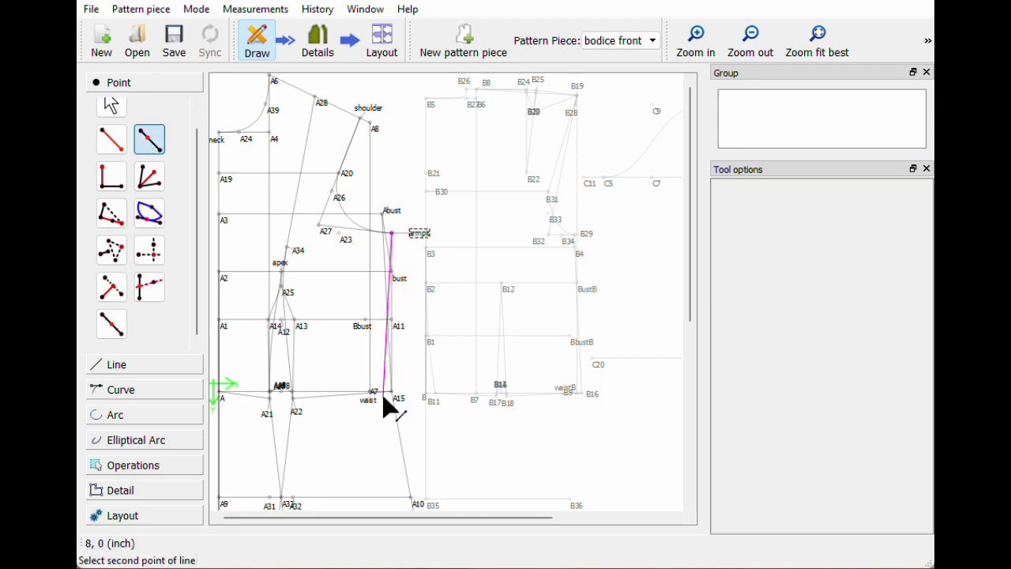
left_click(394, 279)
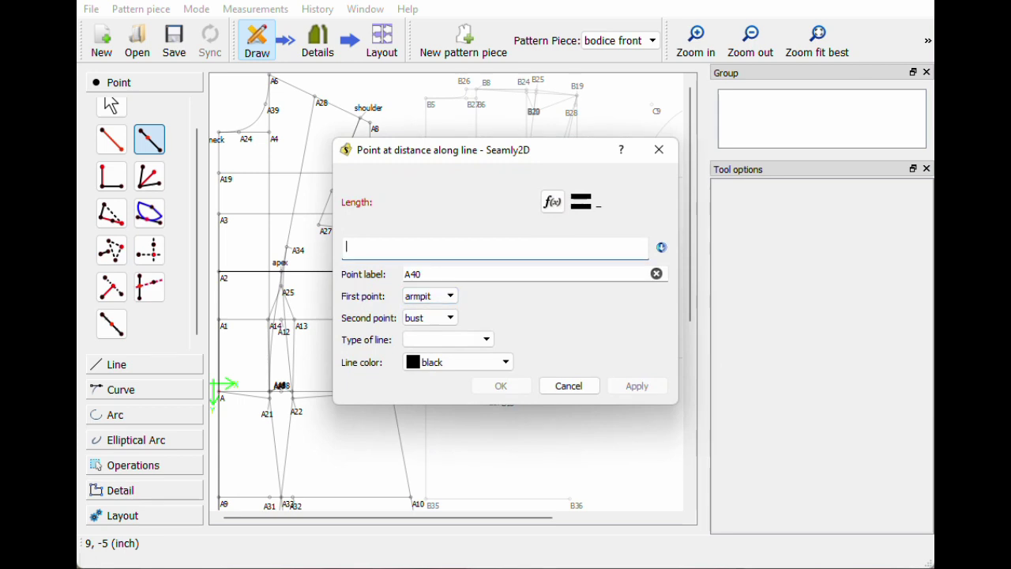
- Place point A40 on the line from armpit to bust, 1 inch from armpit
type("1")
left_click(501, 386)
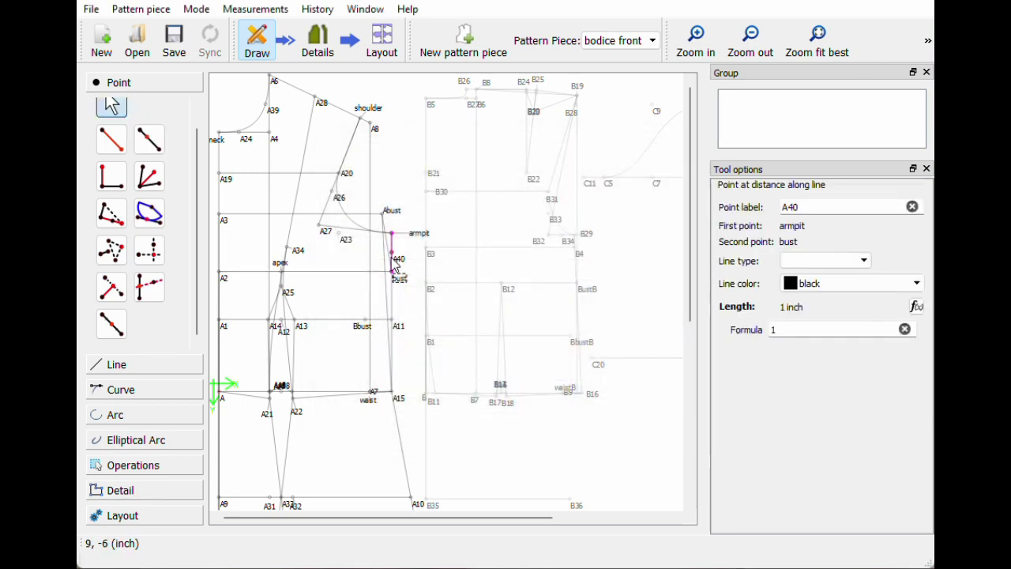
- Draw a cubic Bezier armhole curve from shoulder to A40 with A20 and A23 as control points, and save the pattern
left_click(138, 392)
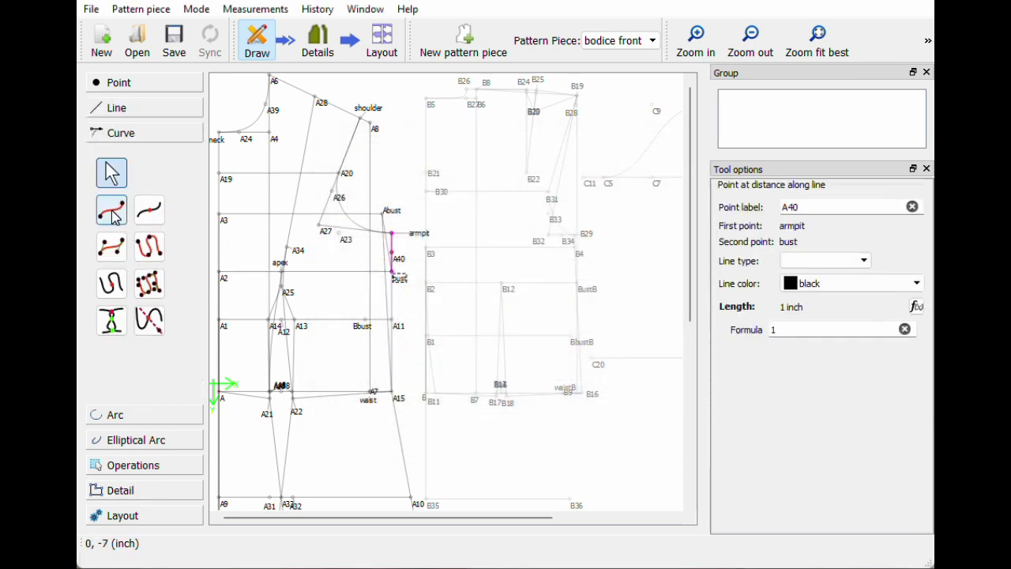
left_click(114, 250)
left_click(373, 110)
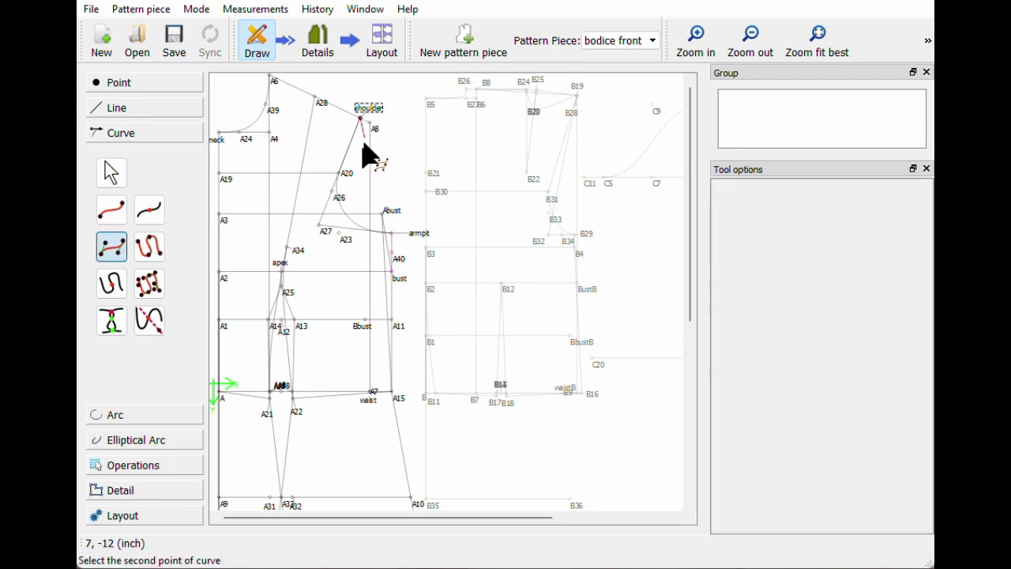
left_click(341, 173)
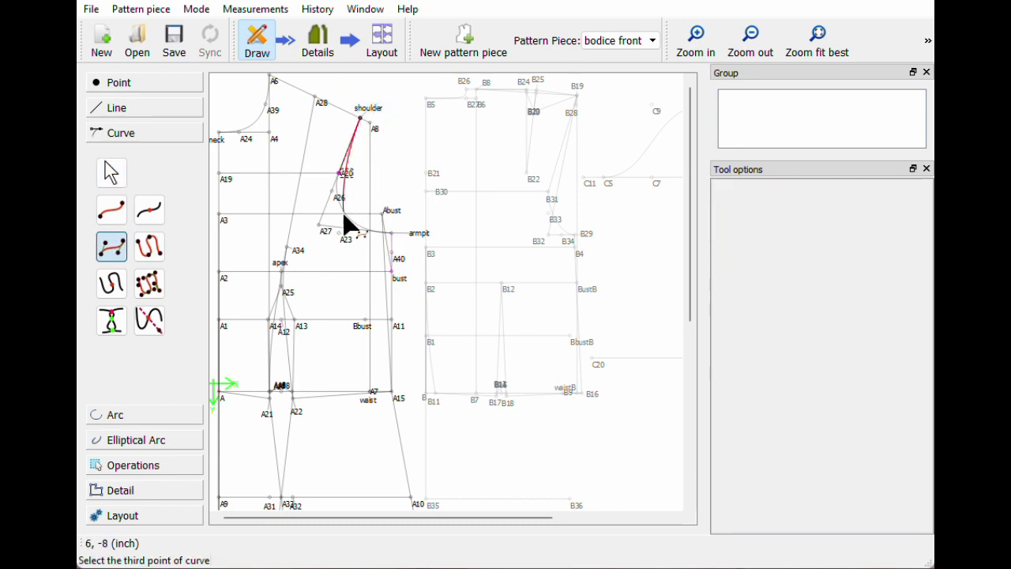
left_click(340, 235)
left_click(398, 255)
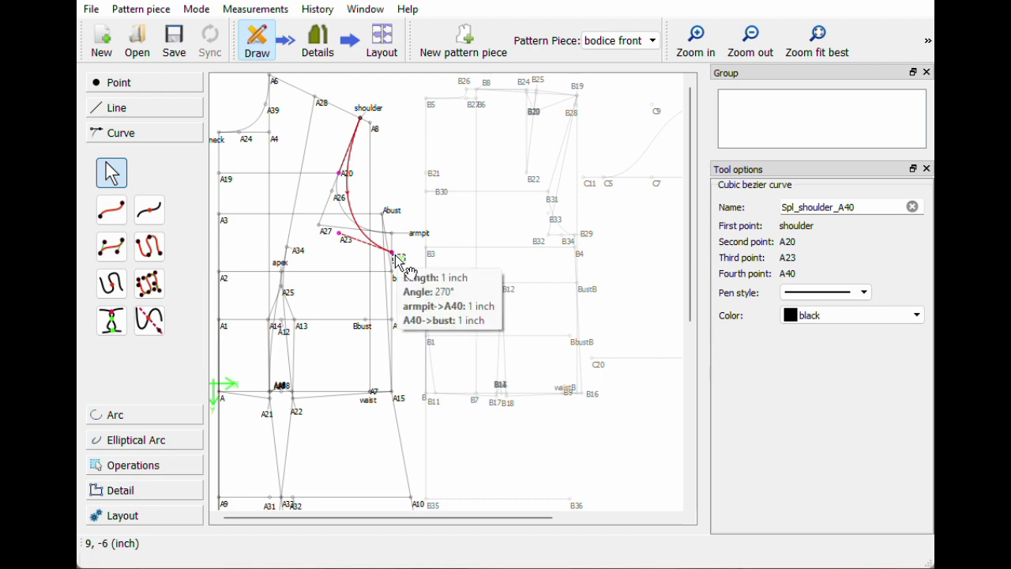
left_click(175, 51)
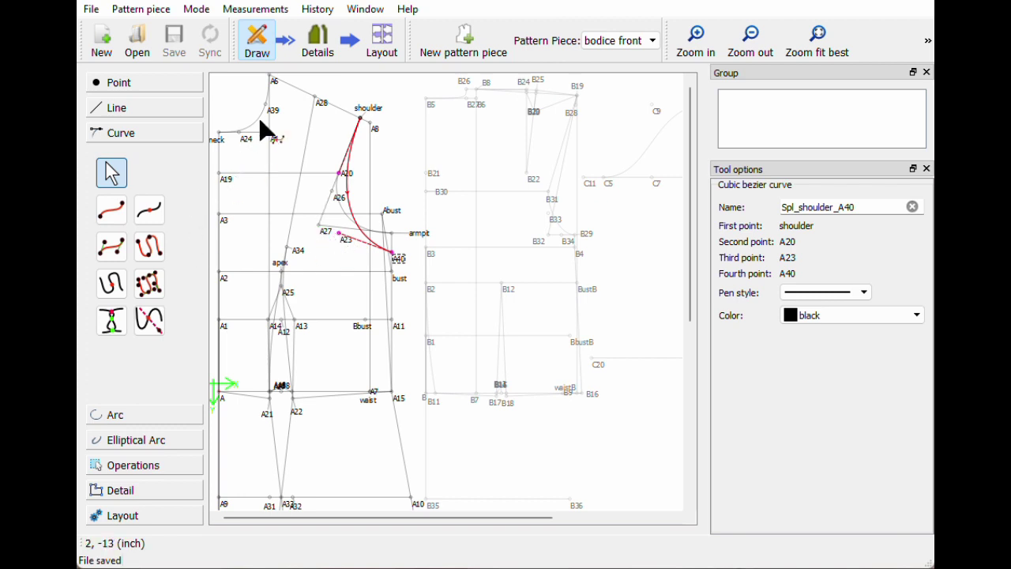
- Draw a straight line between points A3 and A39 as the V neckline
left_click(115, 107)
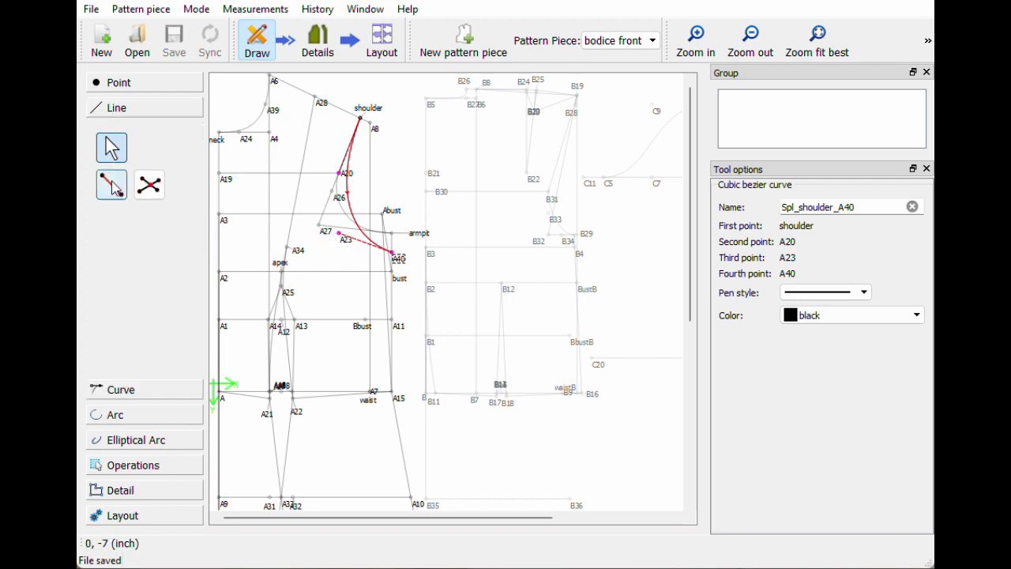
left_click(112, 184)
key("Escape")
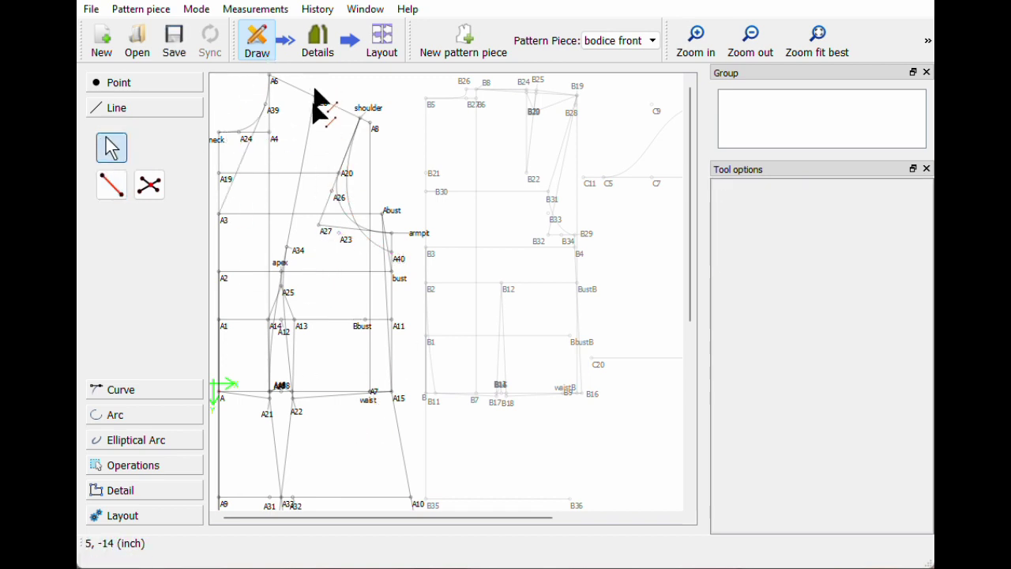
- Delete the existing front, back and sleeve workpieces in Details mode and return to Draw mode
left_click(318, 43)
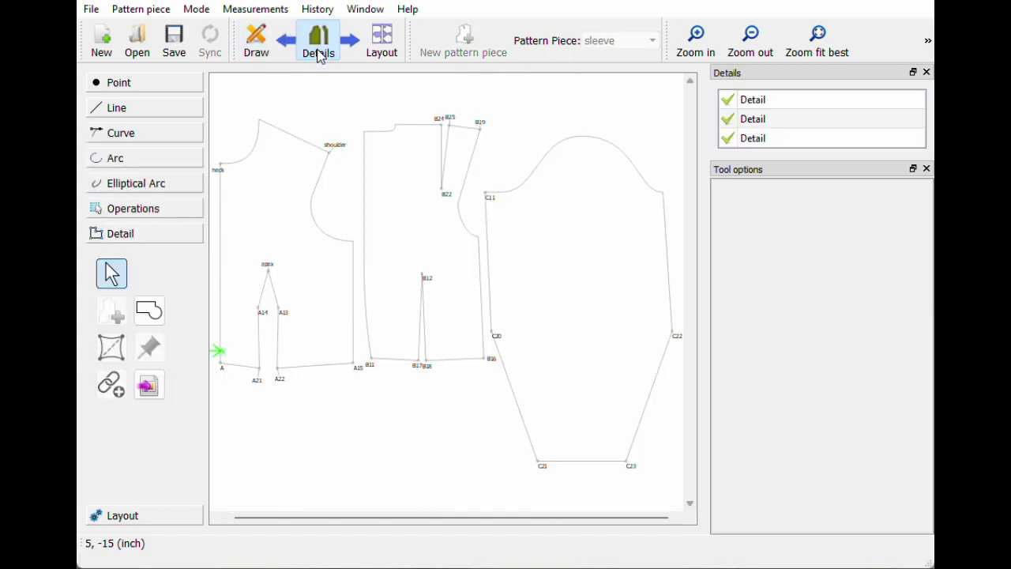
left_click(297, 239)
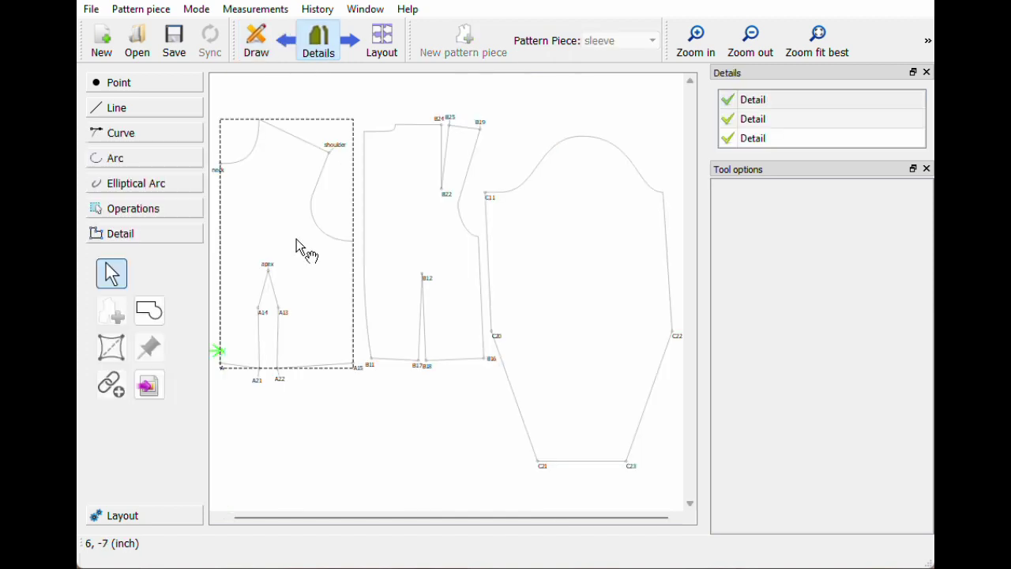
key("Delete")
left_click(378, 237)
key("Delete")
left_click(503, 255)
key("Delete")
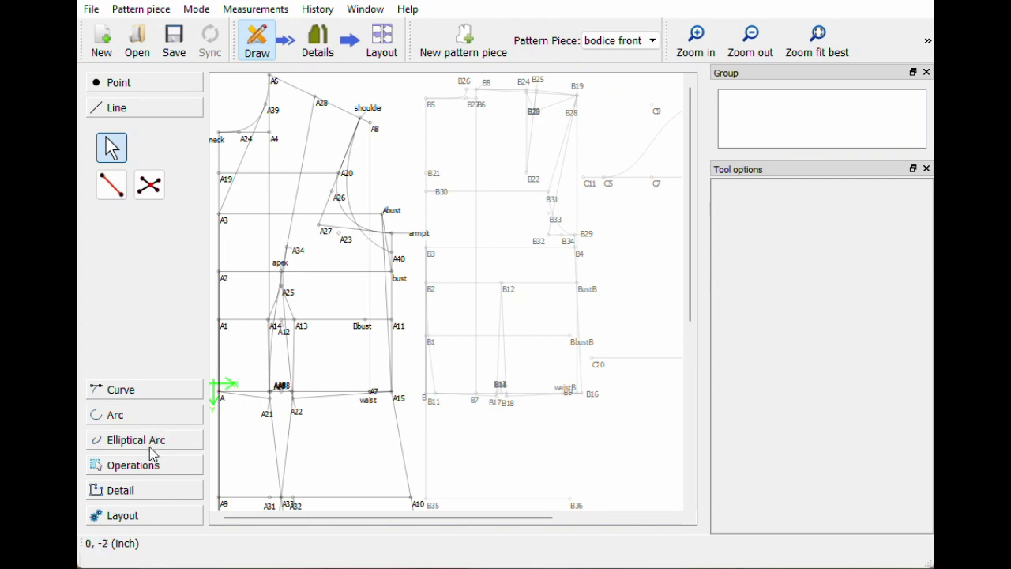
- Start a centre front workpiece with its main path running clockwise through A3, A39, Spl_neck_A6, A28 and Spl_A28_A21
left_click(145, 495)
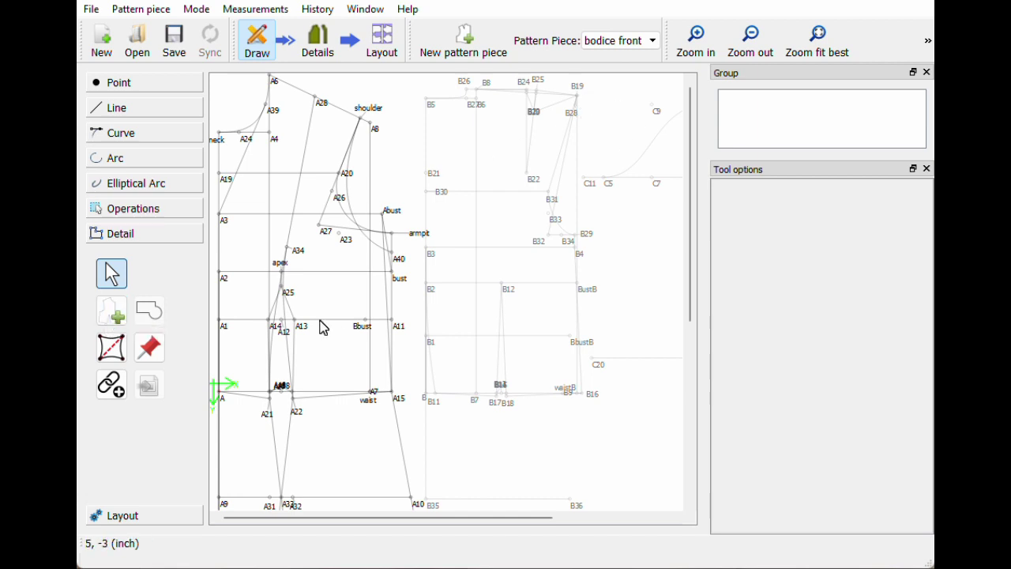
scroll(323, 327, "down", 2)
scroll(323, 327, "down", 3)
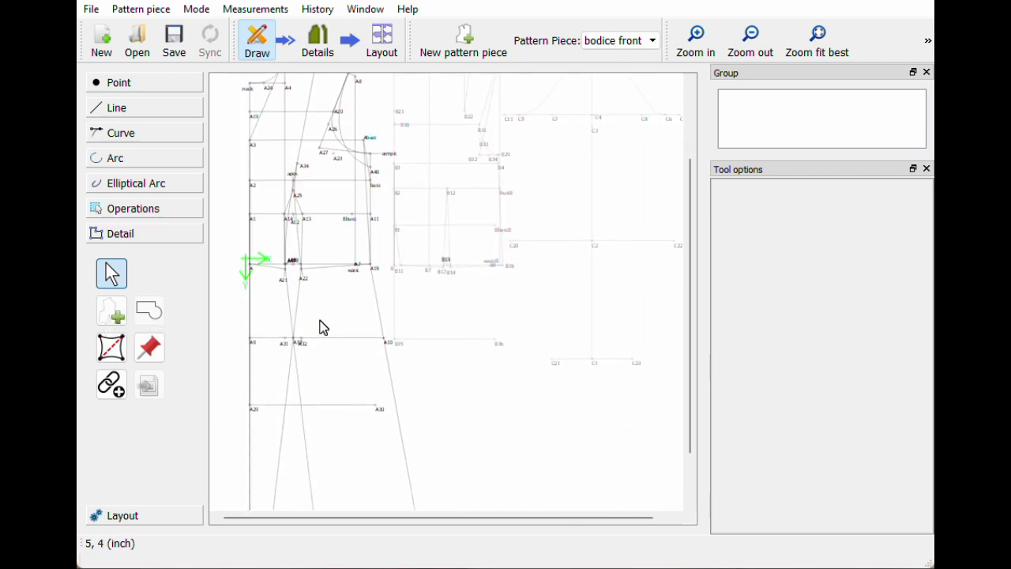
scroll(323, 327, "down", 2)
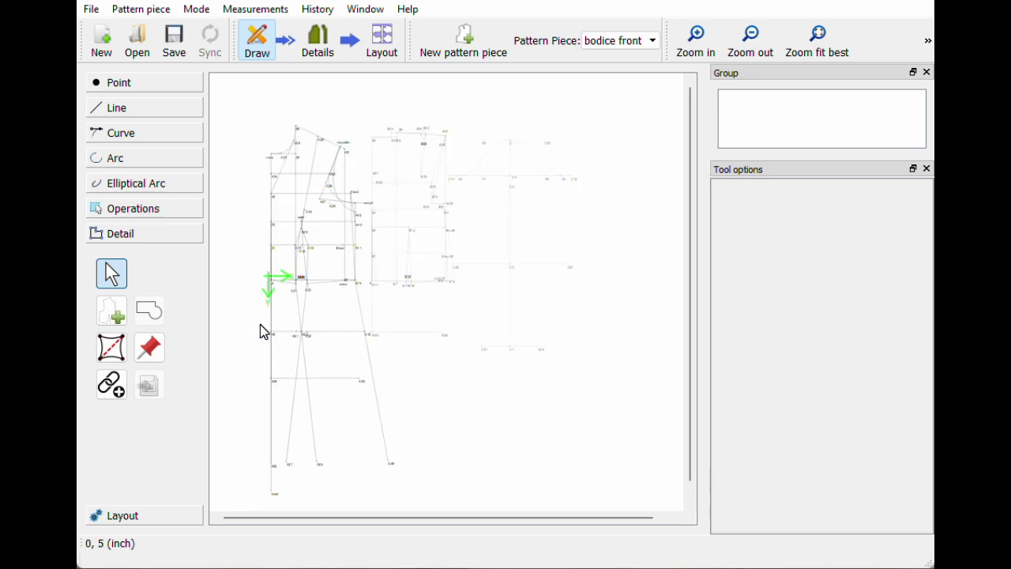
left_click(112, 316)
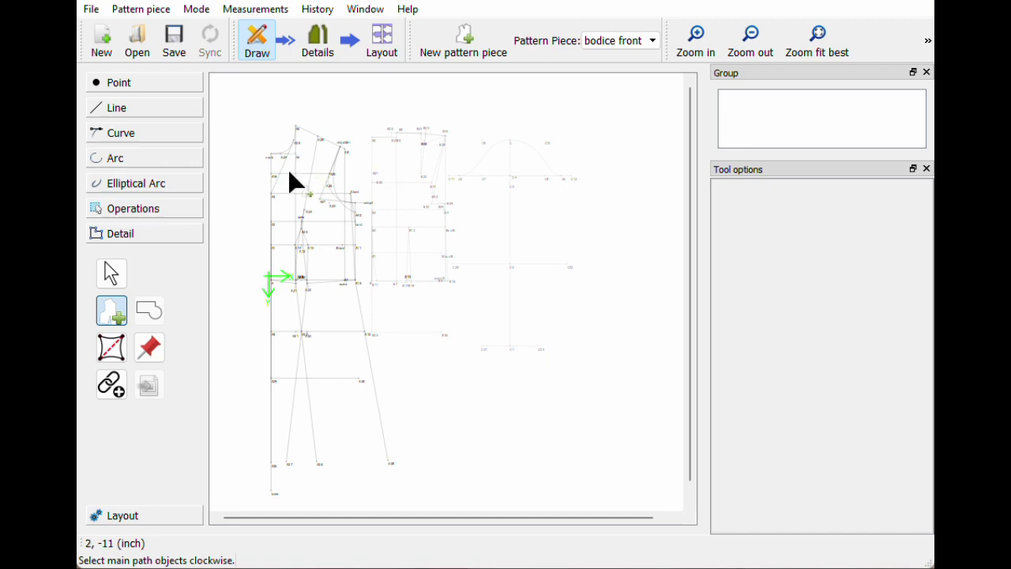
left_click(274, 205)
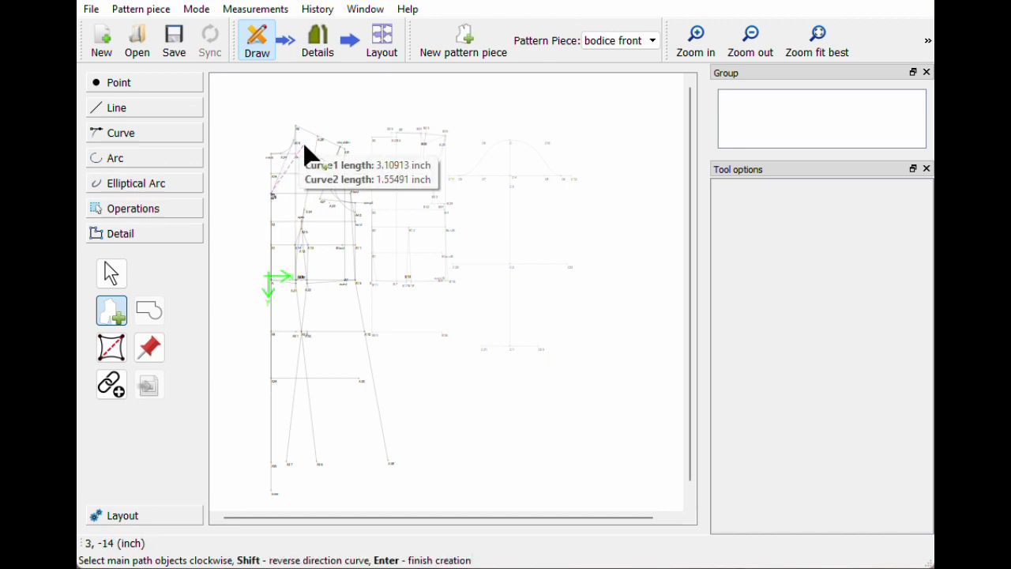
scroll(308, 154, "up", 5, "ctrl")
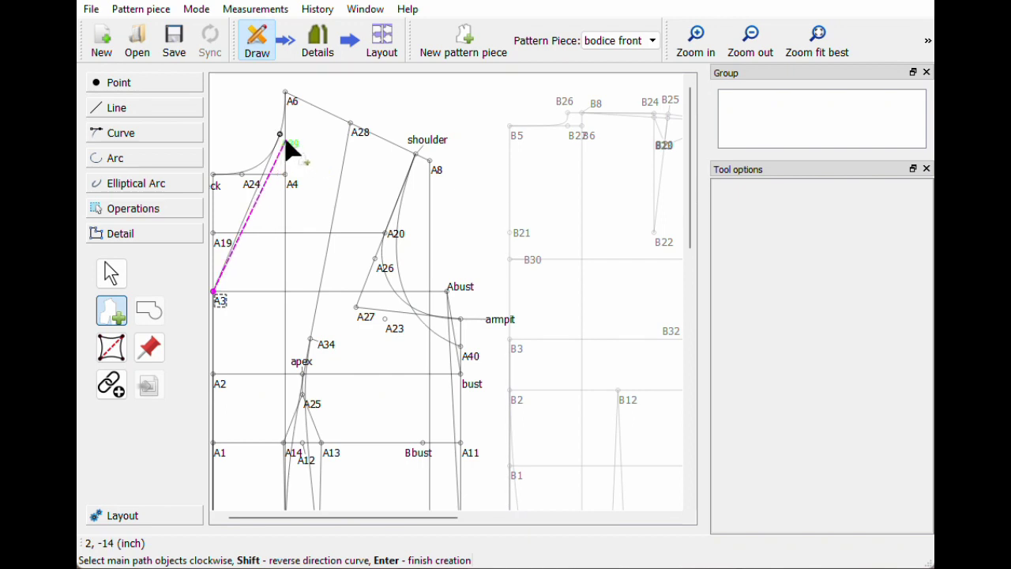
left_click(282, 127)
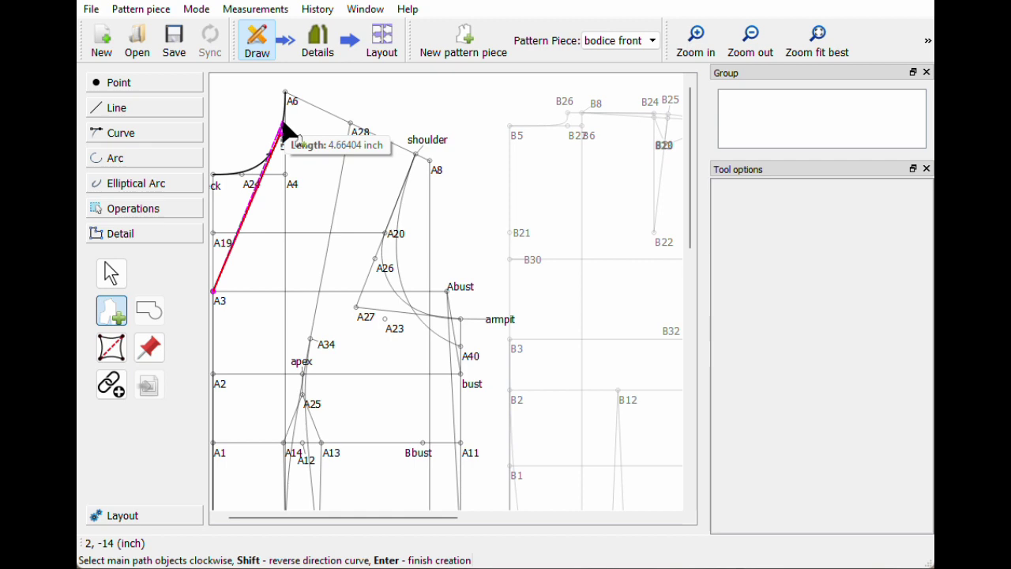
left_click(286, 96)
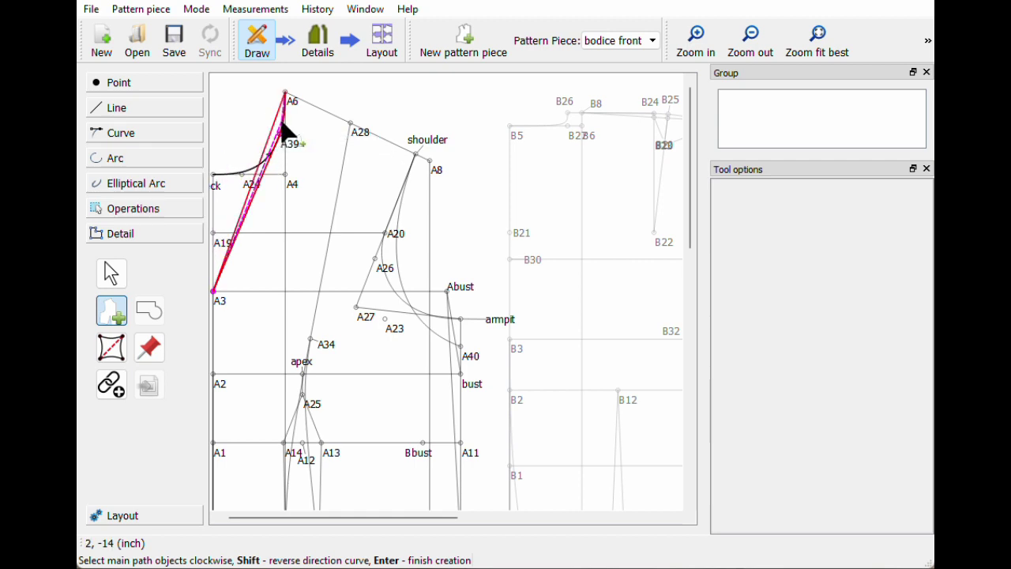
left_click(352, 127)
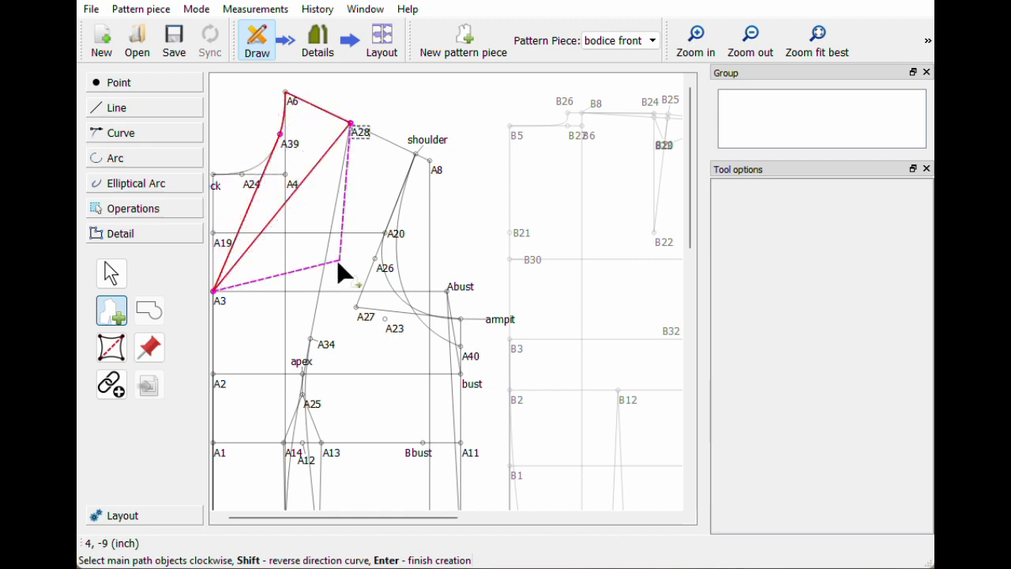
scroll(329, 303, "down", 1, "ctrl")
left_click(318, 301)
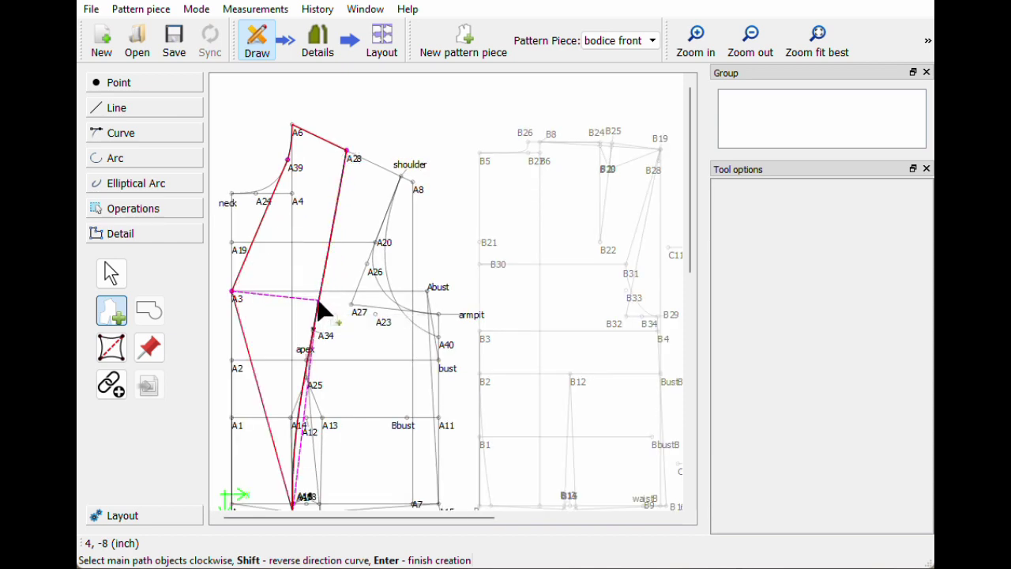
- Add hem points A36 and A35 to the centre front path and finish creating the workpiece
scroll(318, 301, "down", 3, "ctrl")
scroll(316, 303, "down", 3)
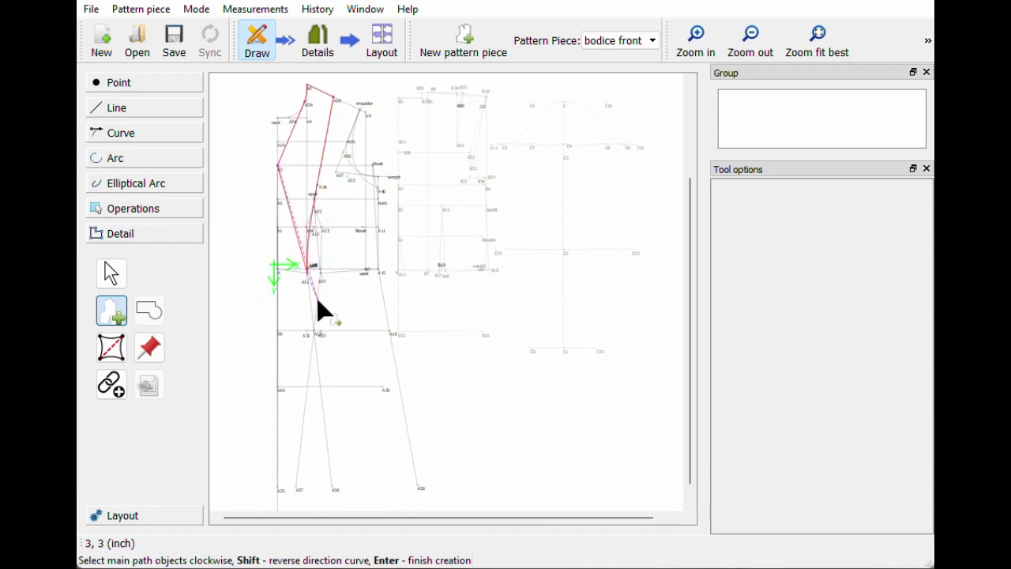
scroll(304, 301, "up", 4, "ctrl")
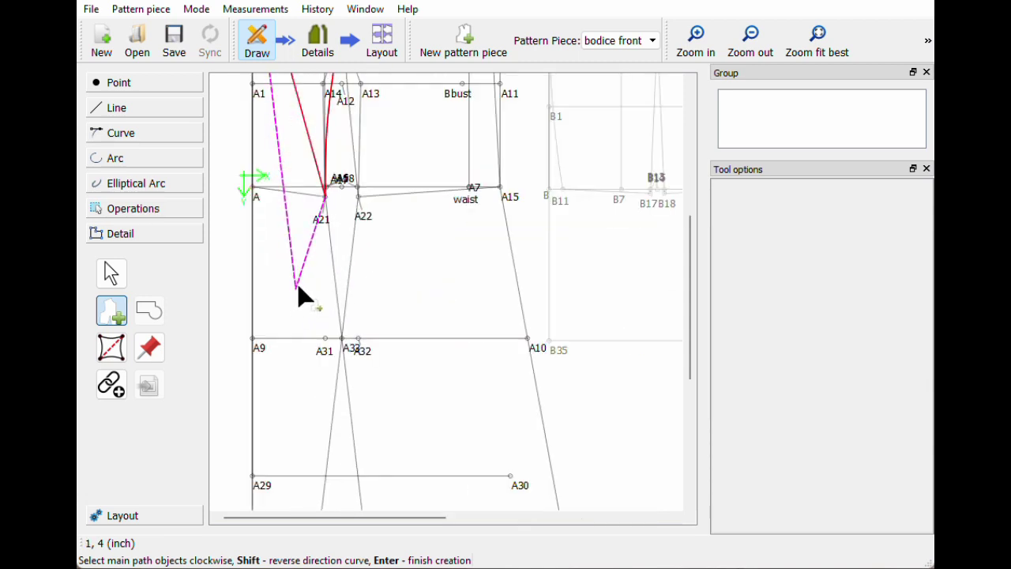
scroll(335, 297, "down", 4)
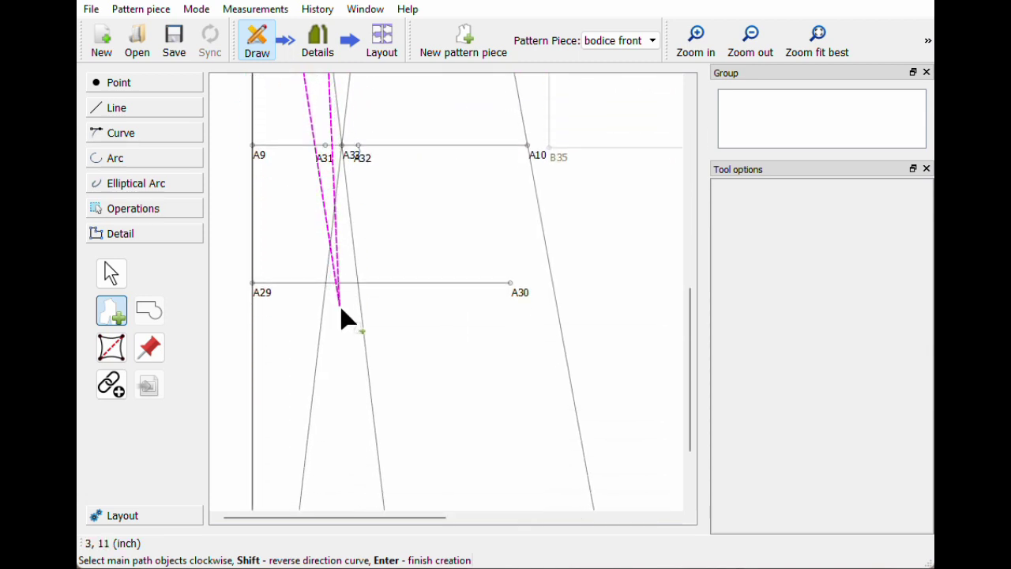
scroll(348, 340, "down", 2, "ctrl")
left_click(372, 458)
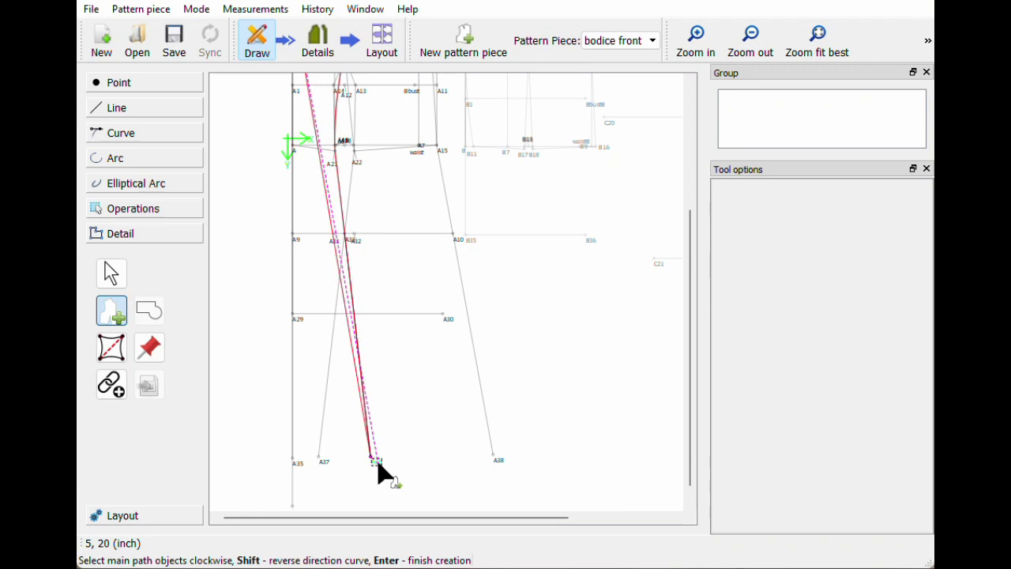
left_click(294, 461)
scroll(286, 424, "up", 2, "ctrl")
scroll(287, 424, "down", 4, "ctrl")
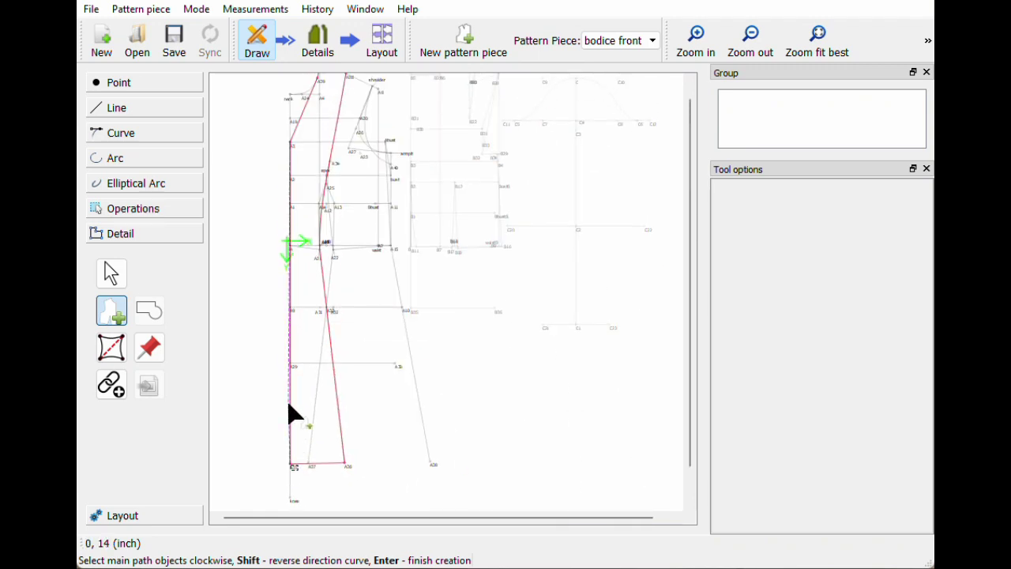
scroll(288, 407, "down", 1, "ctrl")
scroll(289, 405, "up", 1, "ctrl")
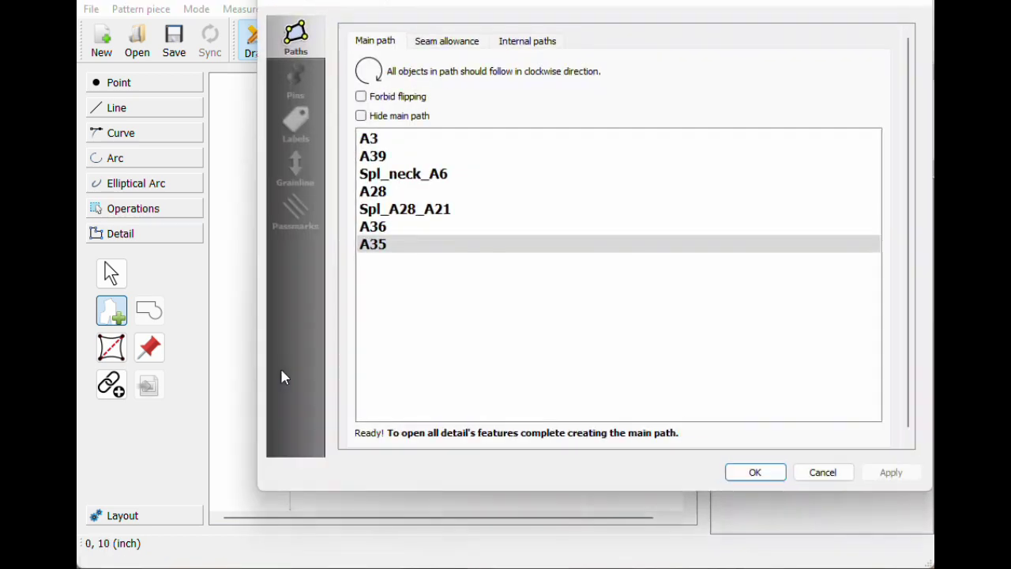
key("Return")
left_click_drag(445, 0, 624, 32)
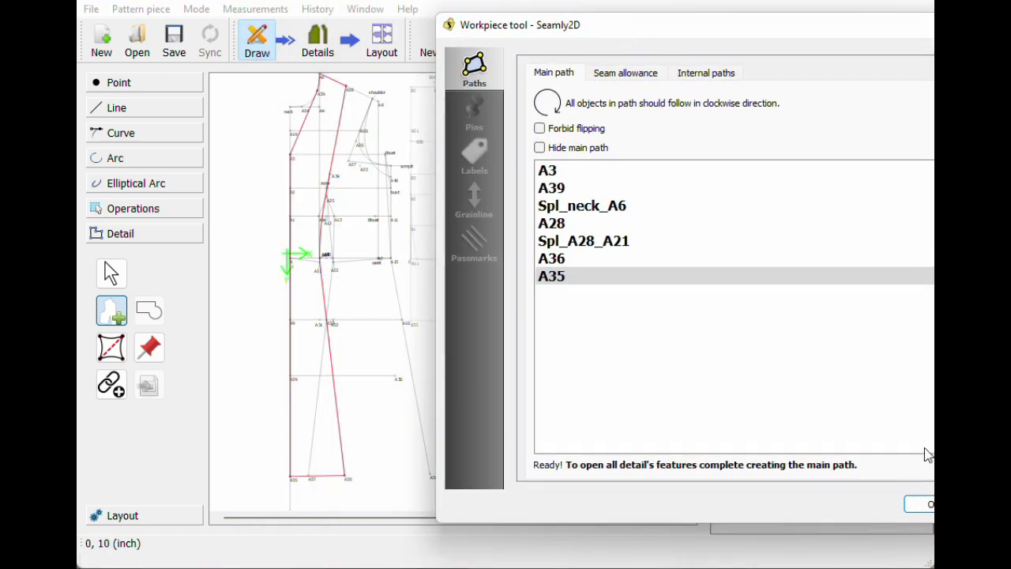
left_click(919, 504)
- Start a side front workpiece with its main path running clockwise through A28, shoulder, Spl_shoulder_A40, A15, A38 and A37
left_click(114, 313)
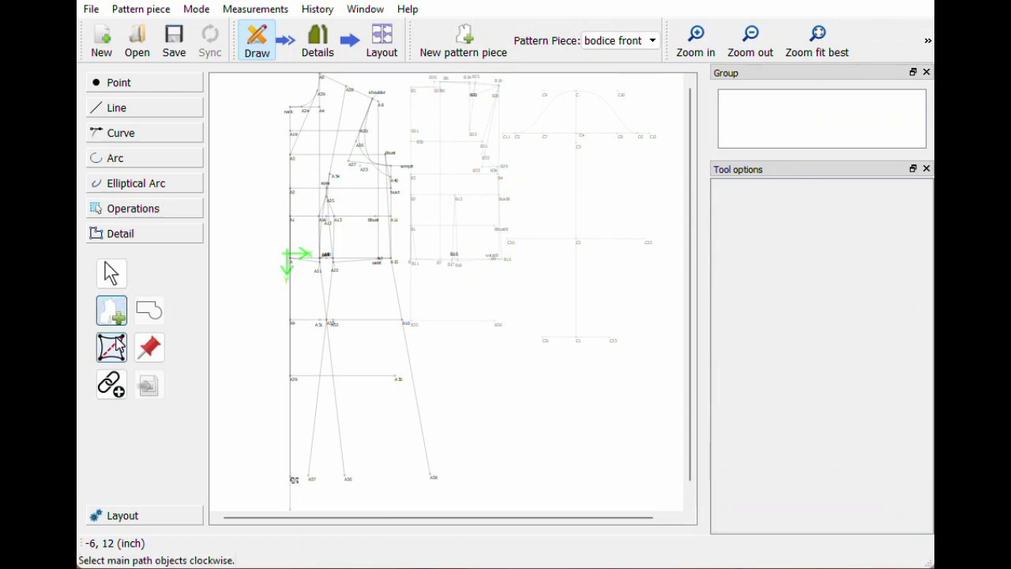
left_click(348, 87)
left_click(373, 98)
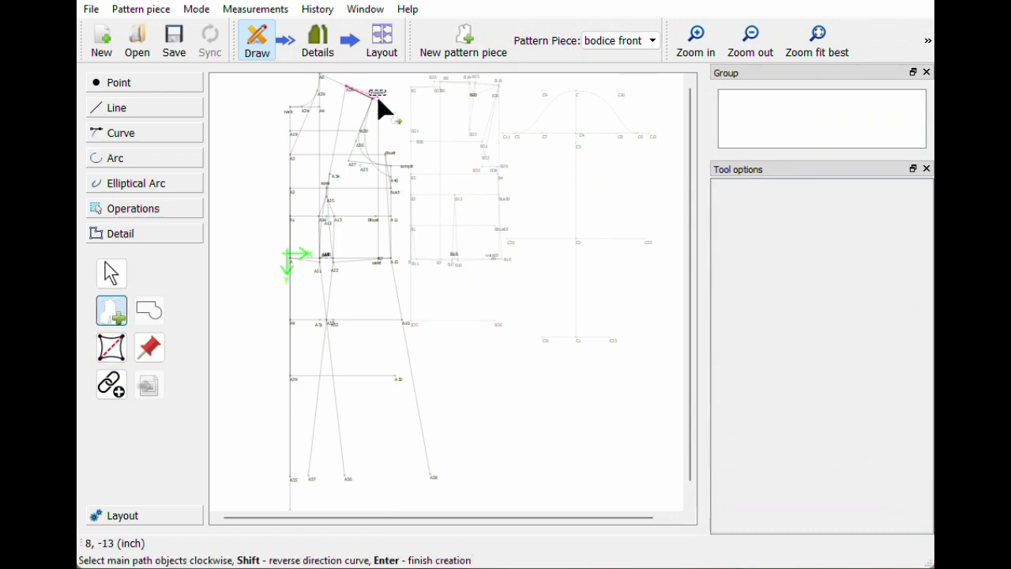
left_click(377, 162)
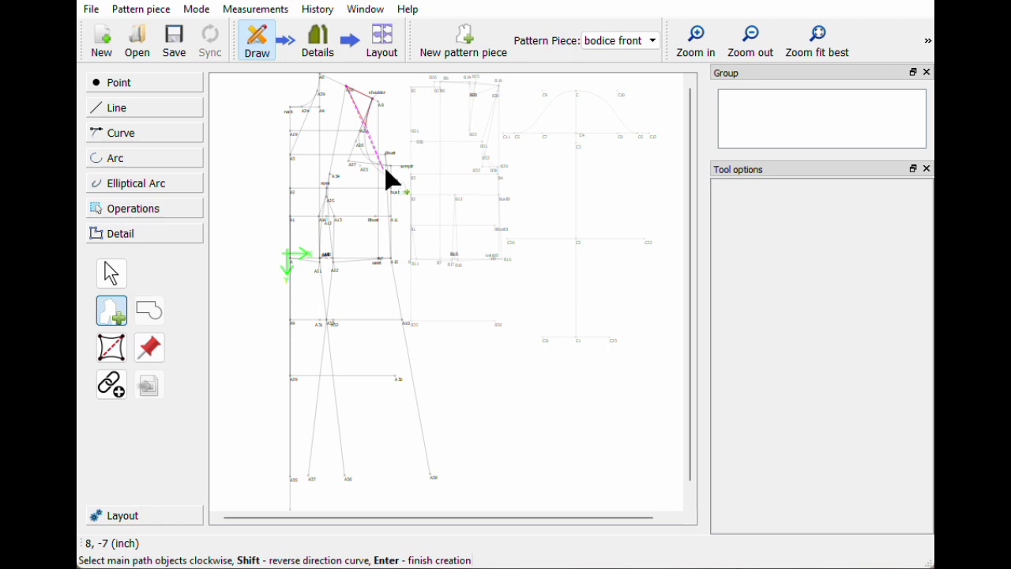
left_click(394, 262)
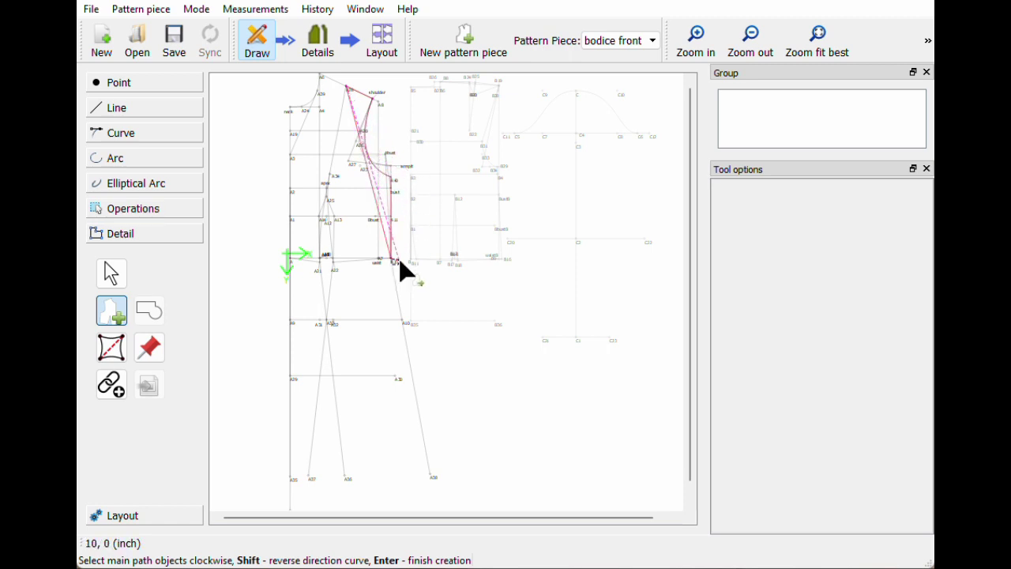
left_click(433, 477)
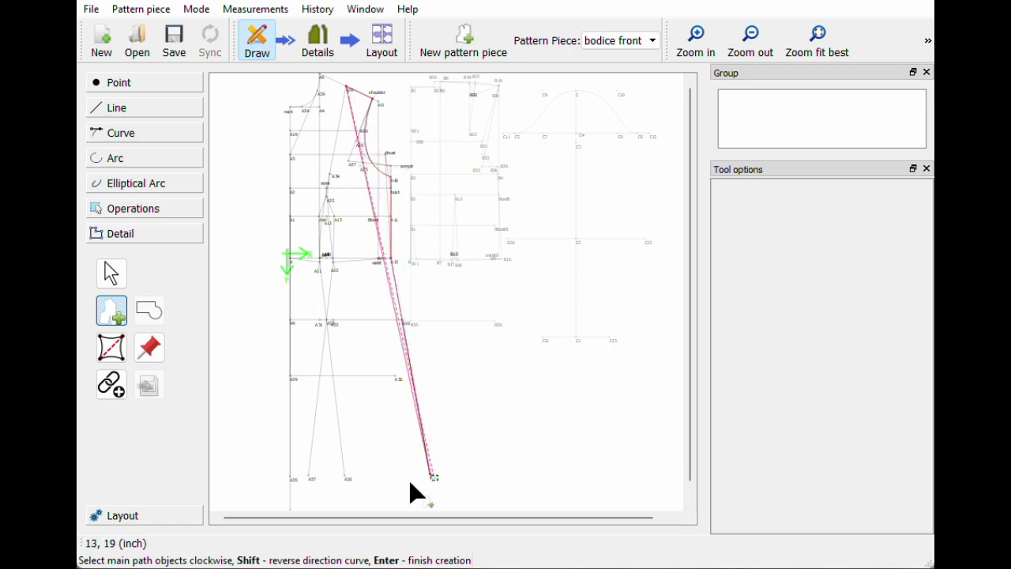
left_click(315, 482)
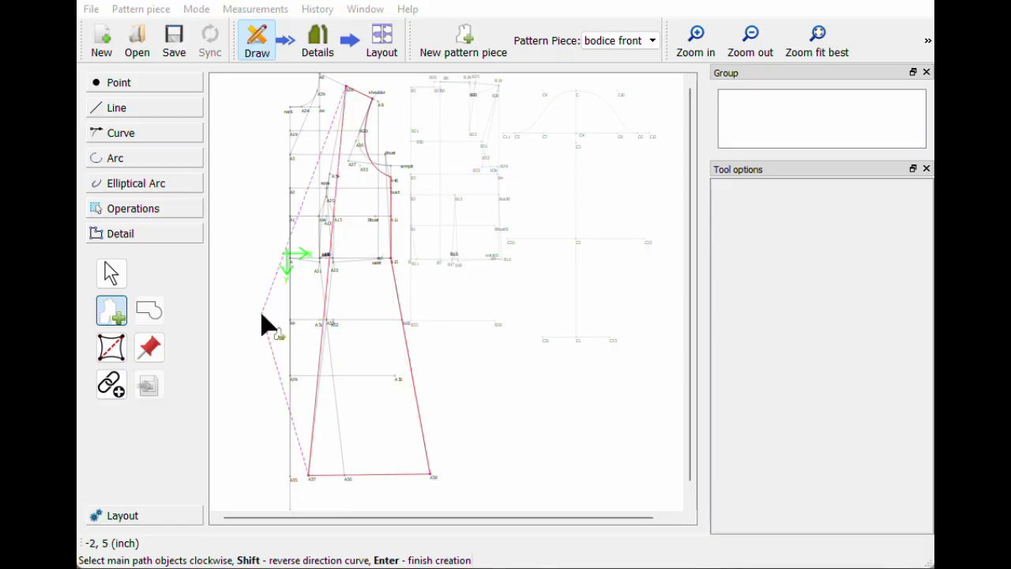
- Add A22, Spl_A34_A22, A34 and Spl_A28_A21 to the side front path and end the object selection
scroll(263, 323, "up", 3, "ctrl")
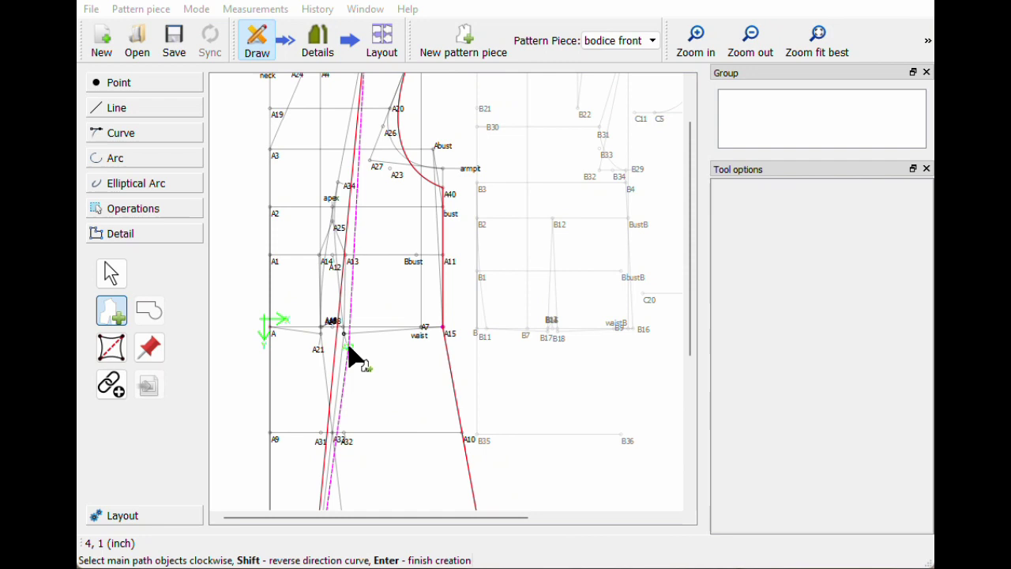
left_click(345, 335)
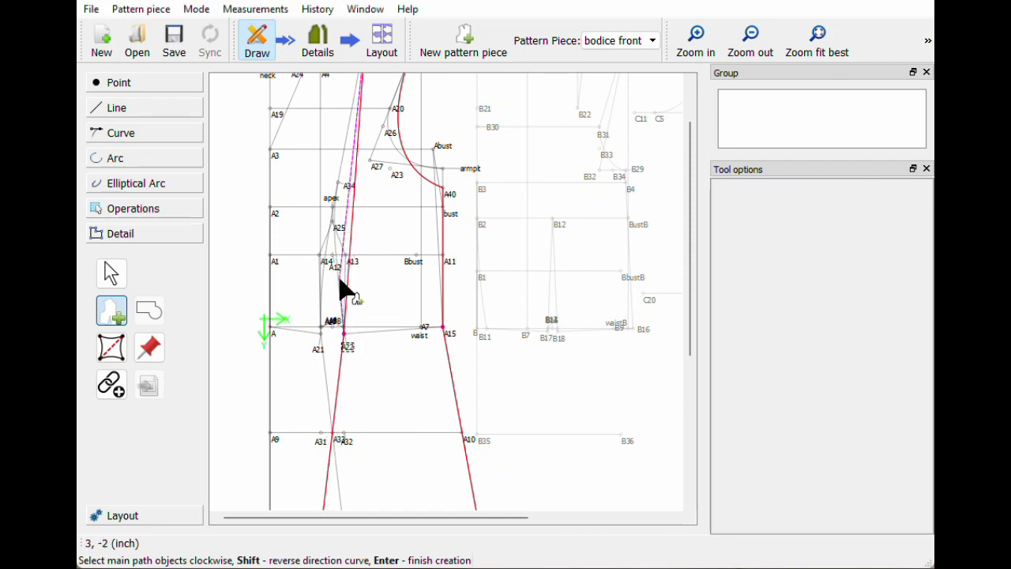
scroll(348, 286, "up", 3)
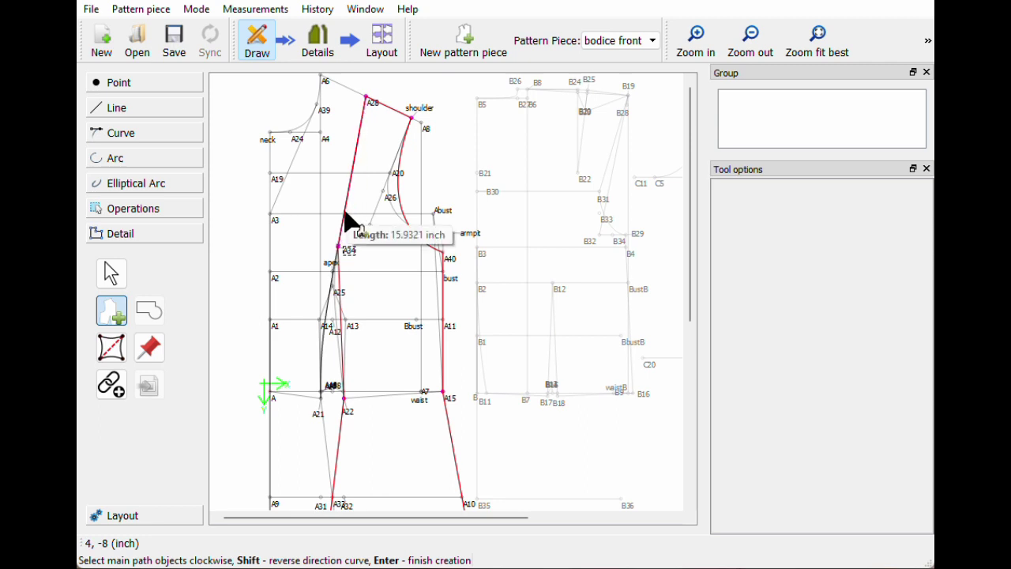
left_click(346, 212)
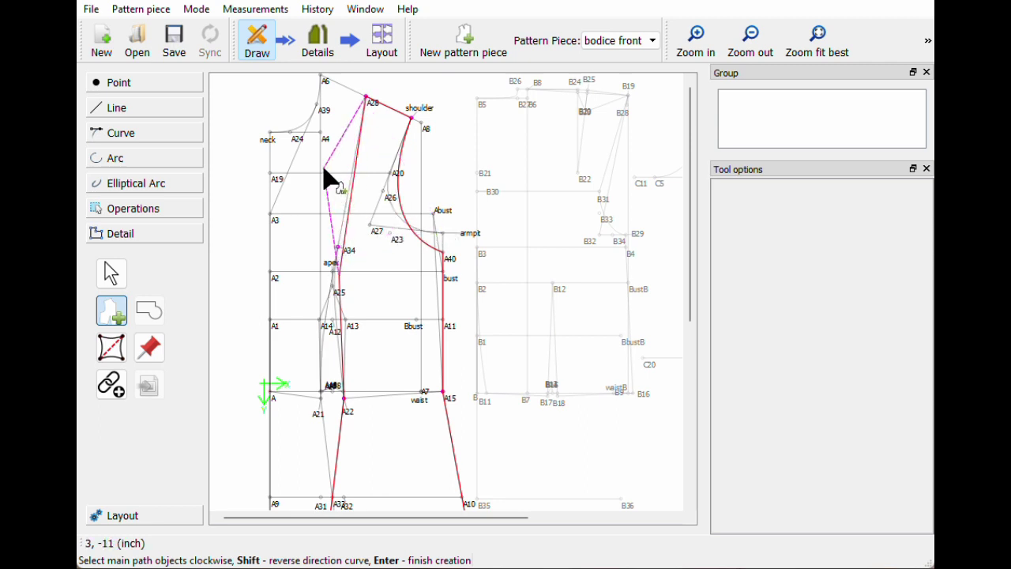
key("Return")
left_click_drag(370, 0, 608, 41)
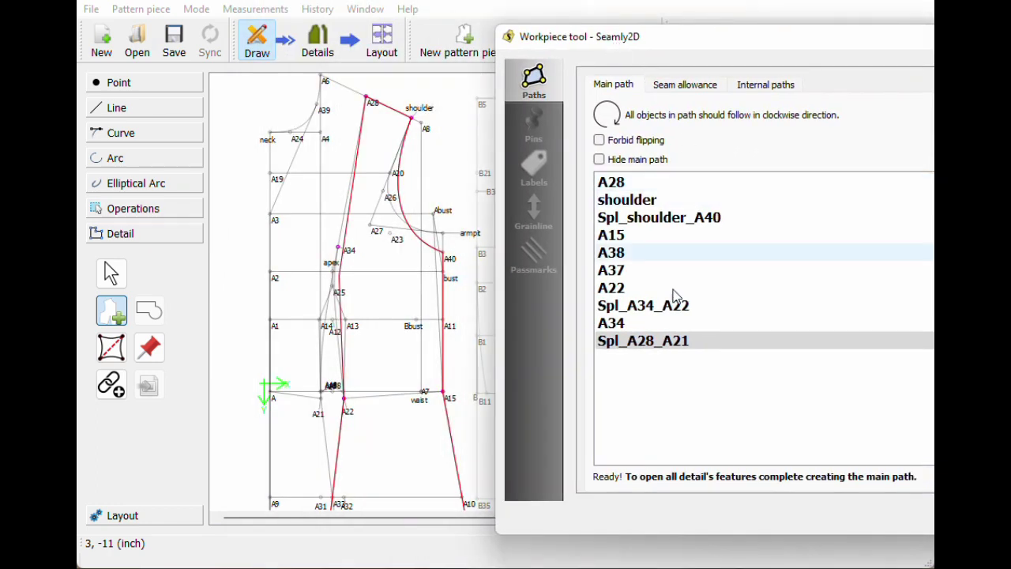
right_click(656, 346)
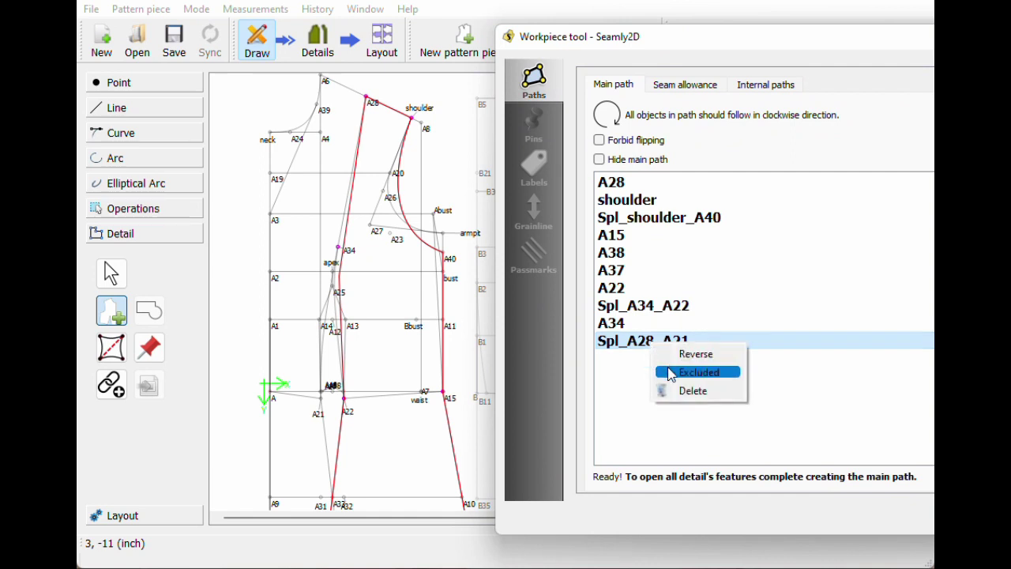
left_click(671, 372)
right_click(652, 348)
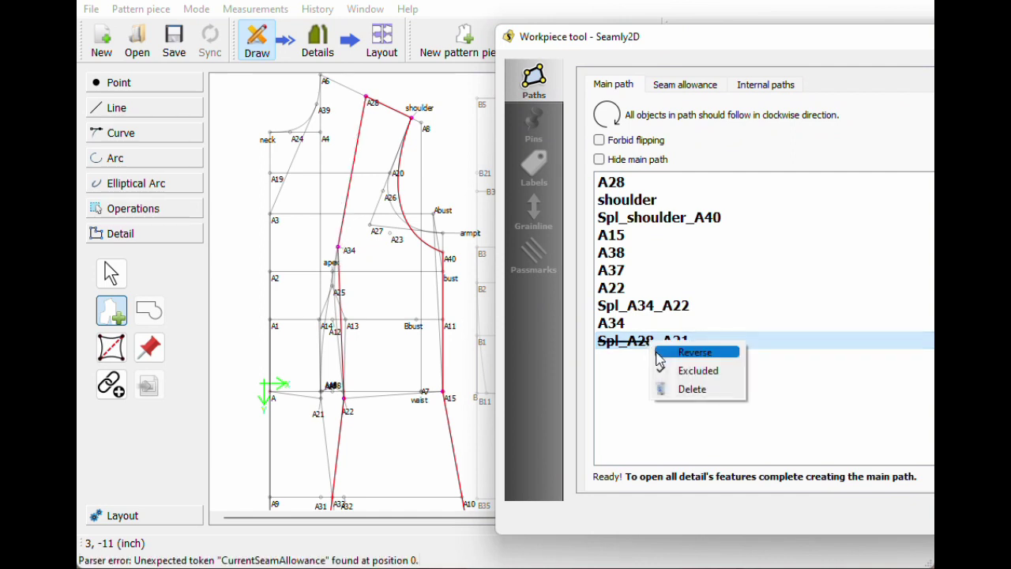
left_click(665, 371)
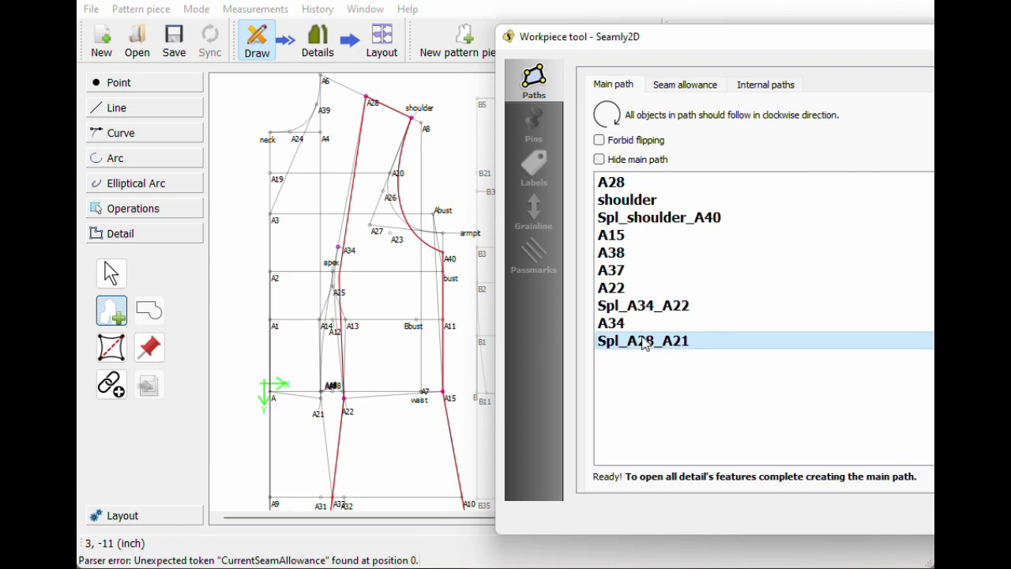
- Reverse the curves Spl_A28_A21 and Spl_A34_A22 in the main path and finish creating the side front workpiece
right_click(646, 341)
left_click(655, 348)
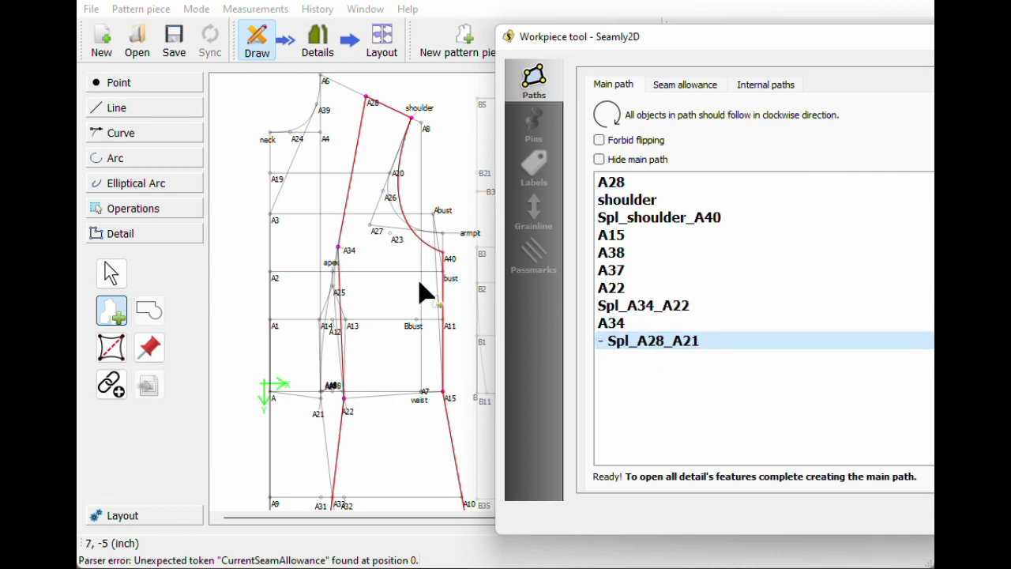
right_click(678, 318)
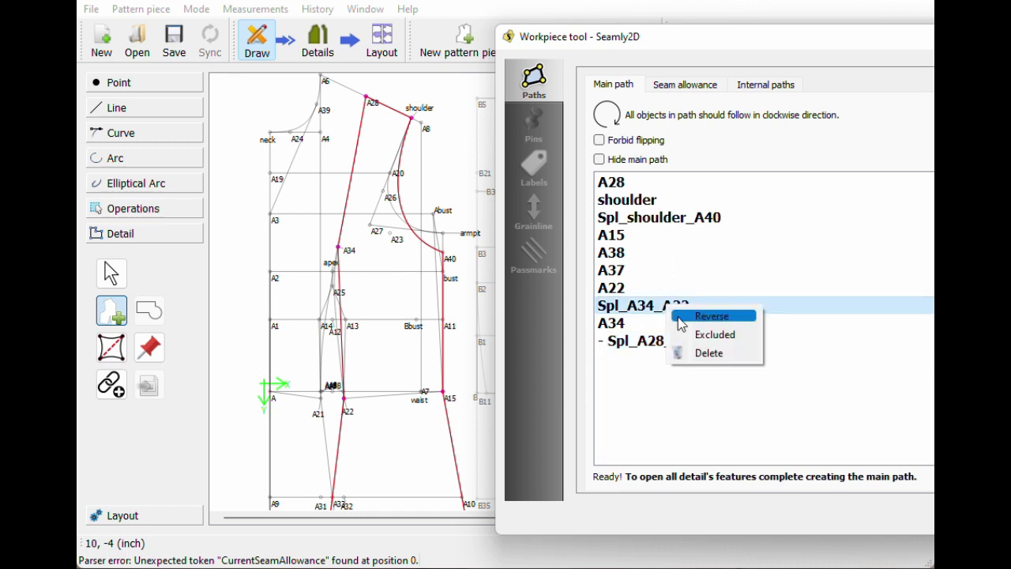
left_click(682, 318)
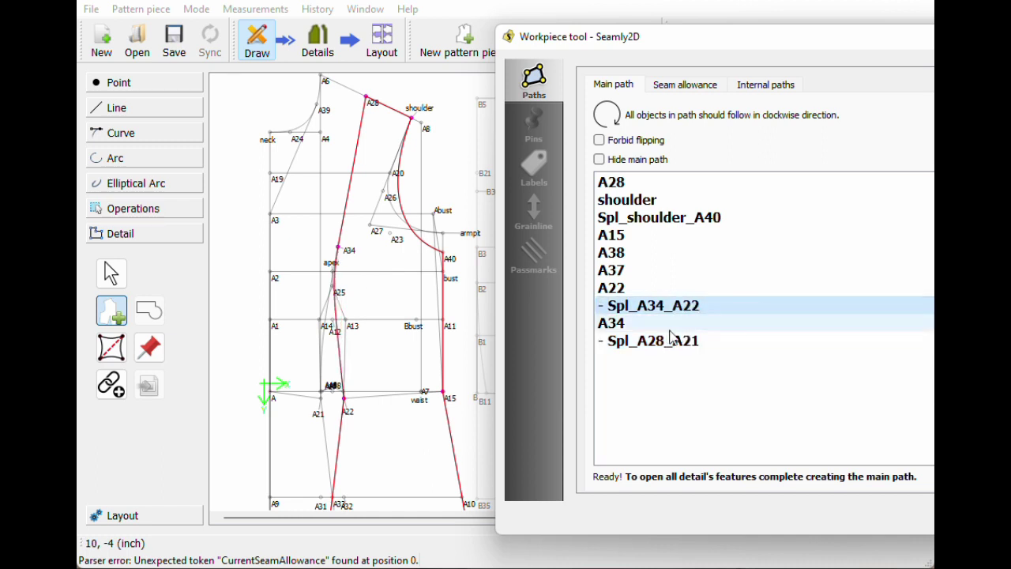
scroll(395, 317, "down", 6)
scroll(387, 332, "up", 6)
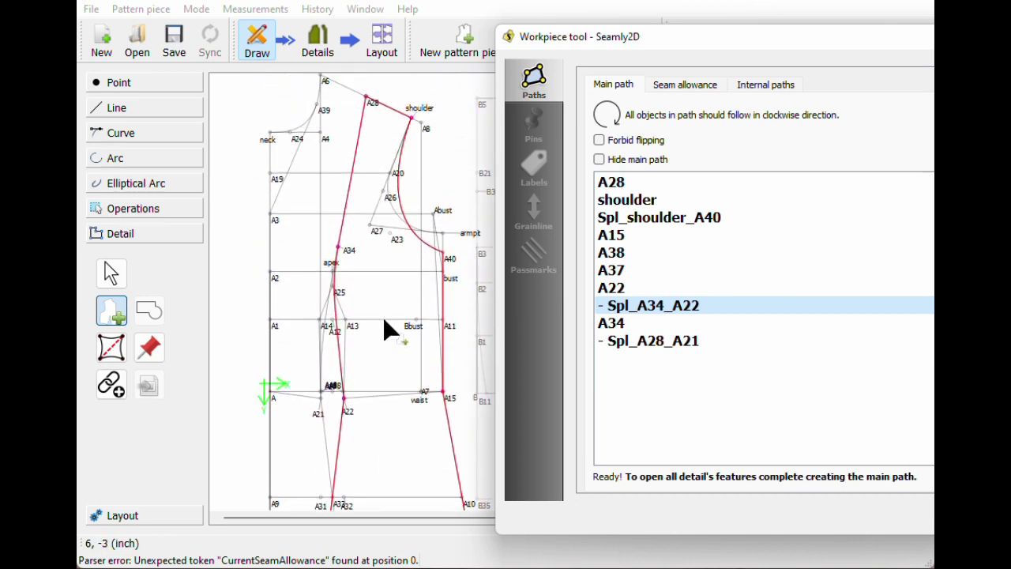
left_click(110, 273)
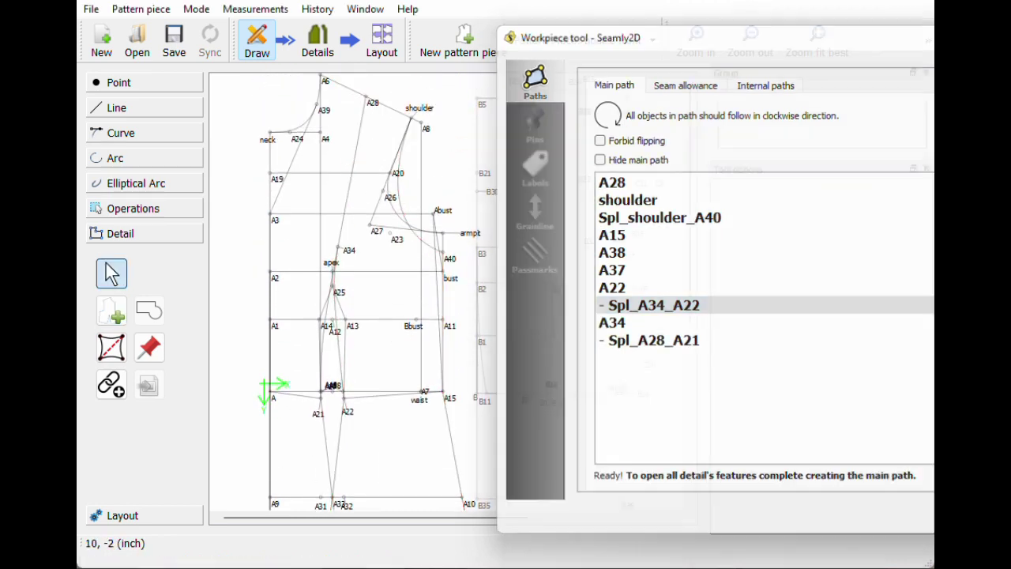
- Switch to Details mode, separate the side front piece from the centre front, and fit both pieces in view
left_click(318, 41)
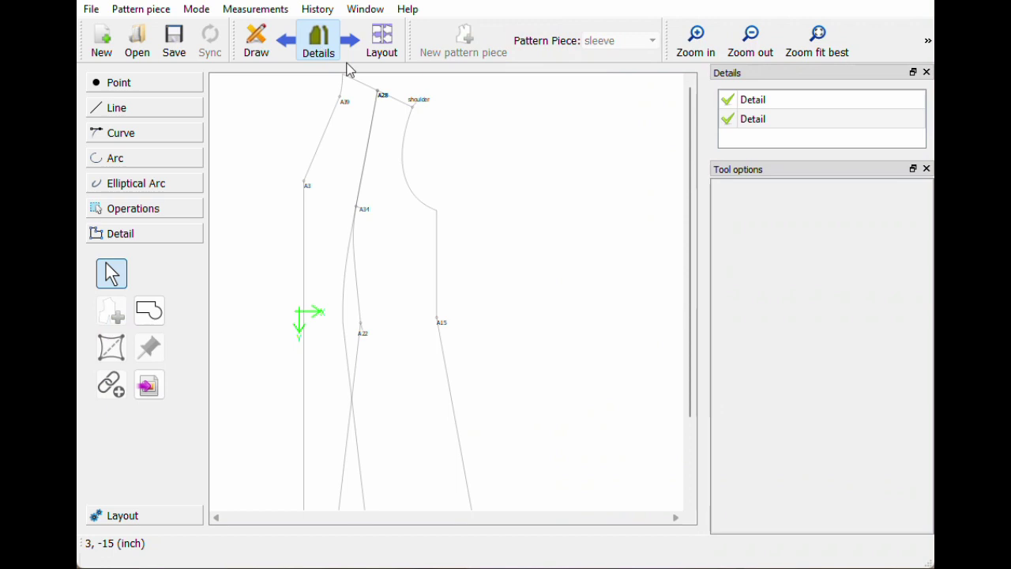
left_click(826, 47)
left_click_drag(394, 293, 526, 212)
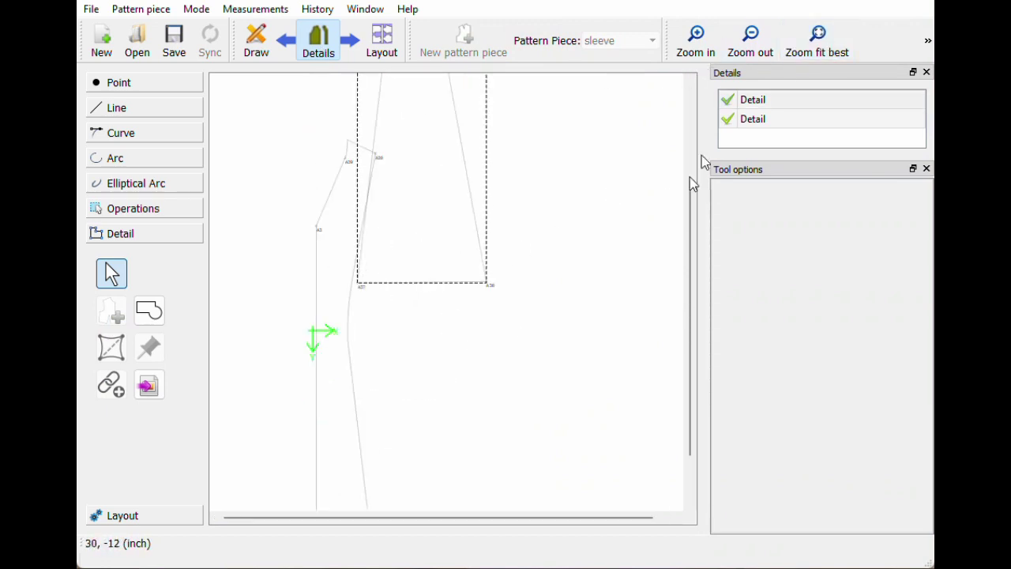
left_click(806, 47)
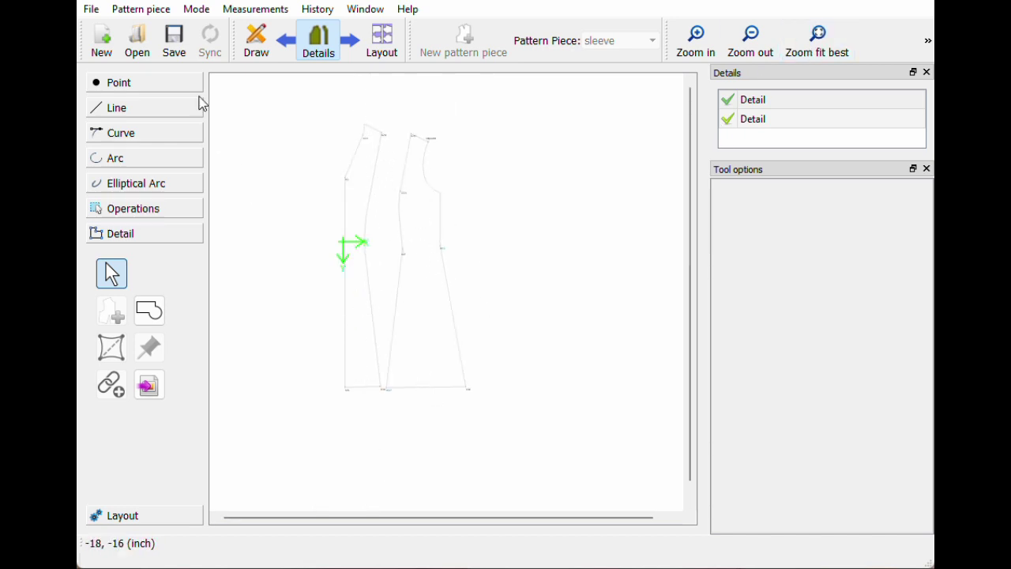
- Return to Draw mode and make bodice back the active pattern piece
left_click(264, 59)
left_click(598, 43)
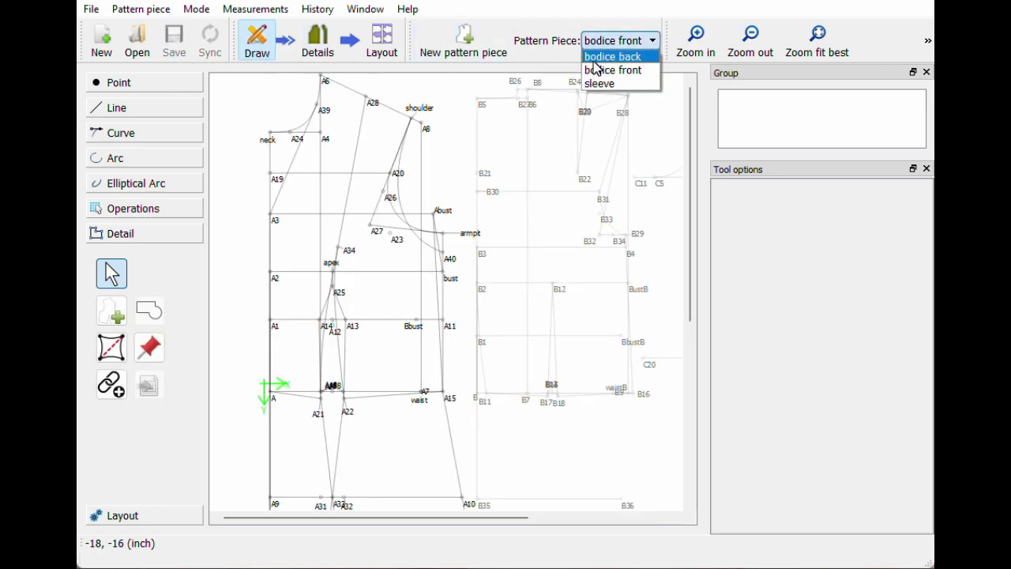
left_click(605, 57)
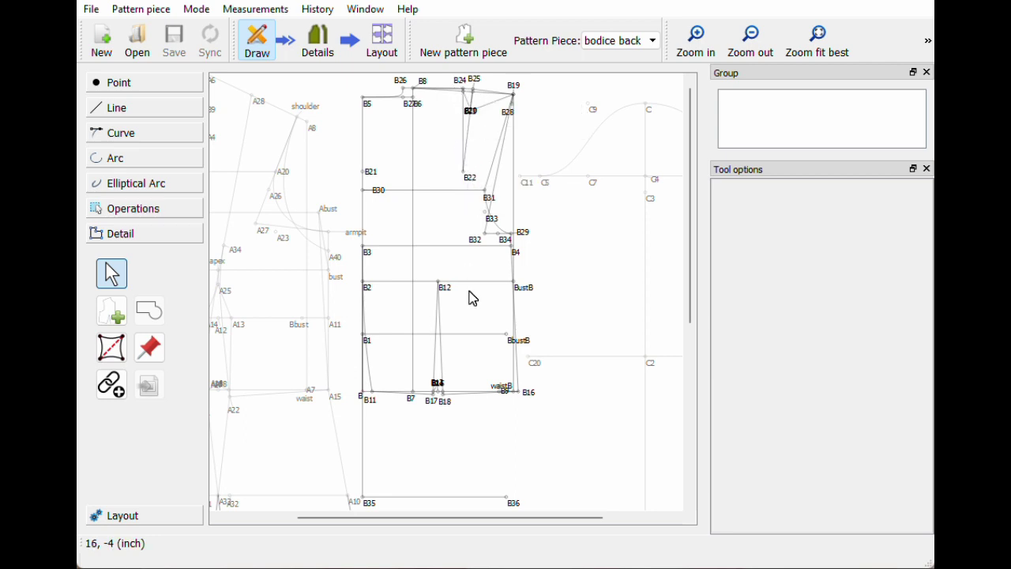
- Create a point from the X position of B12 and the Y position of B22
left_click(471, 184)
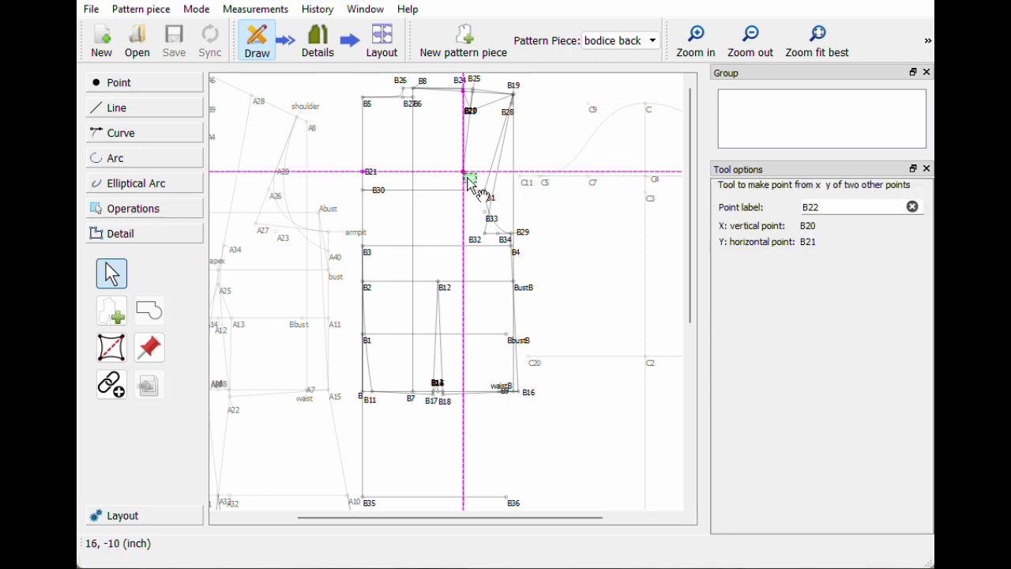
left_click(118, 81)
left_click(149, 250)
left_click(437, 284)
left_click(471, 180)
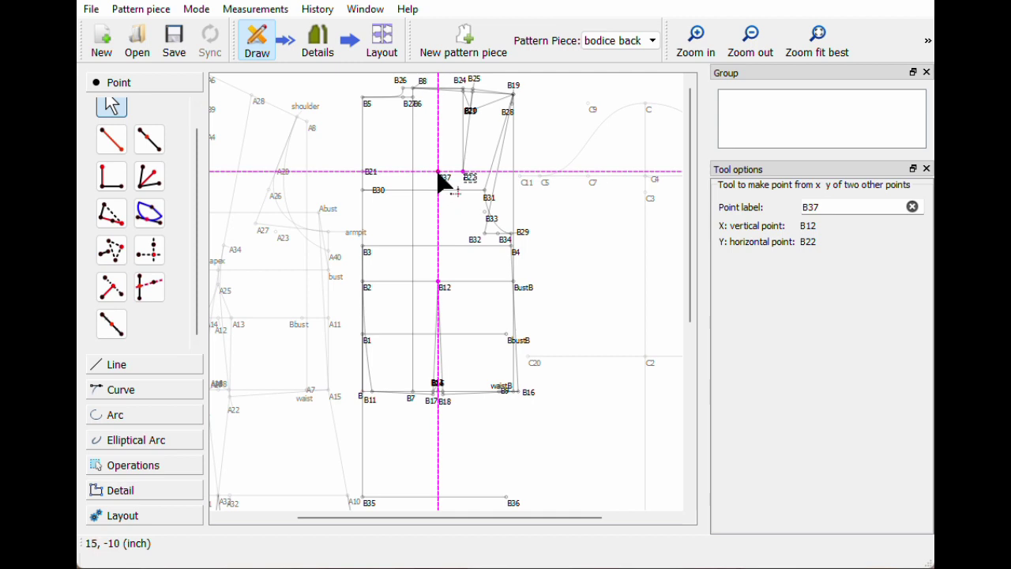
- Add a point along the line from B37 to B12 at a length of CurrentLength/2
left_click(110, 335)
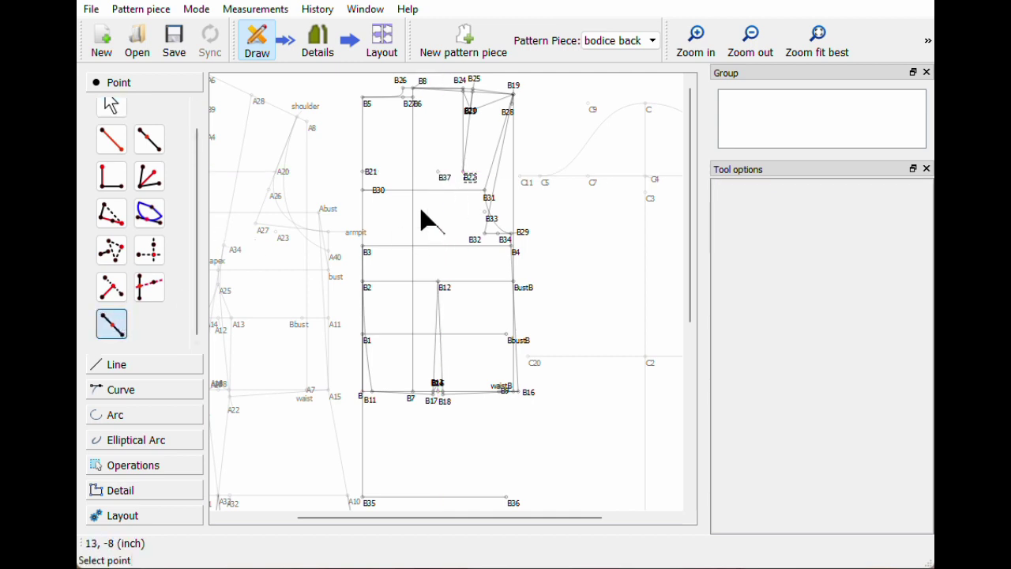
left_click(439, 171)
left_click(447, 289)
key("Return")
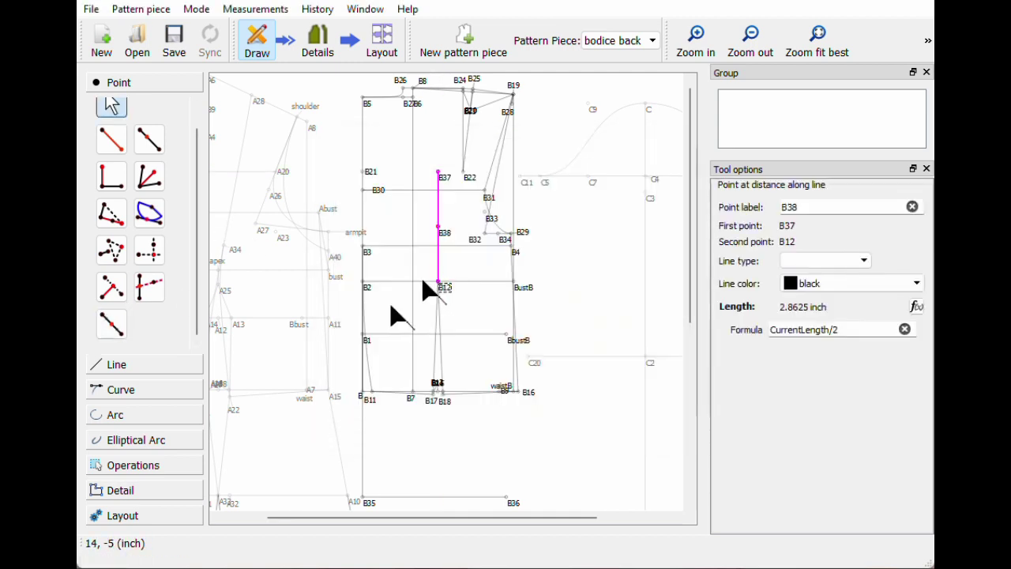
- Draw a cubic Bezier curve for the back princess seam using points B24, B38, B12 and B17
left_click(161, 389)
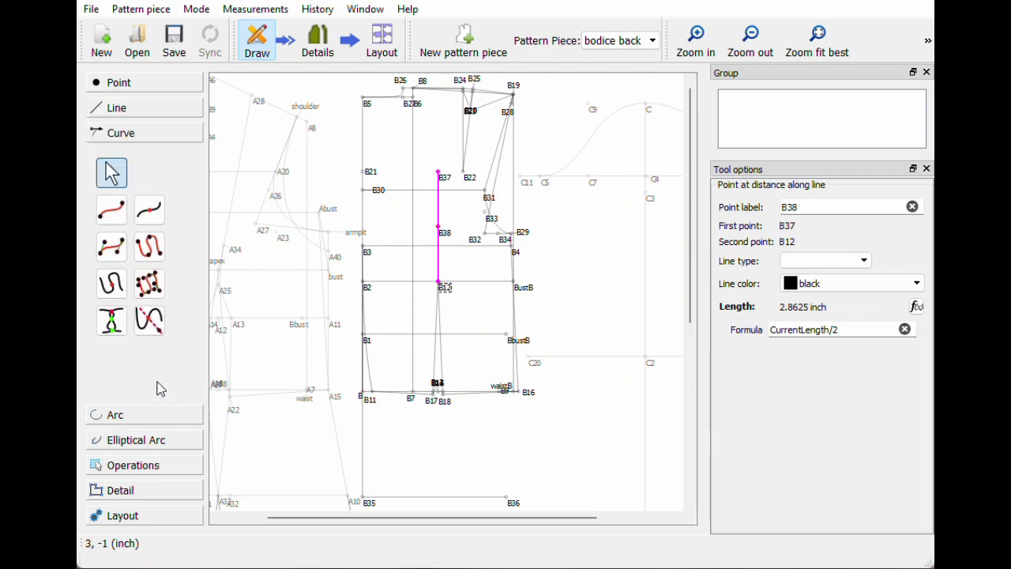
left_click(112, 249)
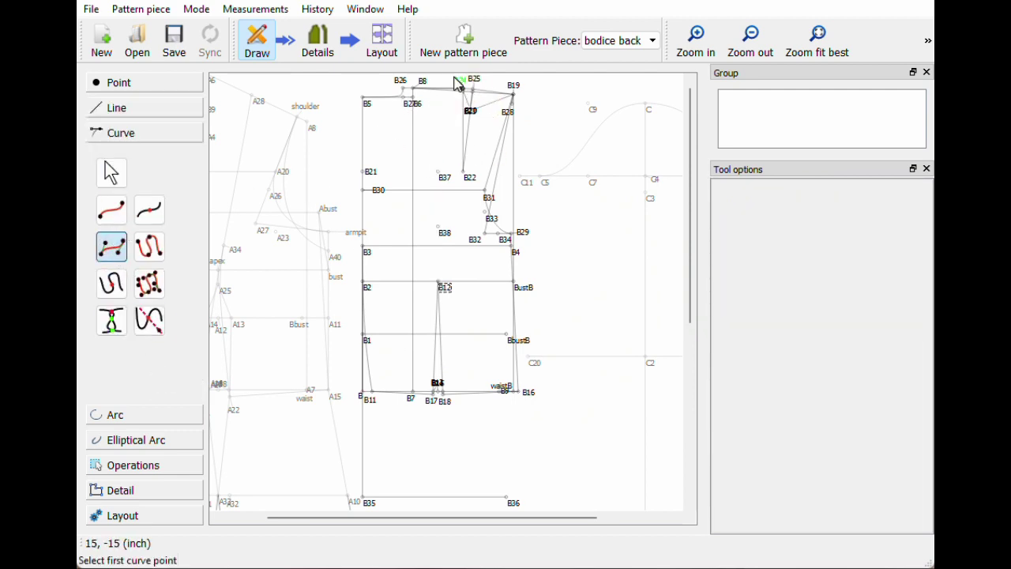
left_click(463, 88)
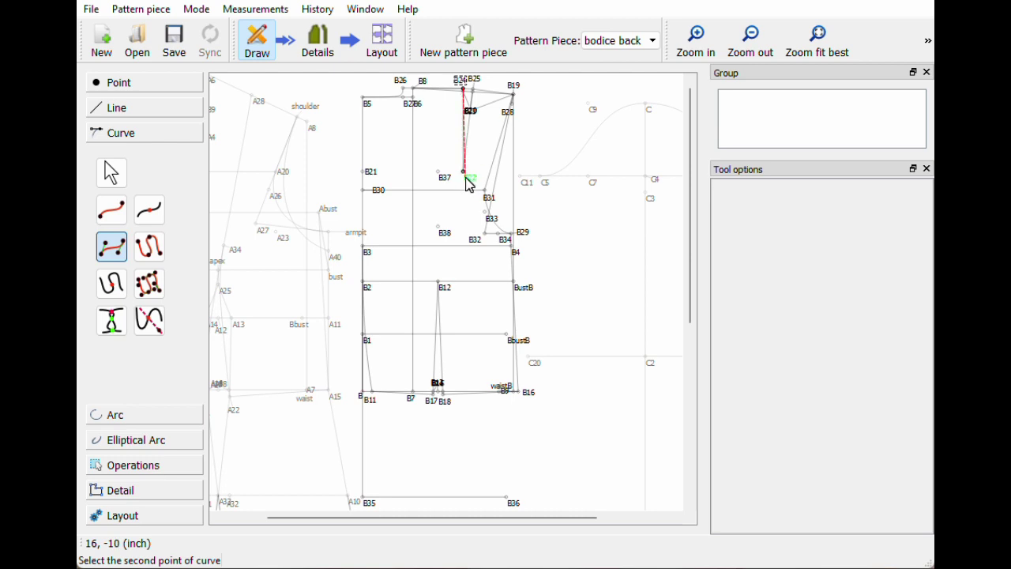
left_click(440, 228)
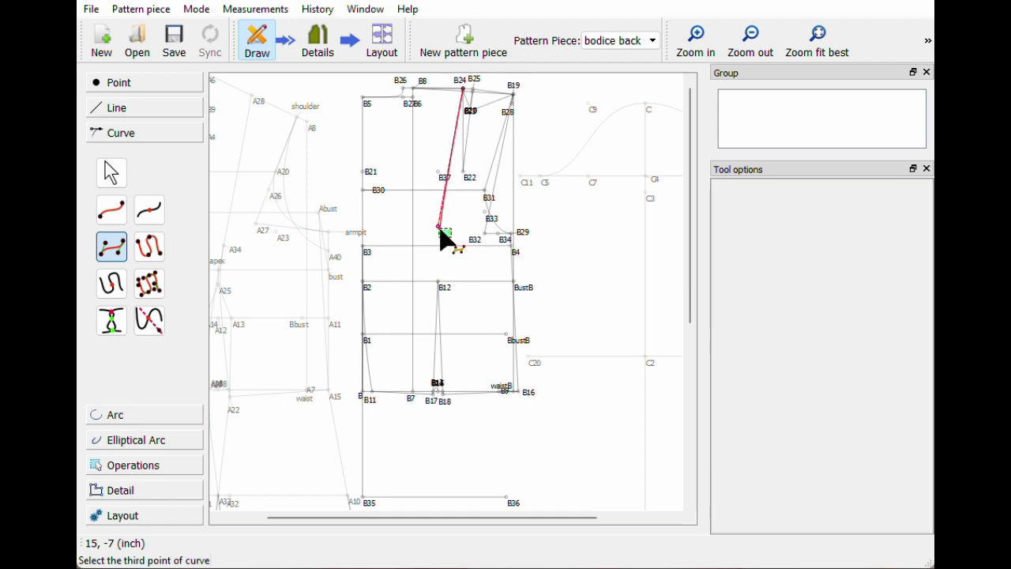
left_click(440, 283)
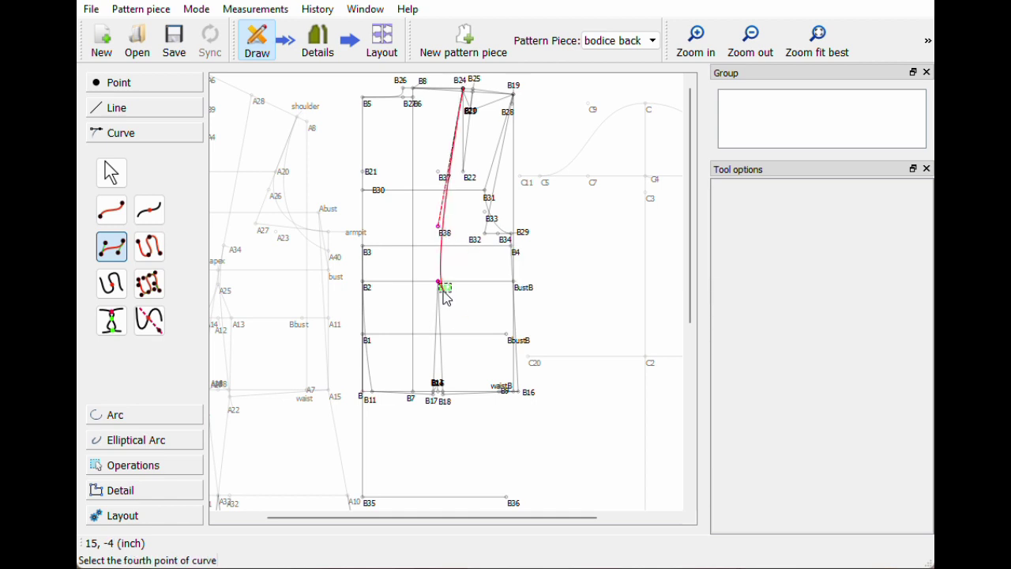
left_click(433, 395)
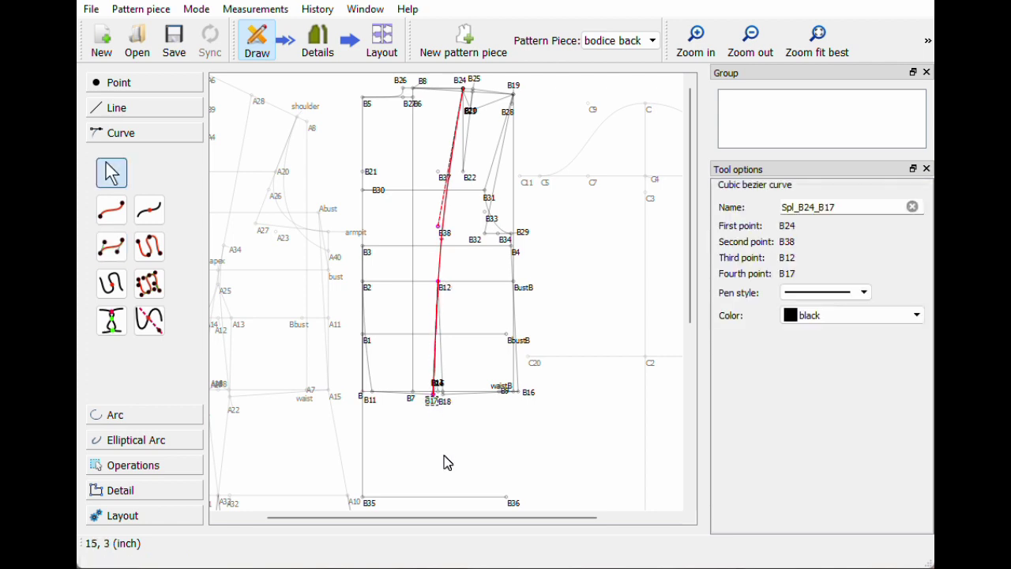
- Draw a cubic Bezier curve for the other back princess seam using points B18, B12, B38 and B25
left_click(111, 246)
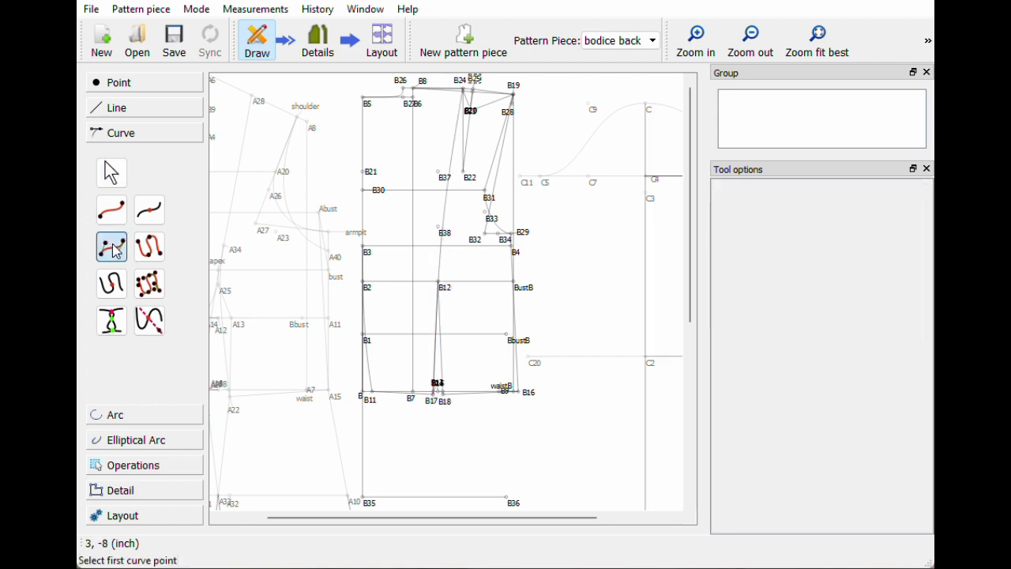
left_click(443, 394)
left_click(440, 227)
left_click(440, 228)
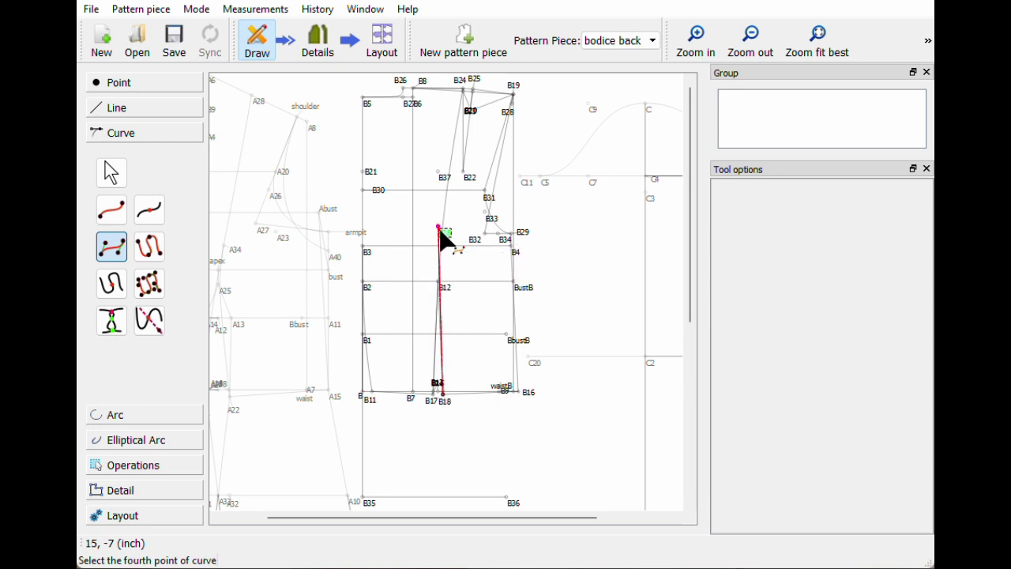
left_click(473, 82)
key("Escape")
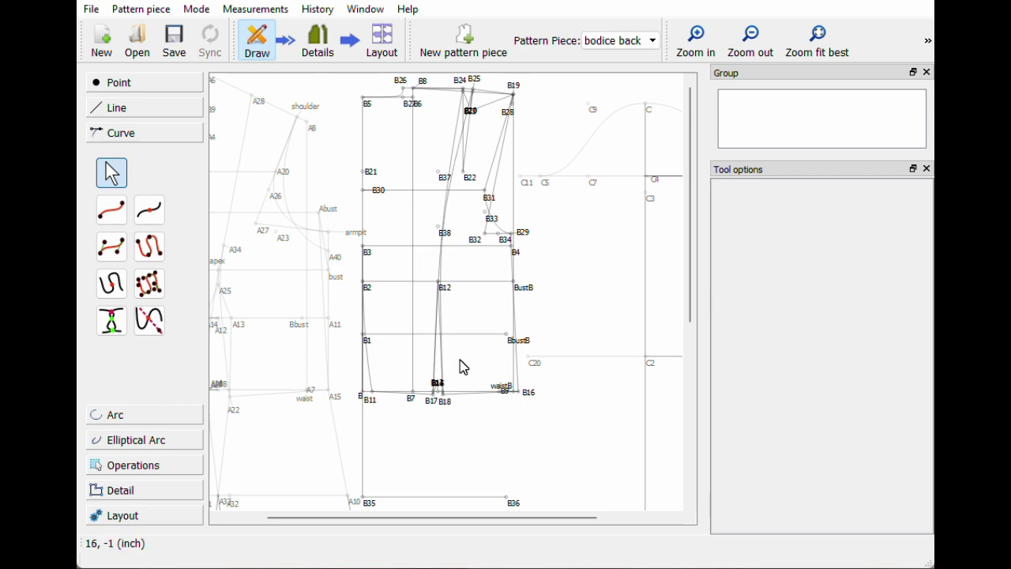
- Inspect how point B36 on the bodice back's high-hip line is defined, including its length formula and angle
scroll(465, 384, "down", 3)
scroll(469, 386, "up", 3)
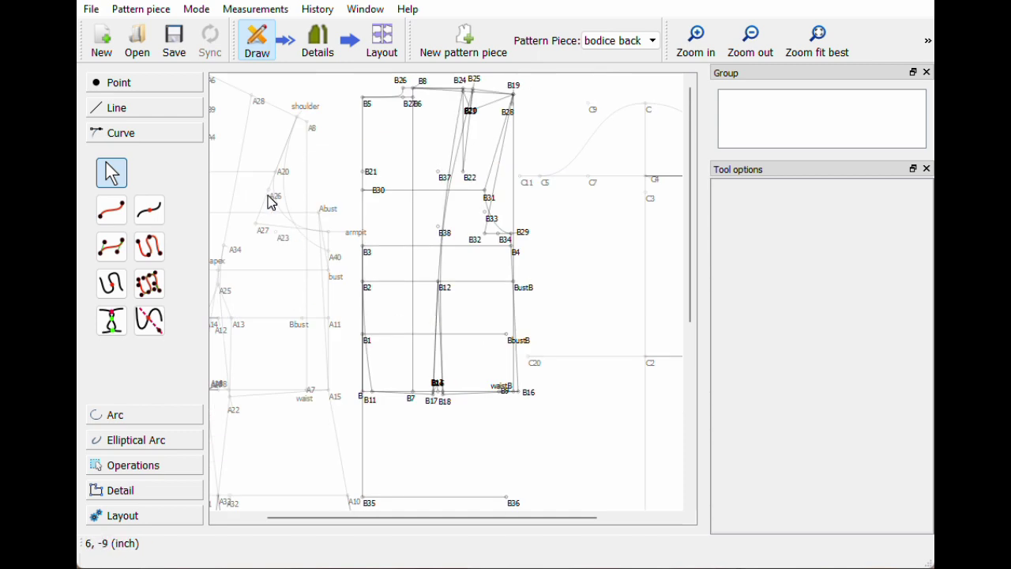
scroll(557, 376, "down", 1, "ctrl")
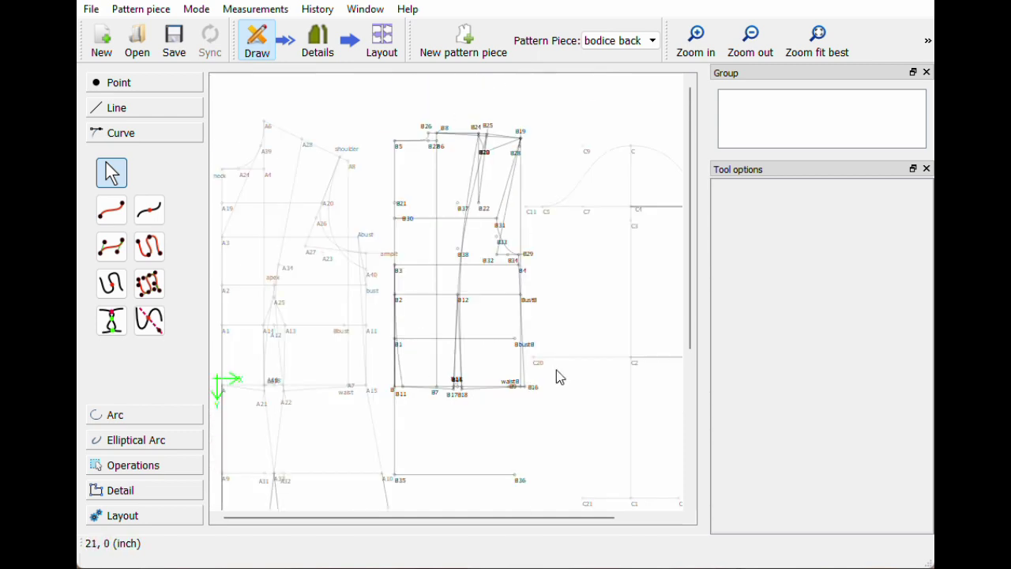
scroll(549, 373, "down", 3)
left_click(519, 372)
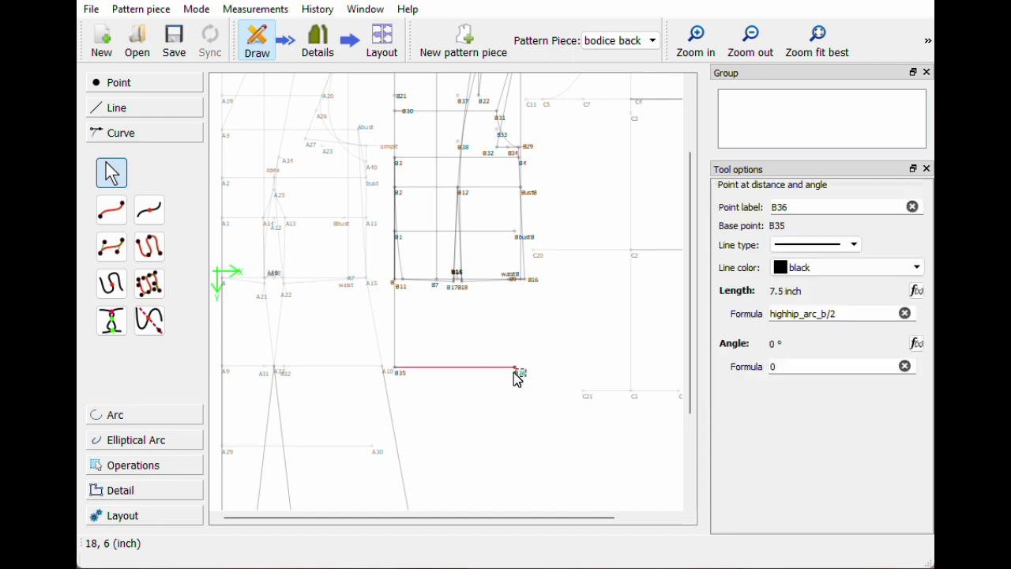
scroll(516, 379, "up", 1)
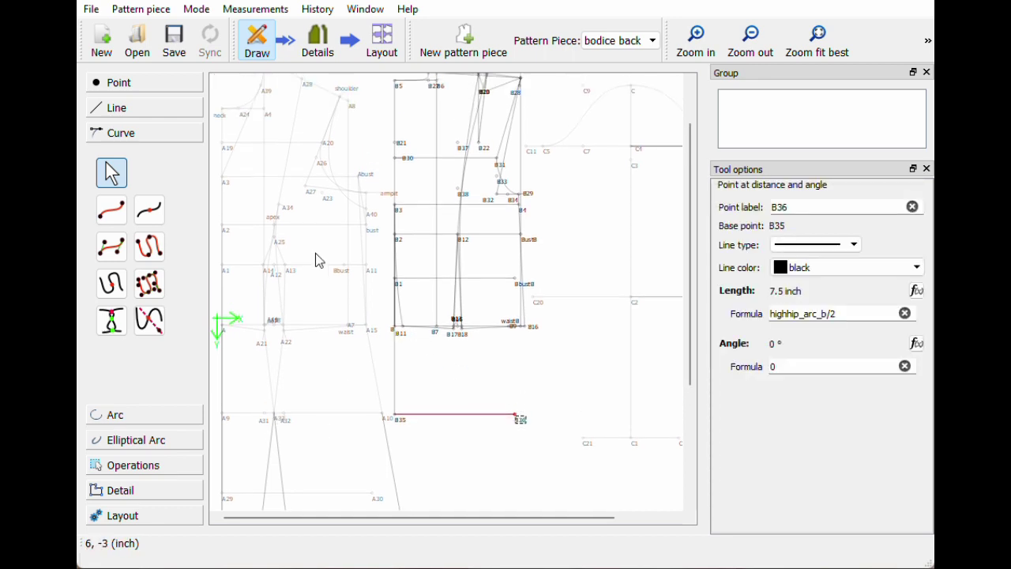
- Start a point at distance and angle from B, straight down with the angle set to 270°
left_click(118, 82)
left_click(111, 139)
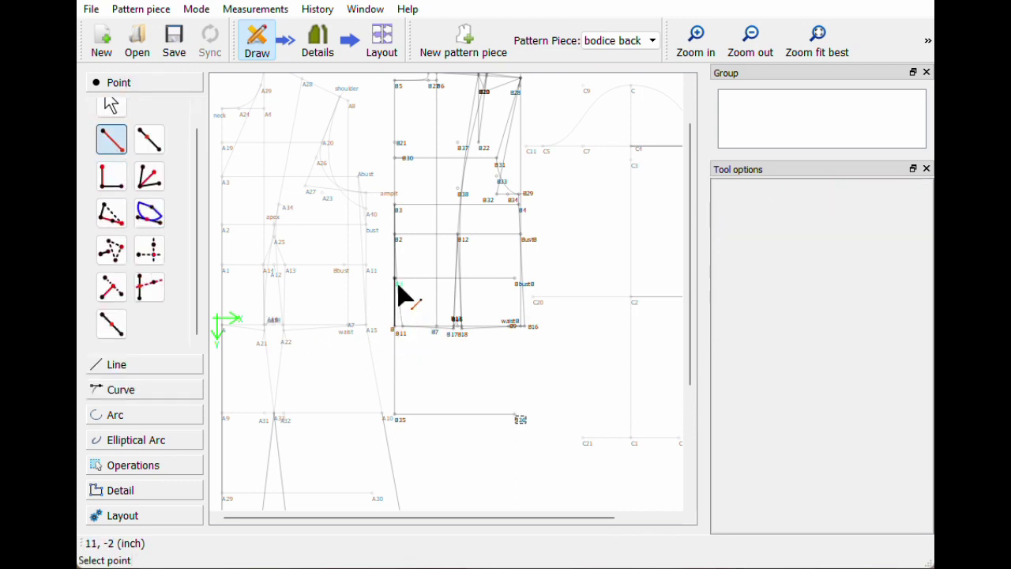
left_click(394, 332)
left_click(397, 460)
left_click(400, 253)
left_click_drag(400, 253, 347, 255)
type("07")
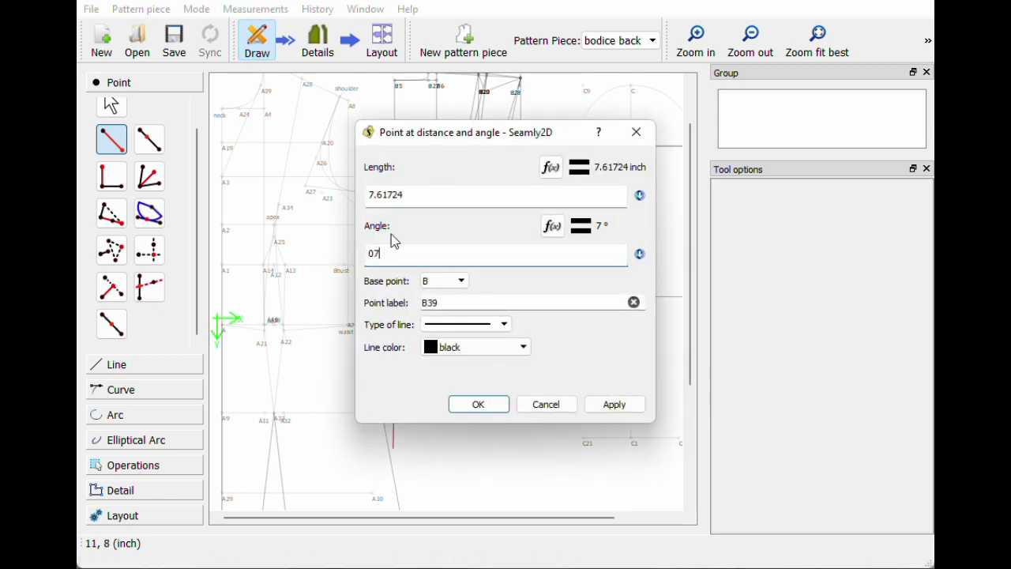
key("BackSpace")
type("270")
- Set the new point's length formula to the waist_to_hip_b measurement and create the point
left_click(550, 166)
key("BackSpace")
key("BackSpace")
key("BackSpace")
key("BackSpace")
key("BackSpace")
key("BackSpace")
key("BackSpace")
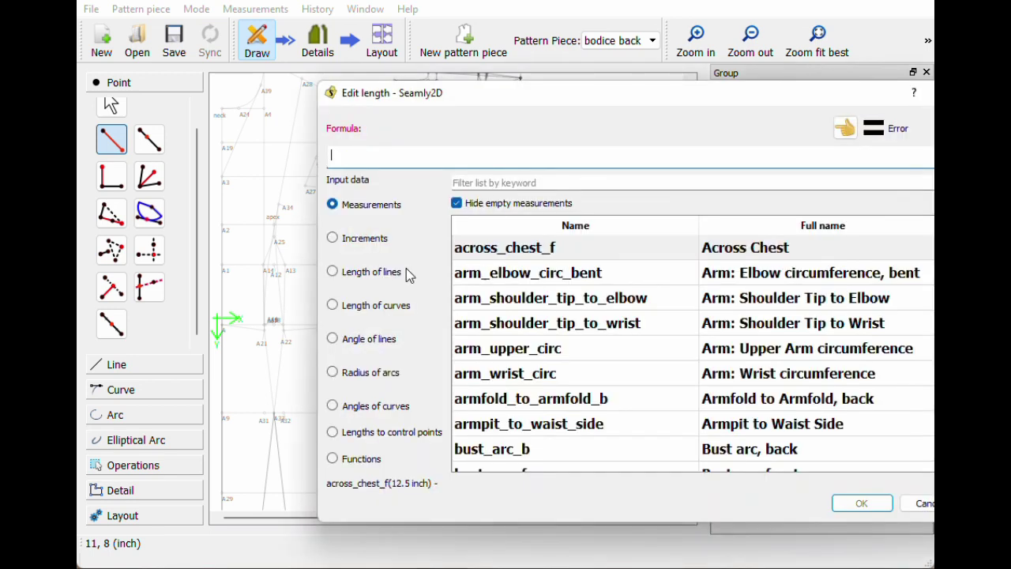
left_click(399, 272)
left_click(358, 209)
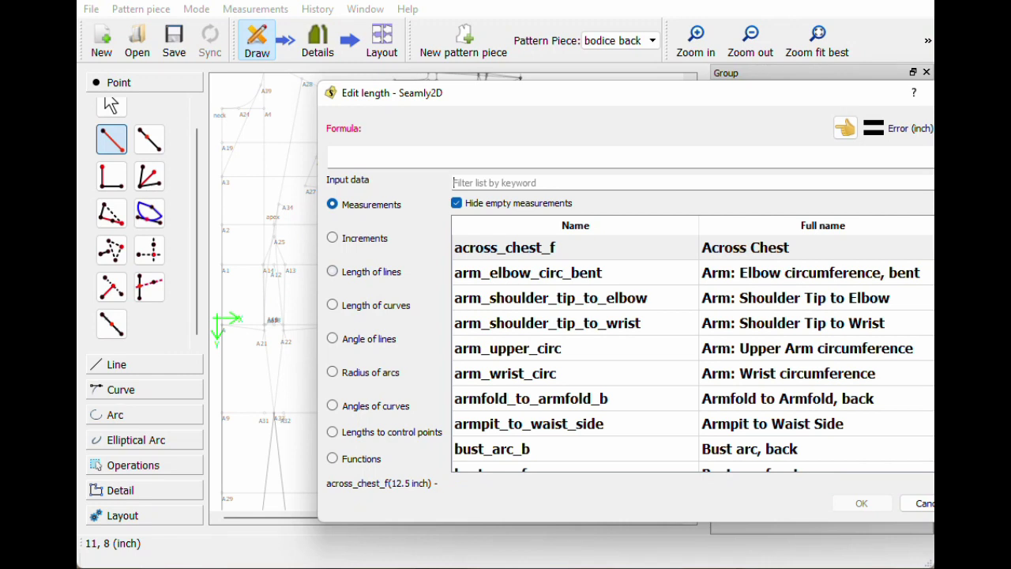
type("hip")
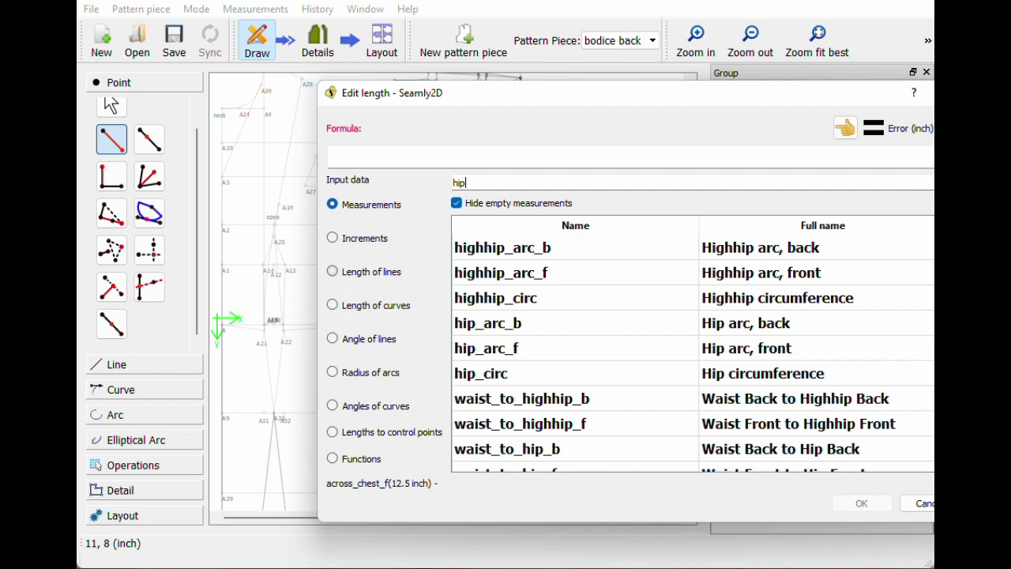
left_click(496, 455)
double_click(624, 460)
left_click(861, 503)
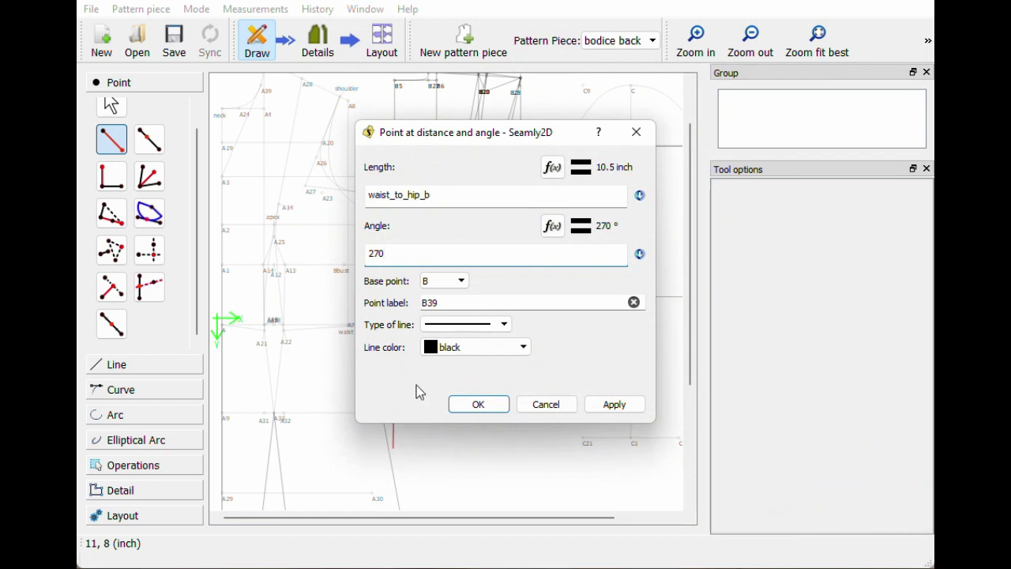
left_click(478, 404)
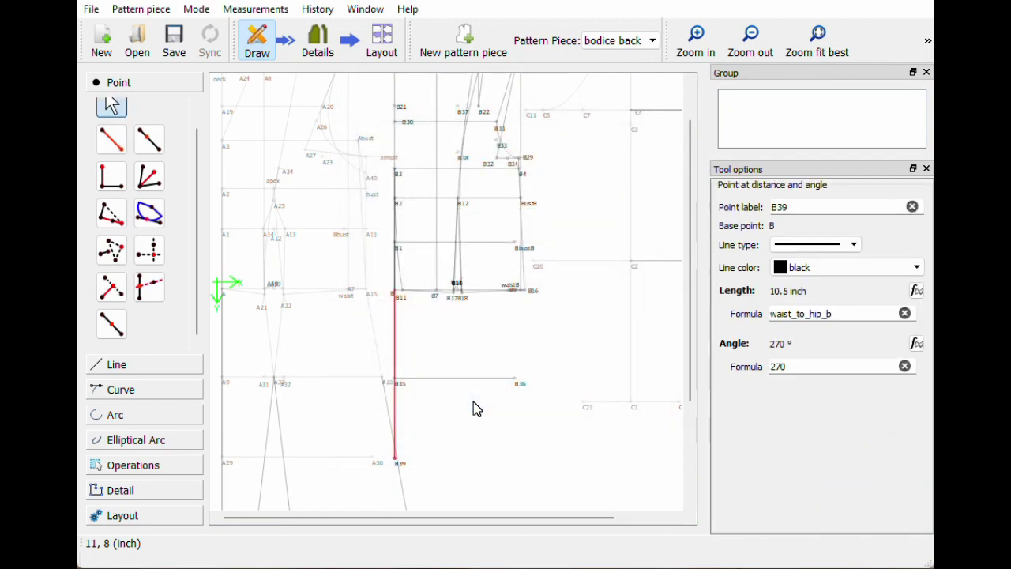
- Start a point at distance and angle from B39 with the angle set to 0°
left_click(111, 139)
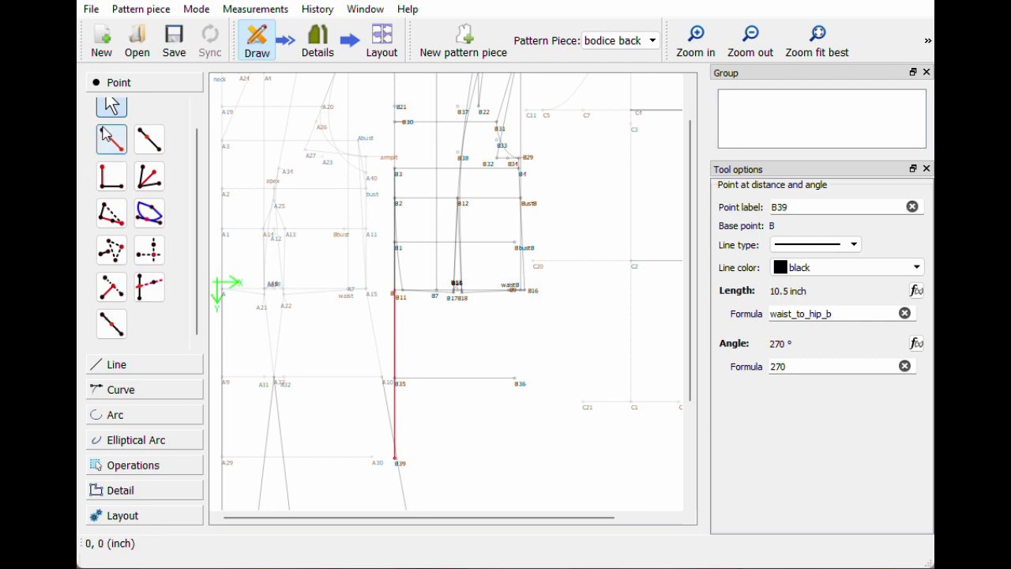
left_click(400, 463)
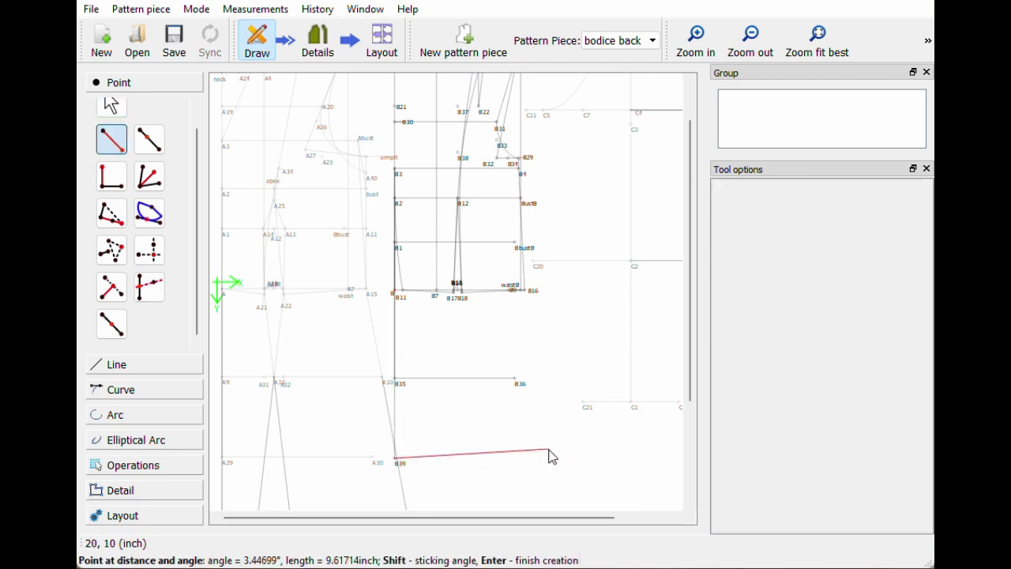
left_click(548, 449)
double_click(388, 253)
type("0")
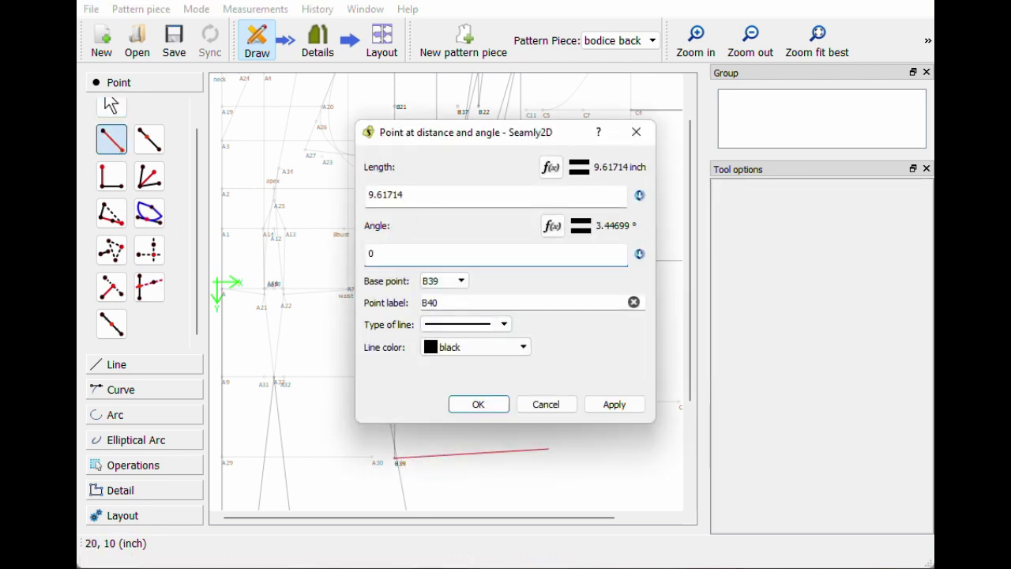
- Set the length formula to hip_arc_b/2 and create the end point of the back hip line
left_click(544, 170)
key("BackSpace")
key("BackSpace")
key("BackSpace")
key("BackSpace")
key("BackSpace")
key("BackSpace")
key("BackSpace")
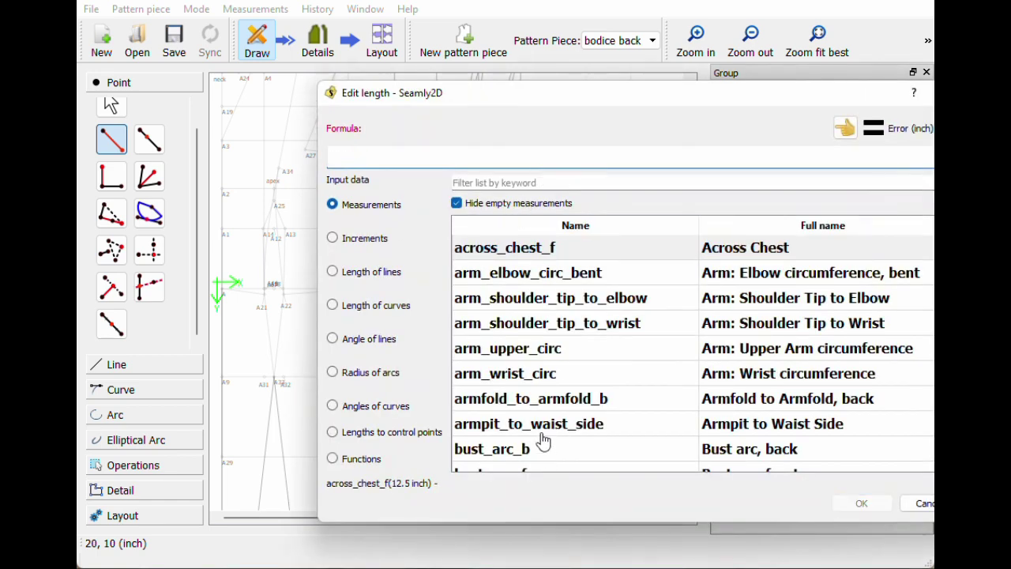
left_click(470, 182)
type("hip")
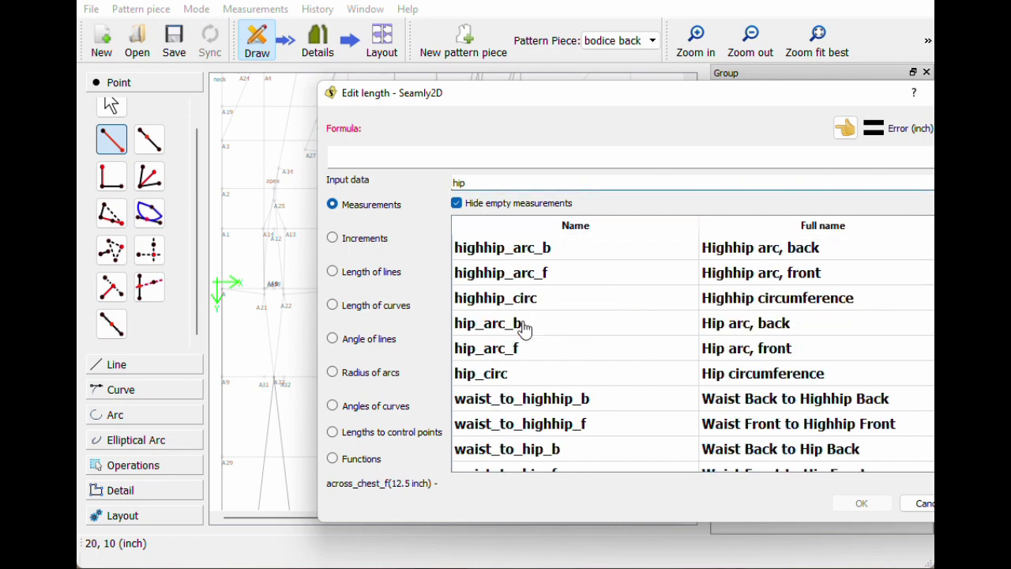
double_click(510, 324)
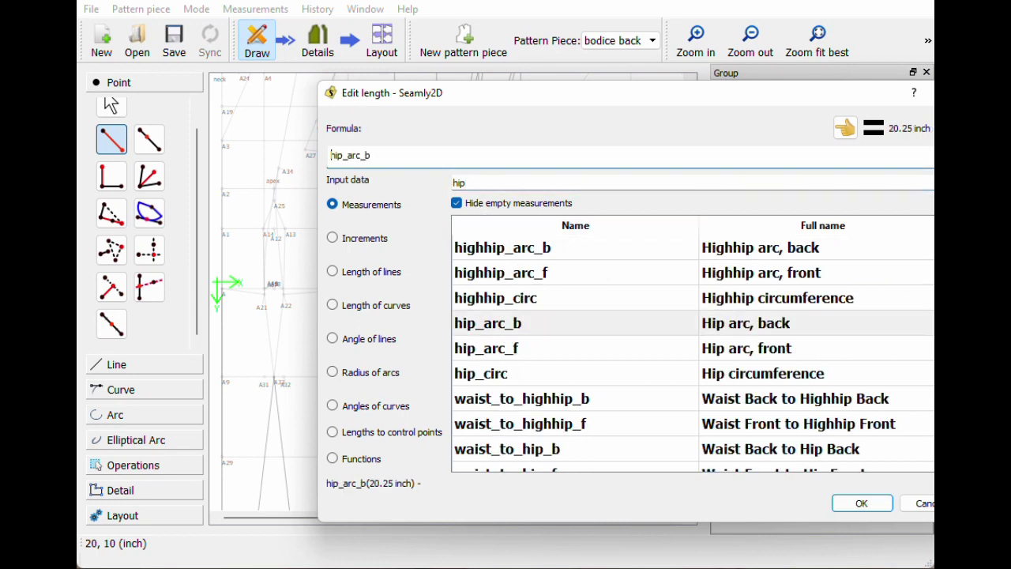
type("/2")
left_click(861, 504)
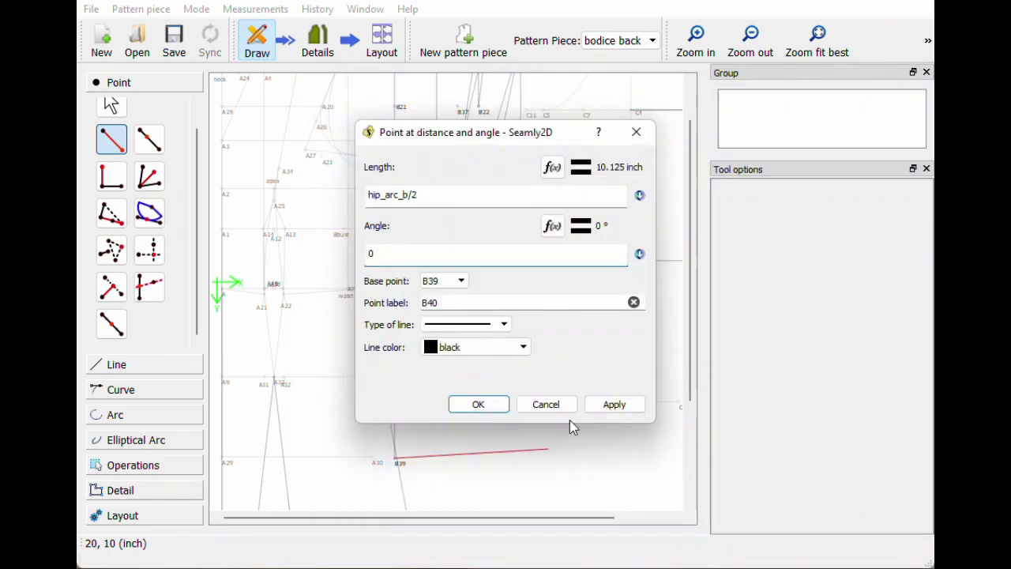
left_click(479, 405)
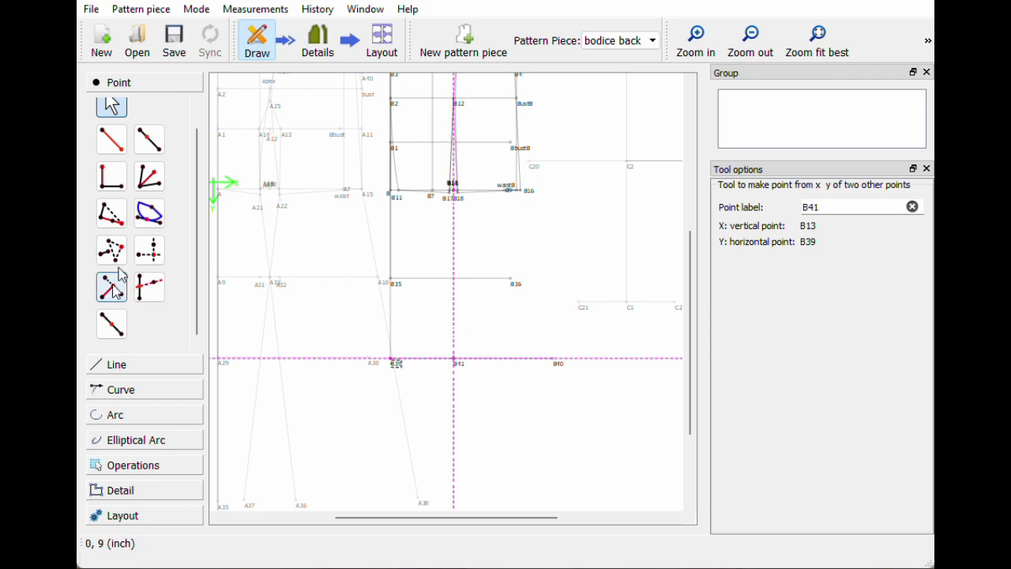
- Create a point from the X position of B16 and the Y position of B40
left_click(157, 258)
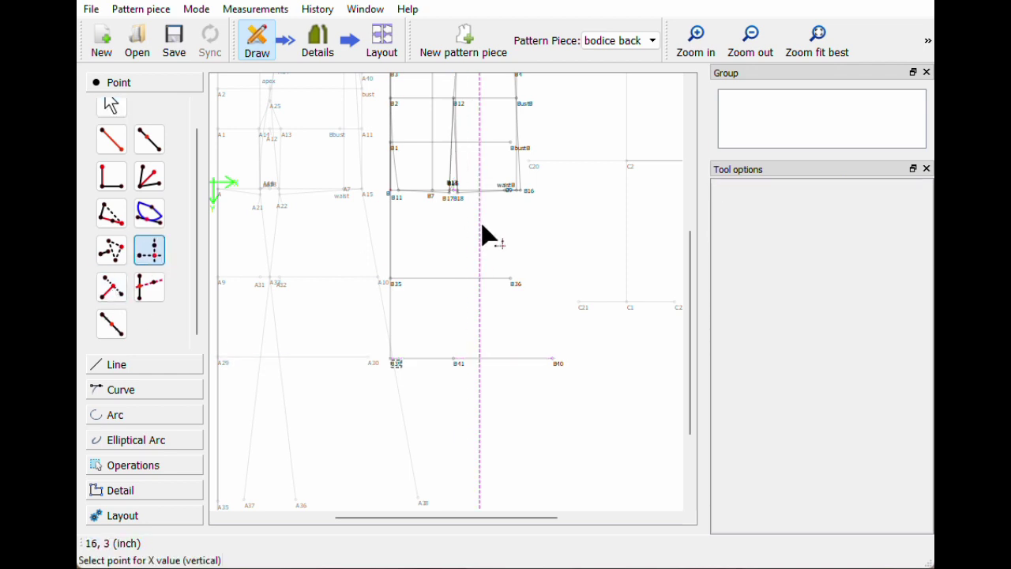
left_click(526, 191)
left_click(561, 366)
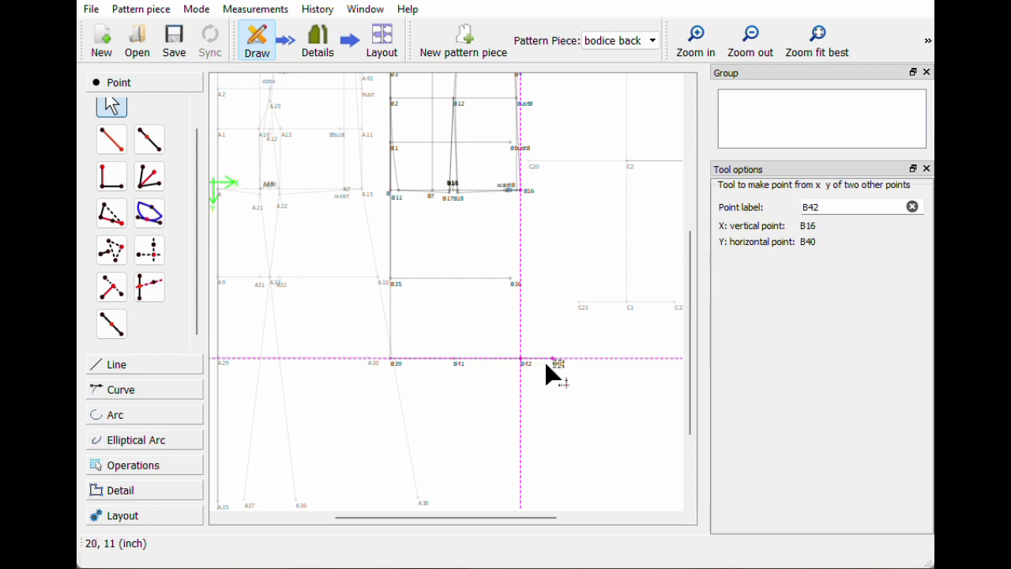
left_click(552, 385)
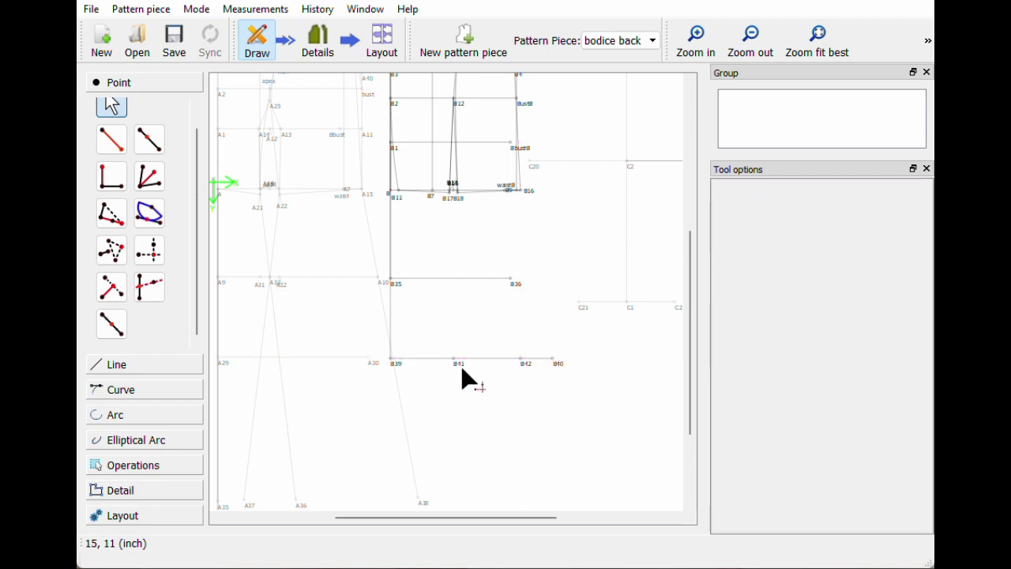
- Delete point B41 between B39 and B42, and add a point from B42 towards B40 at a length of CurrentLength/2
key("shift+slash")
left_click(522, 360)
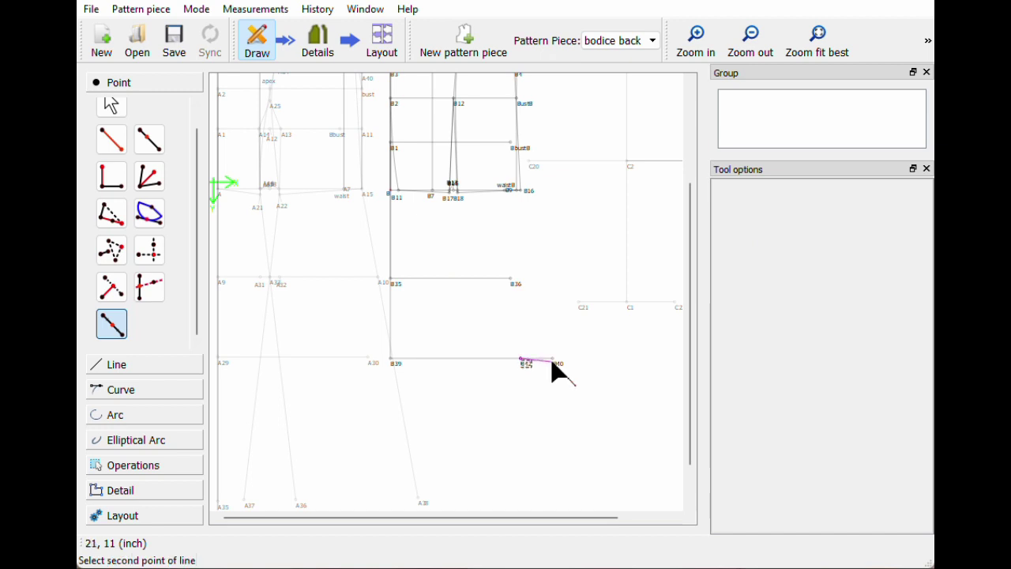
left_click(556, 364)
key("Return")
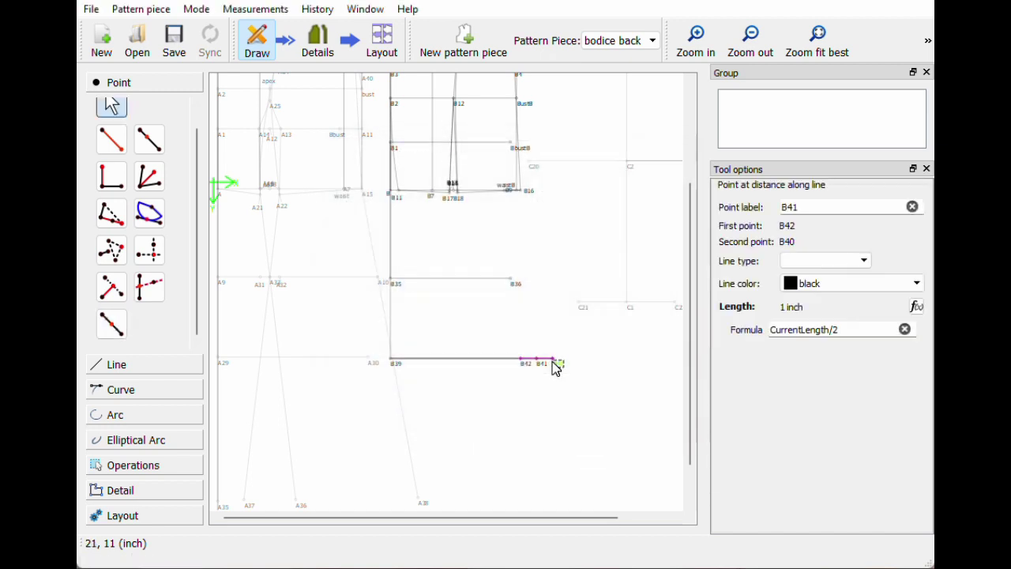
left_click(521, 368)
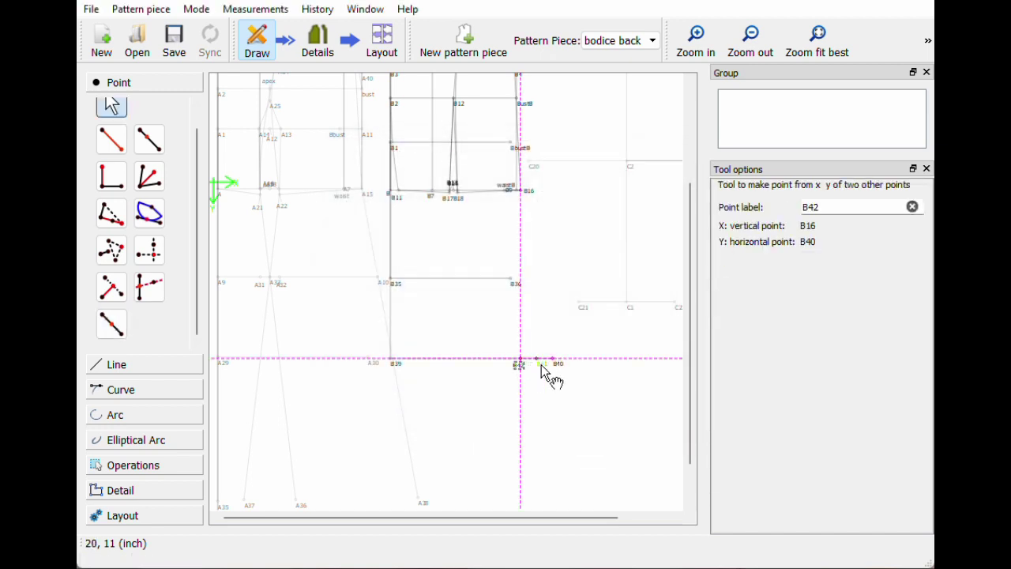
left_click(542, 366)
- Draw the back side seam line from the waist point B16 to the hip point B41
left_click(150, 366)
left_click(111, 185)
left_click(522, 192)
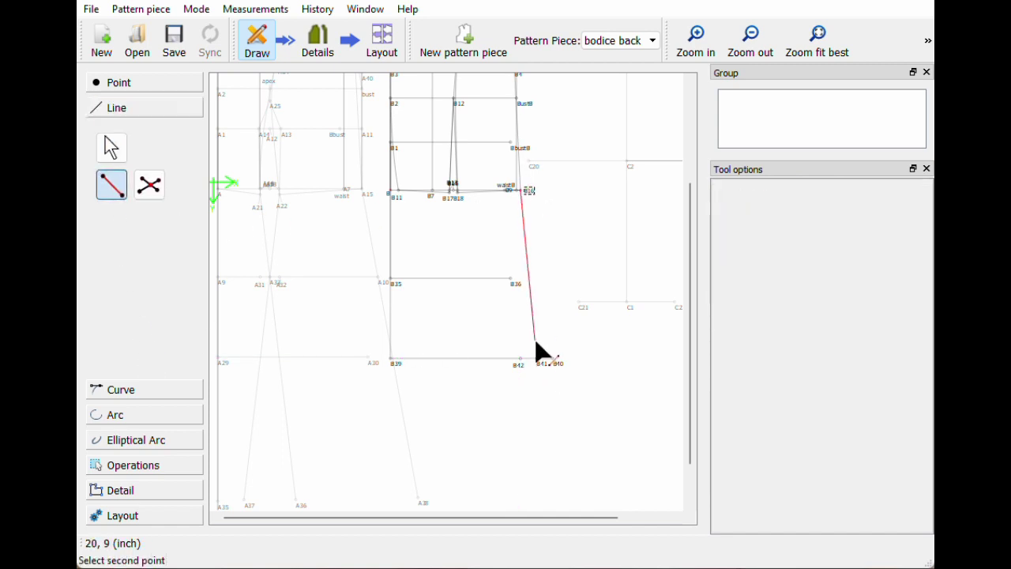
left_click(541, 364)
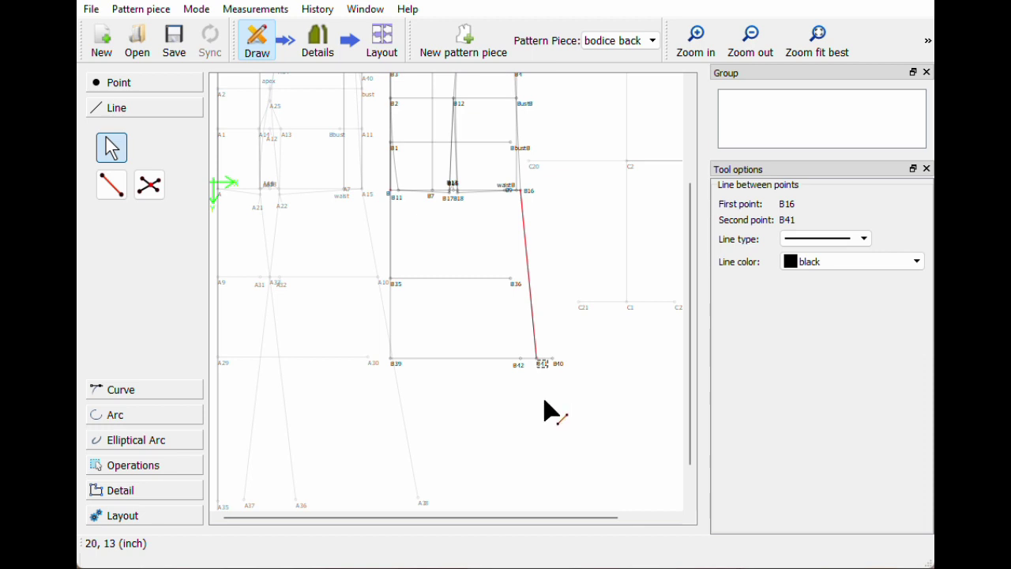
left_click(545, 401)
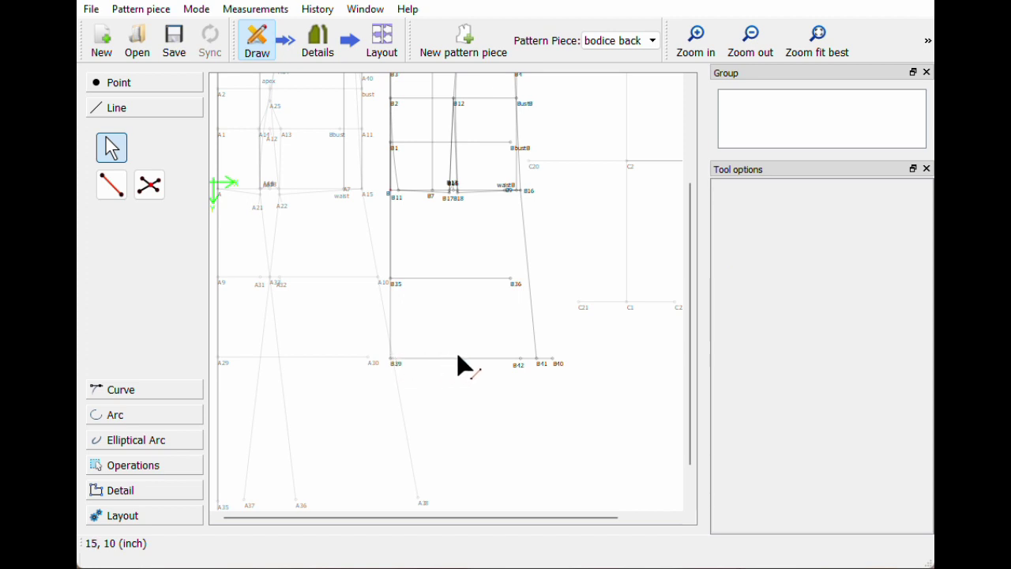
- Create a point from the X position of B13 and the Y position of B39
left_click(121, 87)
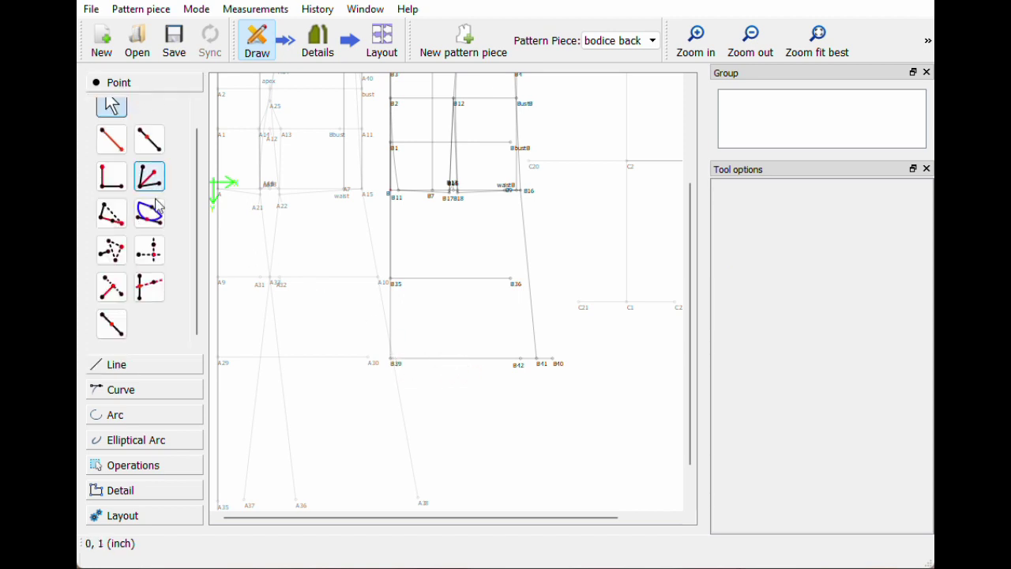
left_click(150, 251)
scroll(482, 244, "up", 3)
left_click(425, 130)
scroll(457, 237, "down", 3)
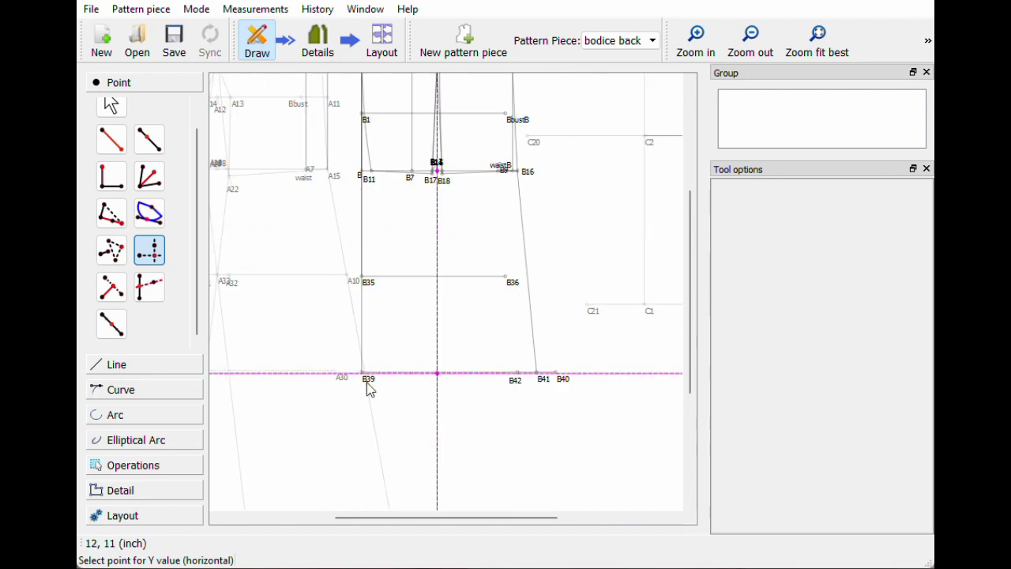
left_click(363, 372)
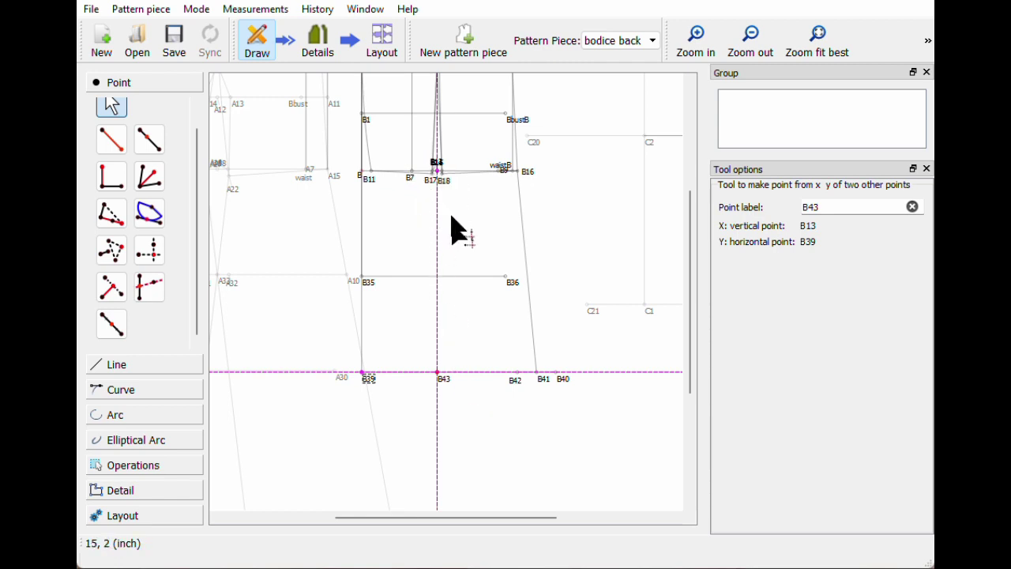
- Add a midpoint between hip points B41 and B40 at a length of CurrentLength/2
left_click(111, 325)
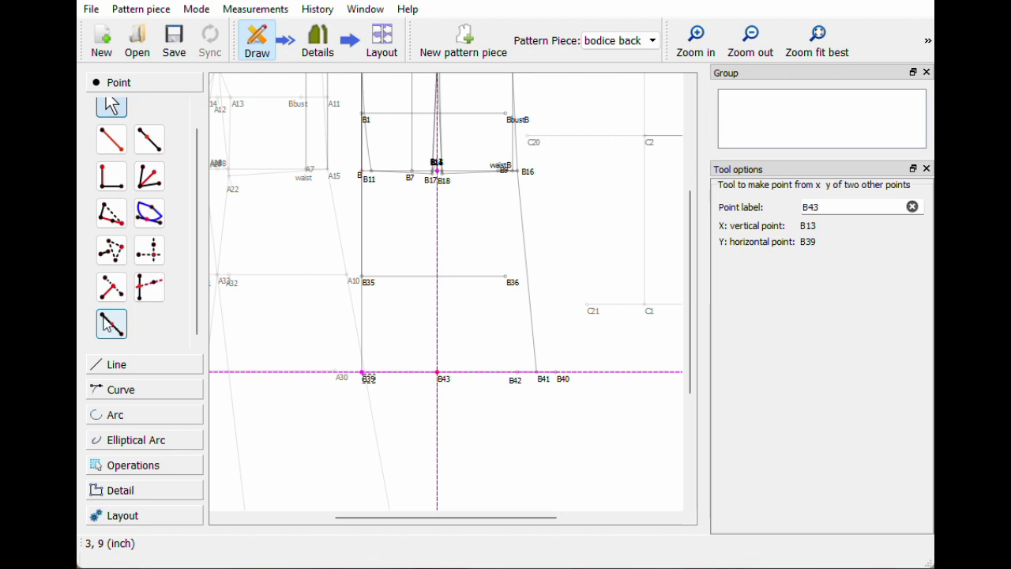
left_click(537, 372)
left_click(557, 372)
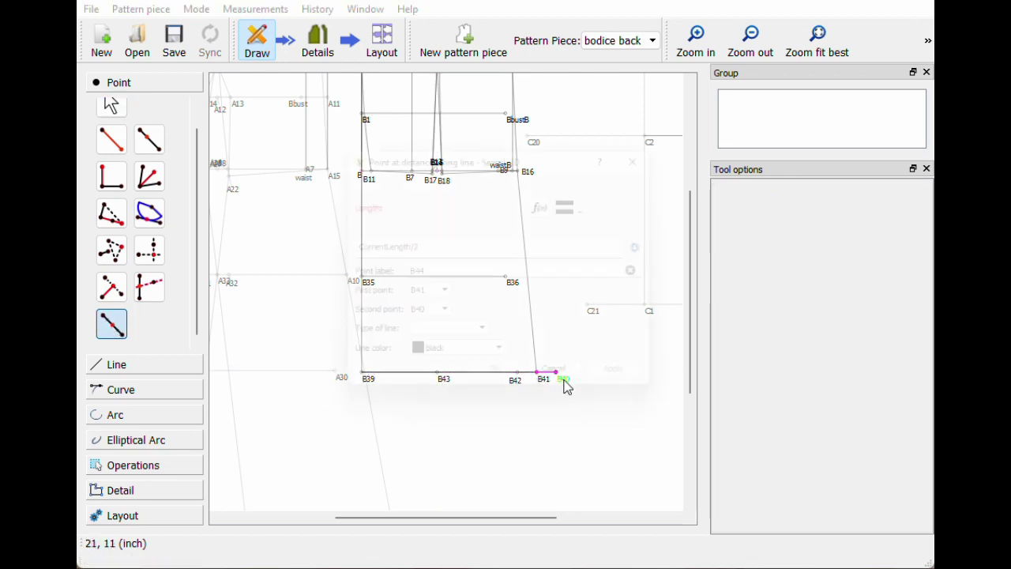
left_click(520, 390)
left_click(531, 381)
left_click(538, 372)
left_click(557, 373)
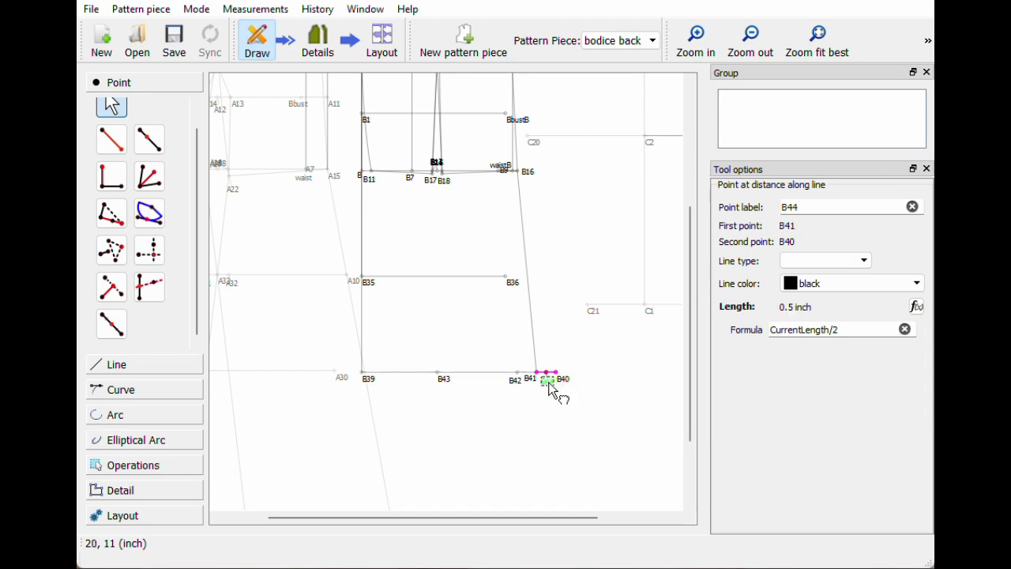
left_click(575, 447)
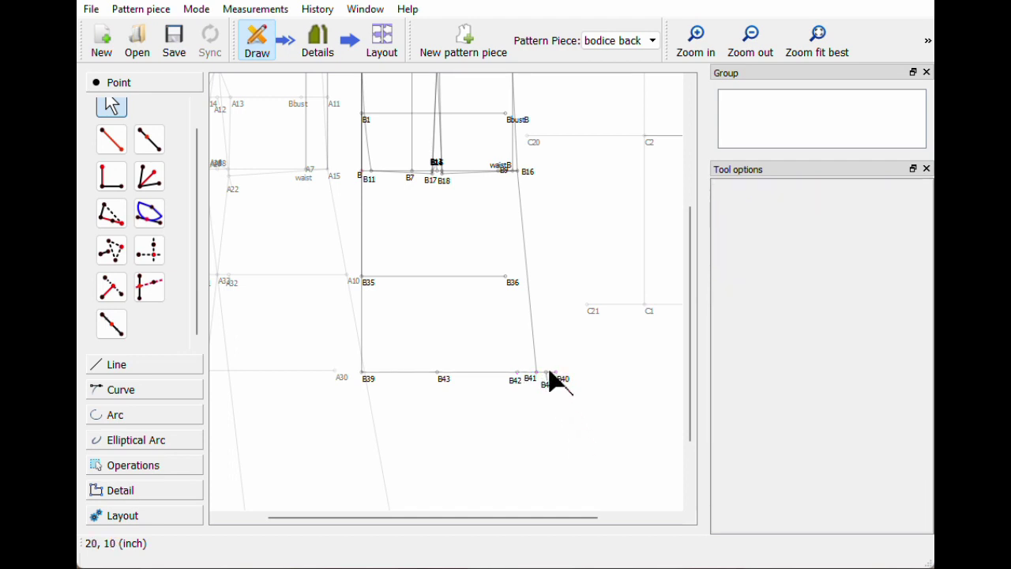
- Add a point along the hip line from B43 towards B39, using Line_B44_B40 as its length, and copy that formula
left_click(151, 142)
left_click(439, 373)
left_click(368, 377)
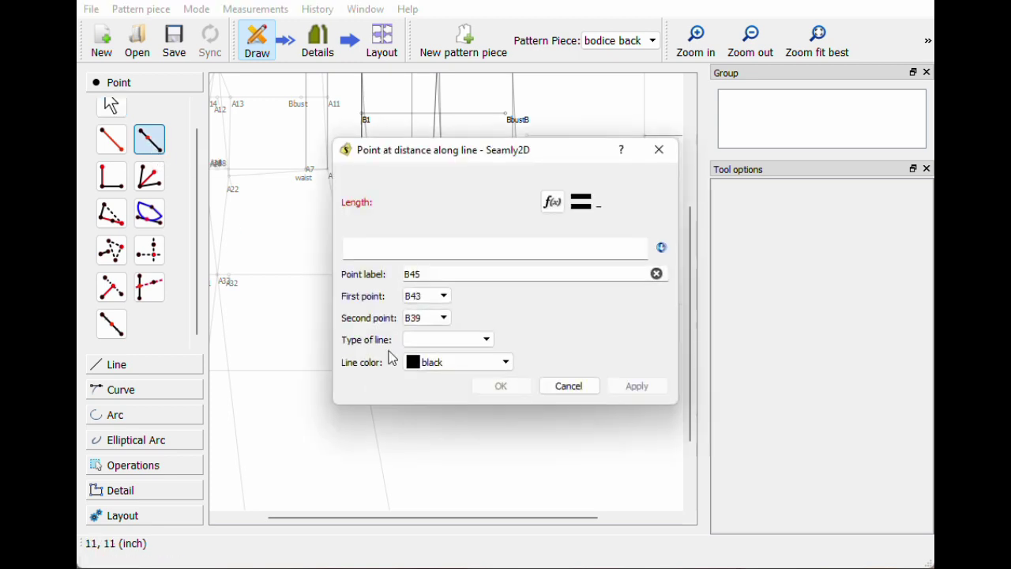
left_click_drag(449, 158, 711, 97)
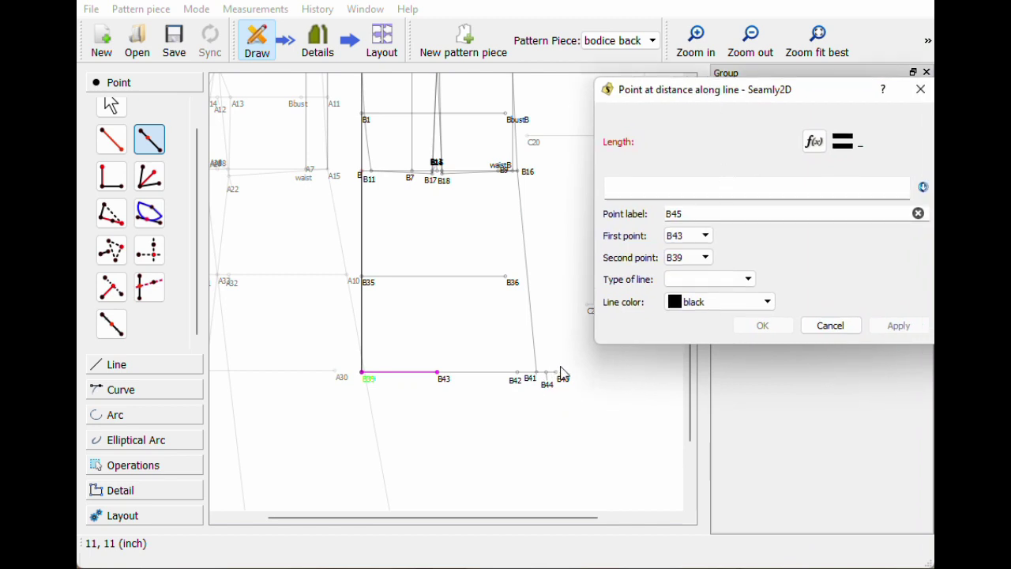
left_click(806, 147)
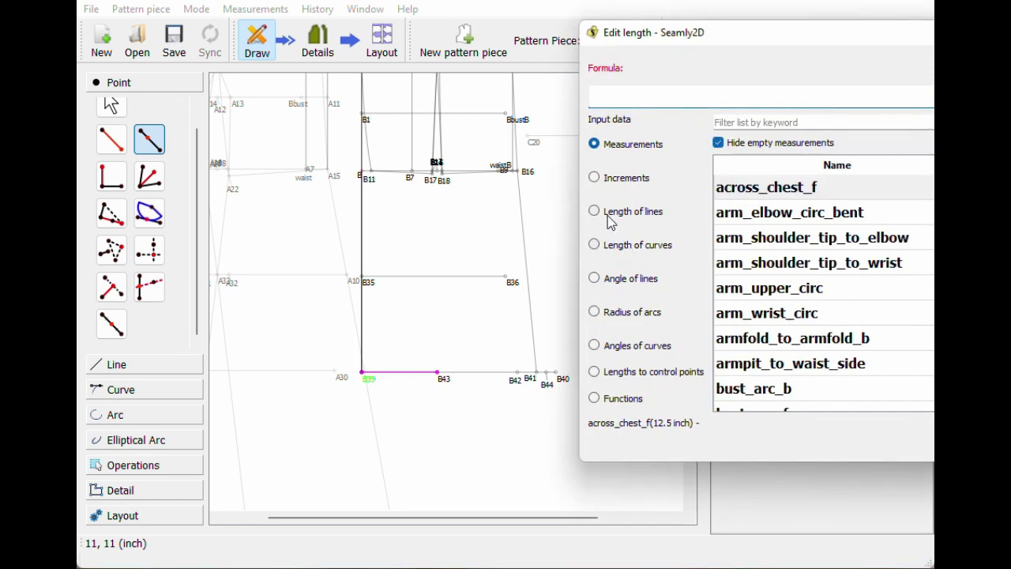
left_click(628, 212)
left_click(778, 126)
type("44")
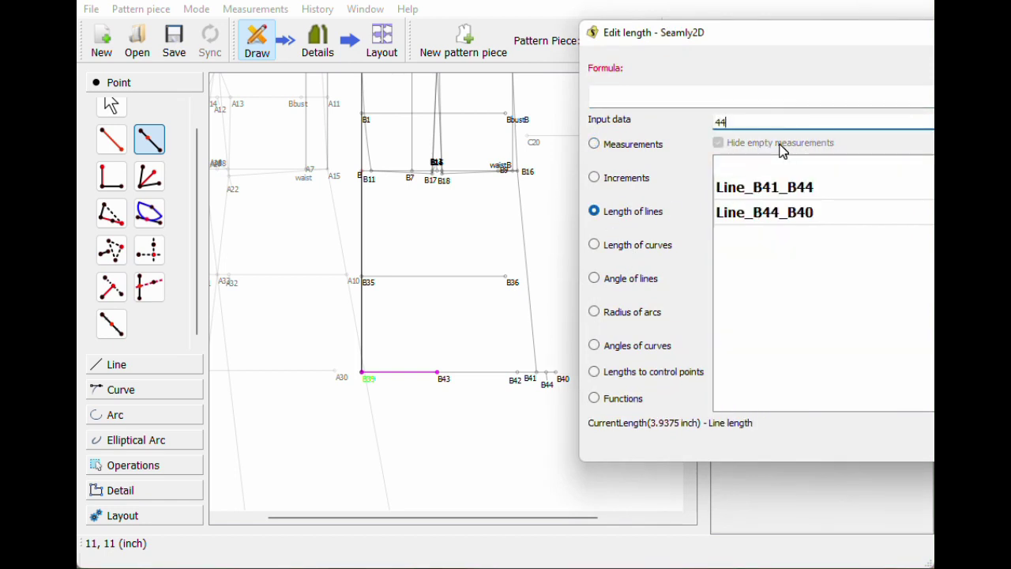
double_click(782, 213)
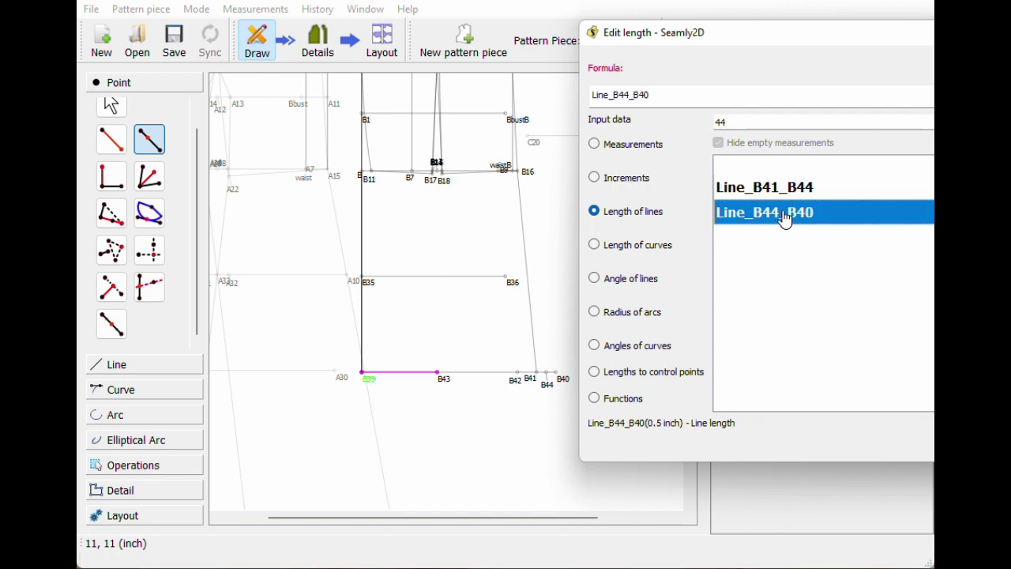
double_click(620, 95)
key("ctrl+c")
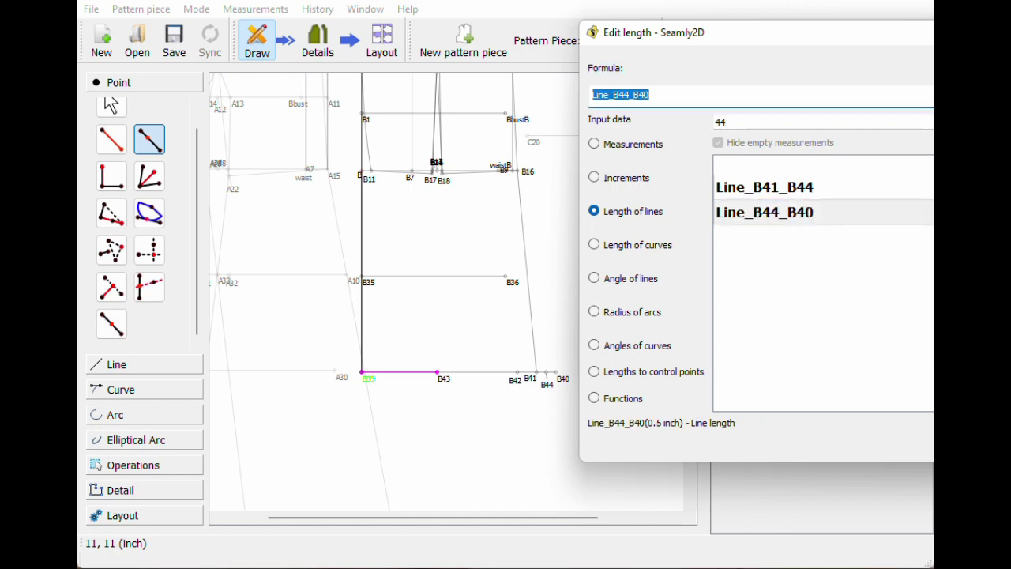
key("Return")
left_click(758, 326)
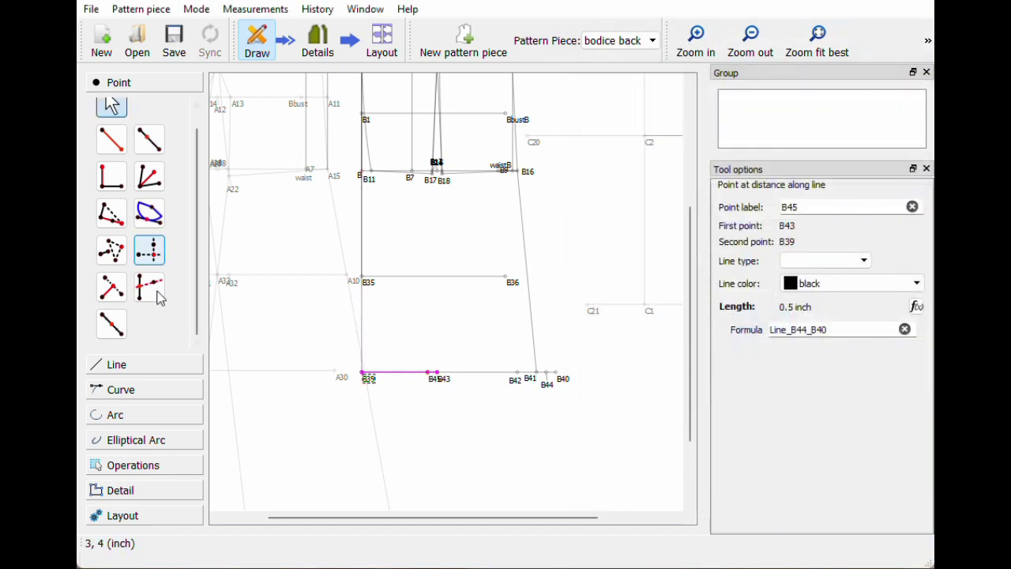
- Add a matching point from B43 towards B41 at a length of Line_B44_B40
left_click(149, 139)
left_click(438, 372)
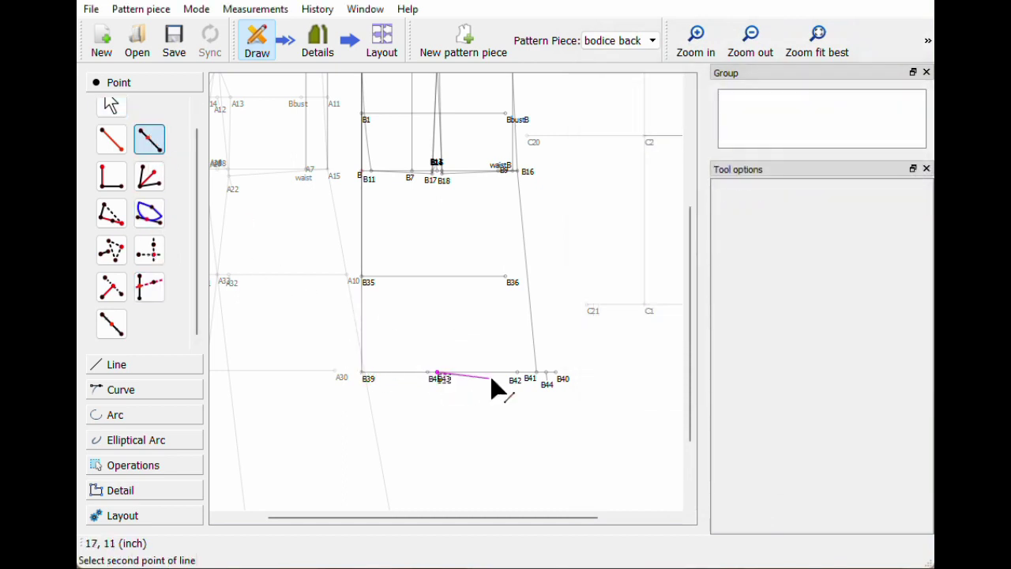
left_click(536, 372)
key("ctrl+v")
left_click(501, 386)
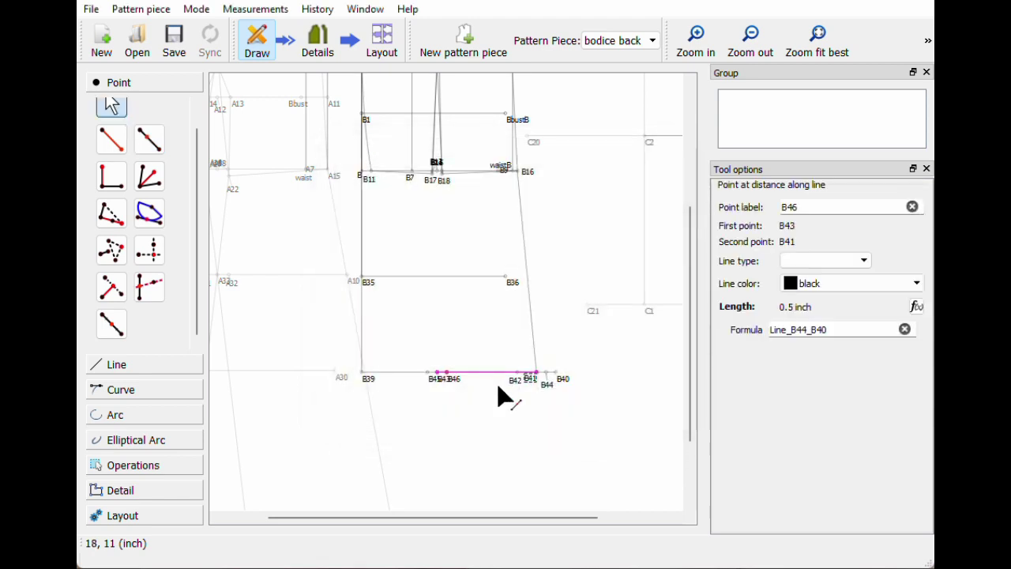
left_click(435, 380)
- Draw the crossing back princess seam lines from B17 to B46 and from B18 to B45, and save the pattern
left_click(117, 366)
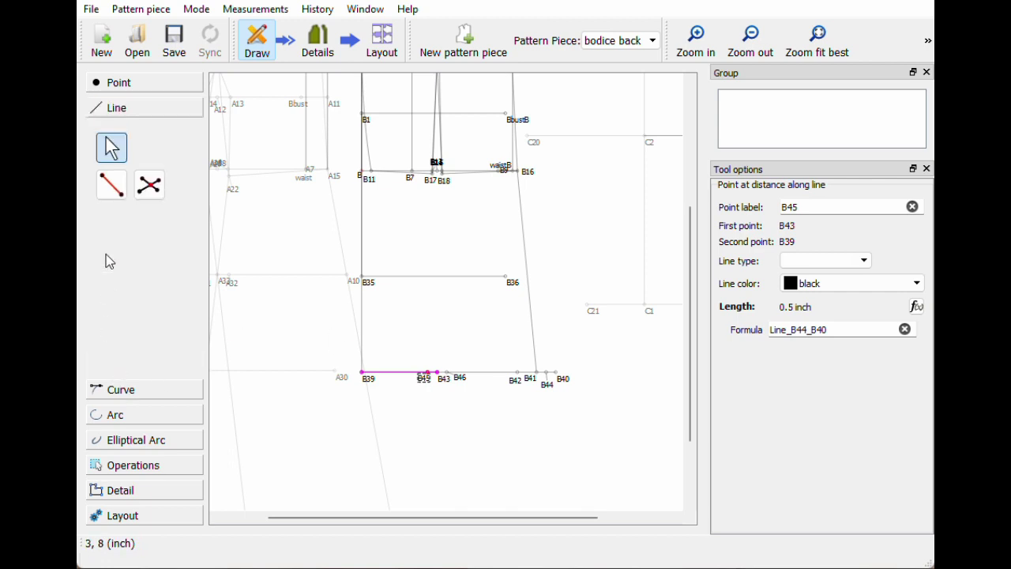
left_click(111, 184)
left_click(432, 180)
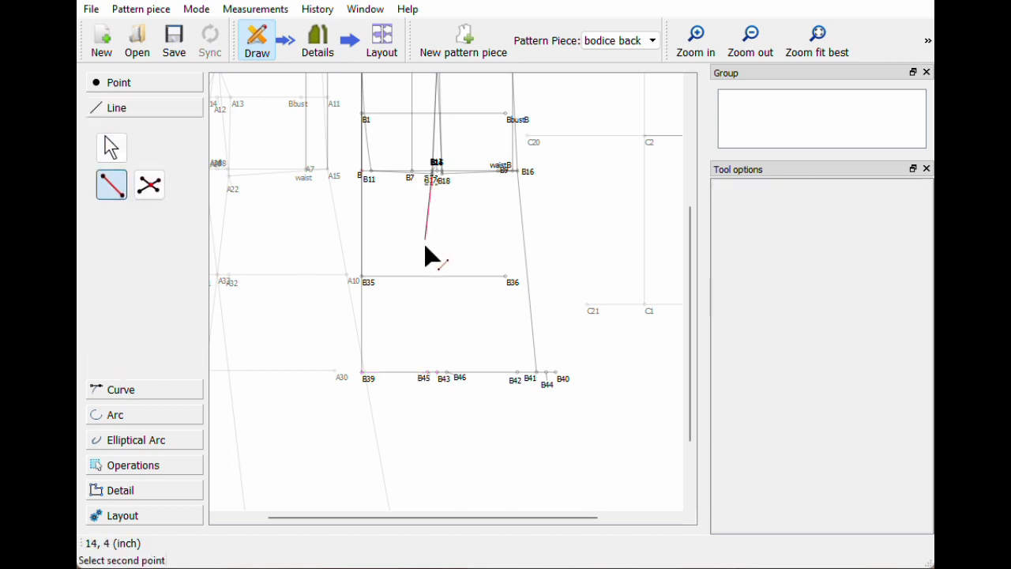
left_click(460, 383)
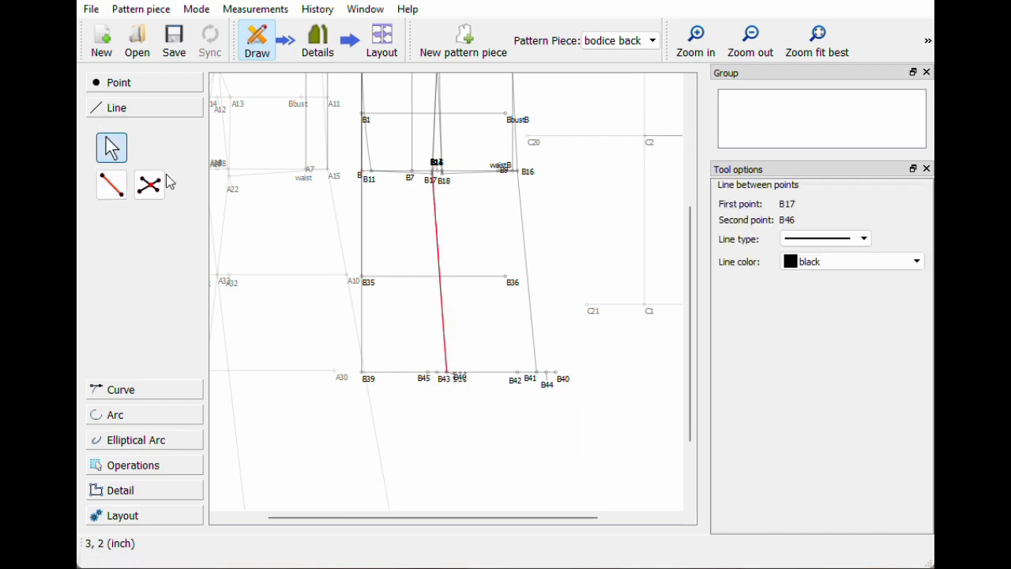
left_click(109, 190)
left_click(443, 180)
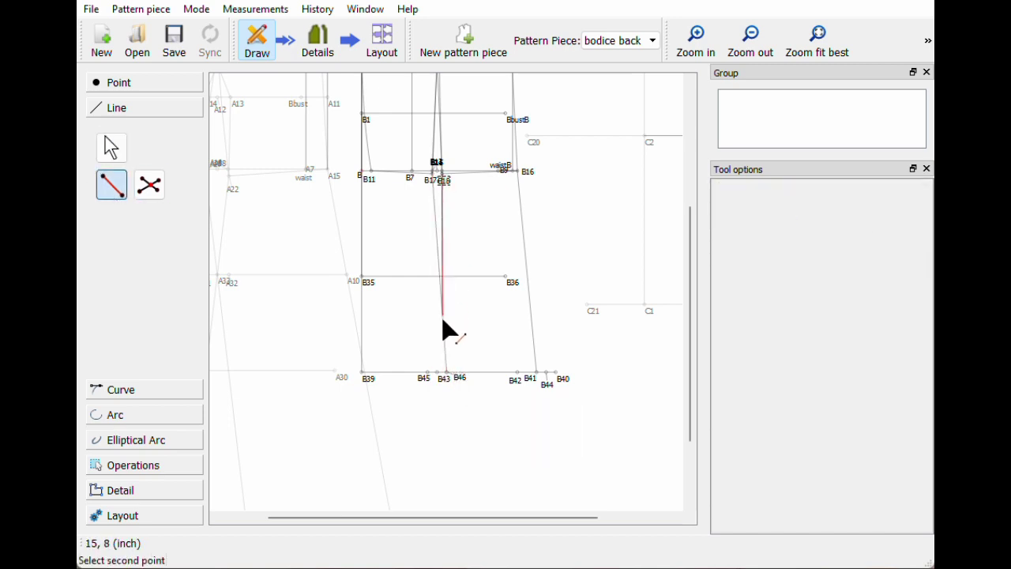
left_click(424, 377)
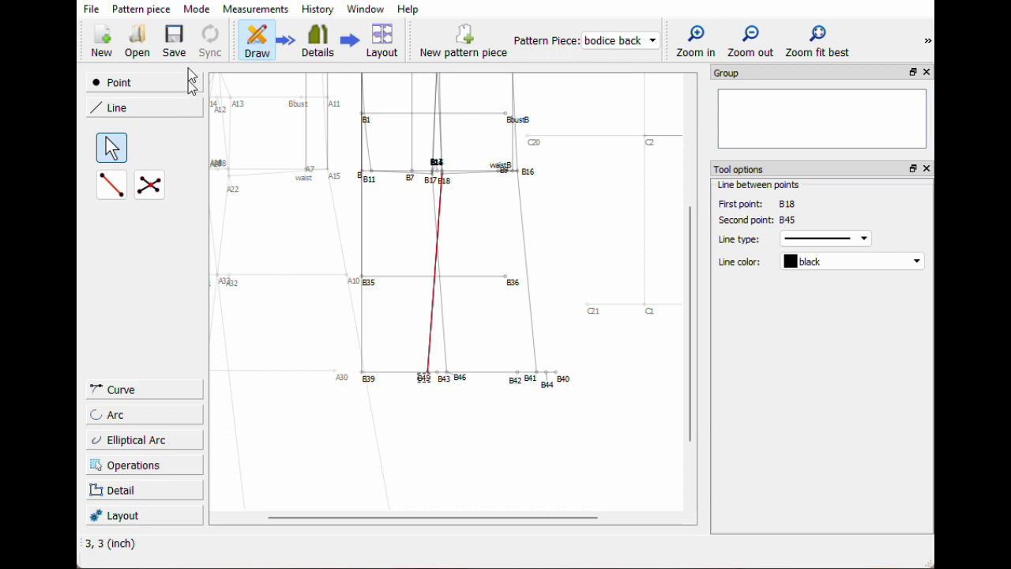
left_click(174, 41)
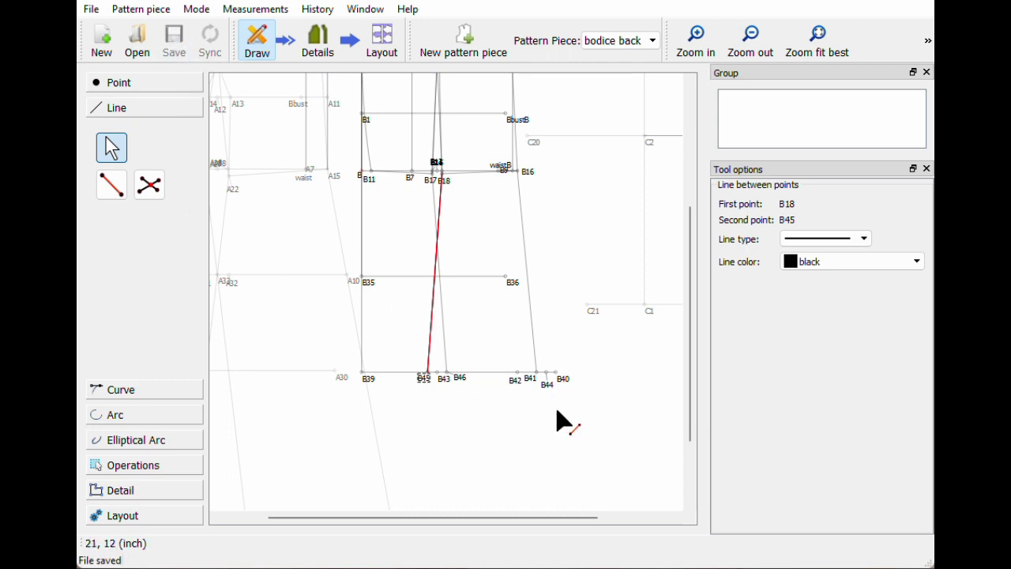
- Start a point at distance and angle from center back waist point B, with the angle set to 270 degrees
scroll(557, 421, "up", 1, "ctrl")
scroll(557, 421, "up", 5)
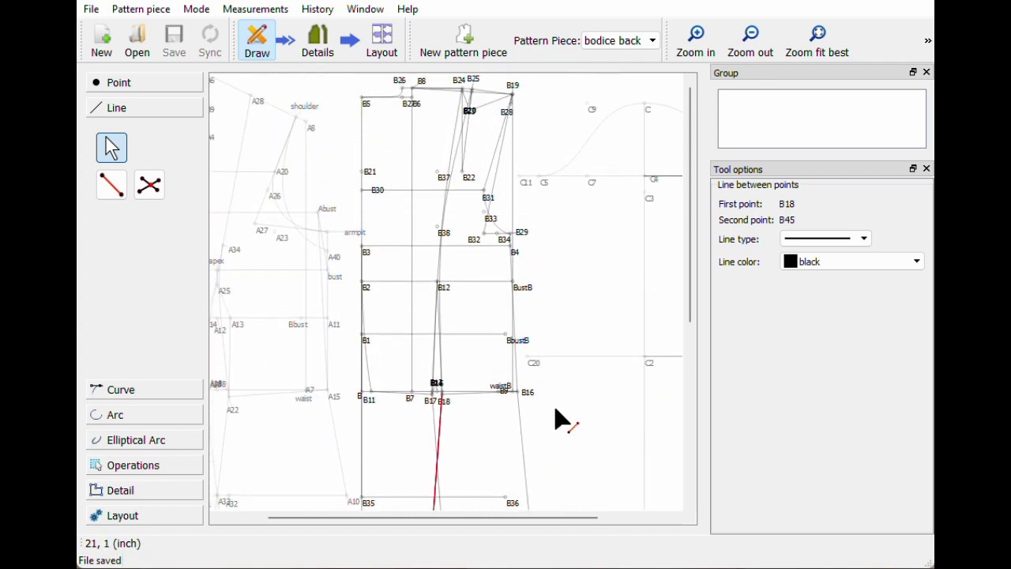
scroll(556, 410, "down", 1, "ctrl")
scroll(557, 410, "down", 3)
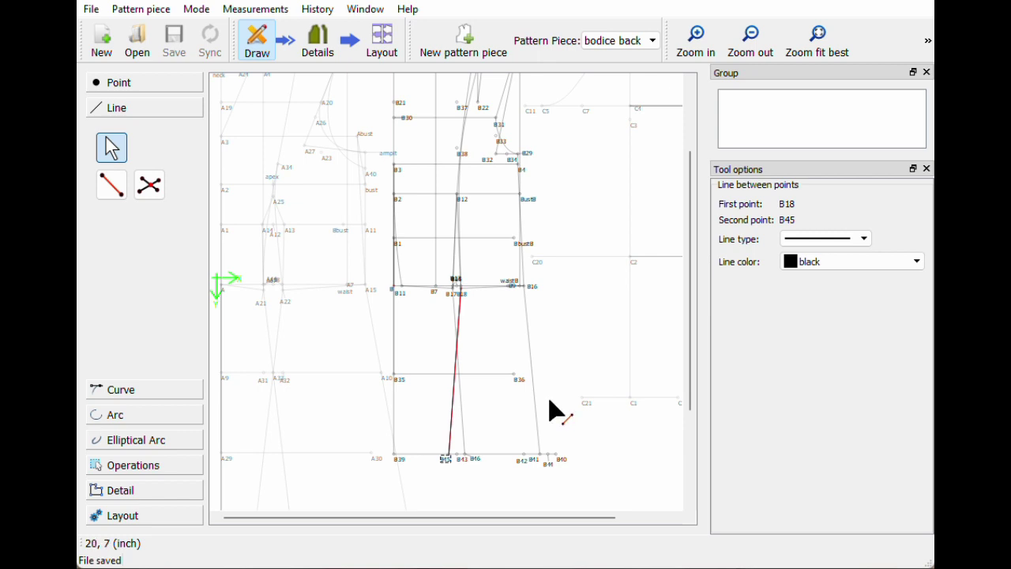
scroll(557, 409, "down", 3)
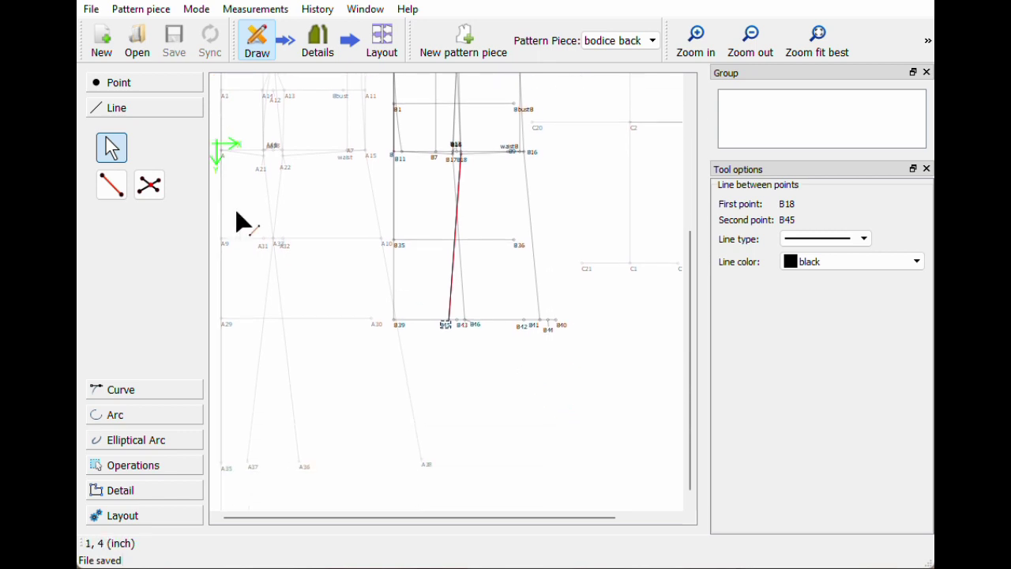
left_click(119, 83)
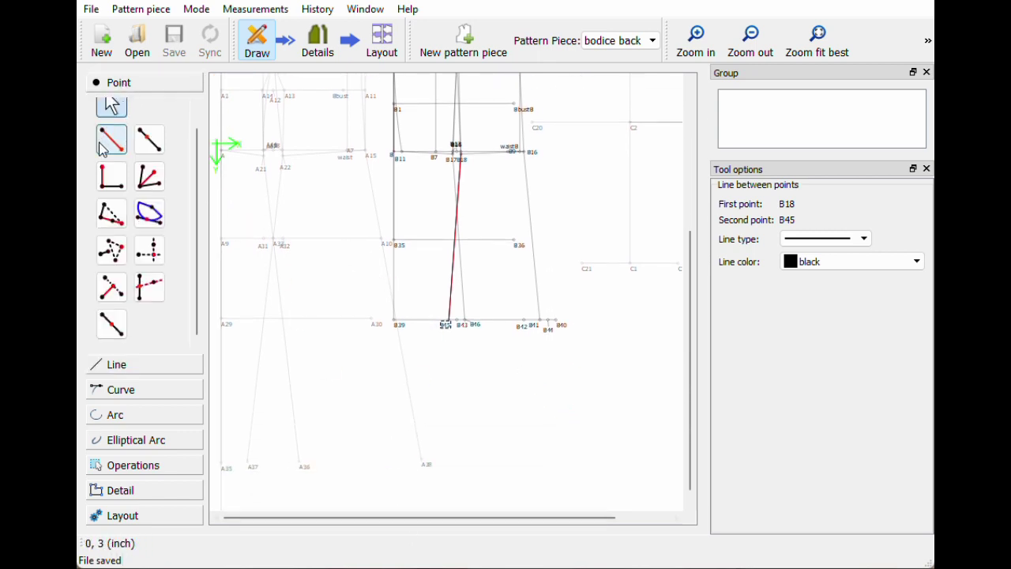
left_click(125, 143)
left_click(392, 154)
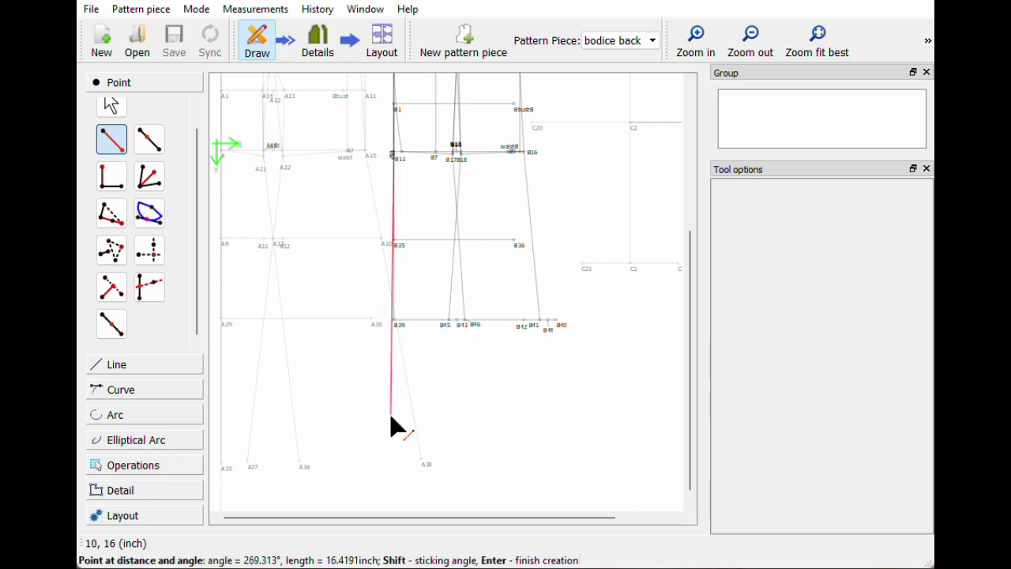
left_click(397, 422)
key("Tab")
type("270")
- Set the new point's length to the leg_waist_side_to_knee measurement and create it with the label Bknee
left_click(551, 166)
key("ctrl+a")
key("BackSpace")
left_click(482, 183)
type("kne")
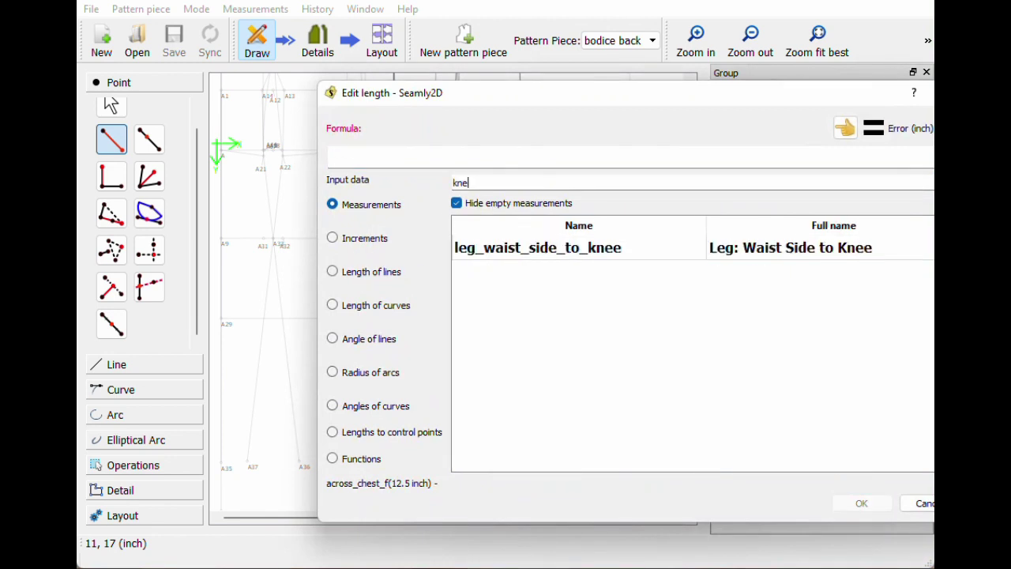
double_click(519, 260)
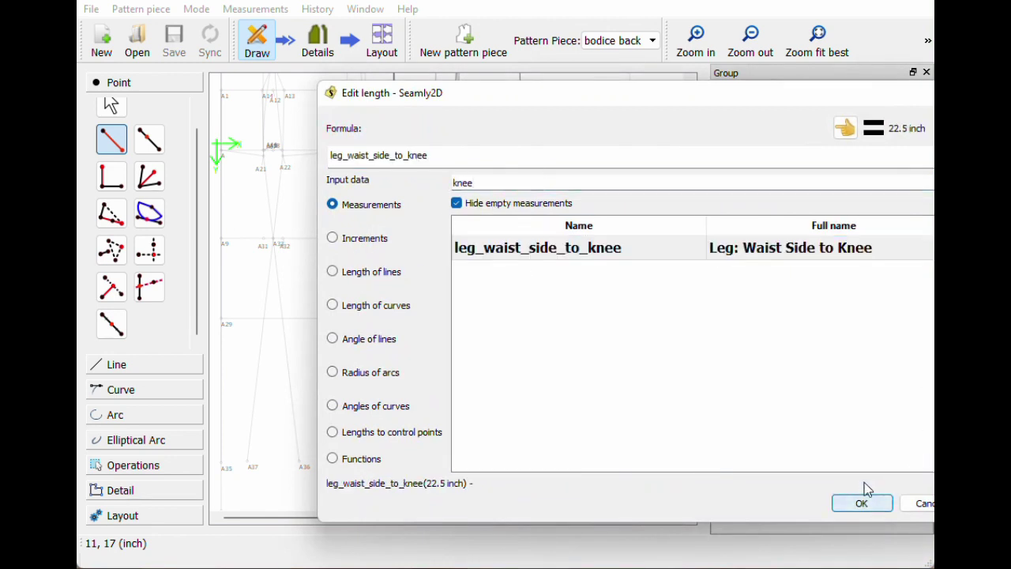
left_click(862, 503)
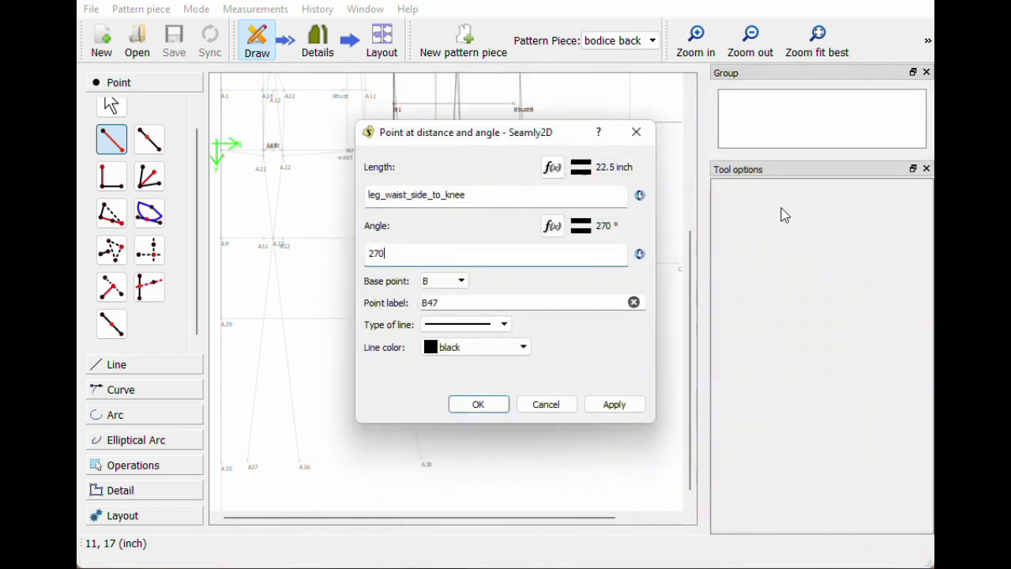
left_click(443, 303)
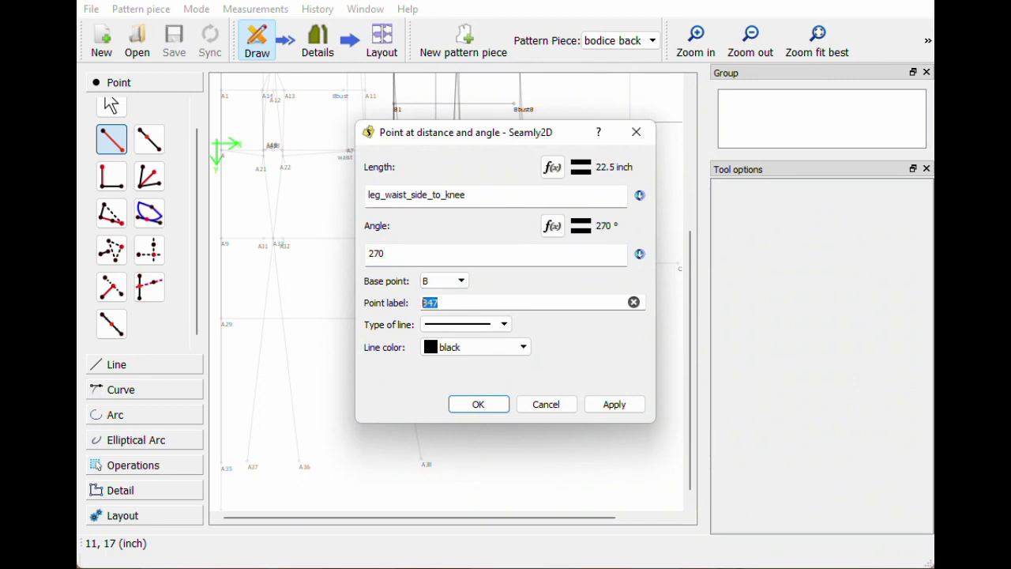
type("Bknee")
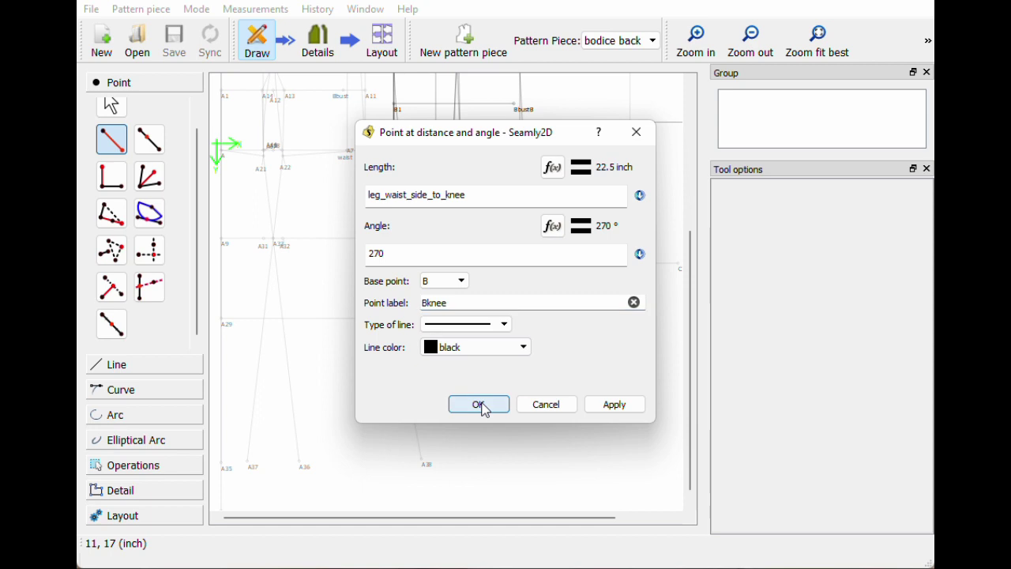
left_click(479, 404)
- Add a point along the line from Bknee towards B at a length of Line_knee_A35
left_click(150, 140)
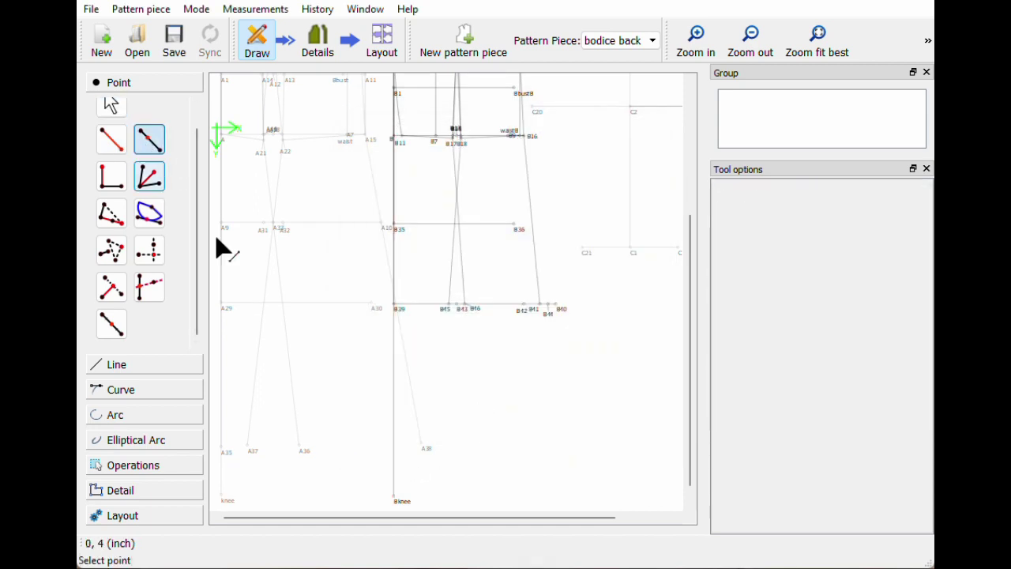
left_click(398, 501)
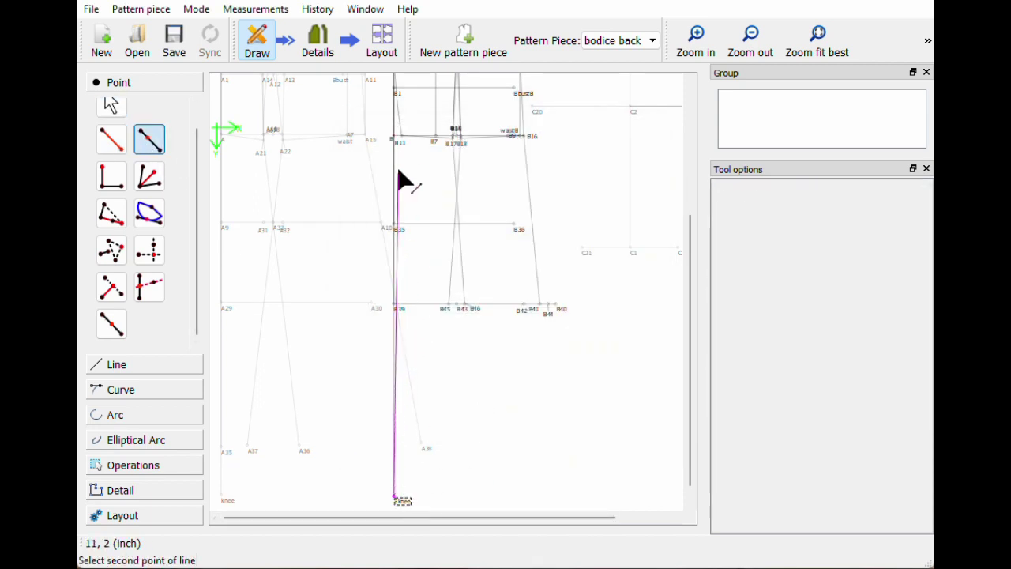
left_click(393, 143)
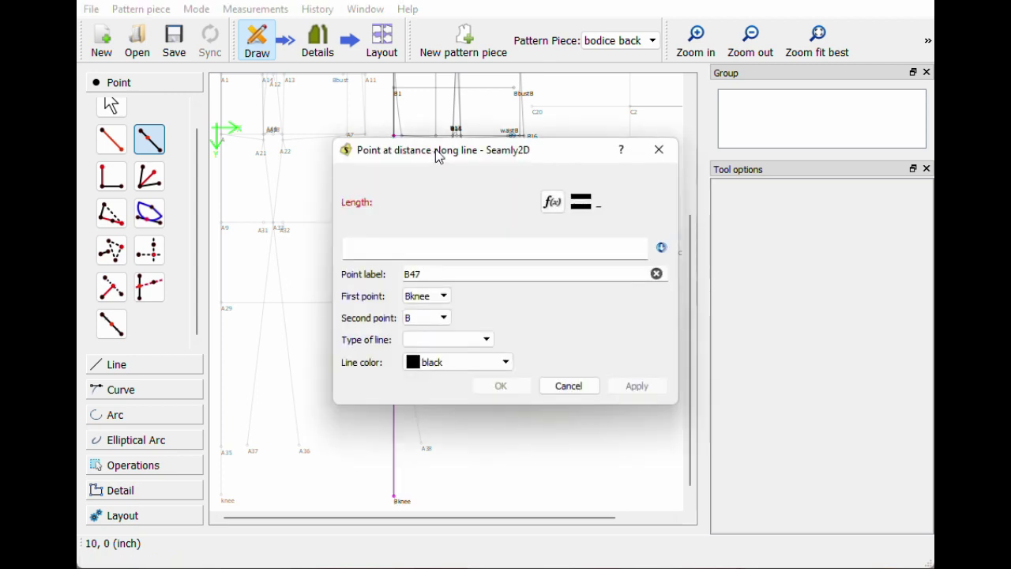
left_click_drag(436, 157, 667, 152)
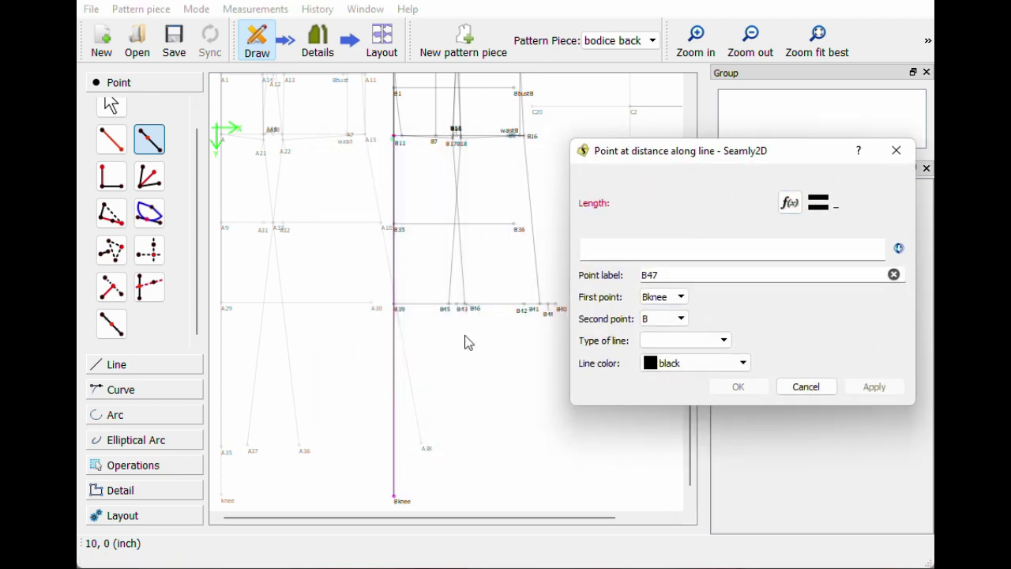
left_click(790, 202)
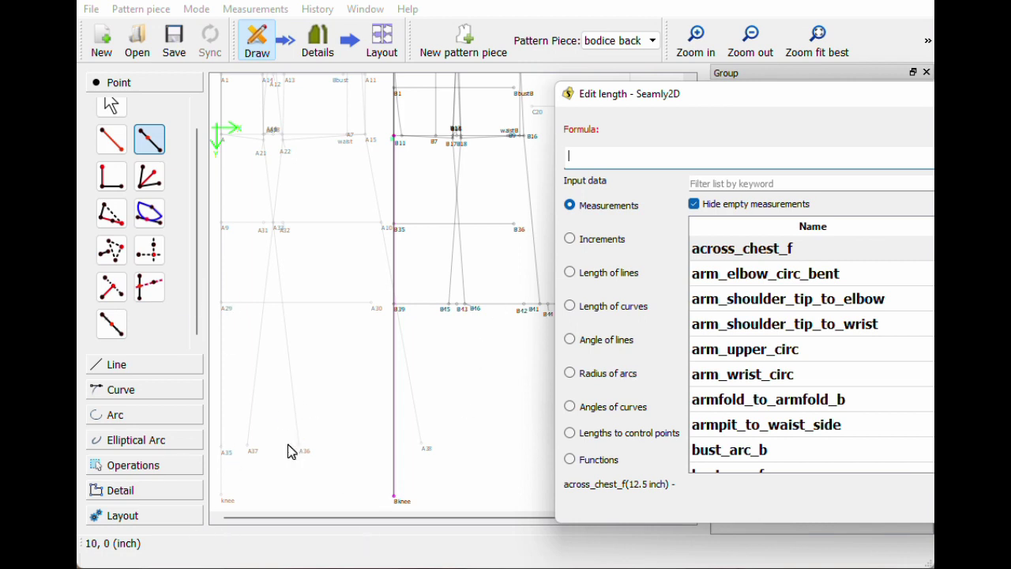
left_click(611, 273)
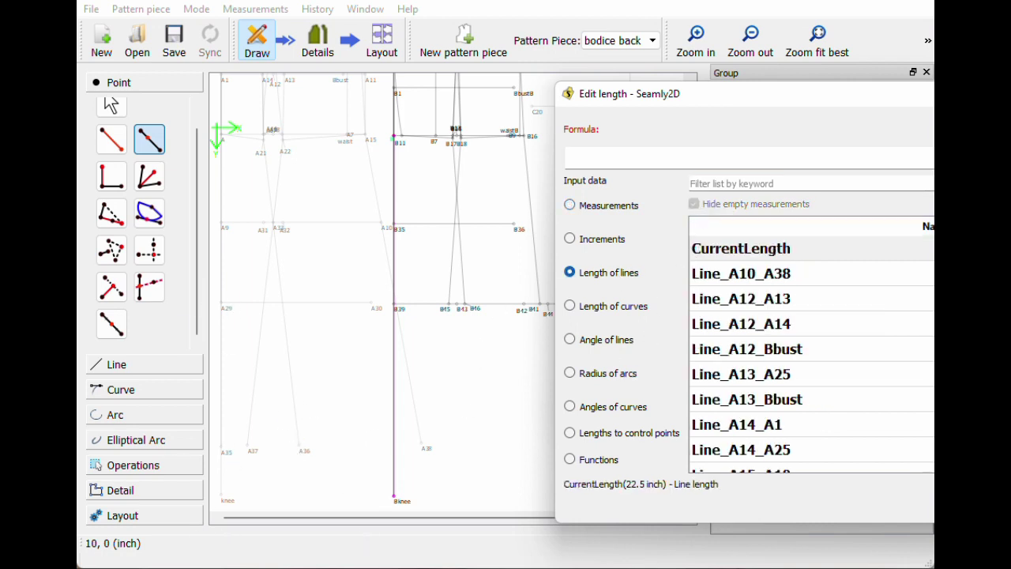
type("a35")
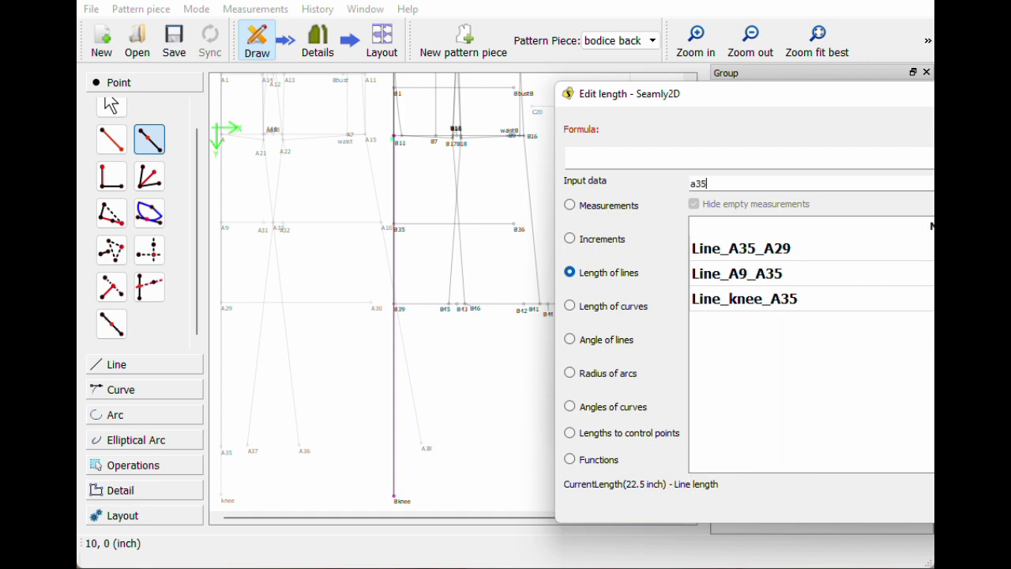
double_click(757, 300)
key("Return")
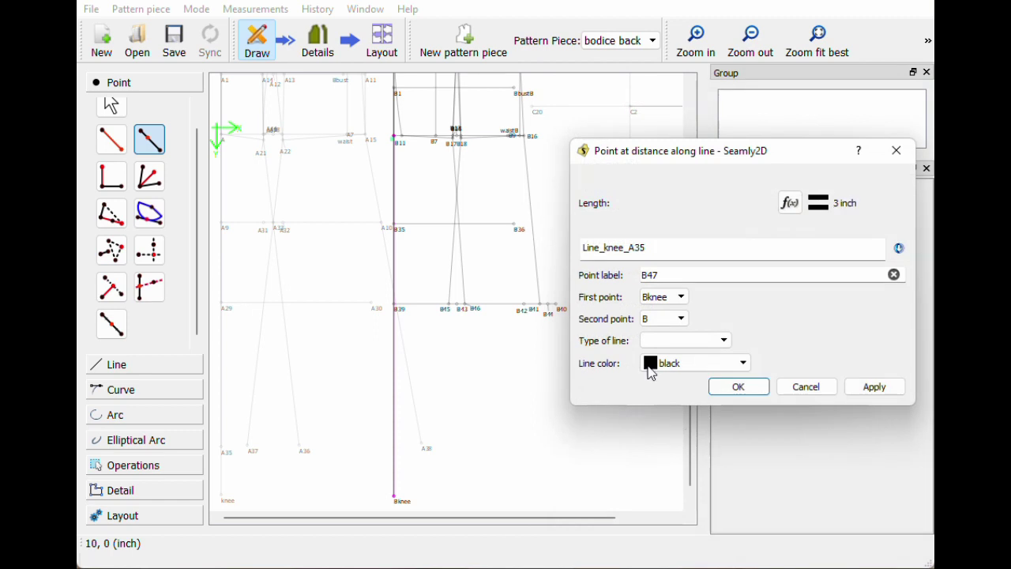
left_click(738, 386)
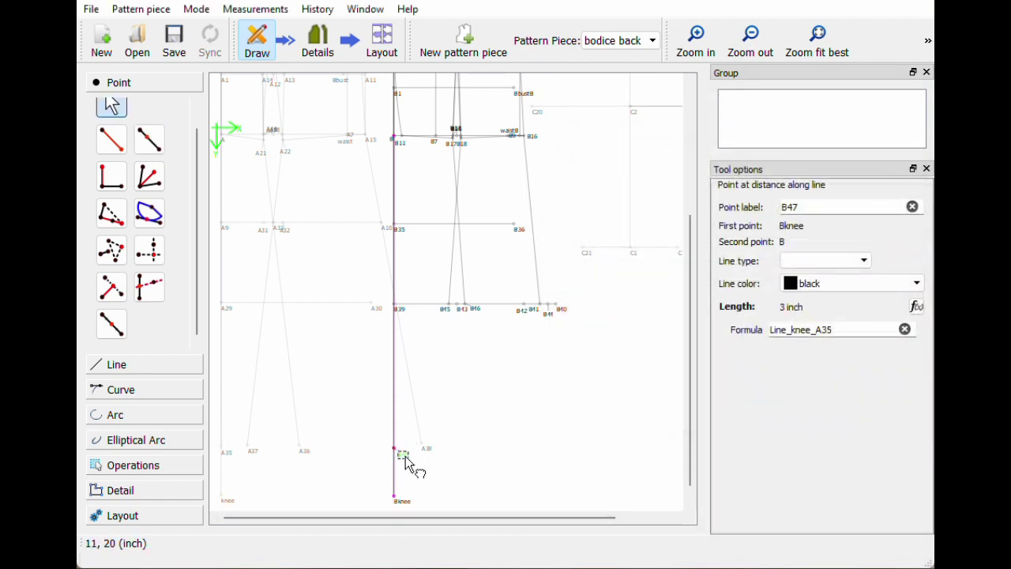
left_click(476, 449)
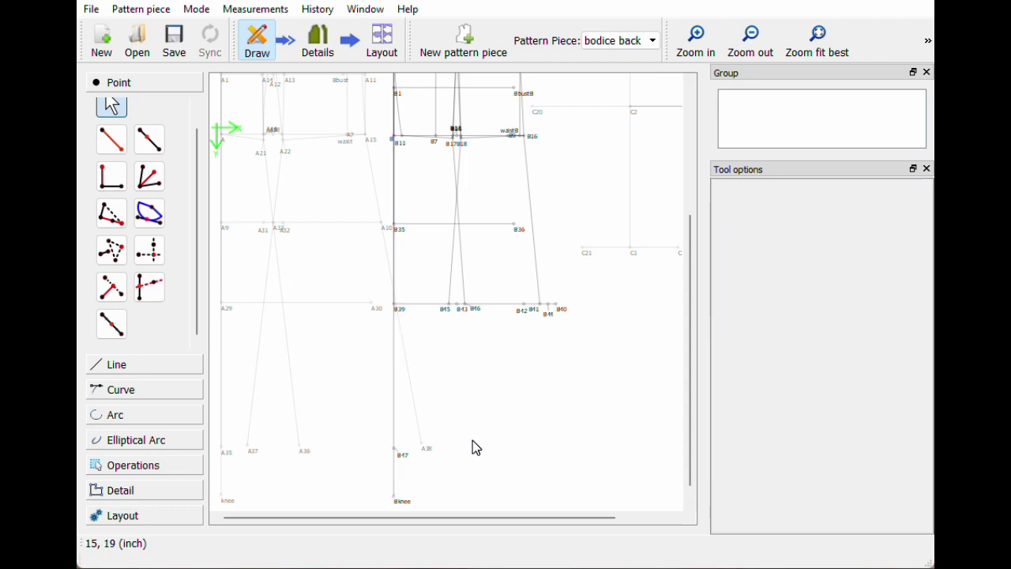
- Draw a line between points B39 and B47 along center back
left_click(105, 367)
left_click(111, 185)
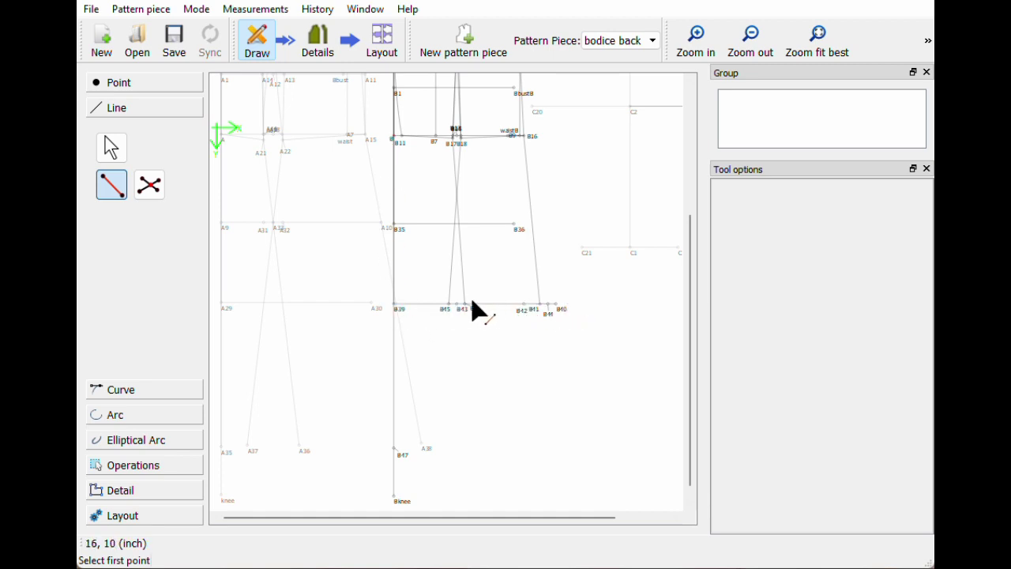
left_click(402, 314)
left_click(400, 457)
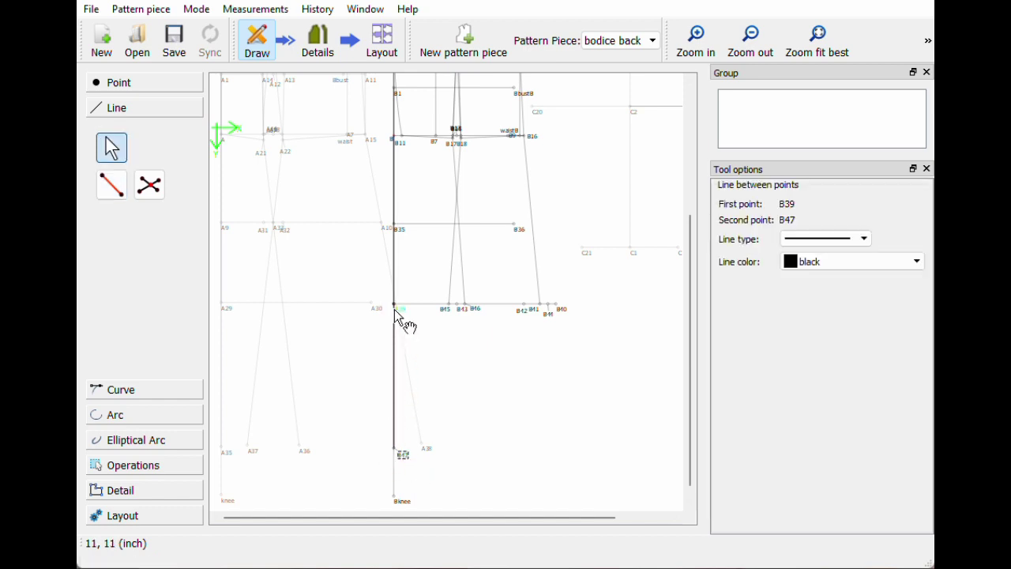
- Start a point at distance and angle from B46, with the angle set to AngleLine_B17_B46
left_click(124, 89)
left_click(111, 139)
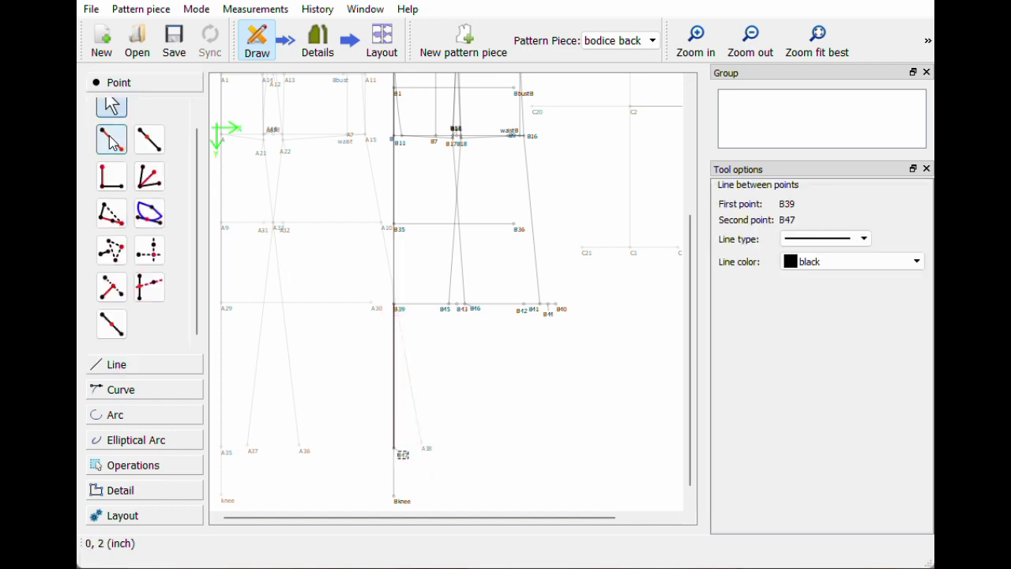
left_click(469, 308)
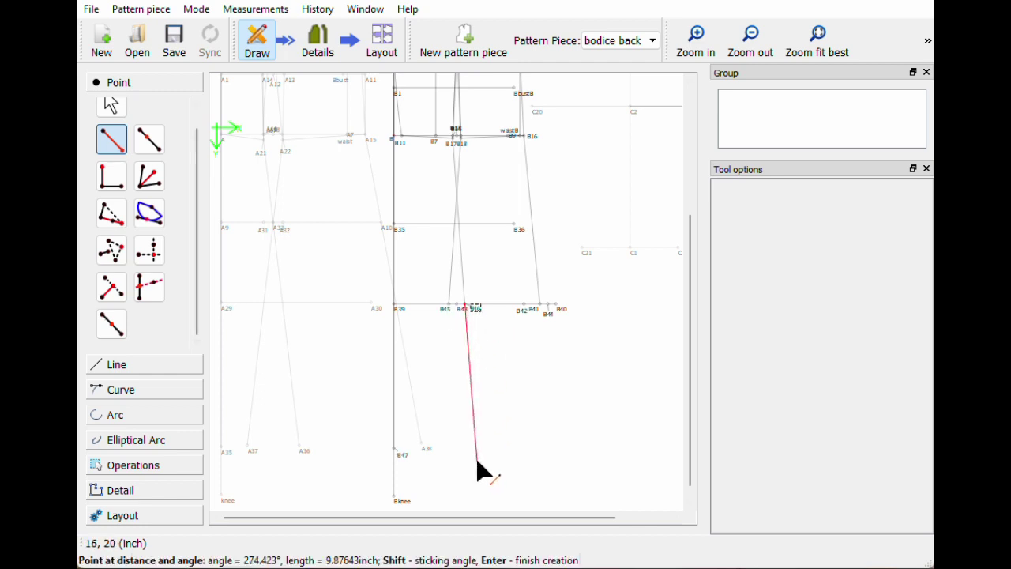
left_click(477, 461)
left_click_drag(440, 140, 612, 128)
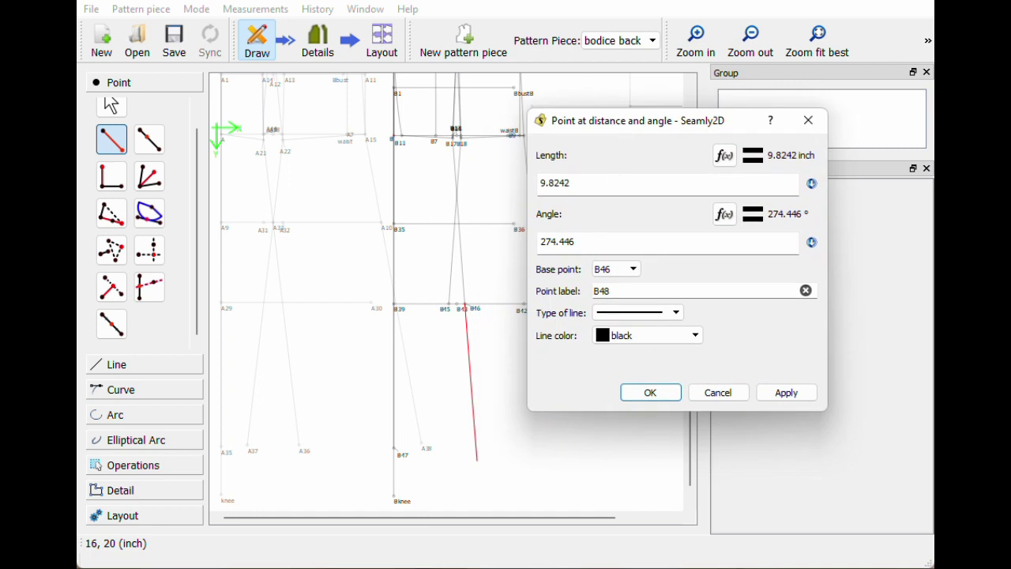
left_click(725, 214)
key("BackSpace")
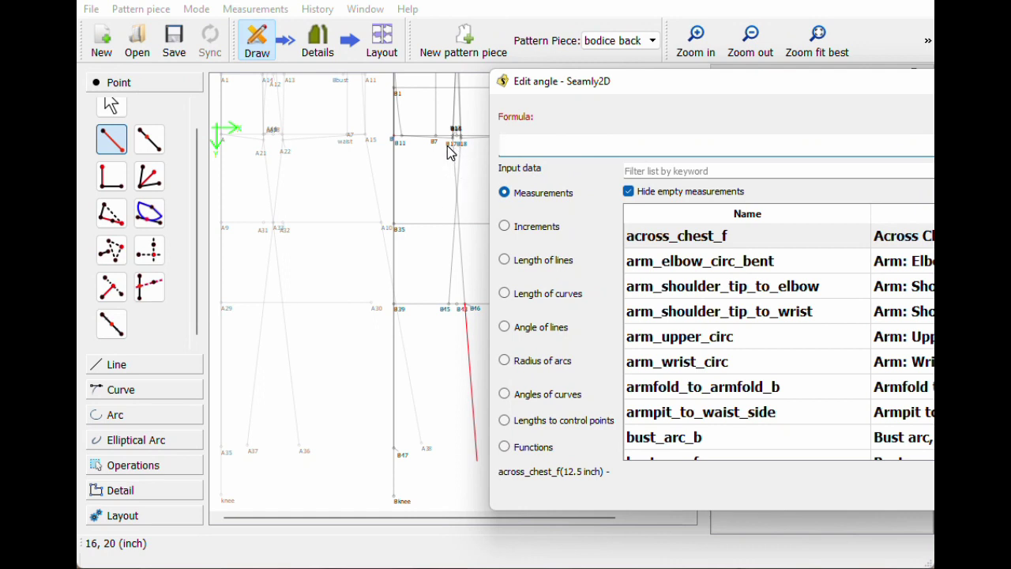
left_click(547, 329)
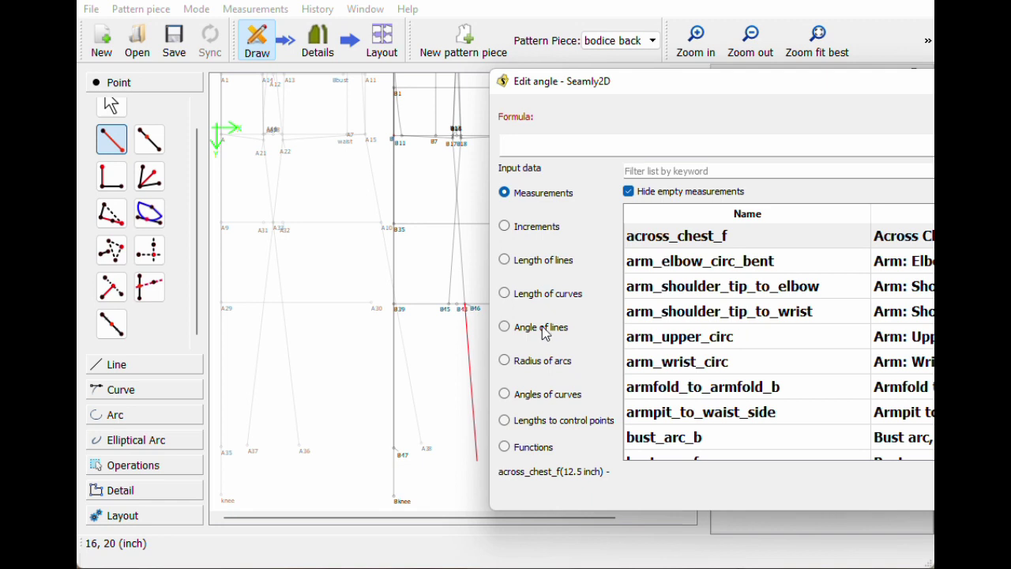
type("b17")
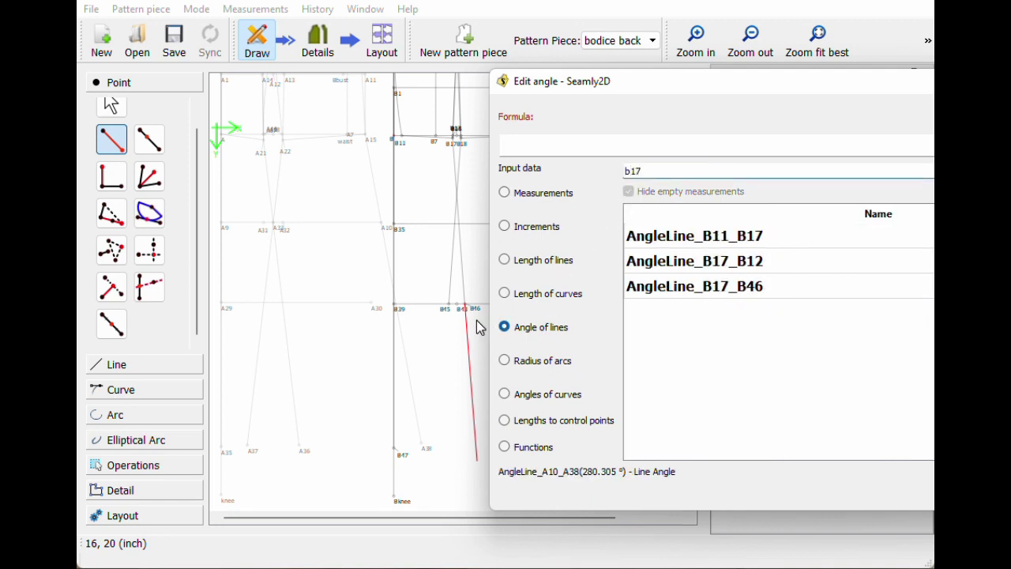
double_click(668, 290)
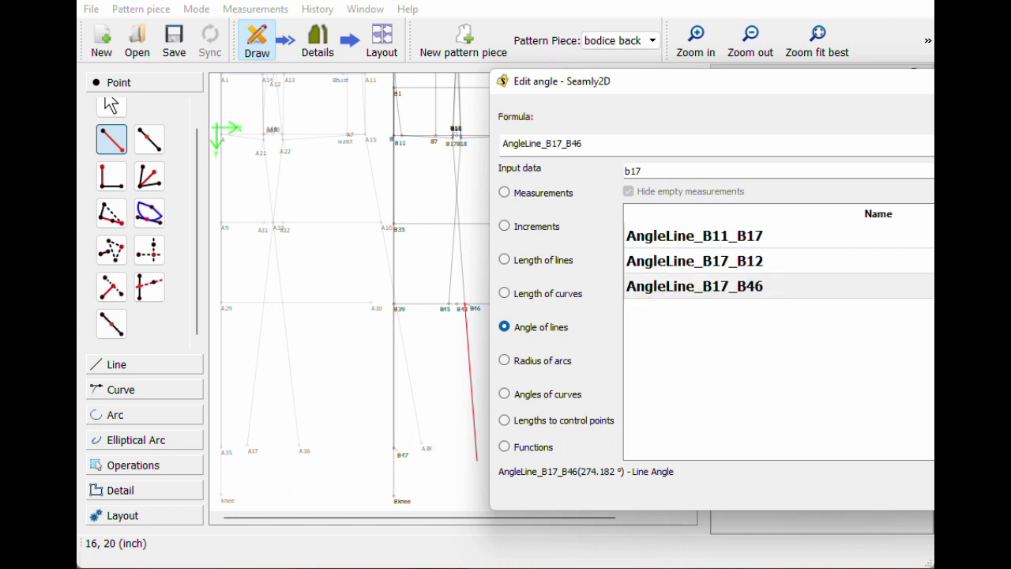
key("Return")
- Set the new point's length to Line_B39_B47, copy that formula, and create the point
left_click(724, 156)
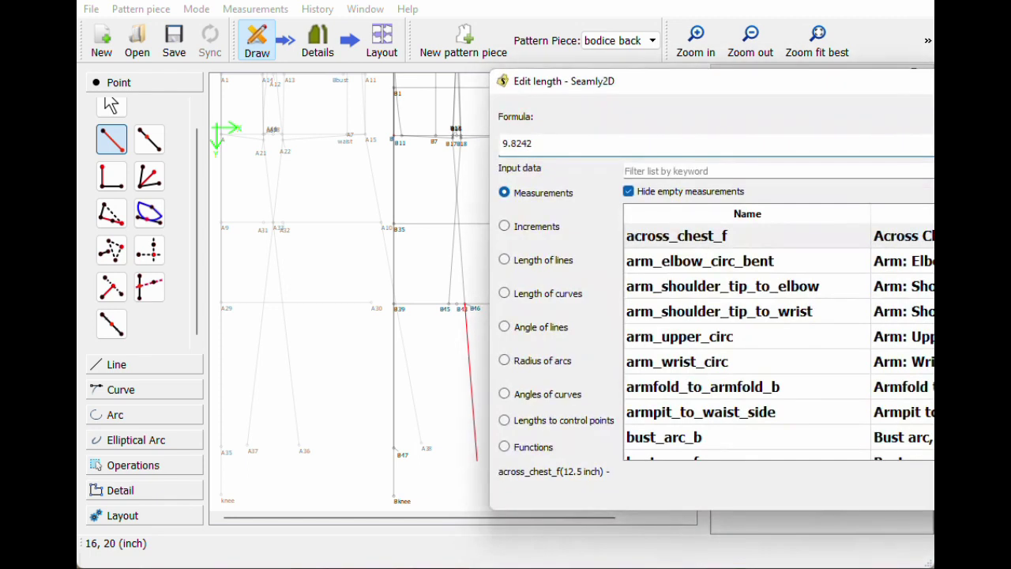
key("BackSpace")
key("BackSpace")
key("BackSpace")
key("BackSpace")
key("BackSpace")
left_click(553, 263)
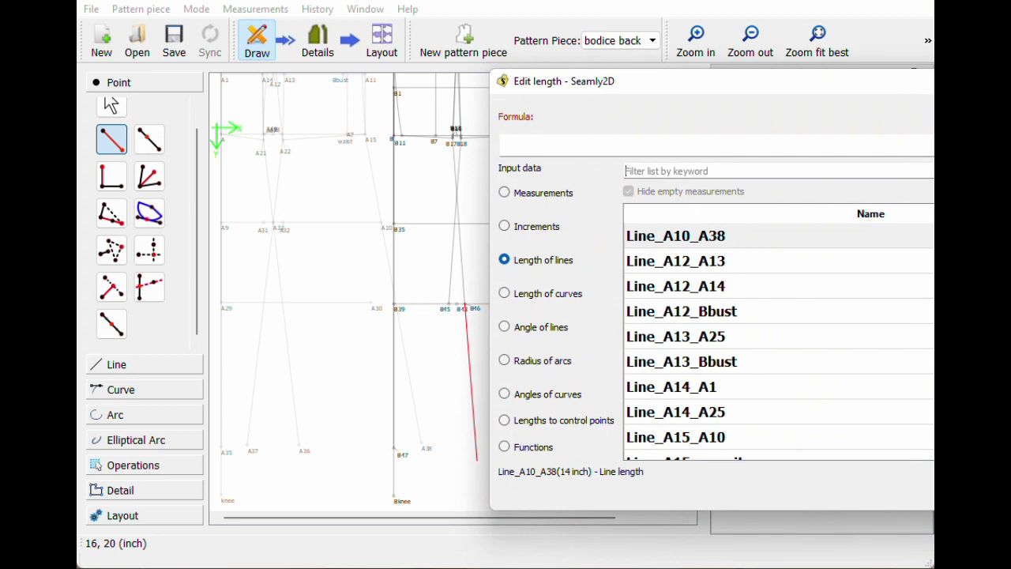
type("b39")
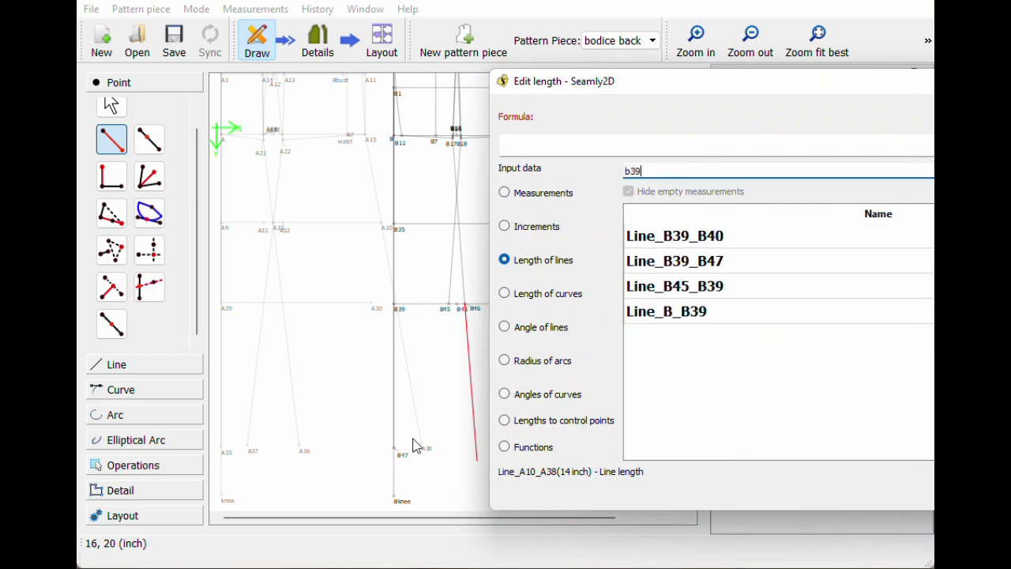
double_click(675, 261)
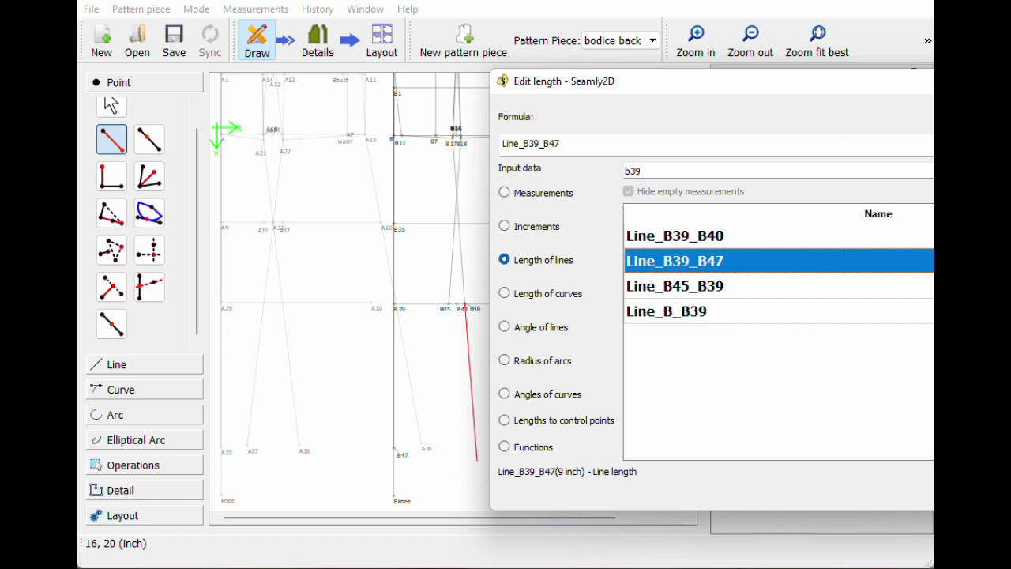
key("Tab")
key("ctrl+c")
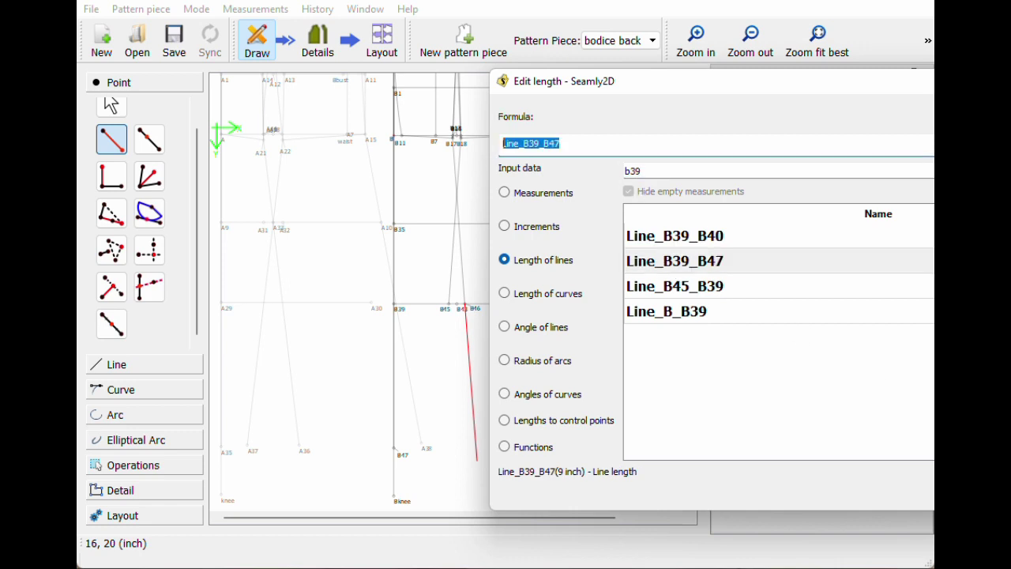
key("Return")
left_click(647, 390)
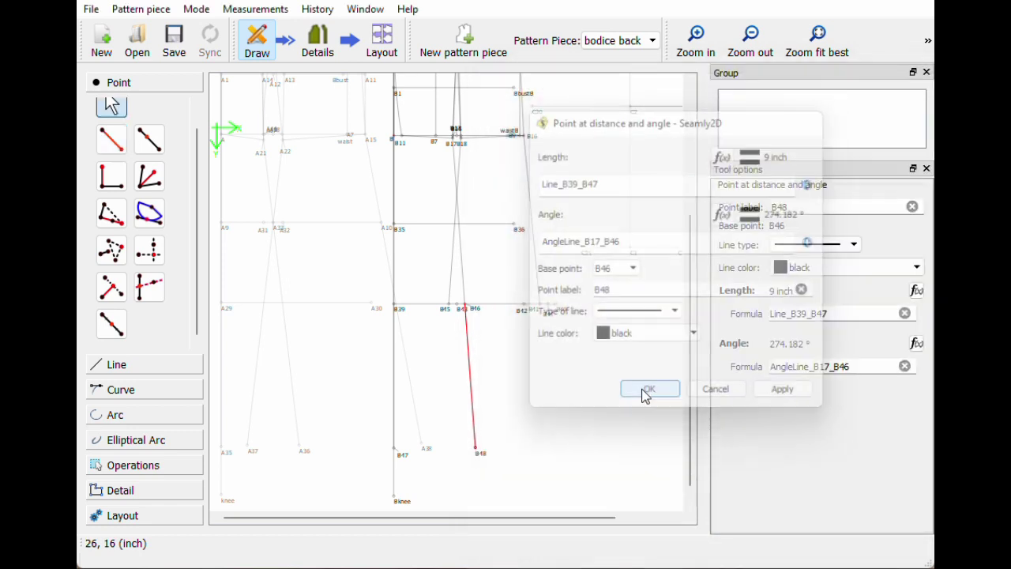
- Add a point from B45 at angle AngleLine_B18_B45, reusing the copied Line_B39_B47 formula as its length
left_click(111, 139)
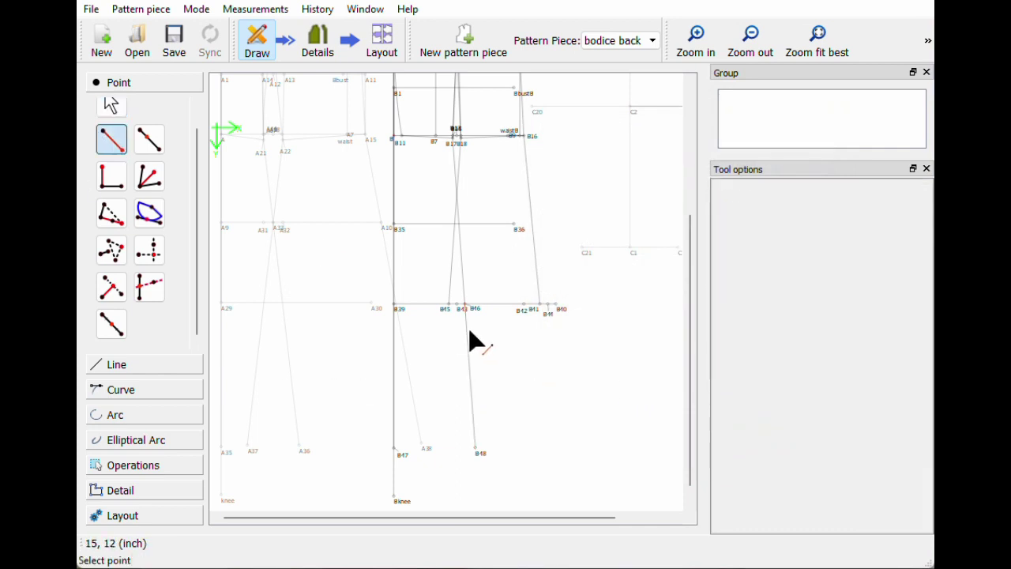
left_click(446, 308)
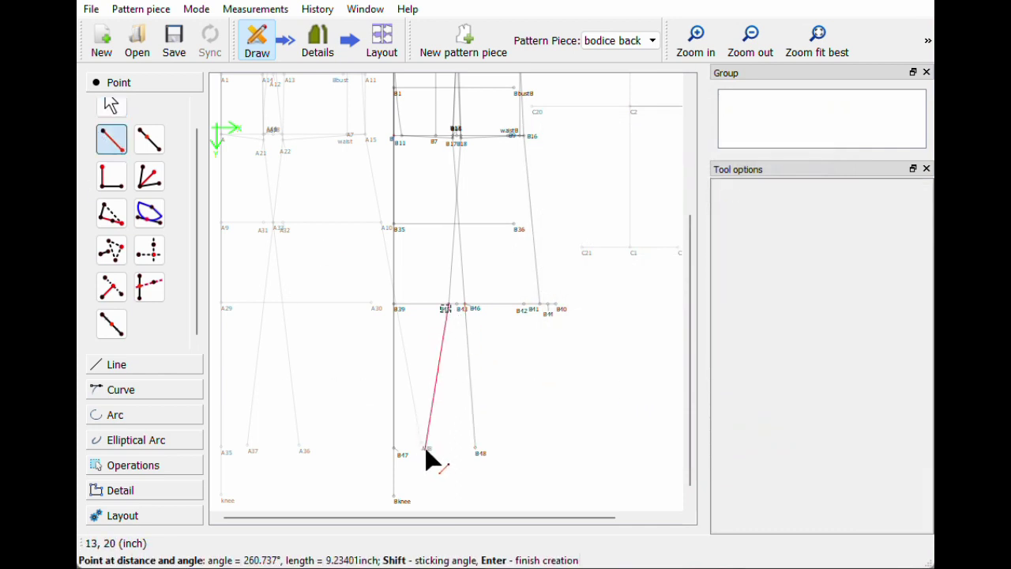
left_click(431, 450)
left_click_drag(410, 133, 638, 119)
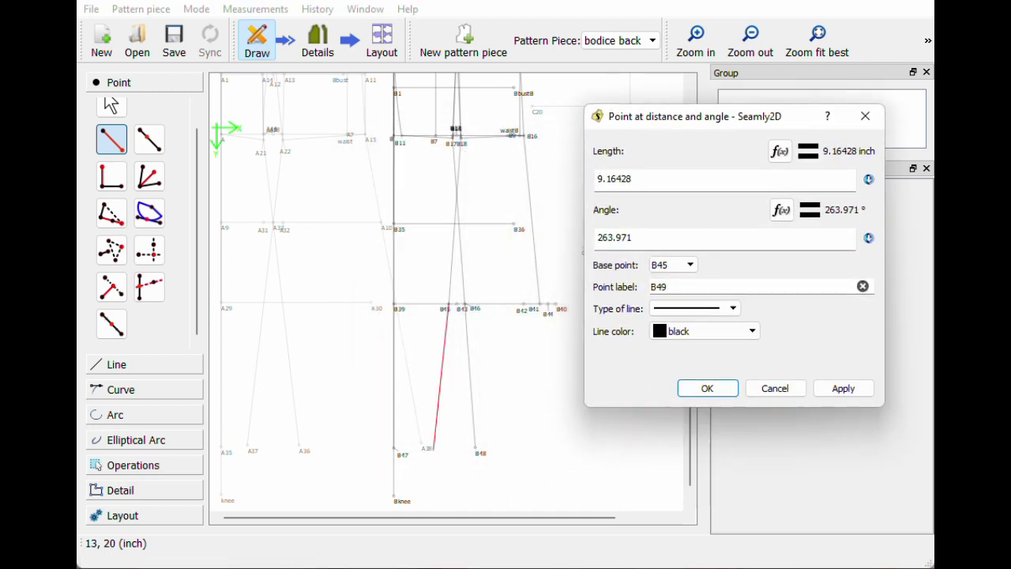
left_click(782, 212)
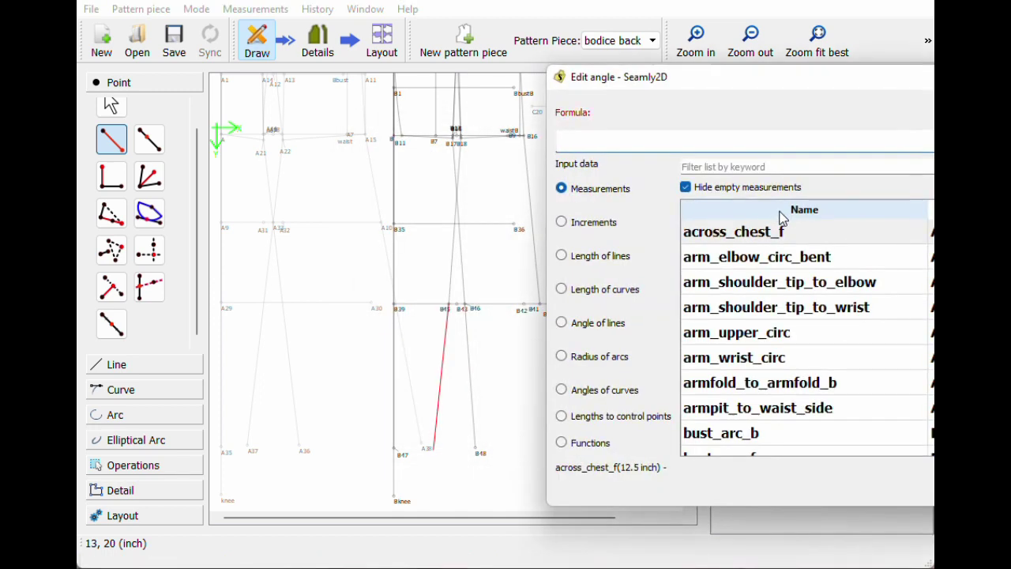
left_click(589, 326)
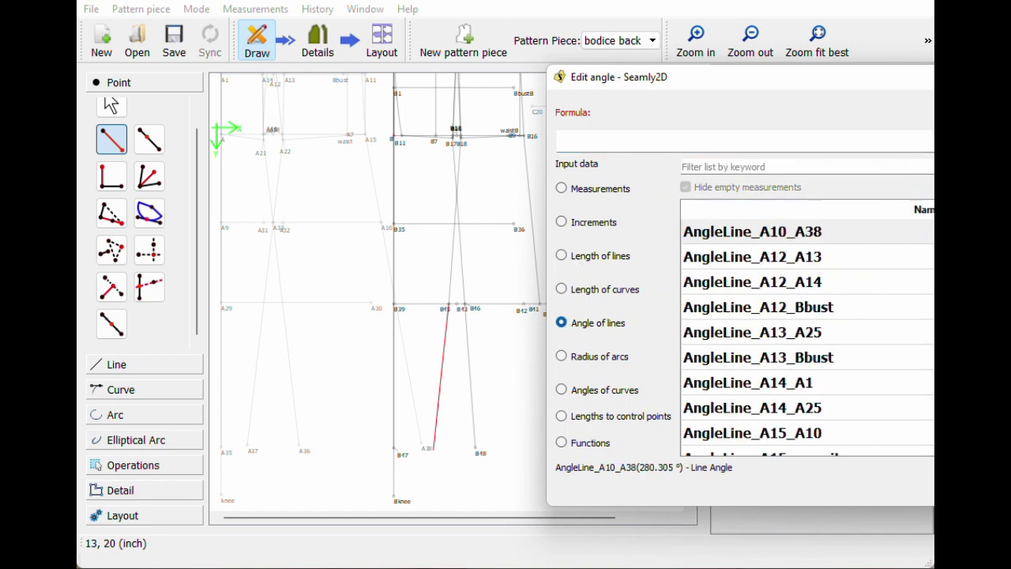
type("b18")
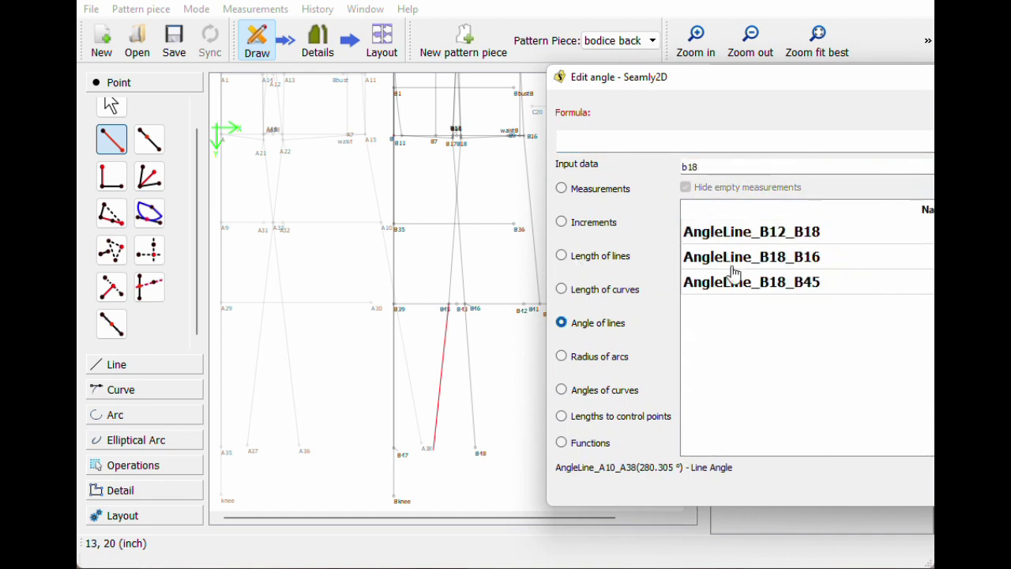
double_click(754, 288)
key("Return")
left_click_drag(632, 178, 557, 185)
key("ctrl+v")
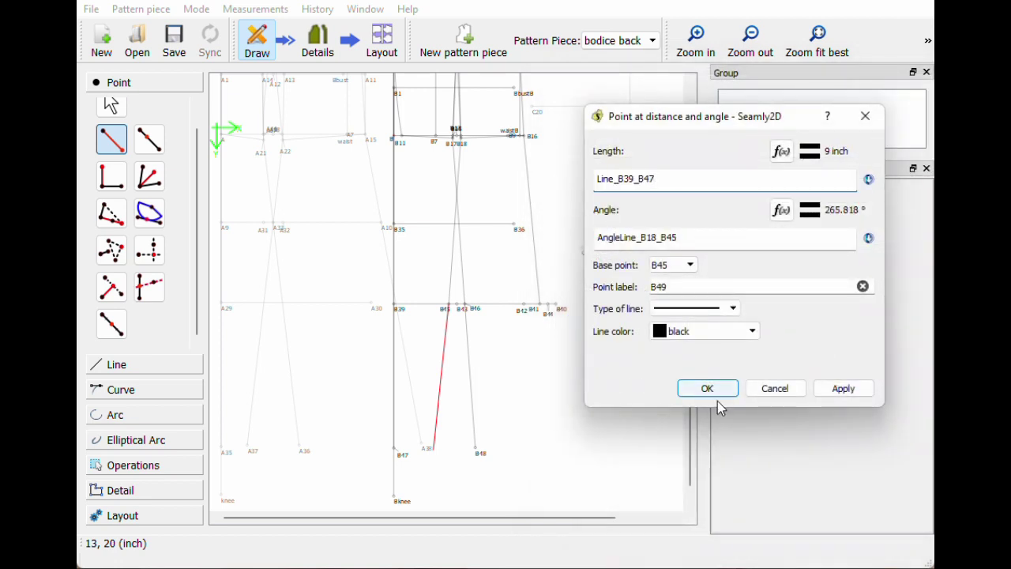
left_click(717, 394)
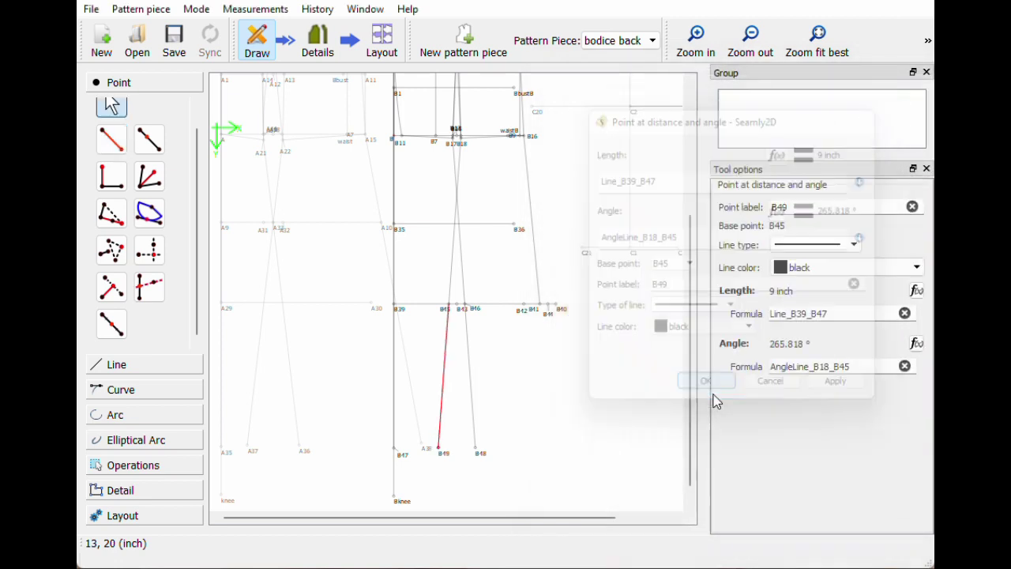
- Add a point from B41 at angle AngleLine_B16_B41, reusing the copied Line_B39_B47 formula as its length
left_click(113, 139)
left_click(541, 311)
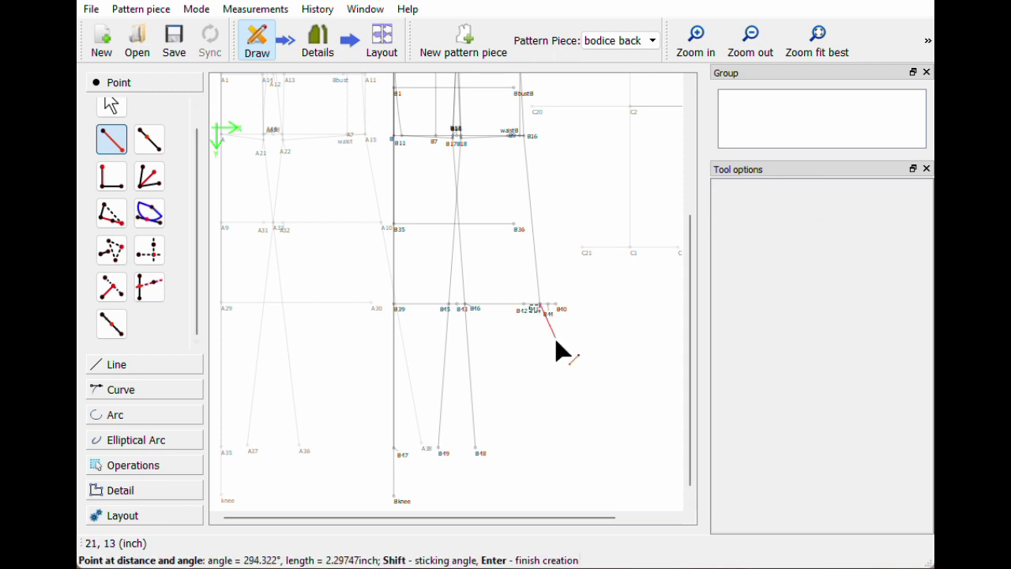
left_click(554, 457)
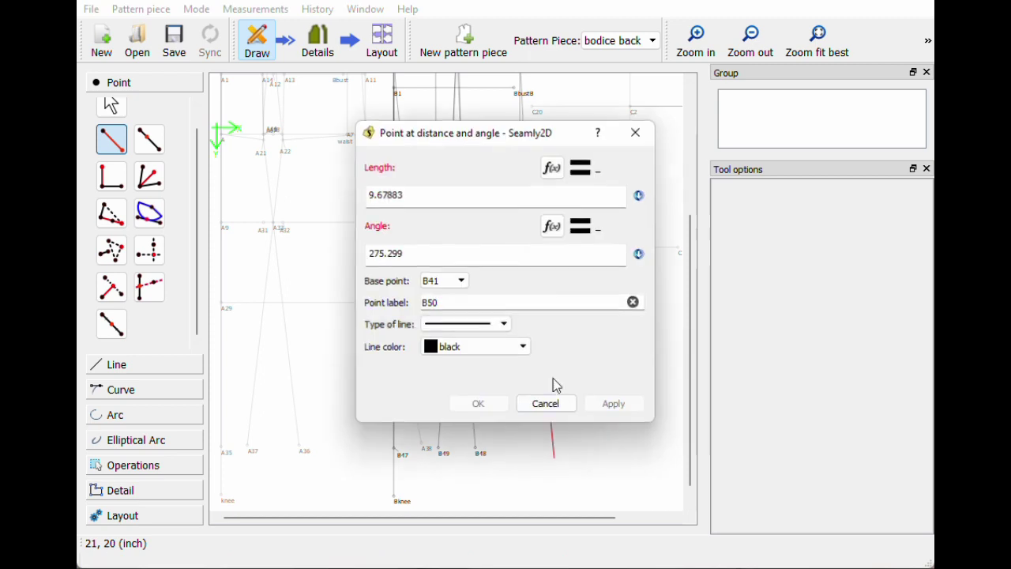
left_click_drag(458, 142, 731, 141)
left_click(818, 227)
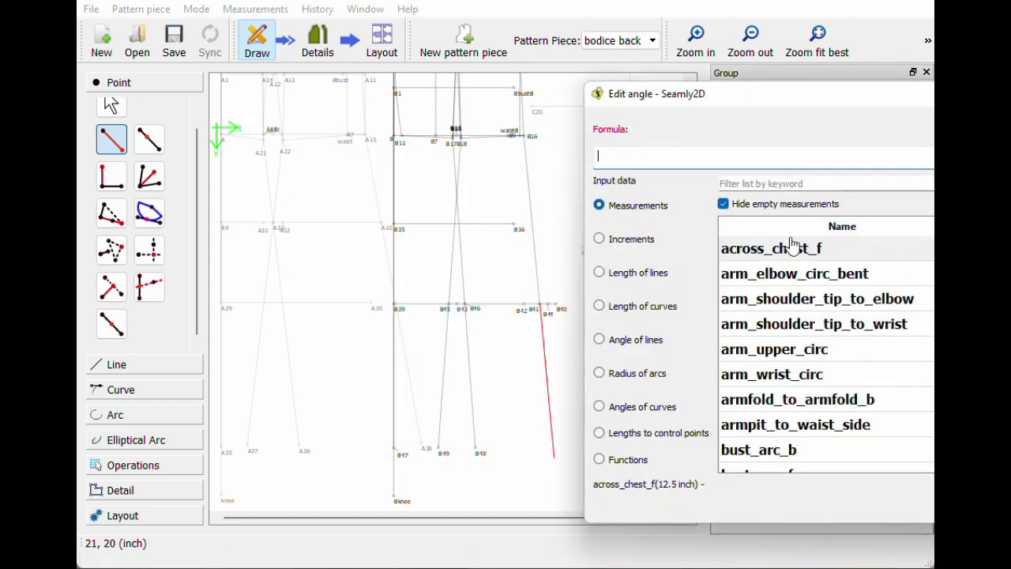
left_click(600, 339)
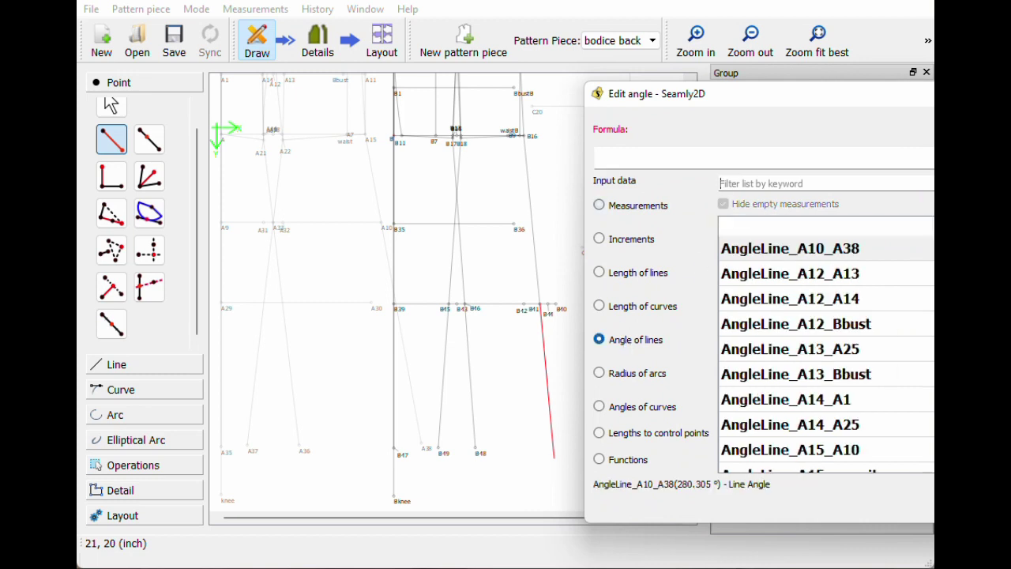
type("b16")
double_click(803, 273)
key("Return")
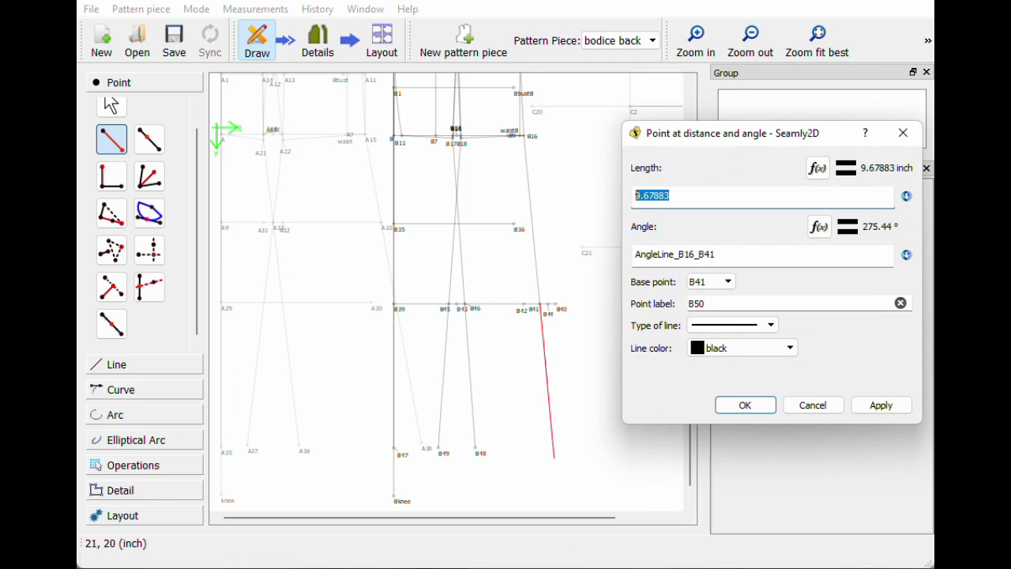
key("ctrl+v")
left_click(745, 405)
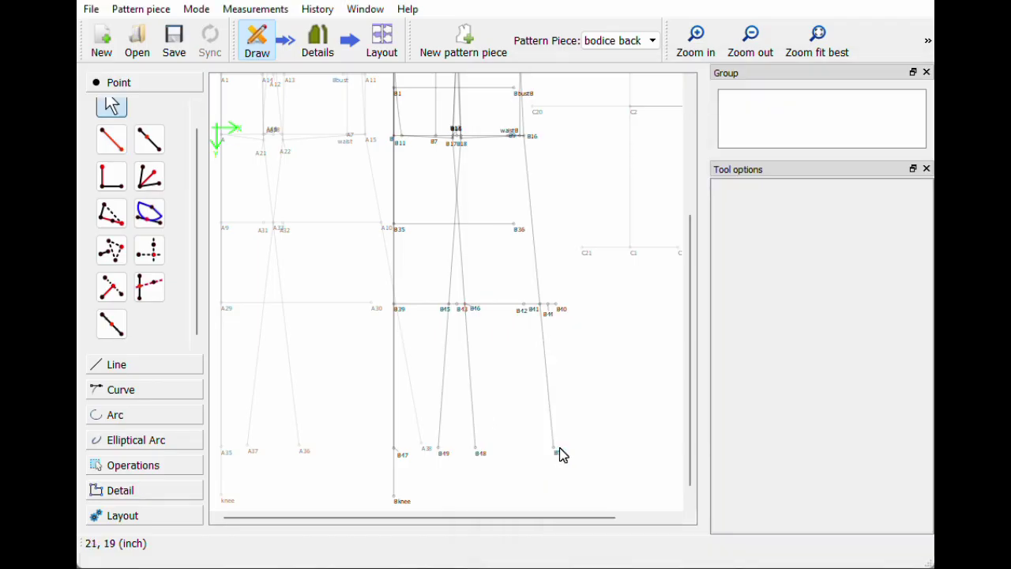
- Add a point at distance along the line from B29 to BustB, using Line_armpit_A40 as its length
scroll(559, 455, "up", 5)
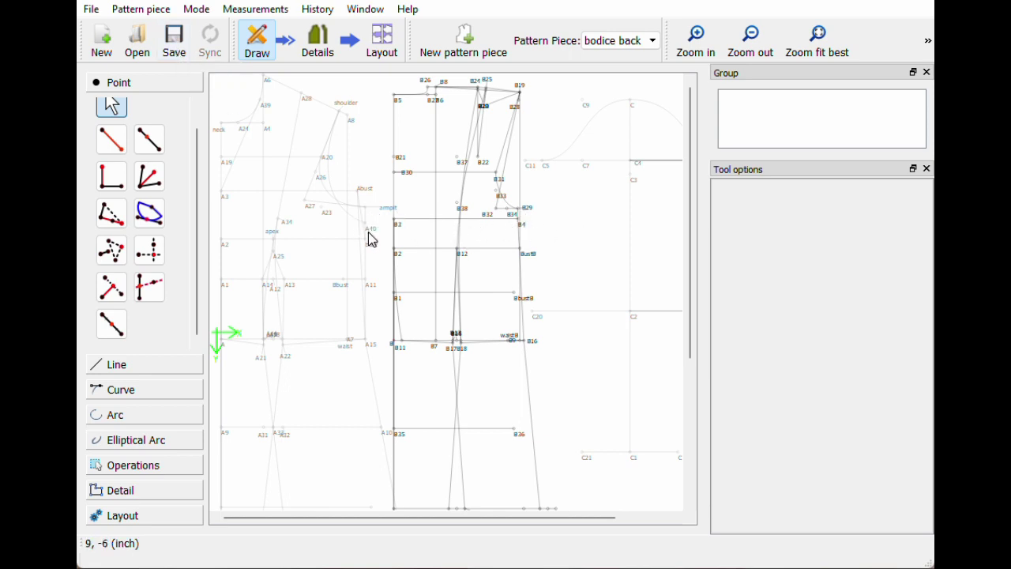
left_click(152, 148)
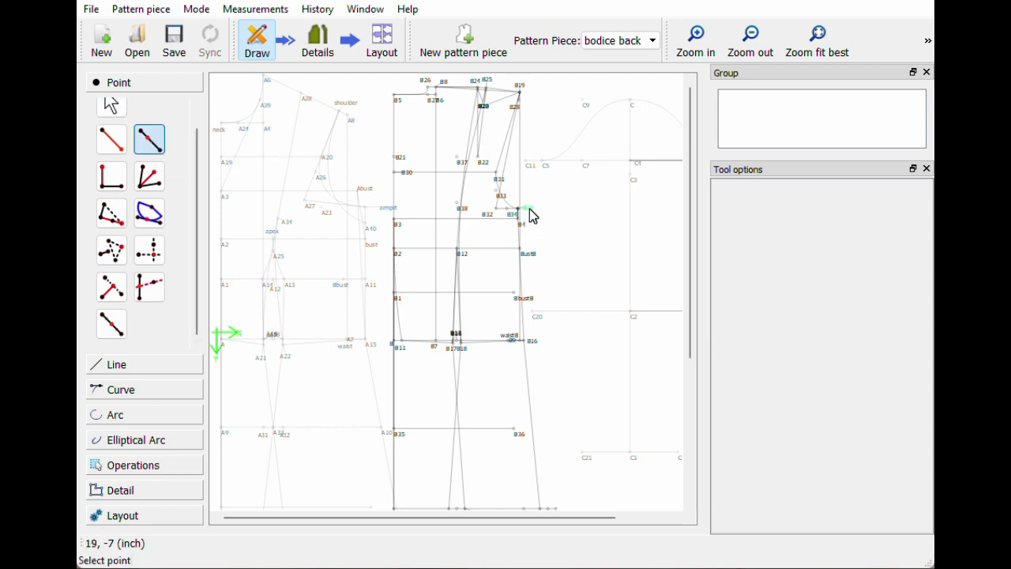
left_click(528, 209)
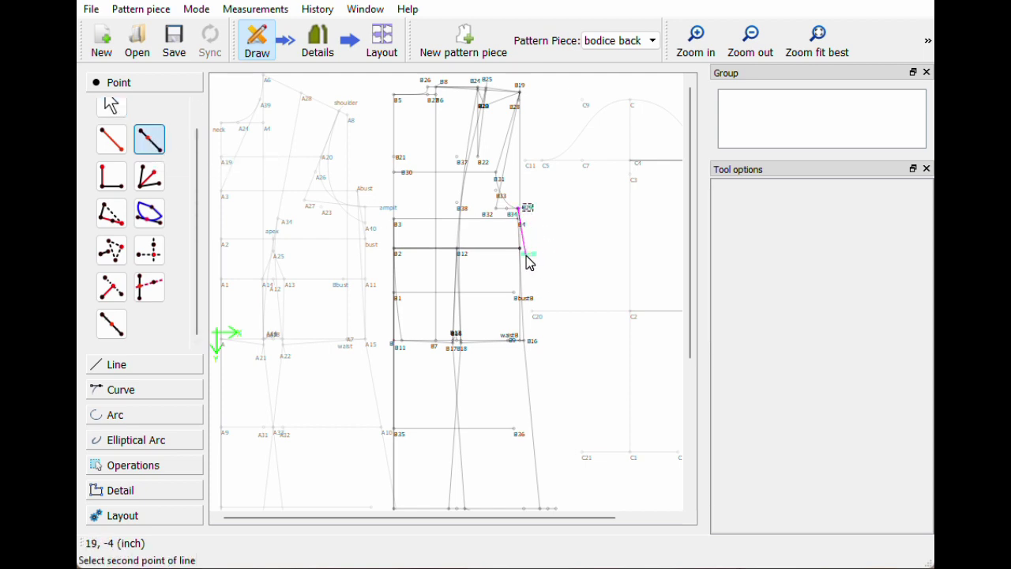
scroll(556, 284, "up", 2)
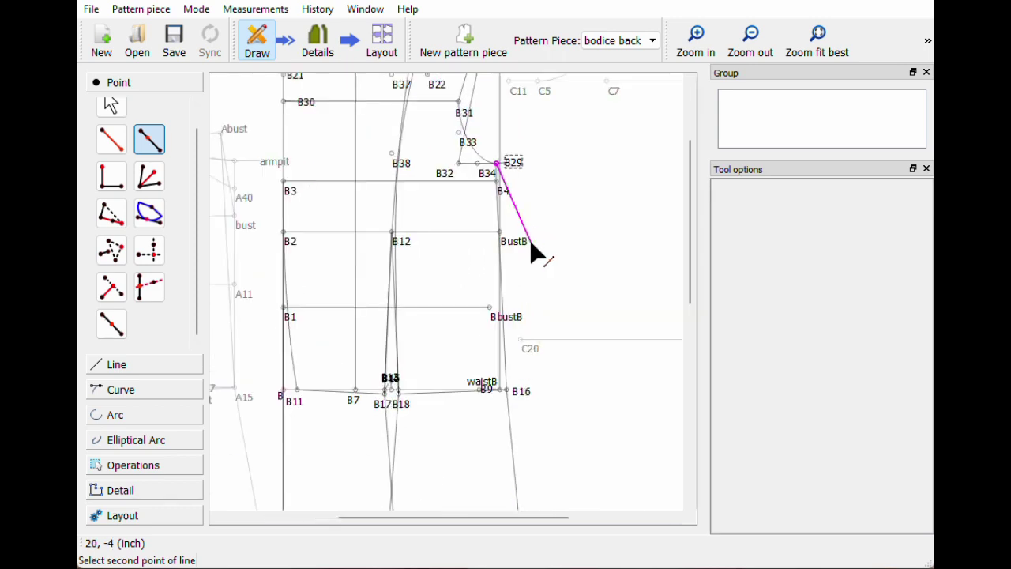
left_click_drag(412, 519, 390, 519)
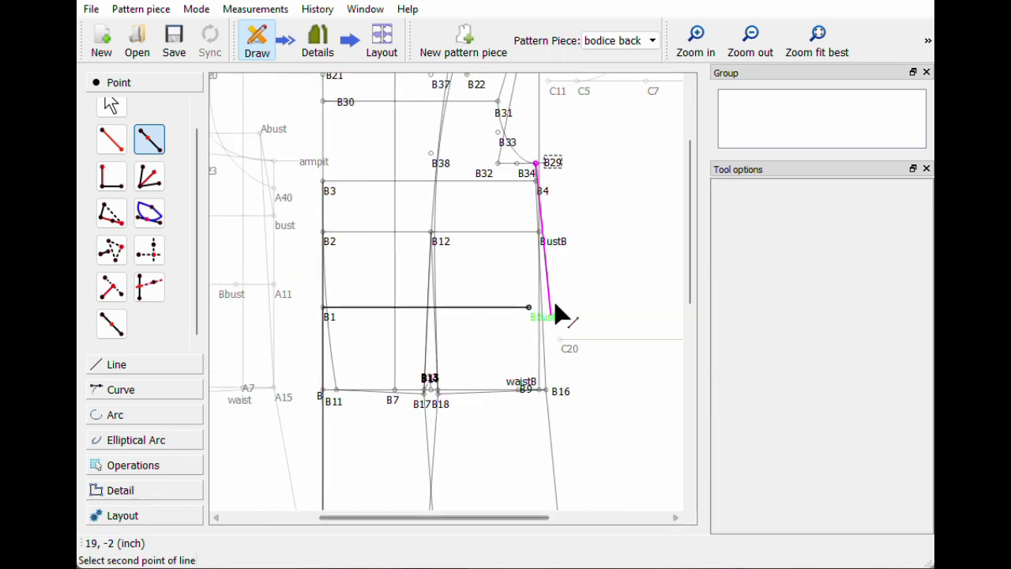
left_click(554, 247)
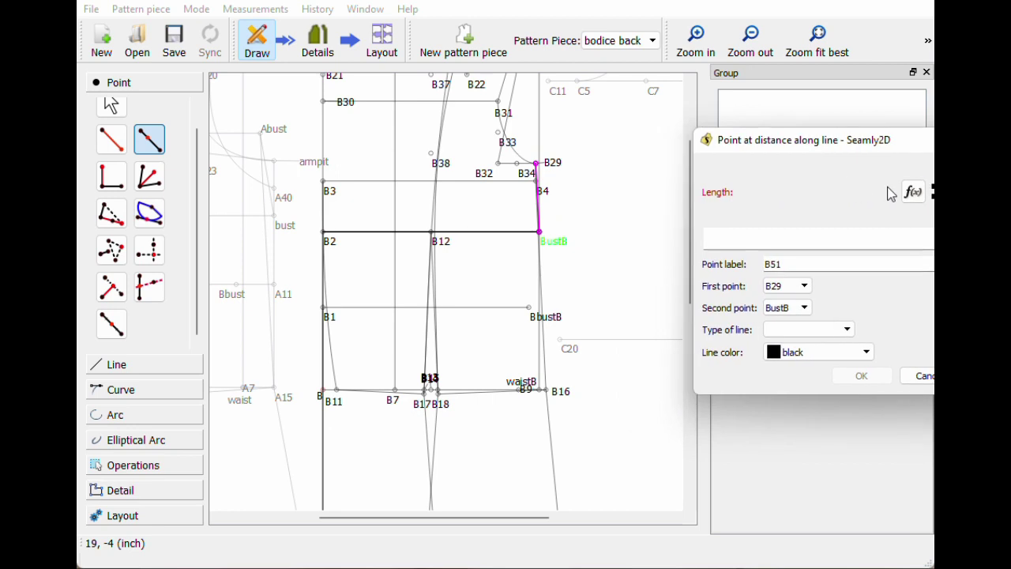
left_click(914, 193)
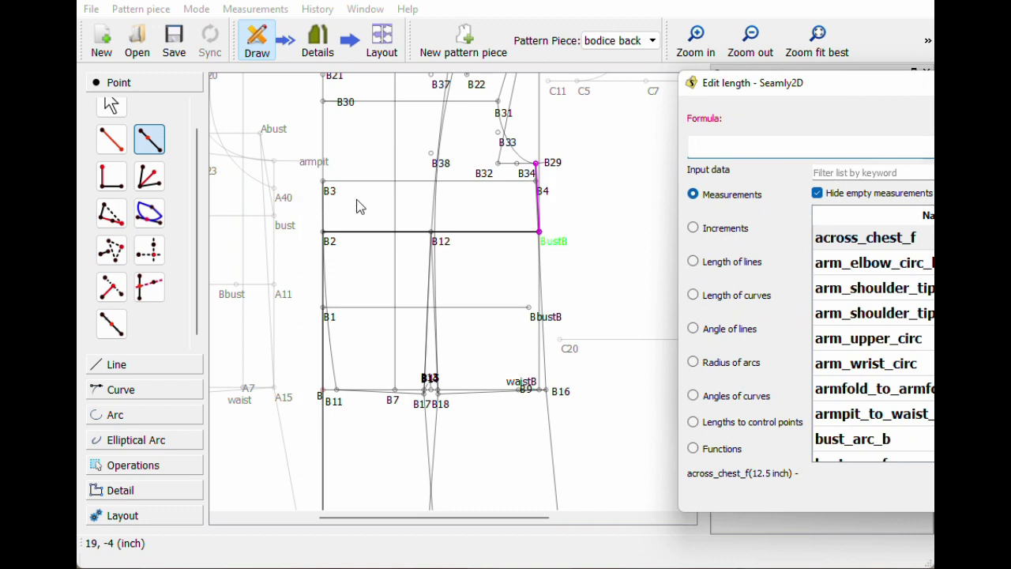
left_click(694, 261)
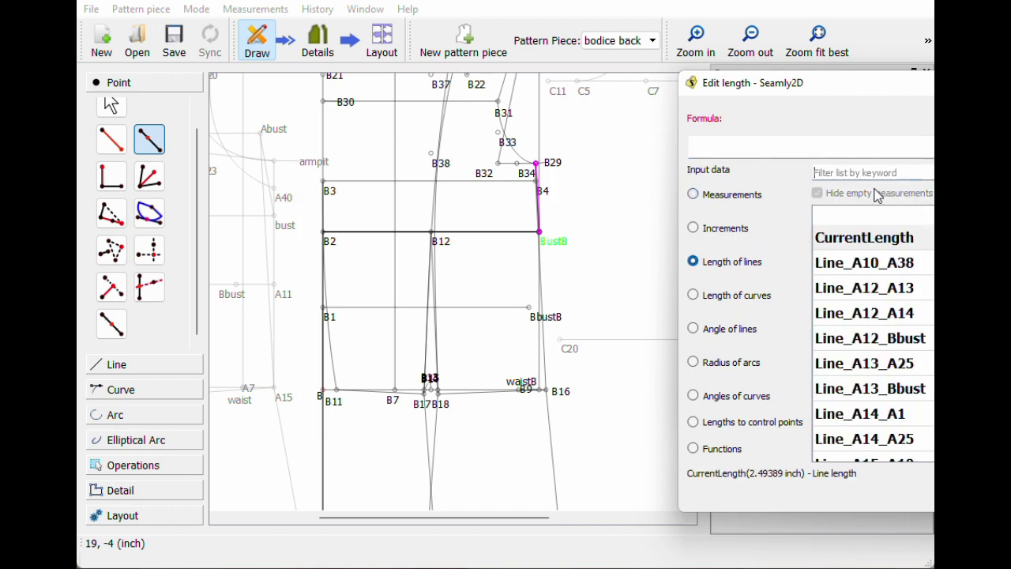
type("a40")
double_click(861, 273)
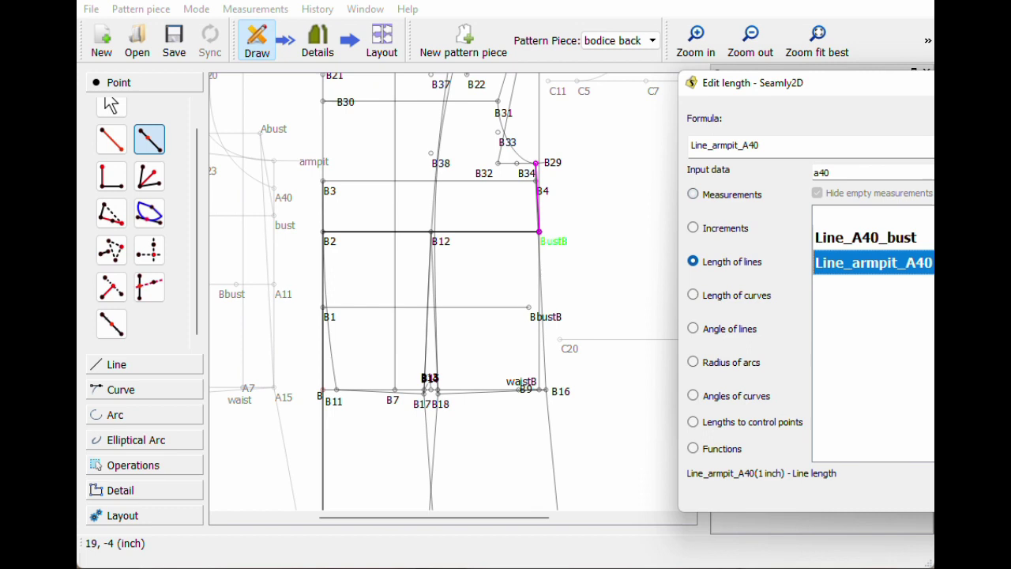
key("Return")
left_click(860, 376)
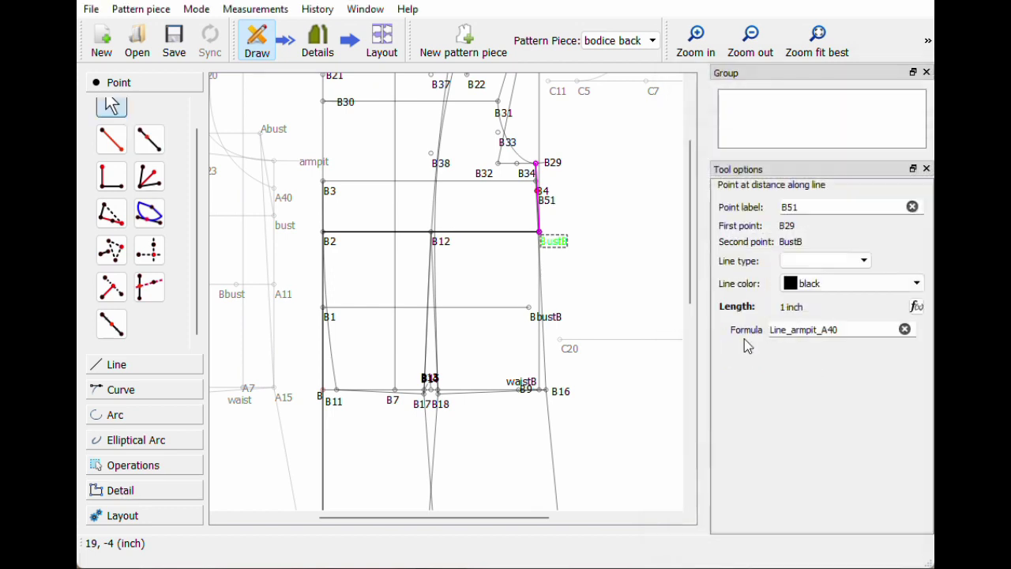
- Move the new side seam point's label clear of B4 and rename the point newarmpit
mouse_move(551, 207)
left_mouse_down()
mouse_move(586, 204)
mouse_move(568, 203)
left_mouse_up()
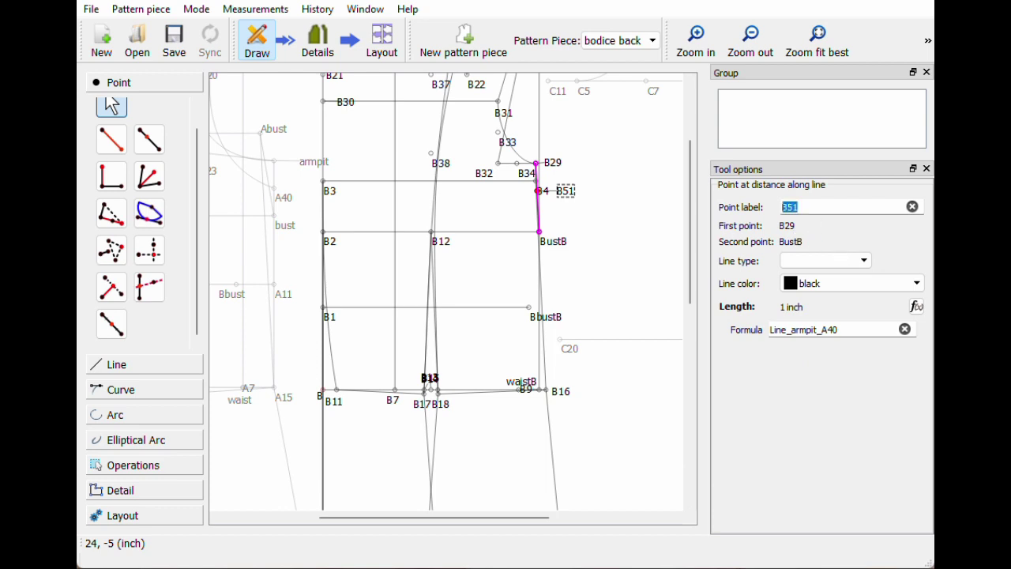
type("newarmpit")
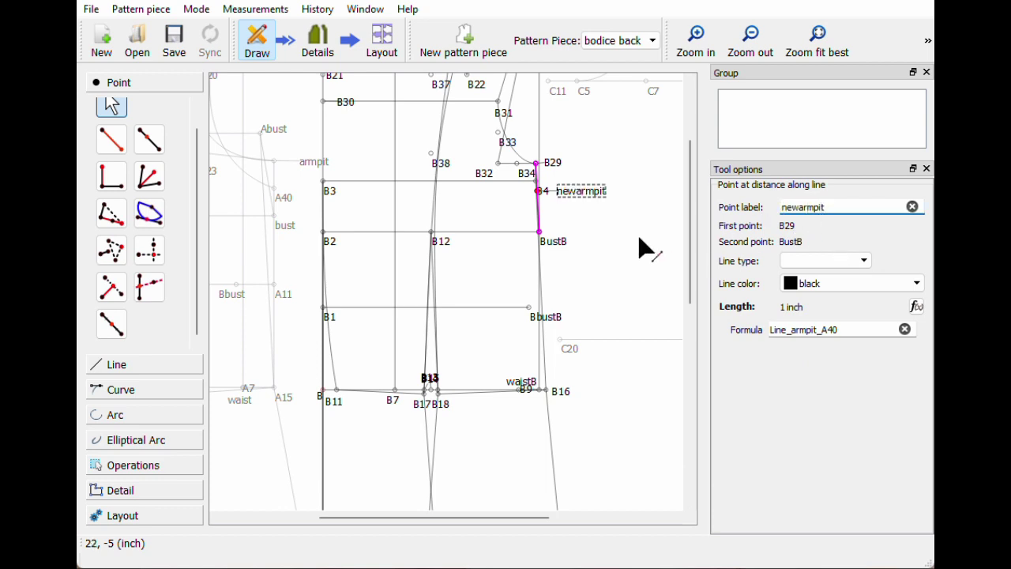
key("Return")
- Draw the lowered armhole as a cubic bezier curve through B19, B31, B32 and newarmpit, and save the pattern
scroll(644, 286, "up", 5)
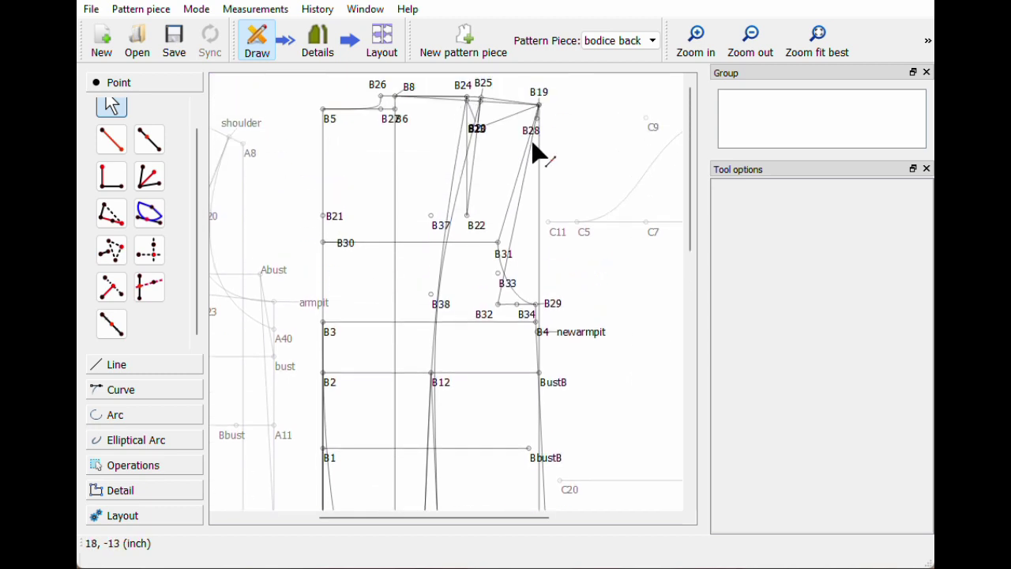
left_click(94, 393)
left_click(111, 247)
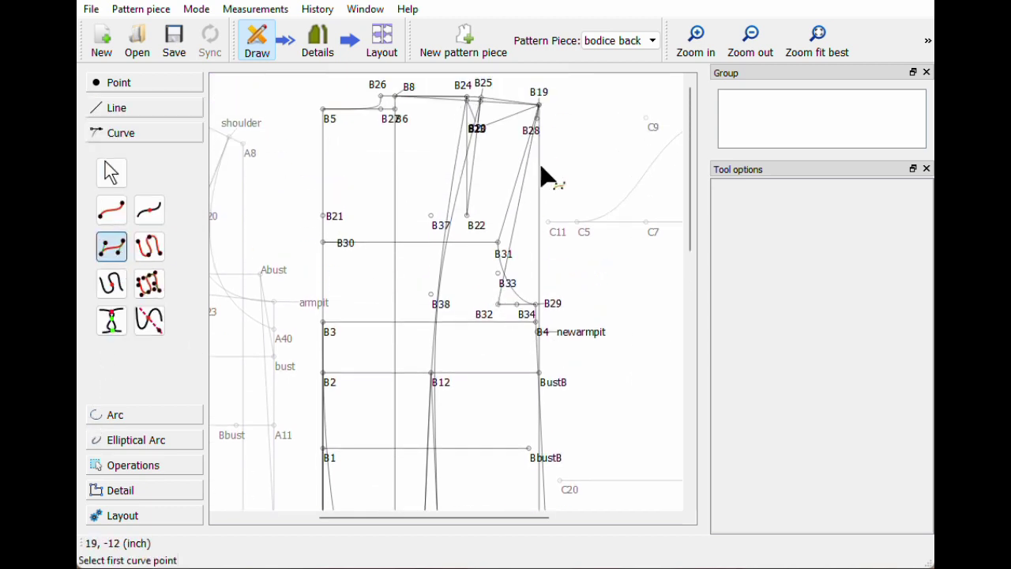
left_click(543, 96)
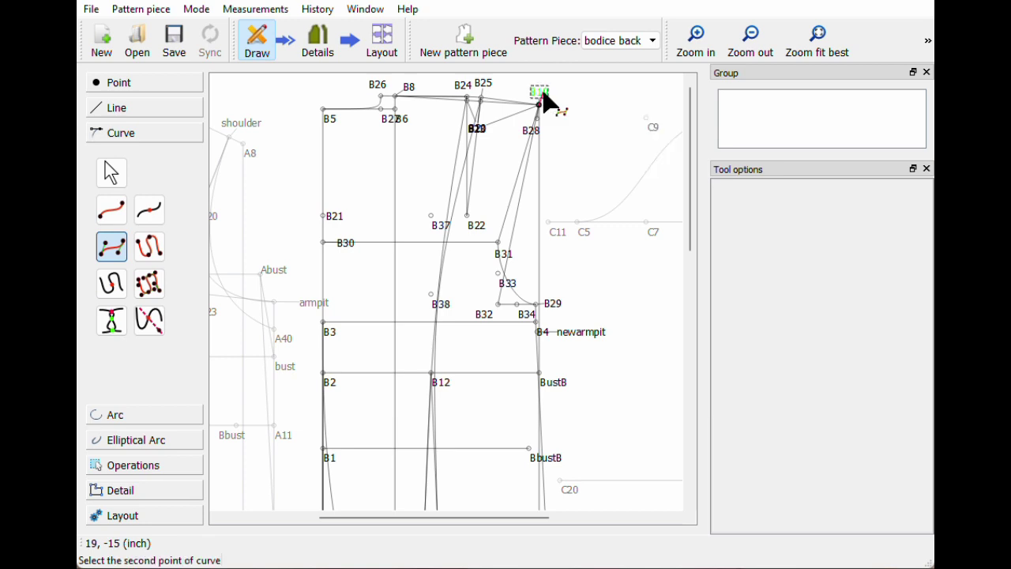
left_click(502, 255)
left_click(487, 316)
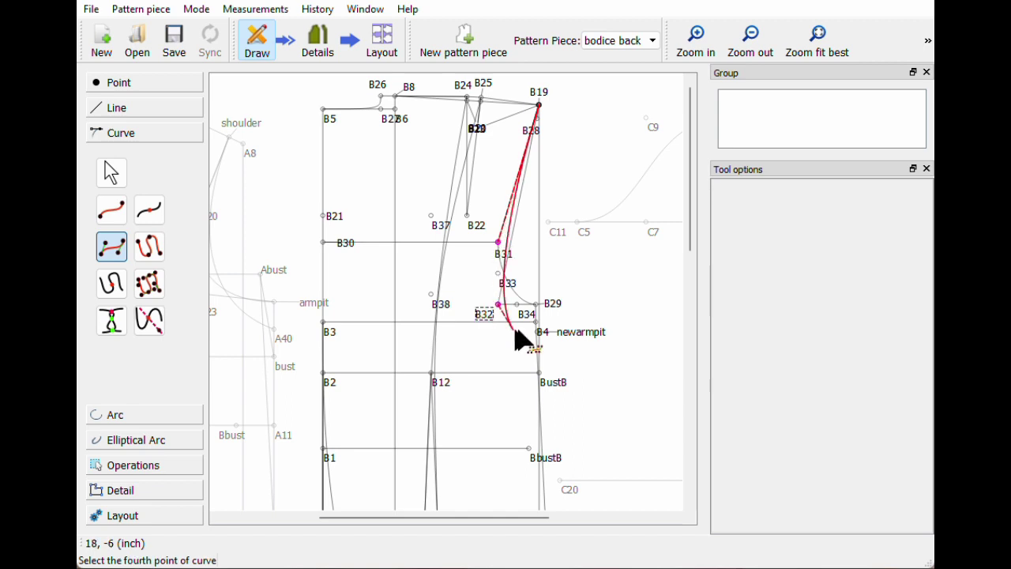
left_click(577, 335)
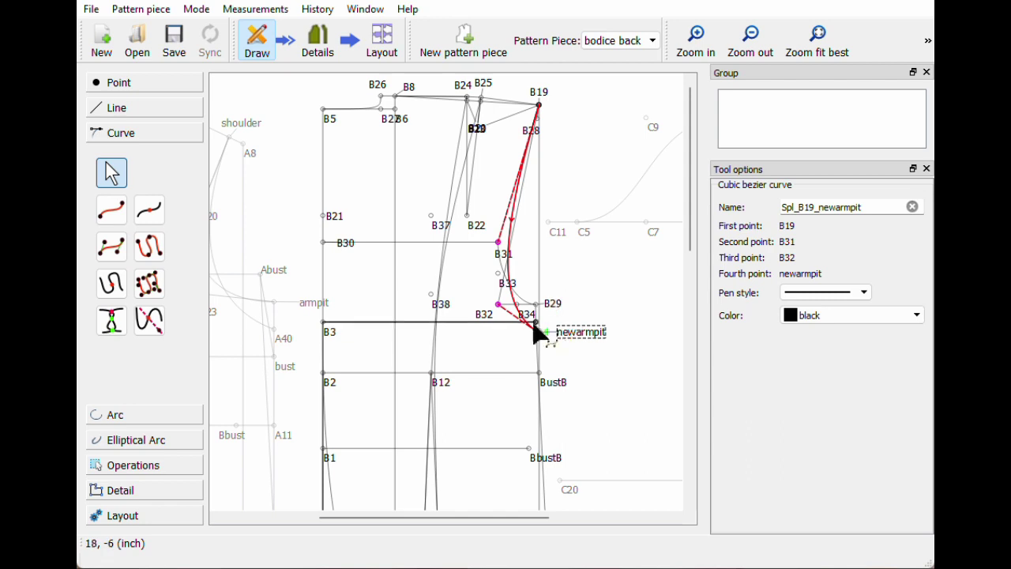
key("Return")
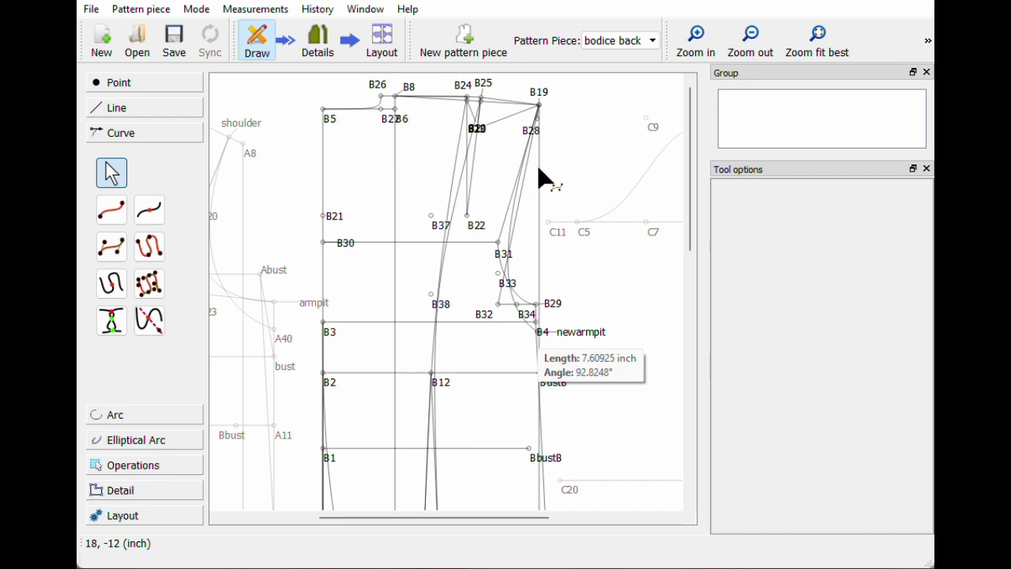
left_click(177, 49)
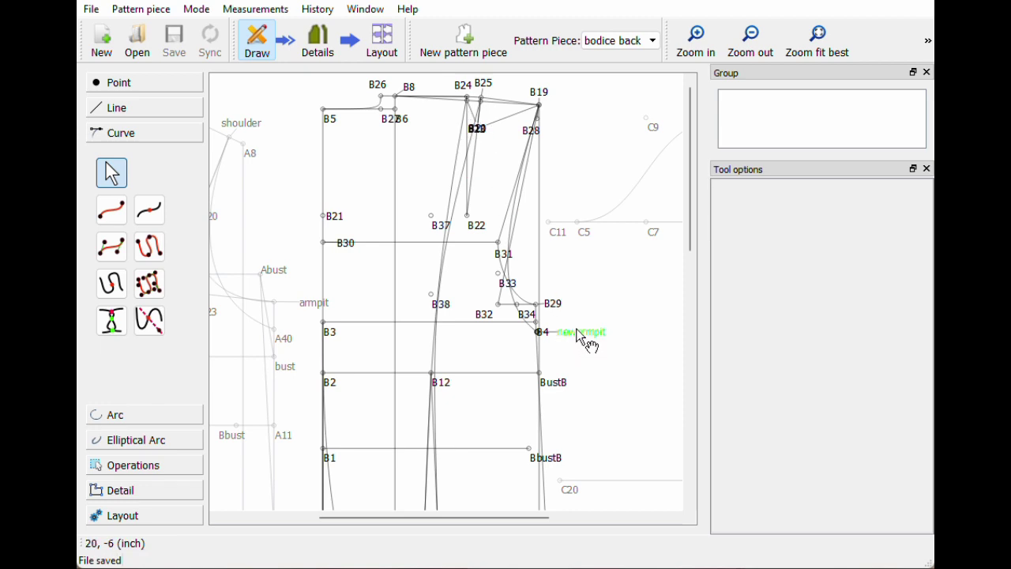
- Examine the drafted bodice back from the shoulder and new armhole down to the hip line
scroll(593, 407, "down", 2, "ctrl")
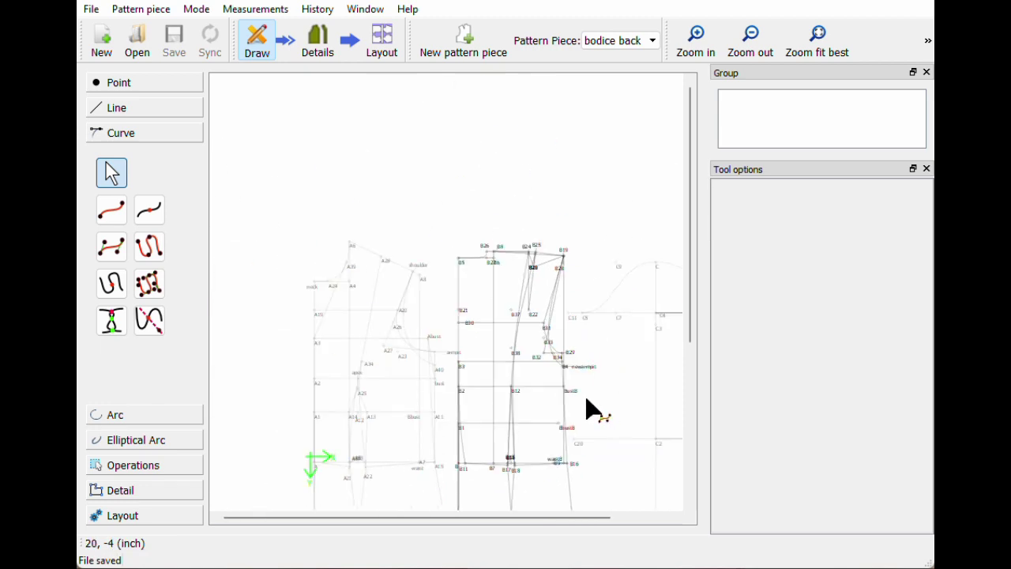
scroll(607, 379, "down", 5)
scroll(606, 384, "up", 1, "ctrl")
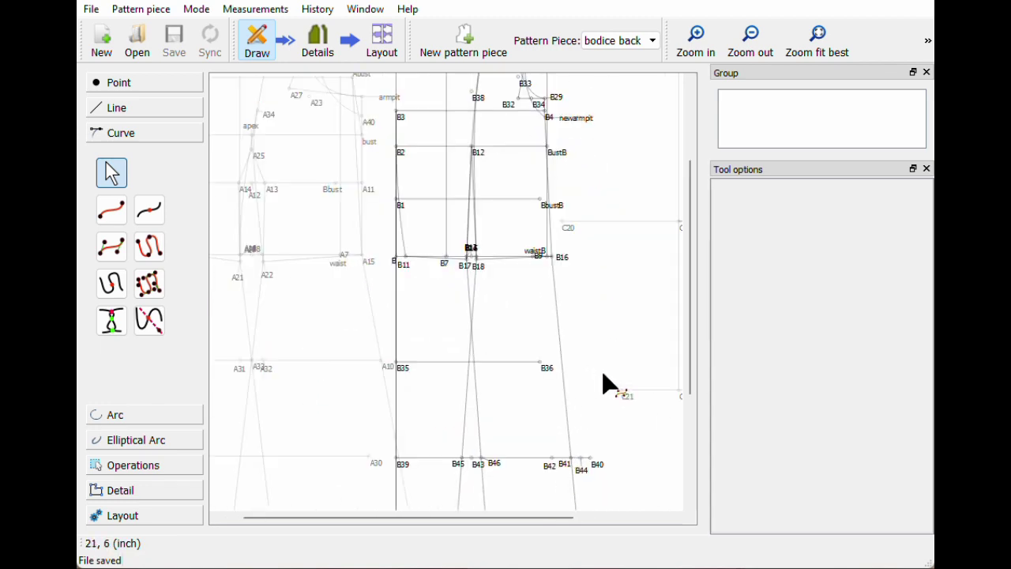
scroll(600, 380, "up", 4)
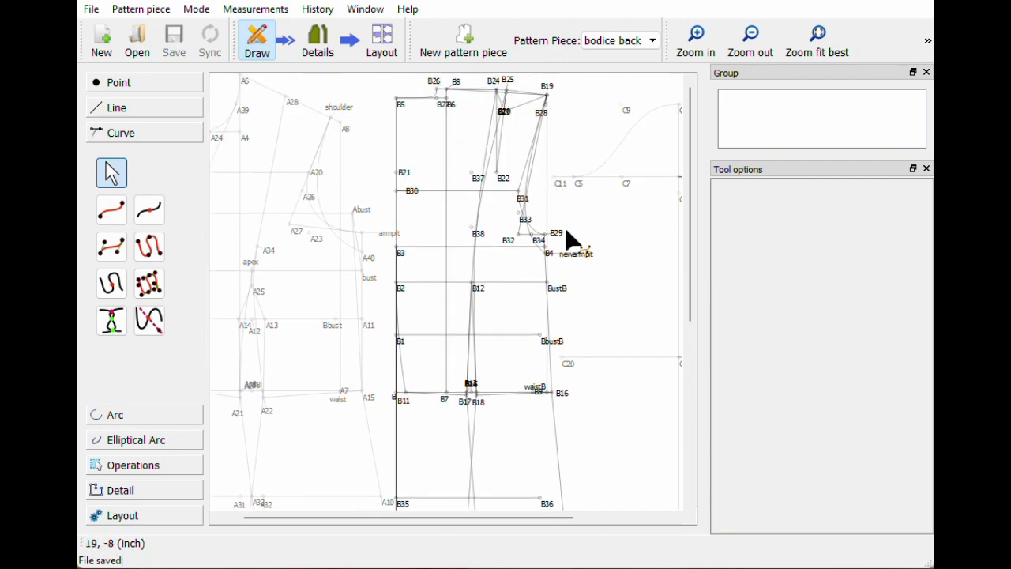
scroll(573, 242, "down", 5)
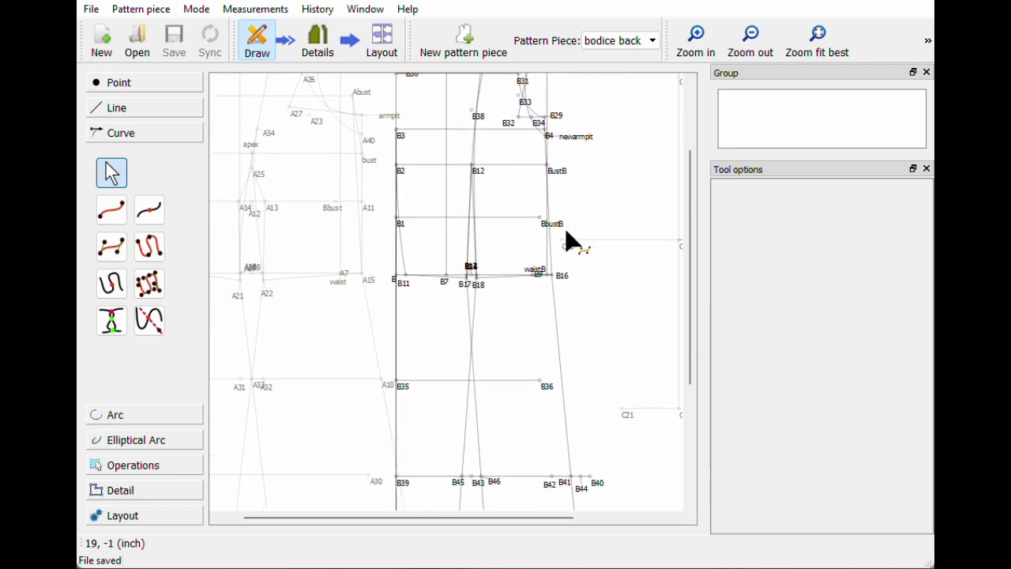
scroll(573, 243, "up", 5)
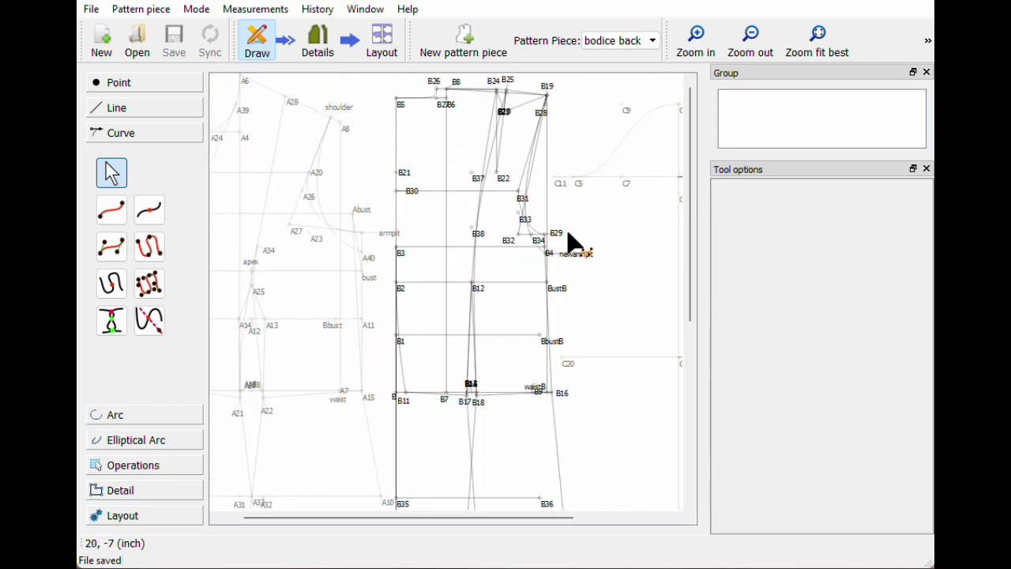
scroll(569, 241, "down", 3, "ctrl")
scroll(605, 286, "up", 3, "ctrl")
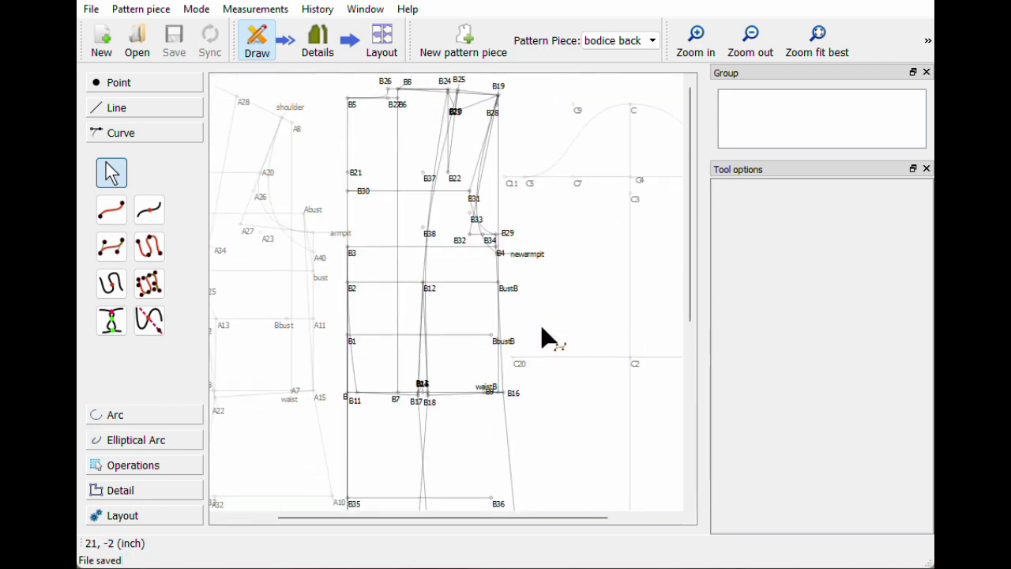
- Create the center back panel's pattern piece from B5, the neckline curve, B24, the princess curve to B17, B48 and B47
left_click(119, 492)
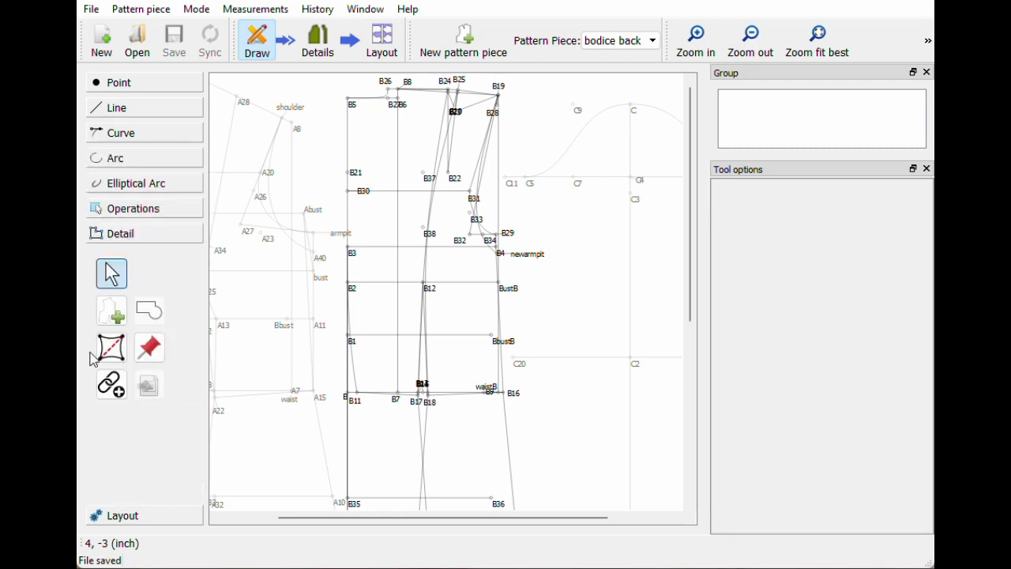
left_click(115, 314)
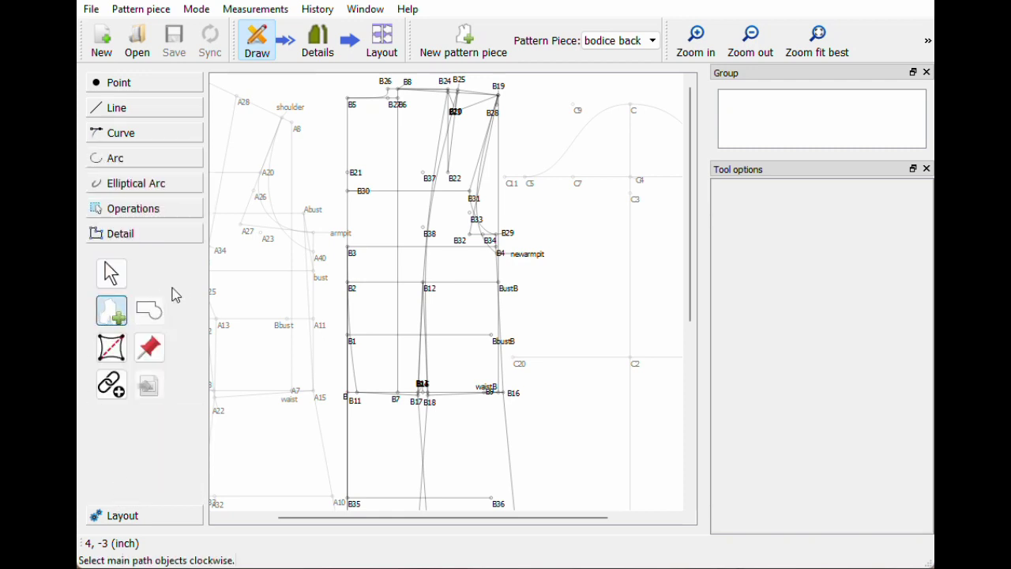
left_click(350, 100)
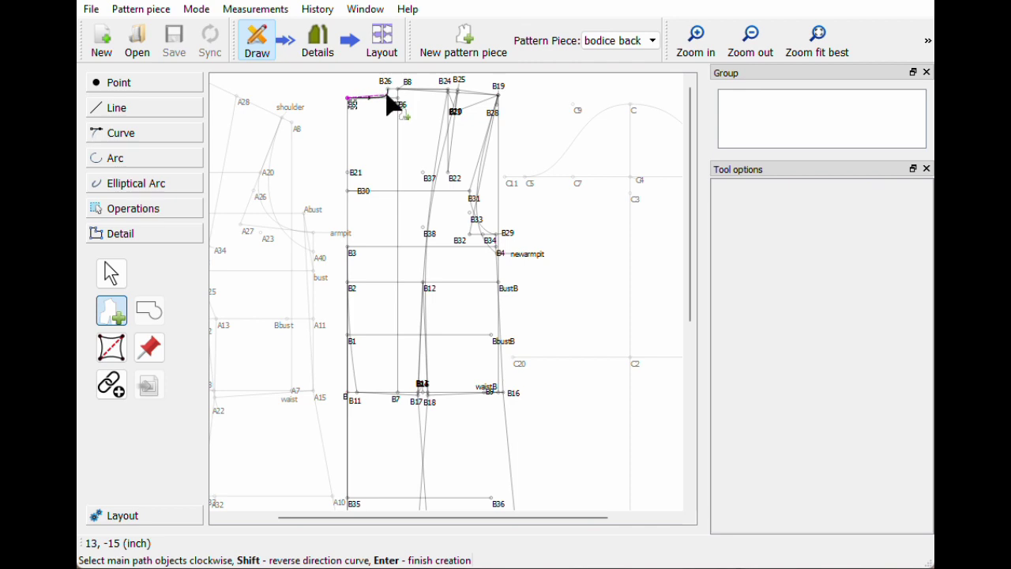
left_click(450, 92)
left_click(451, 119)
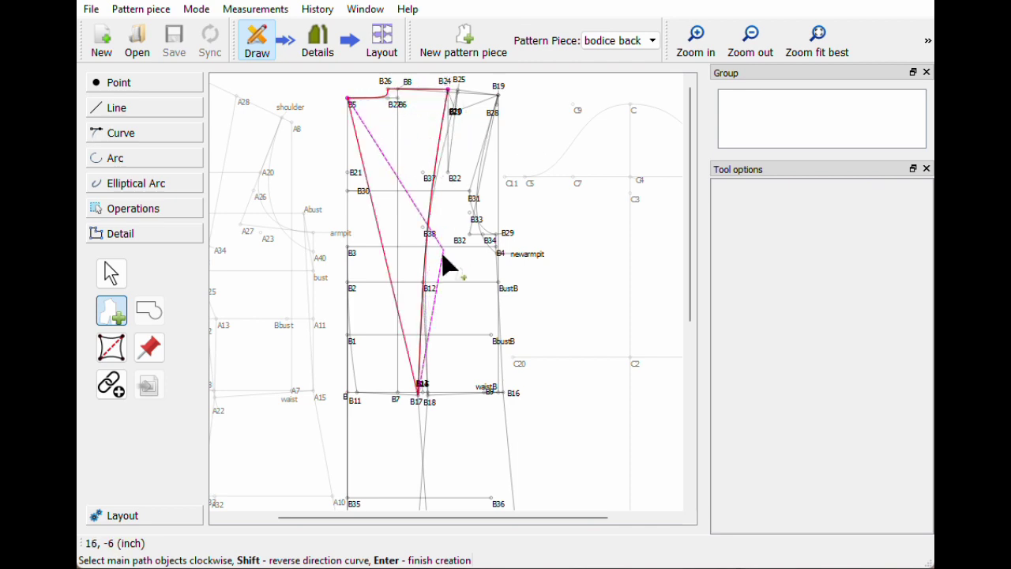
scroll(432, 350, "down", 8)
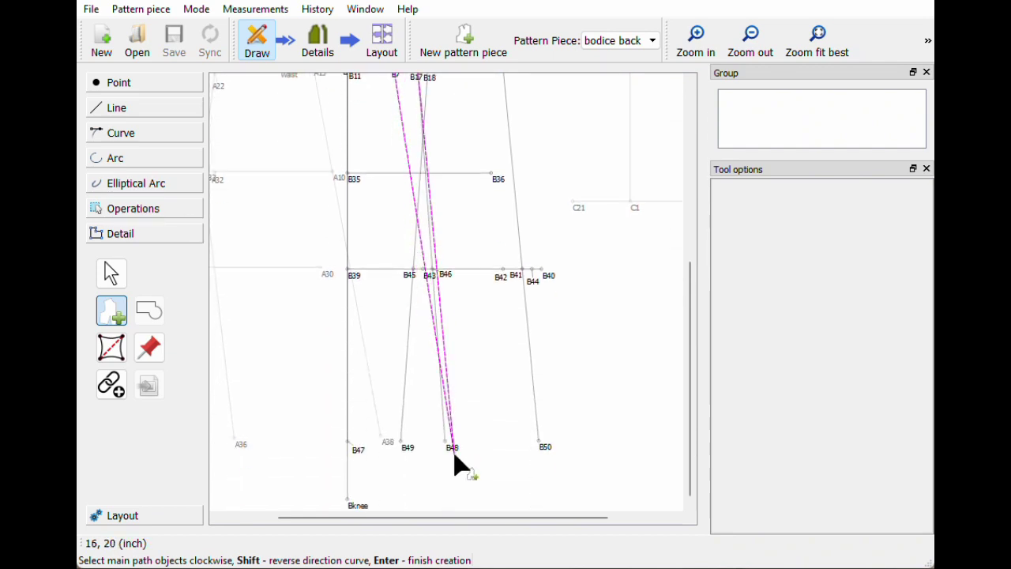
left_click(454, 453)
left_click(354, 450)
scroll(466, 428, "down", 4, "ctrl")
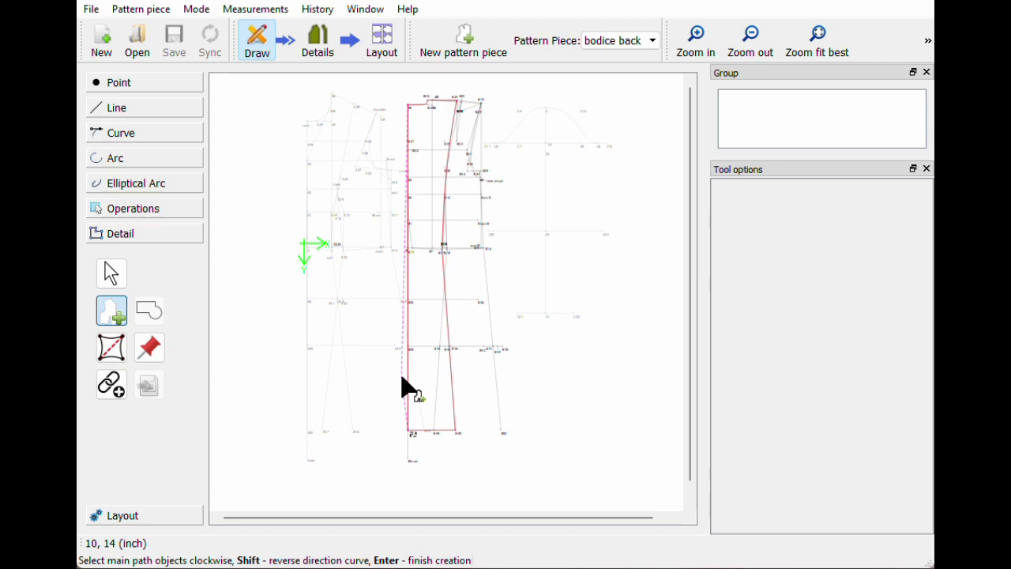
key("Return")
left_click_drag(436, 6, 671, 23)
key("Return")
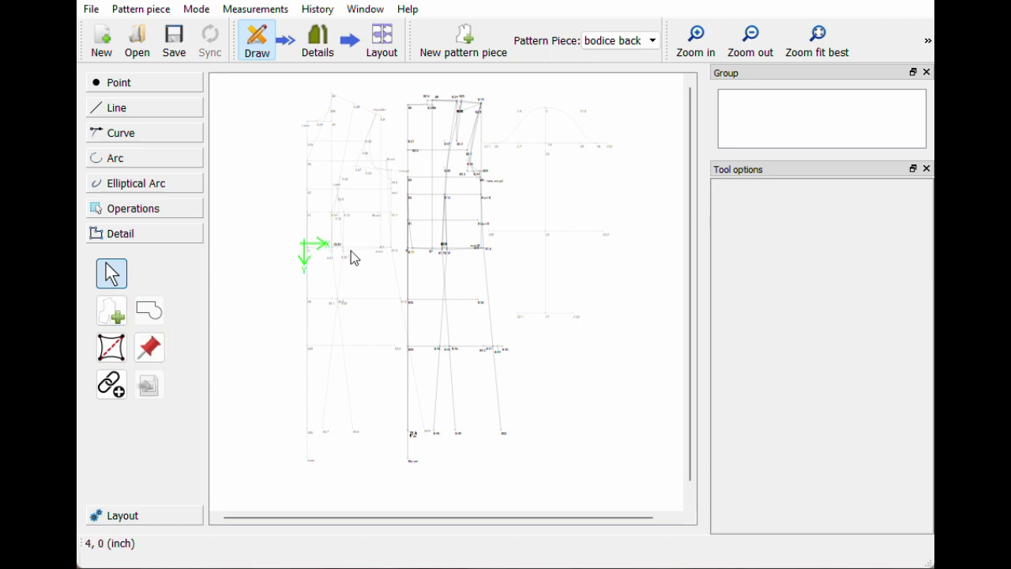
- Start the side back panel's pattern piece along the B18–B25 princess curve, B19, the B19–newarmpit curve and B16
scroll(536, 330, "up", 3, "ctrl")
scroll(536, 322, "up", 2)
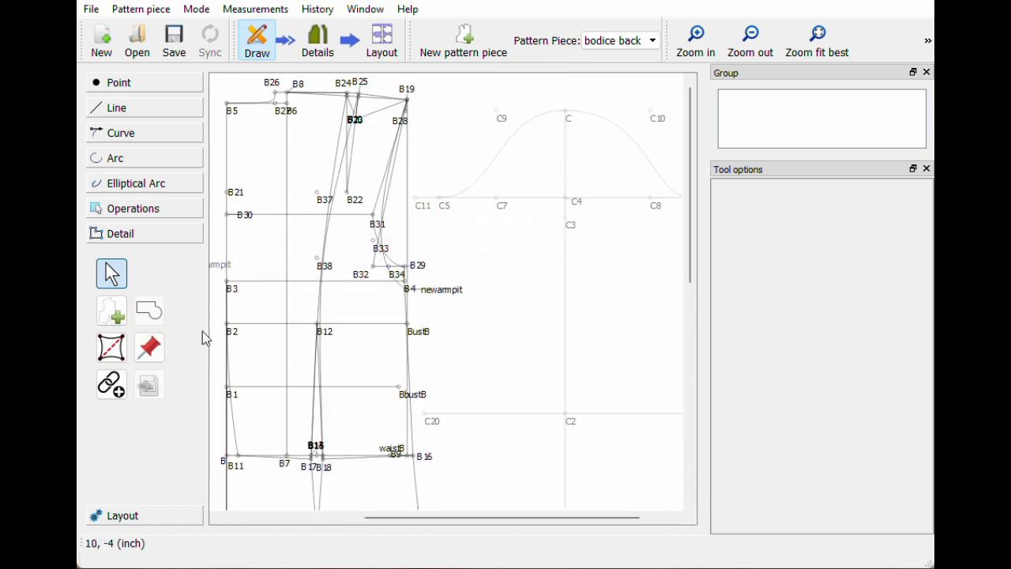
left_click(113, 314)
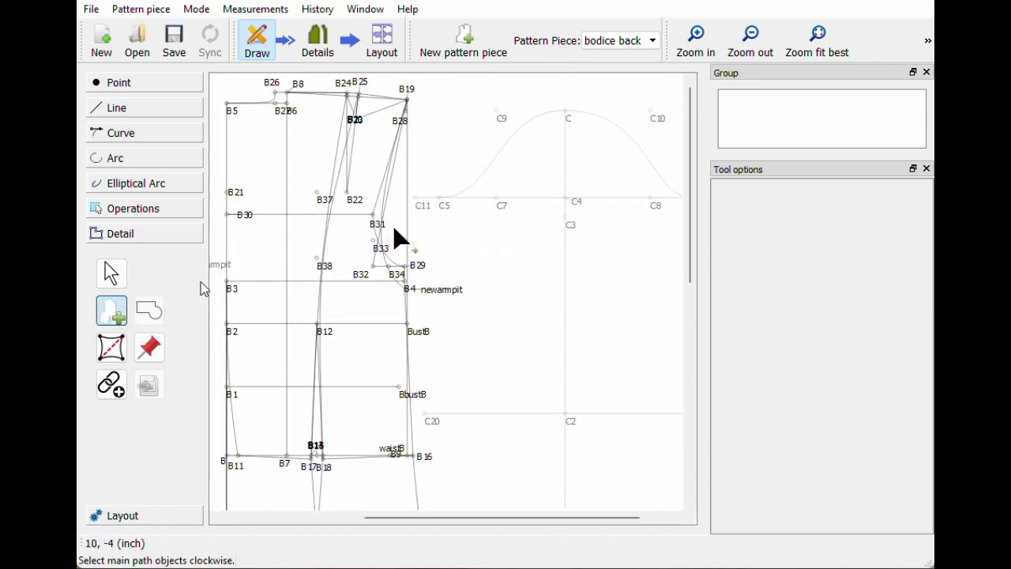
left_click(347, 162)
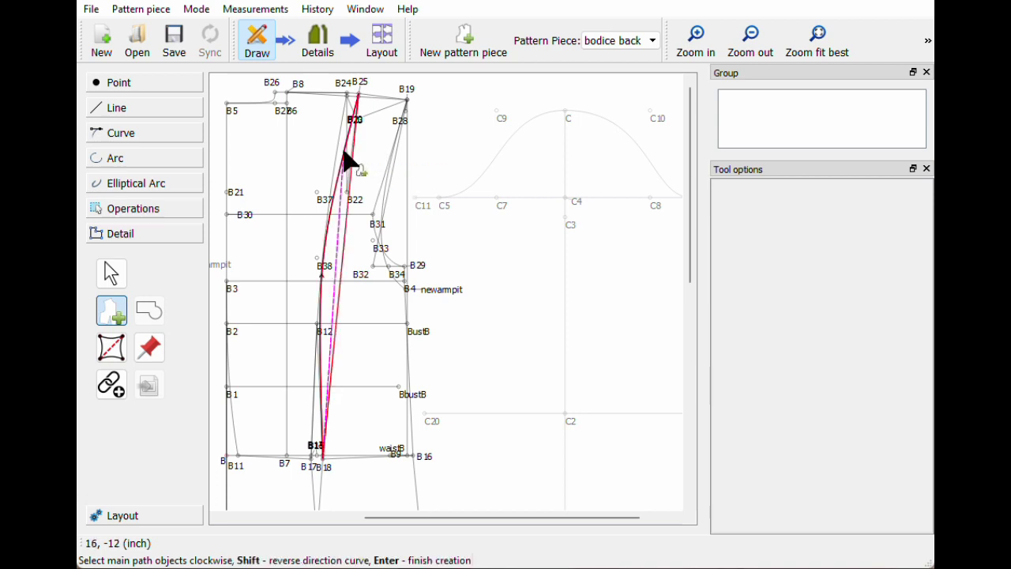
left_click(408, 98)
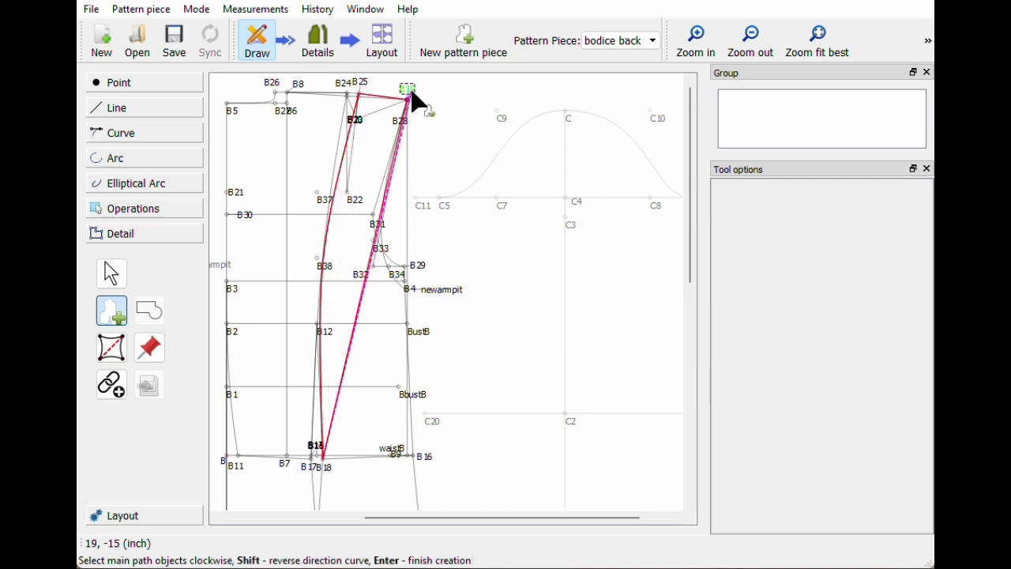
left_click(384, 253)
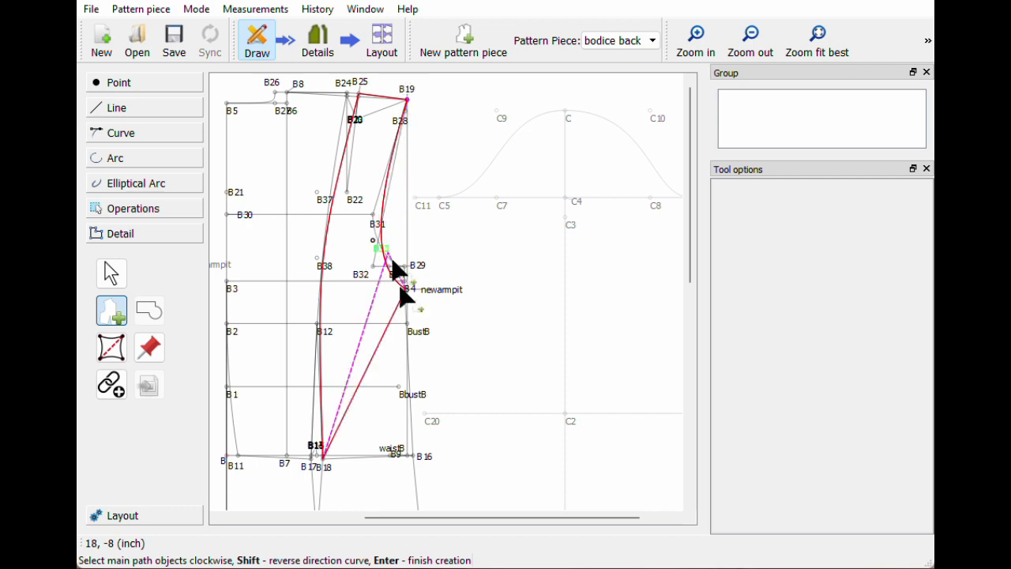
left_click(413, 455)
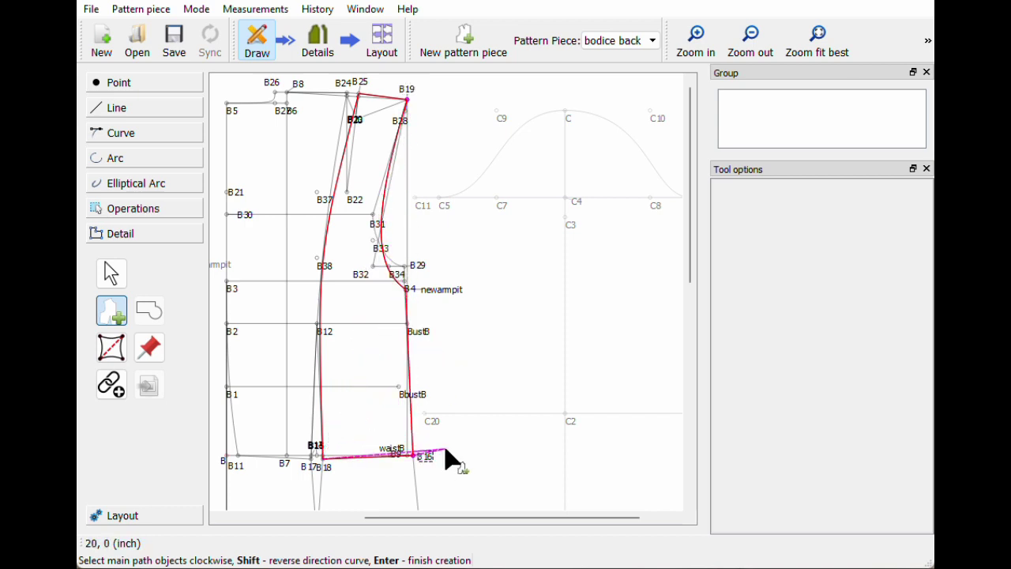
- Complete the side back panel's main path with hem points B50 and B49, create the piece, and save the pattern
scroll(446, 458, "down", 2, "ctrl")
scroll(464, 418, "down", 4)
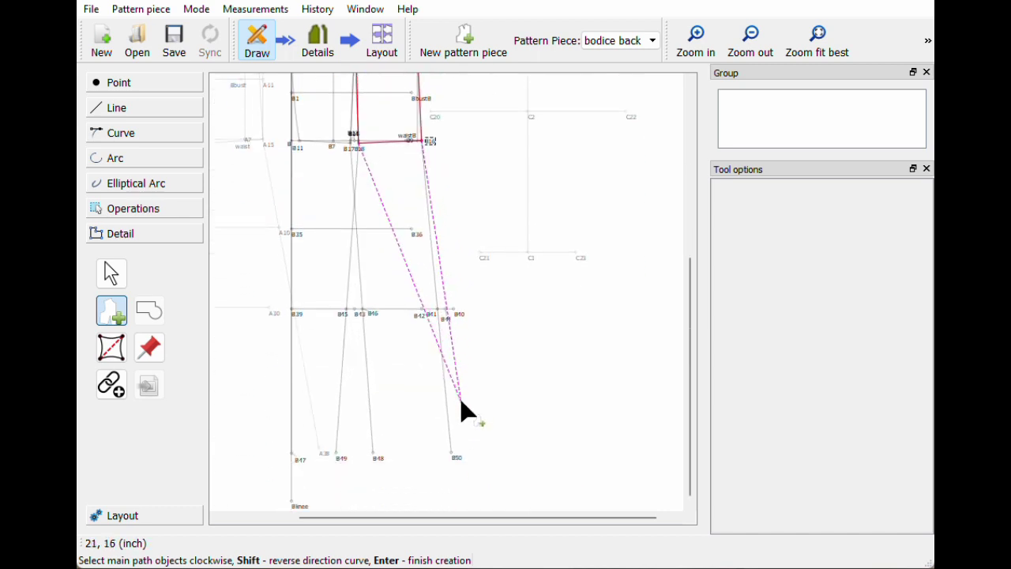
left_click(457, 456)
left_click(339, 455)
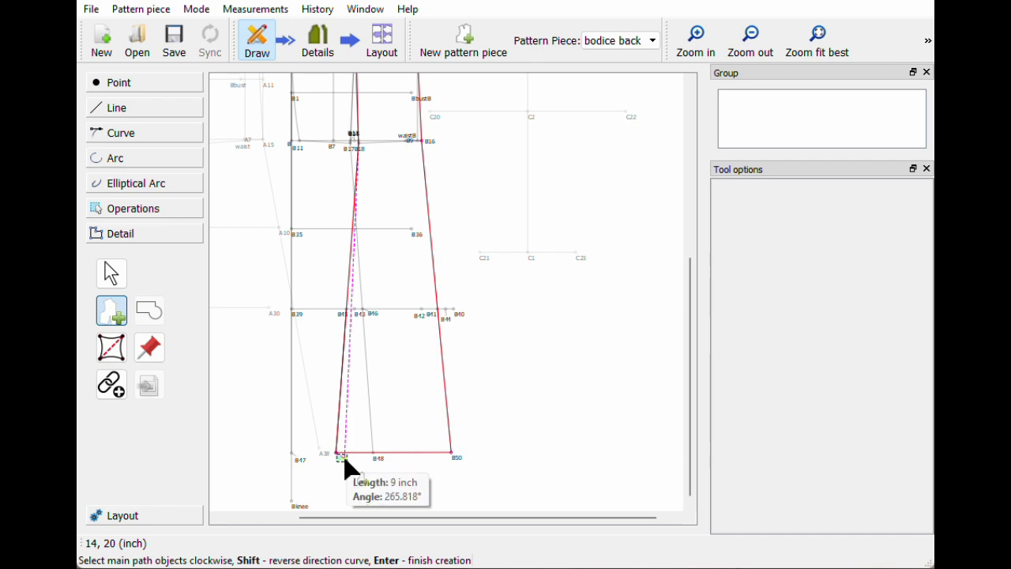
key("Return")
left_click_drag(476, 4, 702, 25)
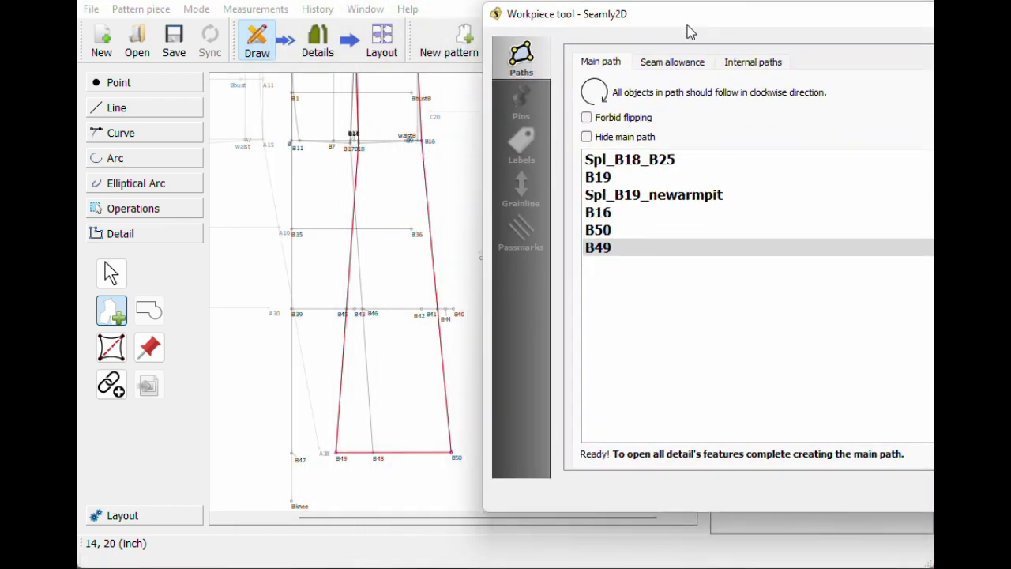
scroll(403, 226, "down", 3)
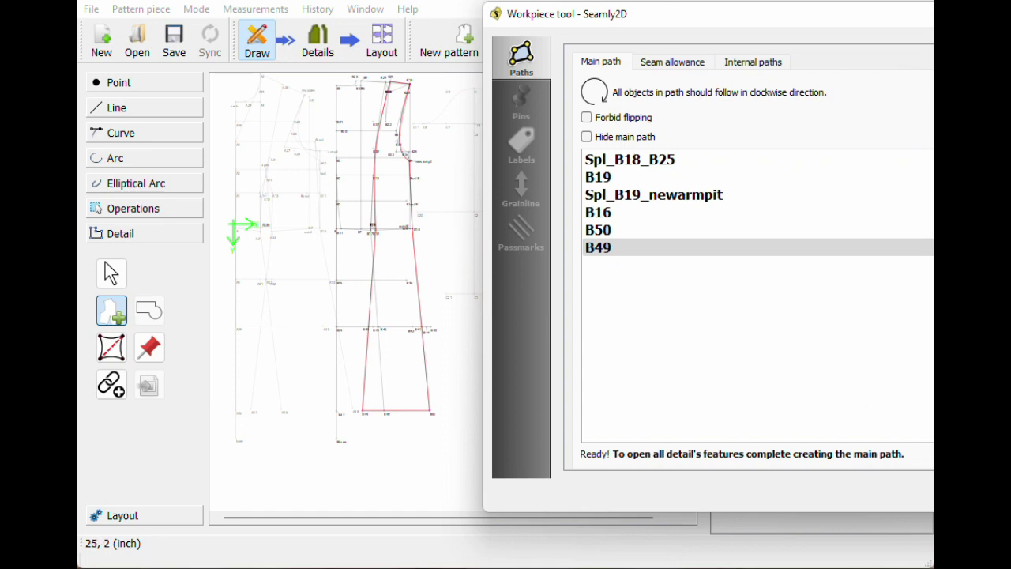
key("Escape")
left_click(174, 55)
- In Details mode, spread the overlapping back panels apart and delete the center front panel
left_click(327, 57)
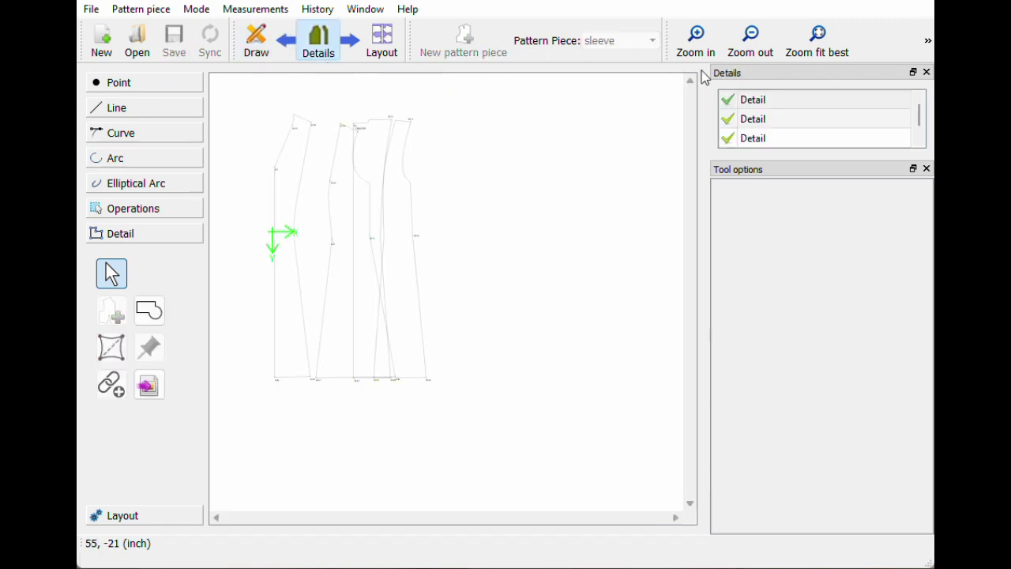
left_click_drag(405, 250, 449, 249)
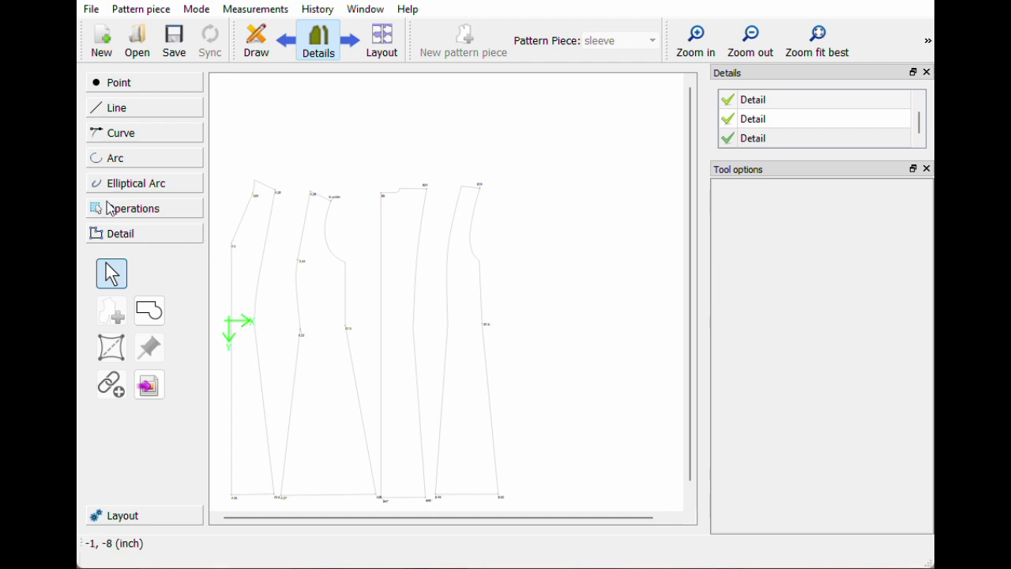
left_click(243, 257)
key("Delete")
- Return to Draw mode and make bodice front the active pattern piece
left_click(261, 44)
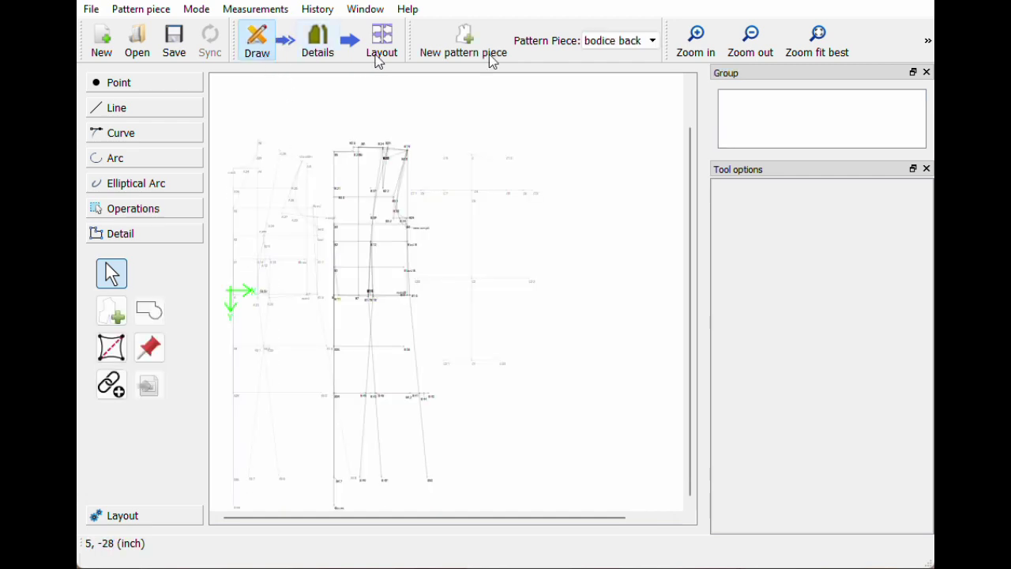
left_click(616, 41)
left_click(612, 71)
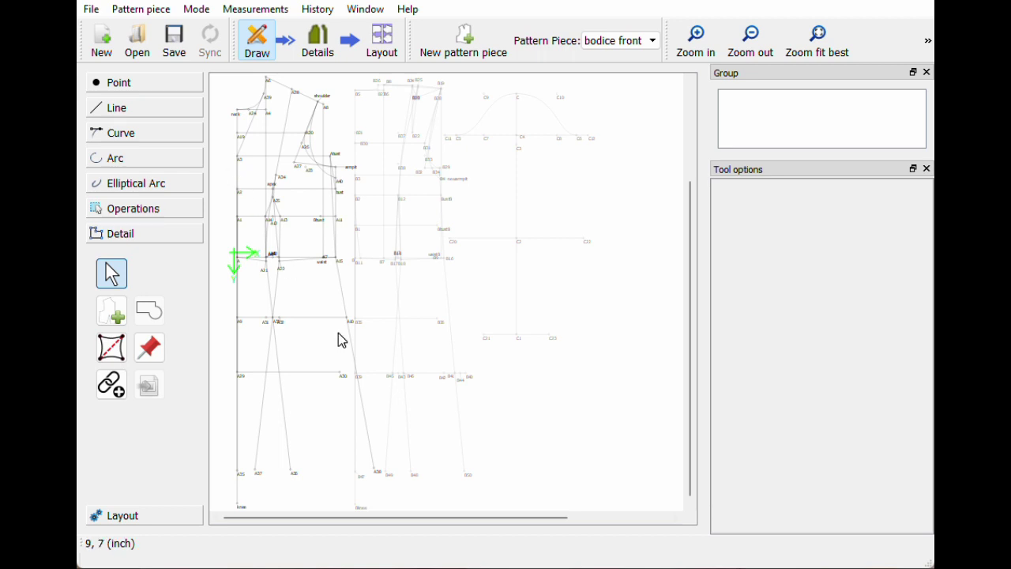
scroll(338, 333, "up", 1, "ctrl")
scroll(256, 342, "up", 2, "ctrl")
scroll(255, 343, "up", 5)
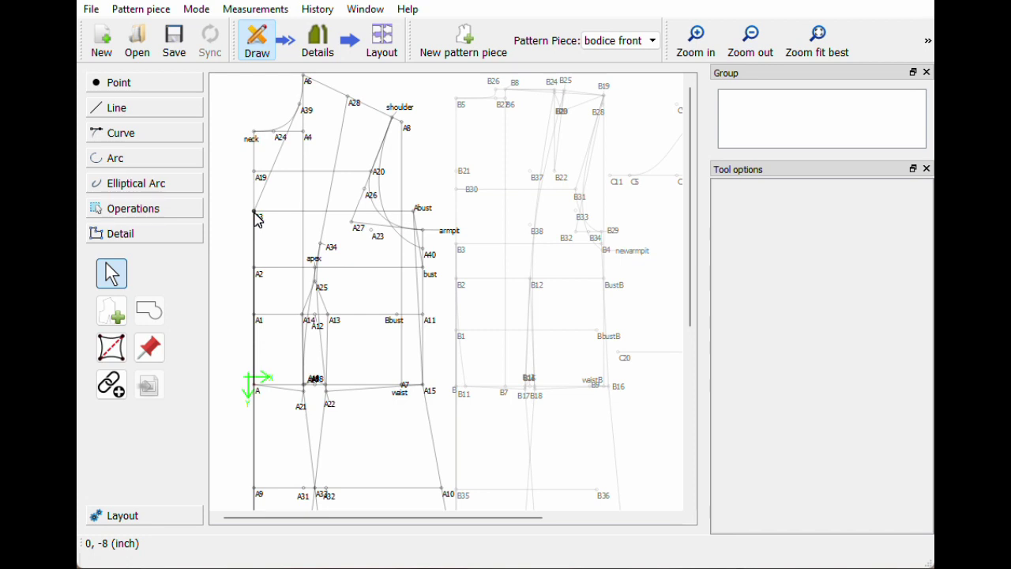
mouse_move(258, 220)
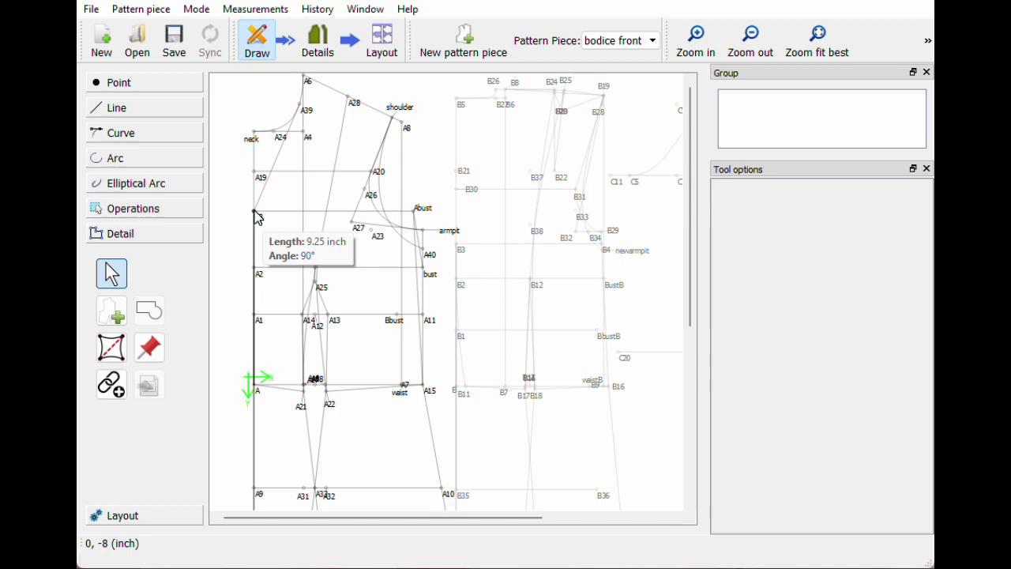
- Add a point at distance and angle from A3, with length 0.5 inch and angle 180°
left_click(118, 82)
left_click(112, 139)
left_click(255, 214)
left_click(242, 212)
left_click_drag(404, 253, 379, 253)
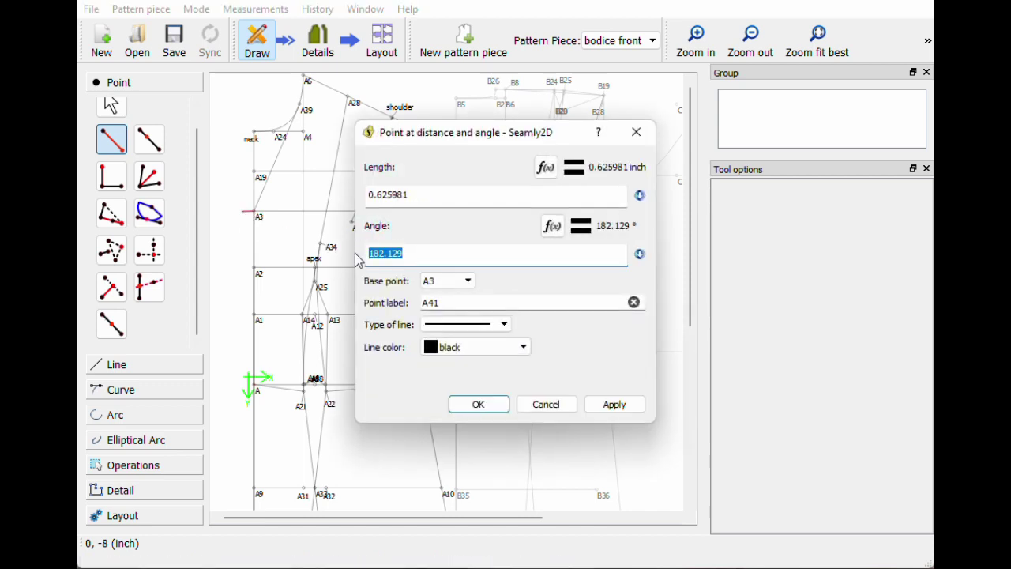
type("180")
left_click_drag(411, 195, 319, 203)
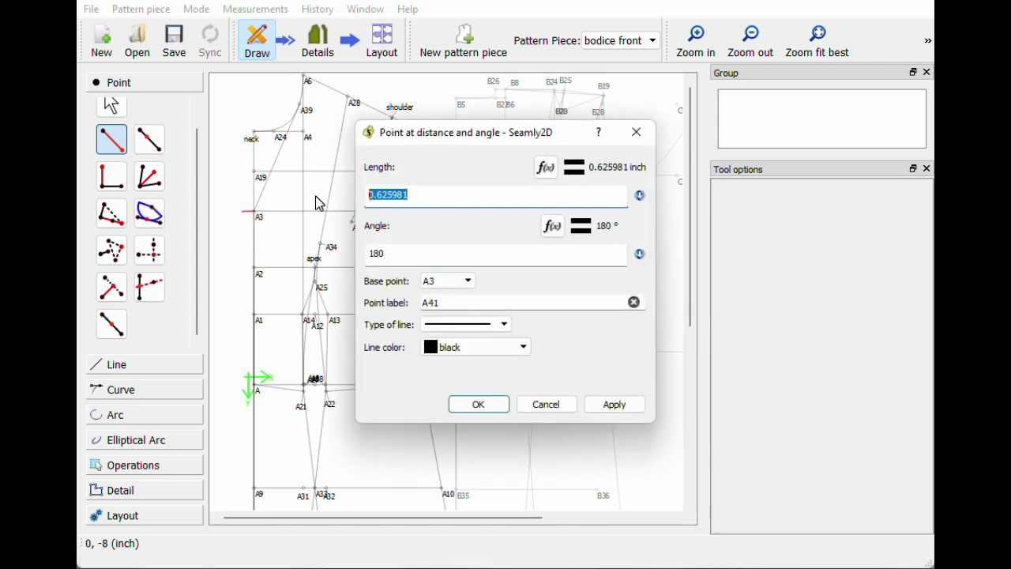
type("0.5")
left_click(478, 403)
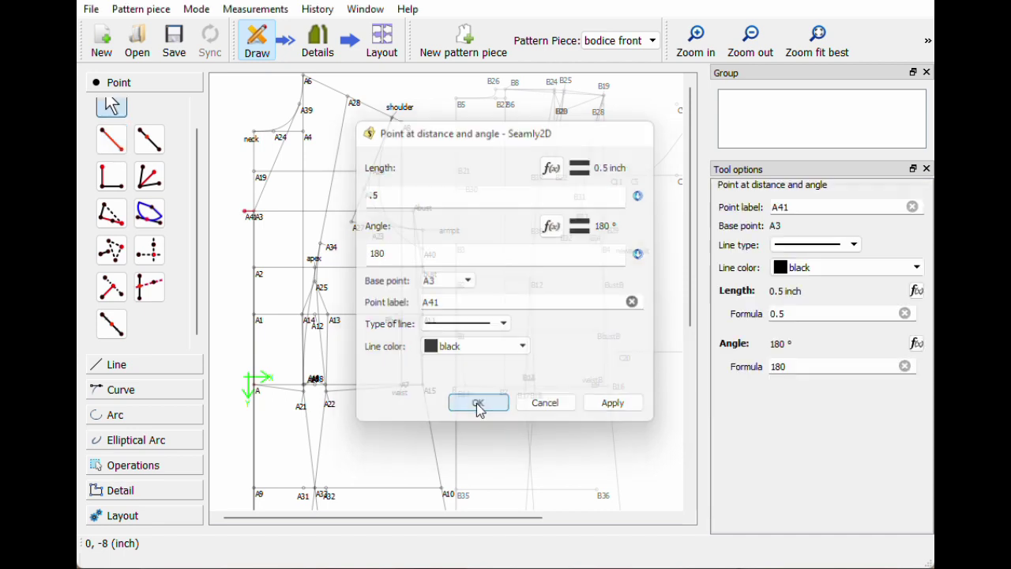
- Delete the neckline line from A39 to A3 and draw a replacement line between A41 and A39
left_click(264, 201)
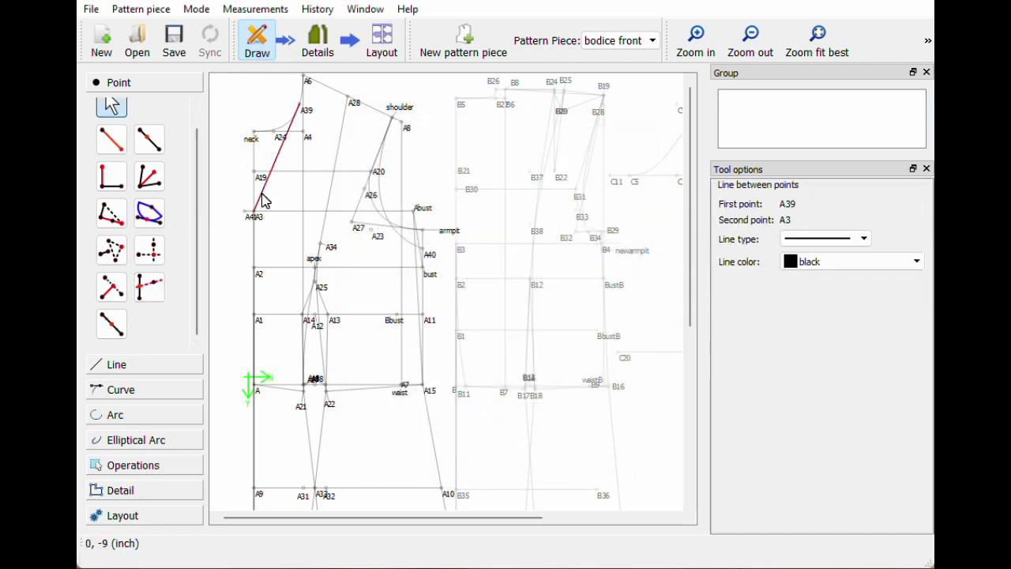
left_click(264, 199)
left_click(111, 368)
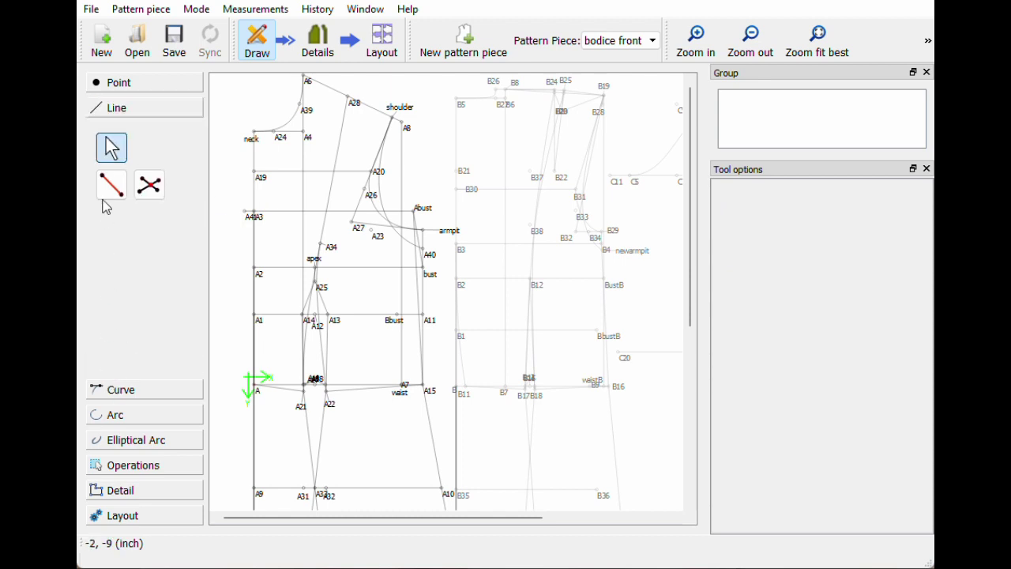
left_click(111, 188)
left_click(245, 212)
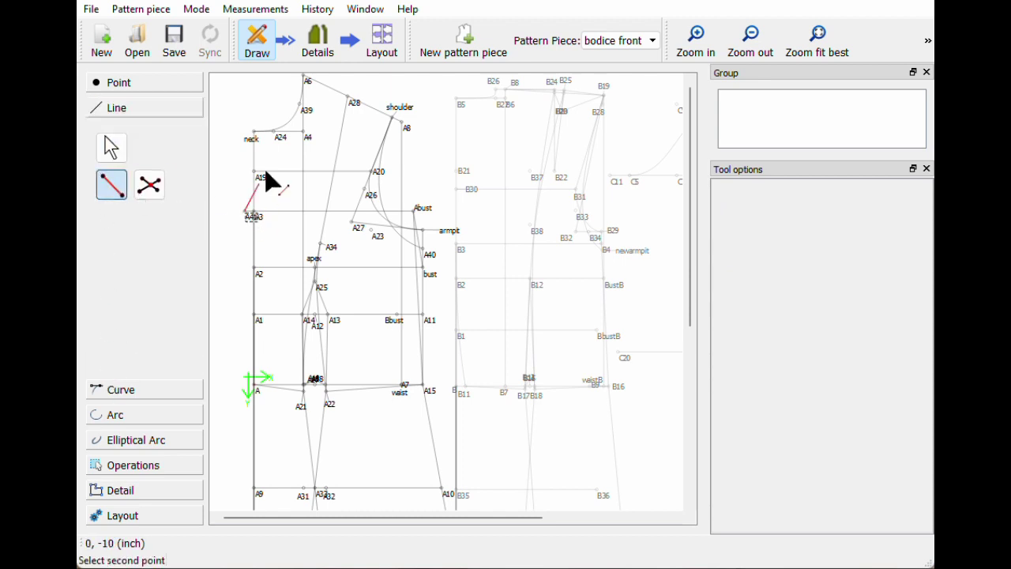
left_click(308, 111)
left_click(225, 304)
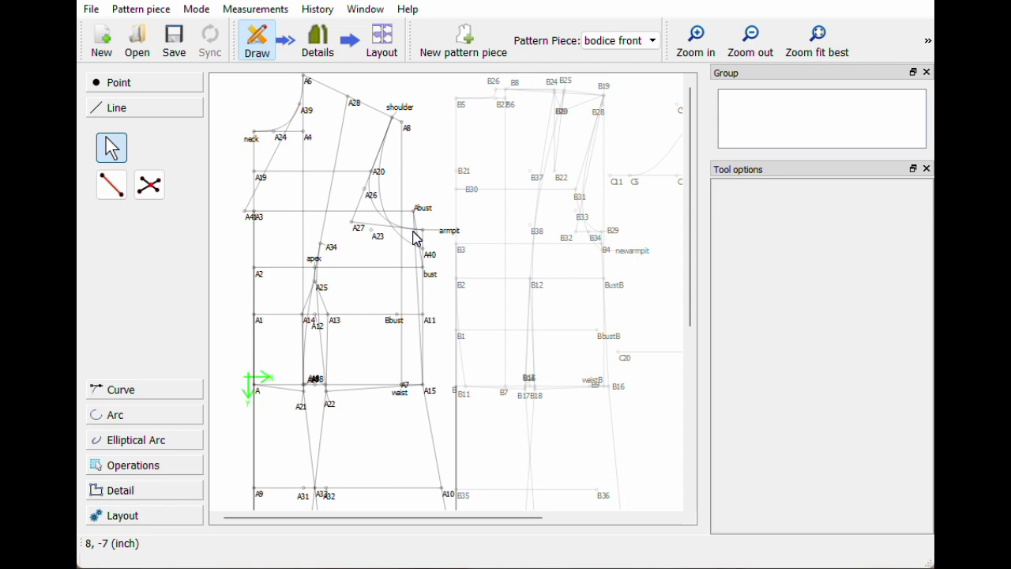
- Add a point taking its X position from A41 and its Y position from armpit
left_click(120, 84)
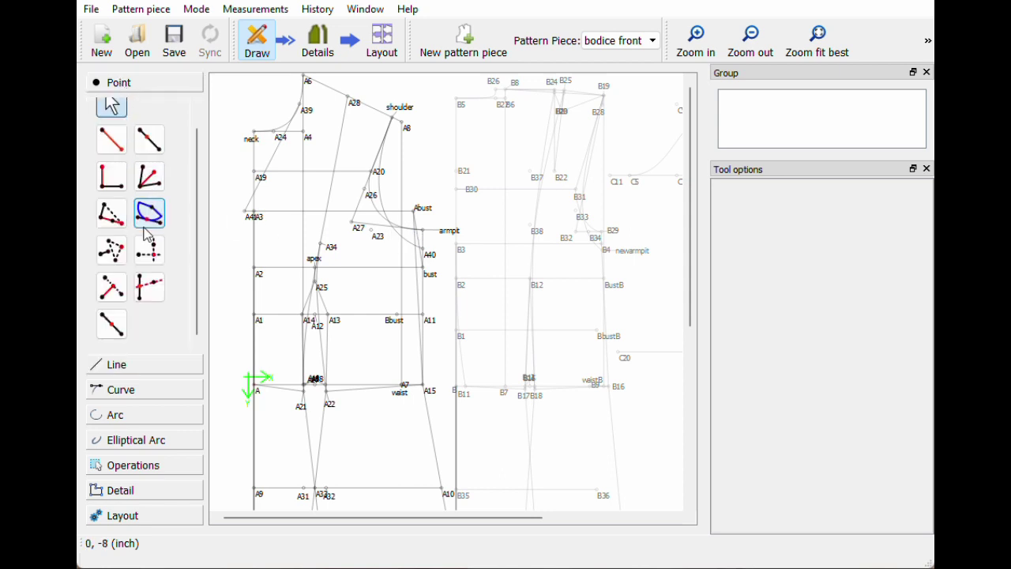
left_click(149, 249)
left_click(245, 212)
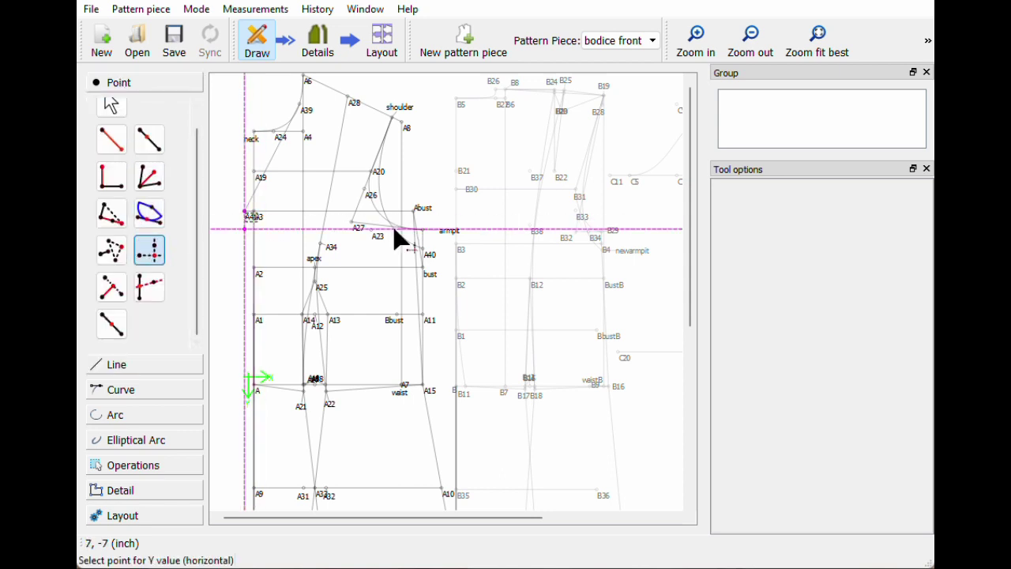
left_click(448, 231)
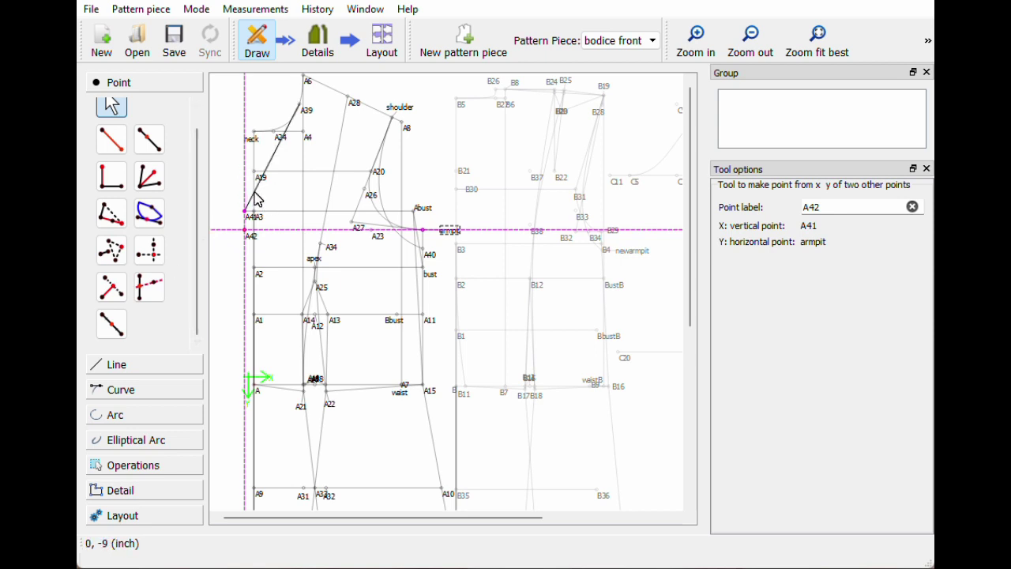
- Draw a line from A42 to A39 and delete the old neckline line between A41 and A39
mouse_move(260, 204)
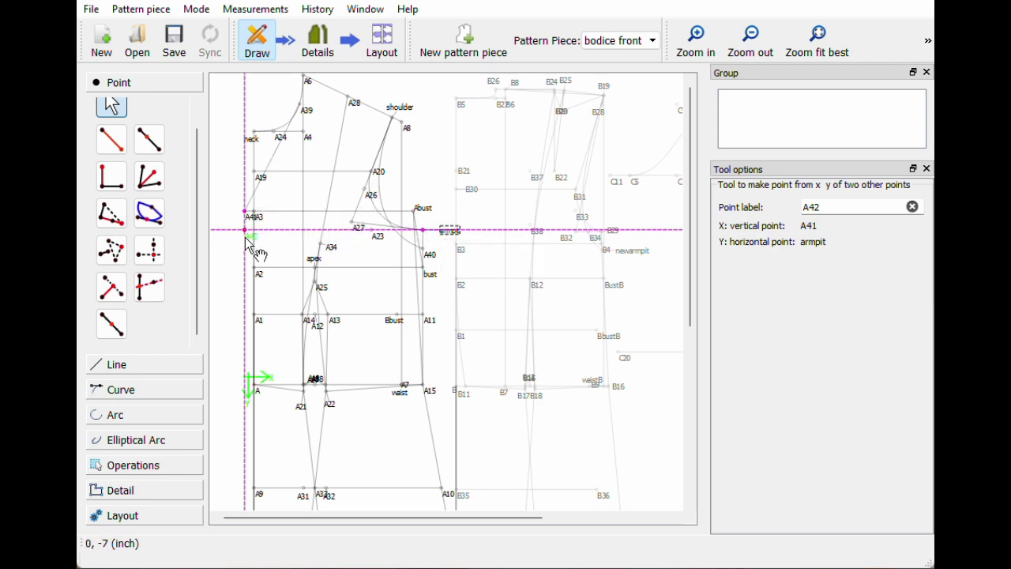
left_click(120, 365)
left_click(115, 186)
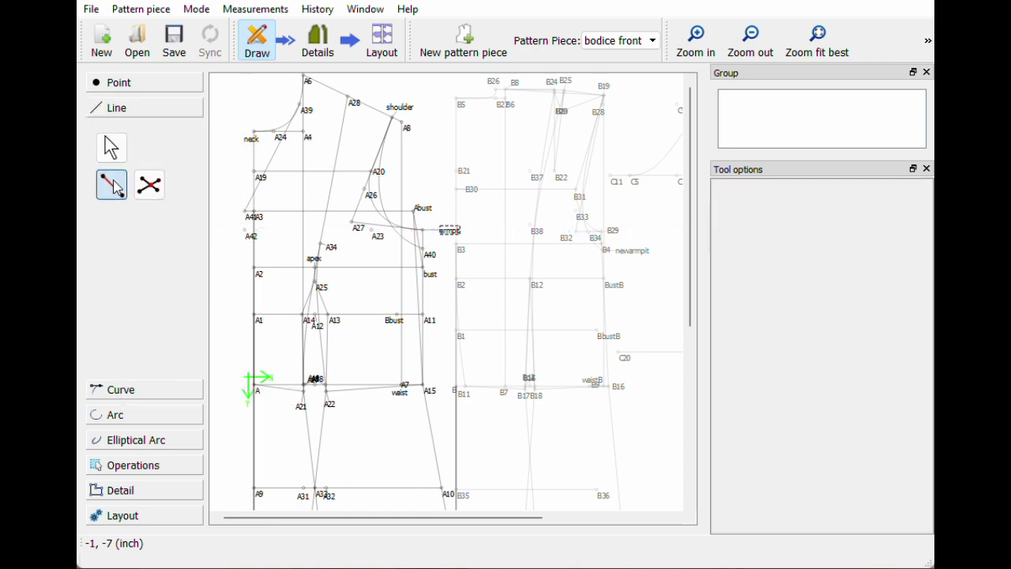
left_click(245, 230)
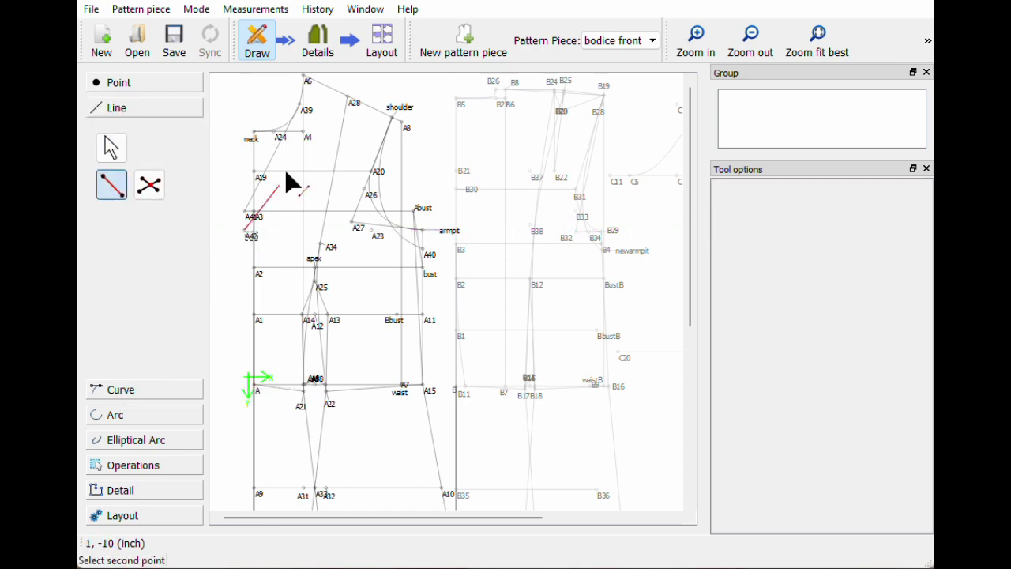
left_click(310, 113)
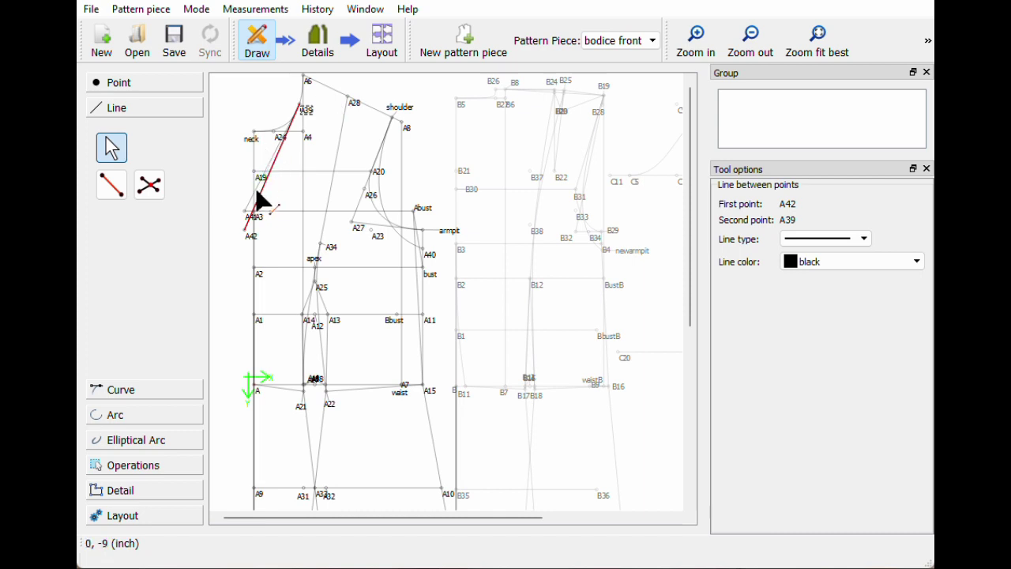
left_click(267, 234)
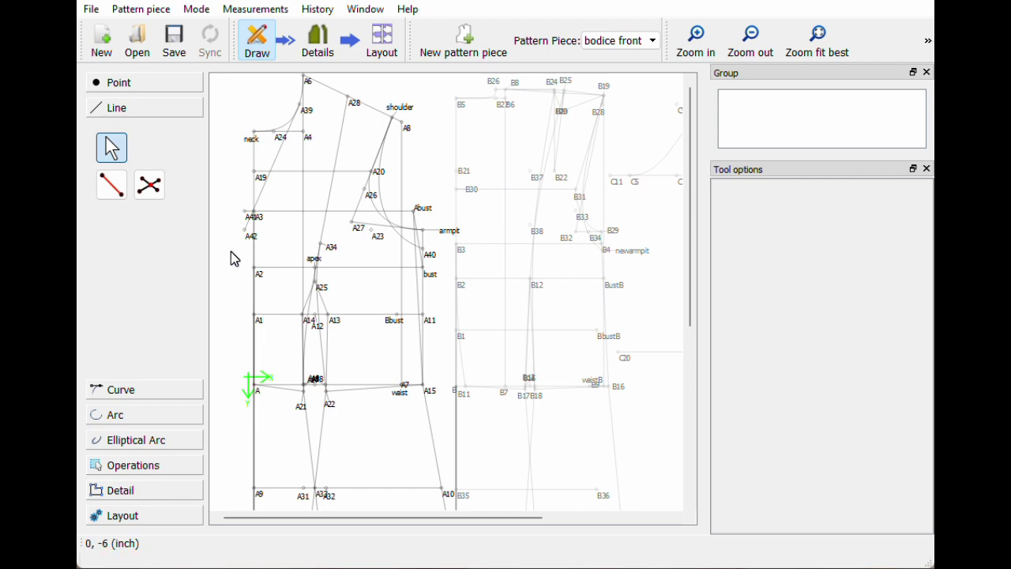
- Add a point at the hem taking its X position from A42 and its Y position from A35
scroll(229, 258, "down", 1, "ctrl")
scroll(247, 279, "down", 5)
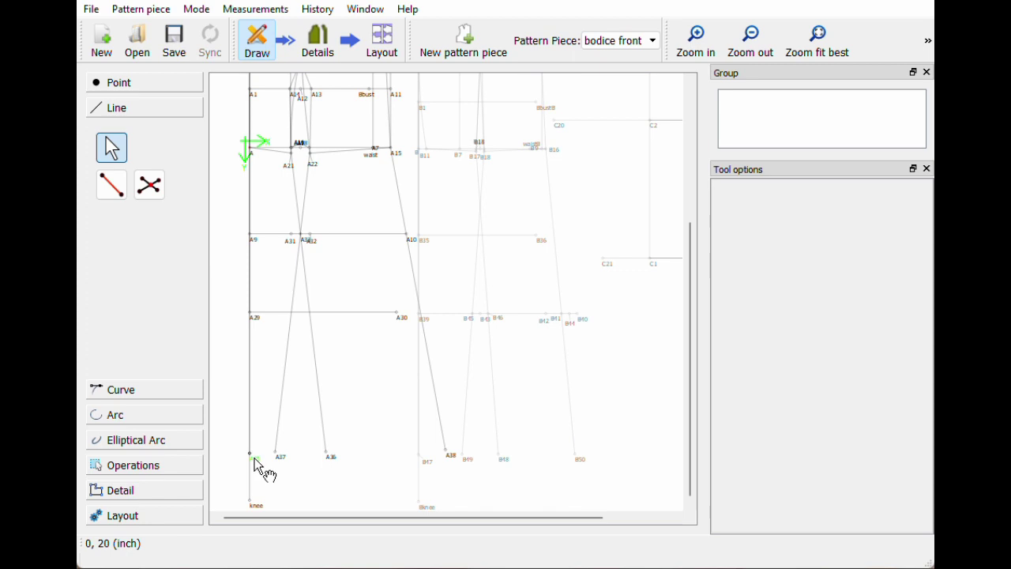
scroll(247, 462, "up", 2, "ctrl")
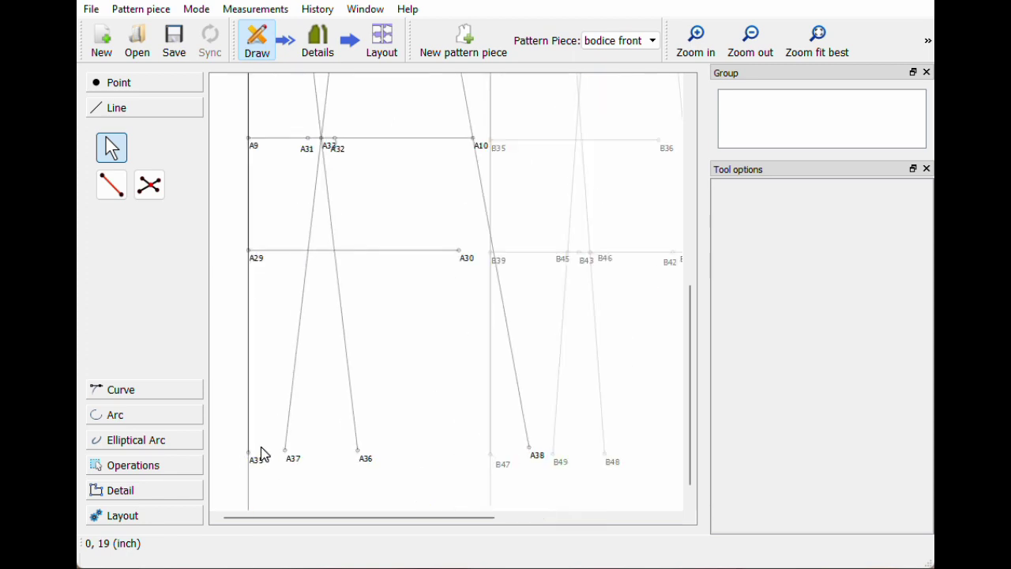
scroll(263, 450, "down", 2, "ctrl")
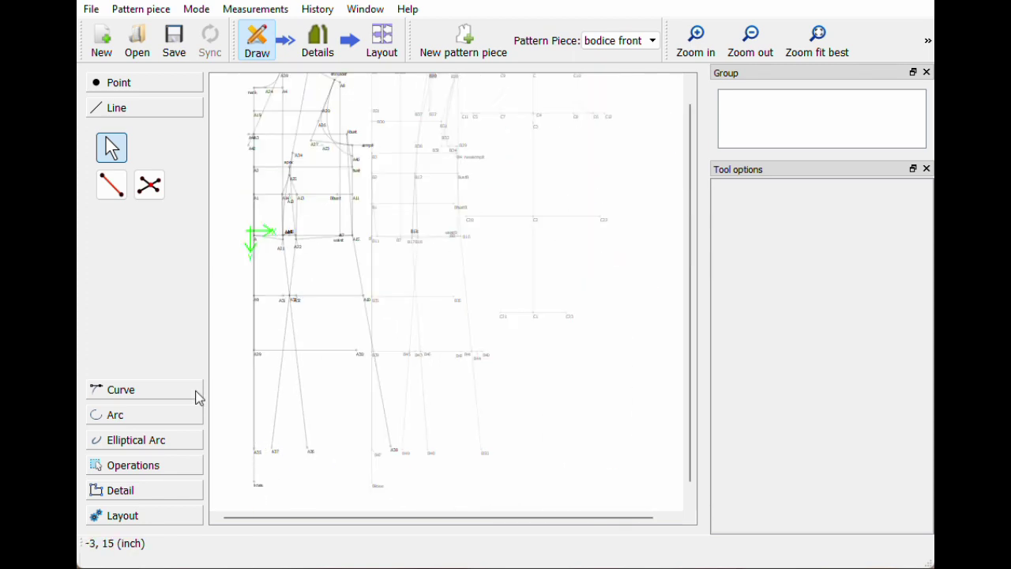
left_click(120, 82)
left_click(149, 250)
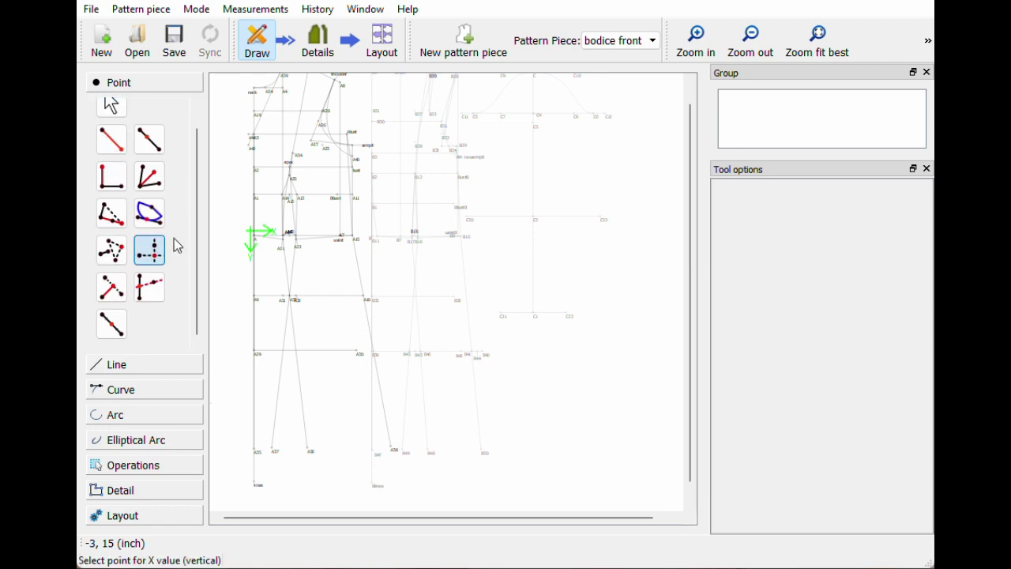
left_click(253, 150)
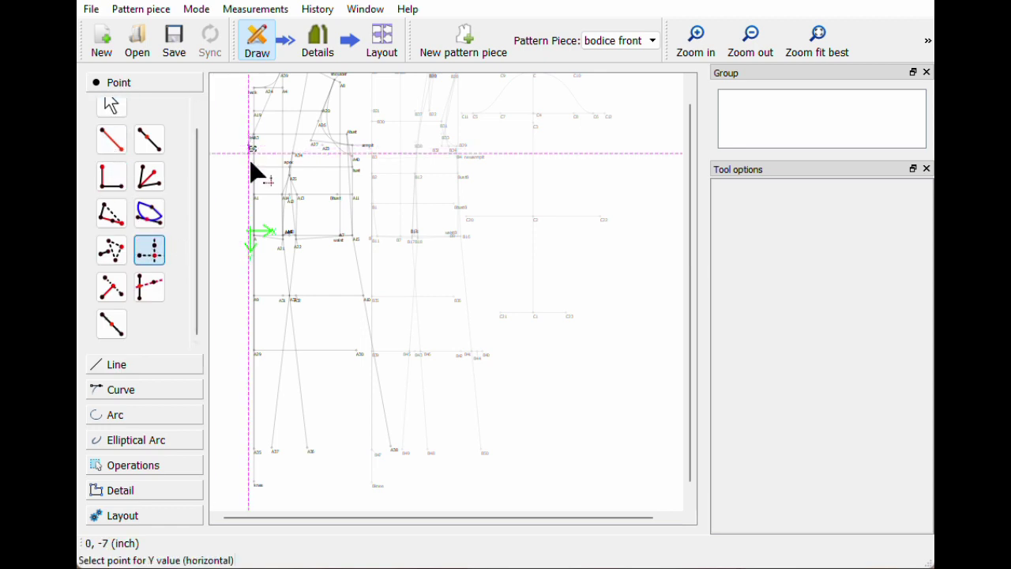
left_click(258, 452)
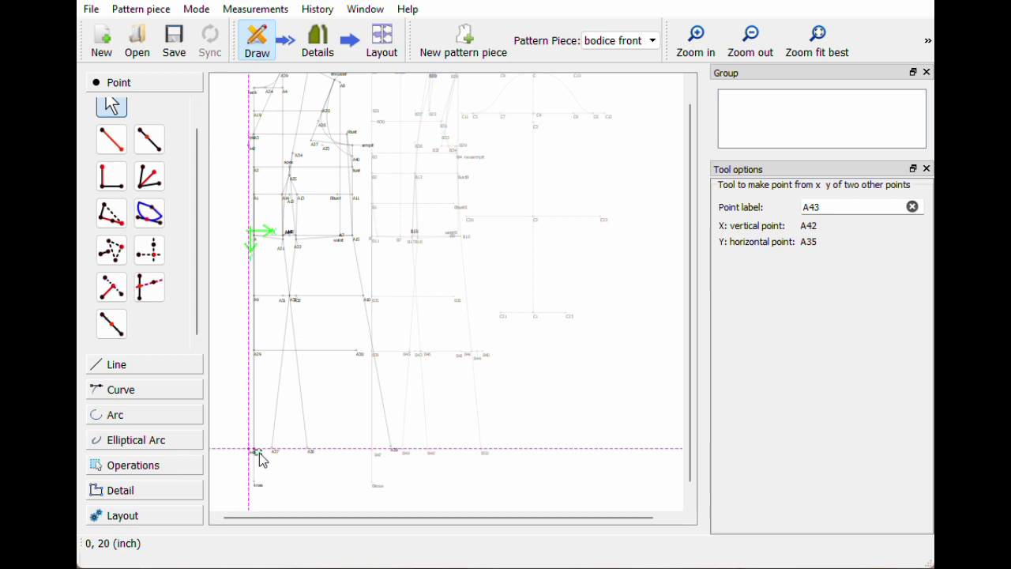
- Start a new detail piece through A43, A42, A39, the neck-to-A6 curve, A28 and the A28-to-A21 curve
left_click(136, 491)
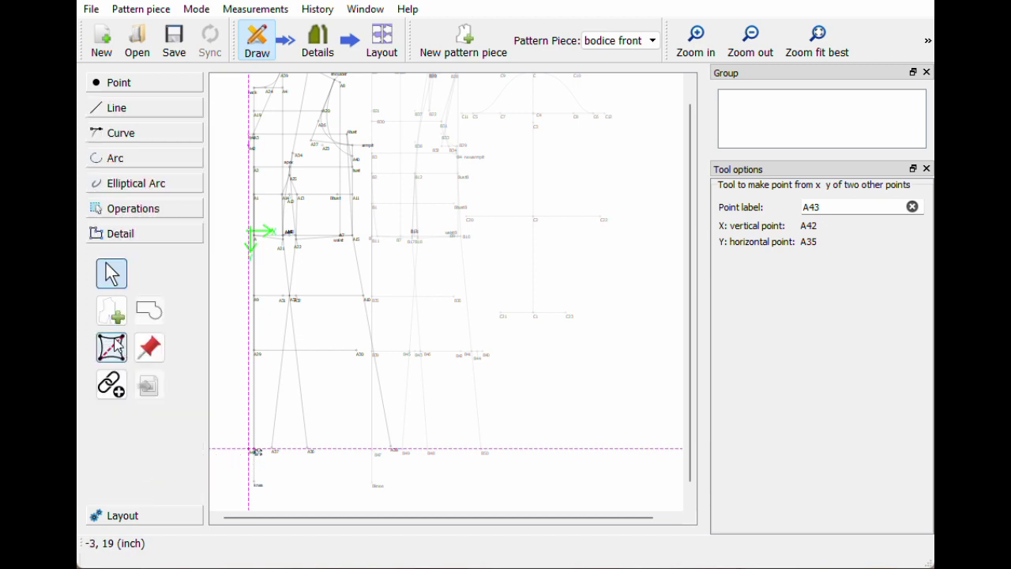
left_click(110, 313)
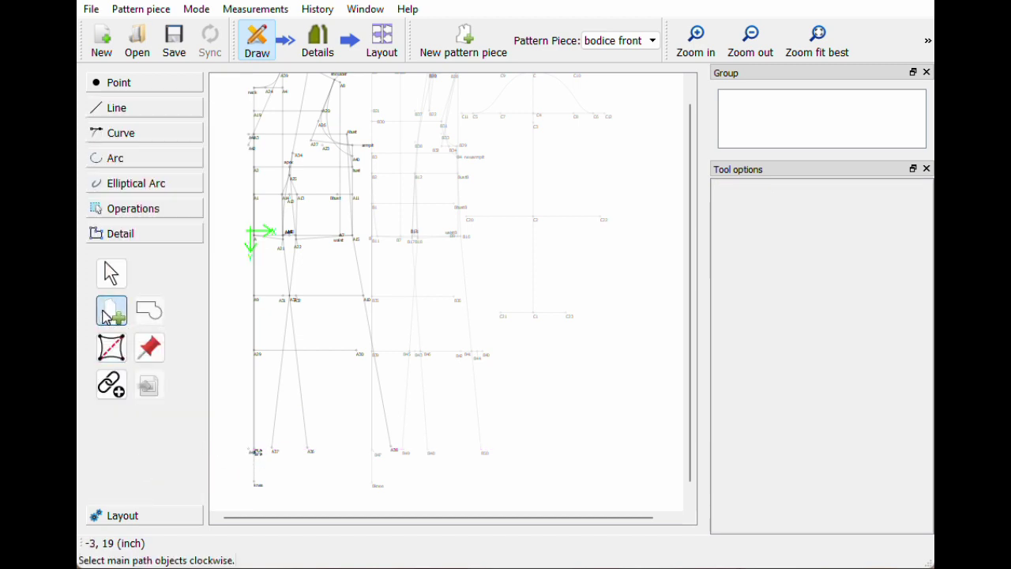
left_click(252, 454)
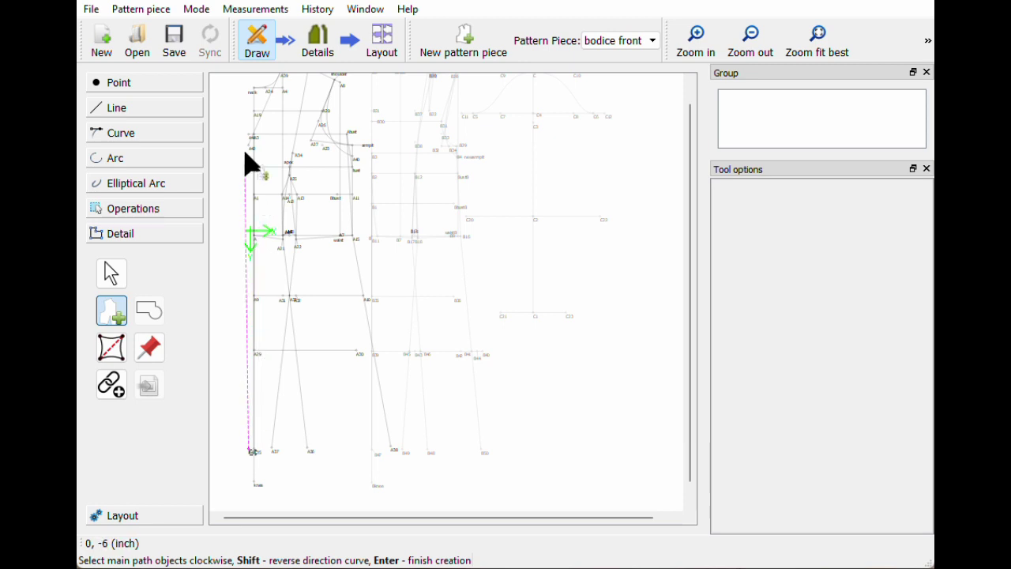
scroll(253, 152, "up", 3)
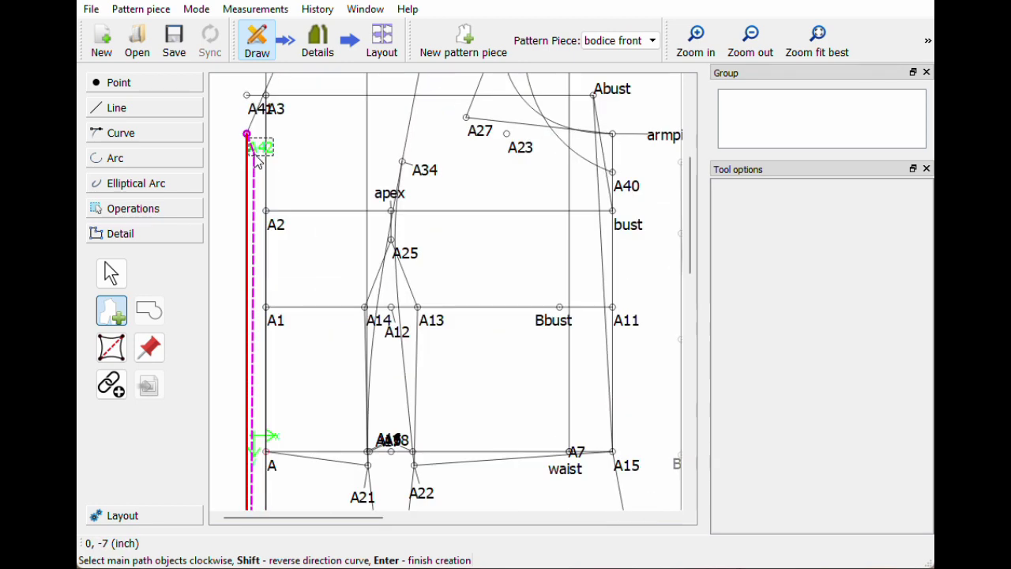
scroll(329, 232, "up", 4)
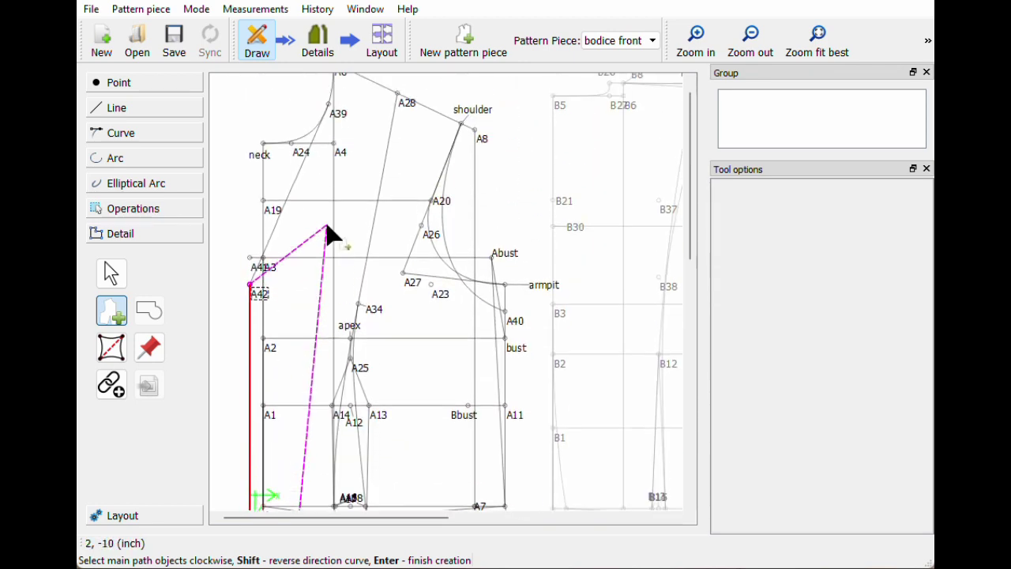
left_click(330, 118)
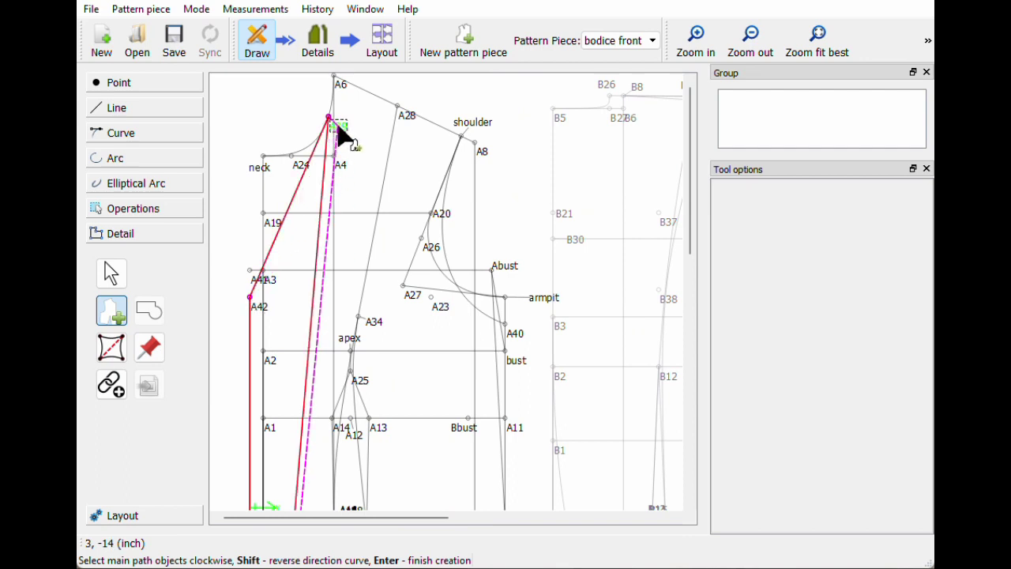
left_click(333, 79)
left_click(398, 106)
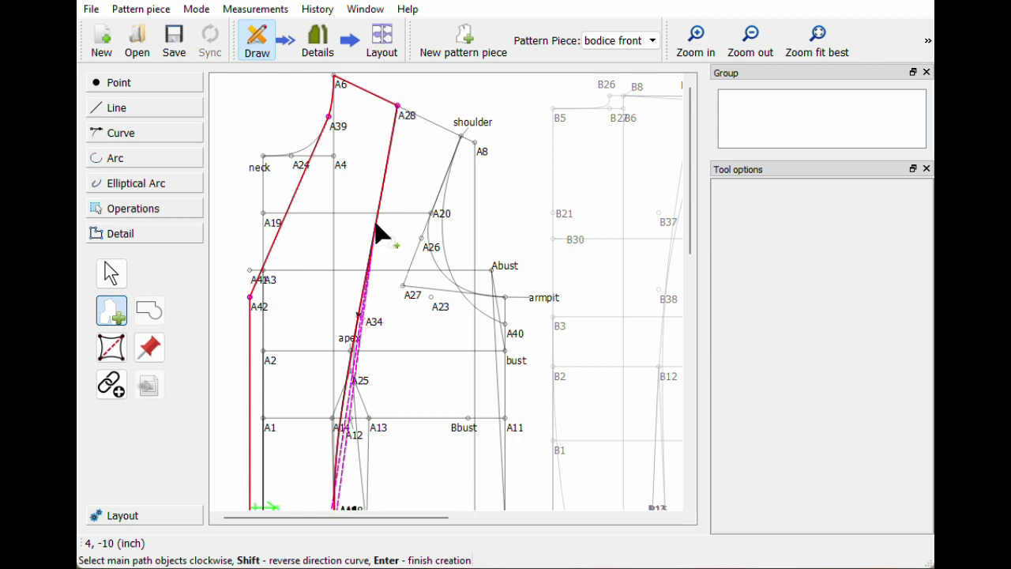
- Continue the piece's main path to A36 at the hem and close it at A43
scroll(380, 232, "down", 3, "ctrl")
scroll(379, 234, "down", 5)
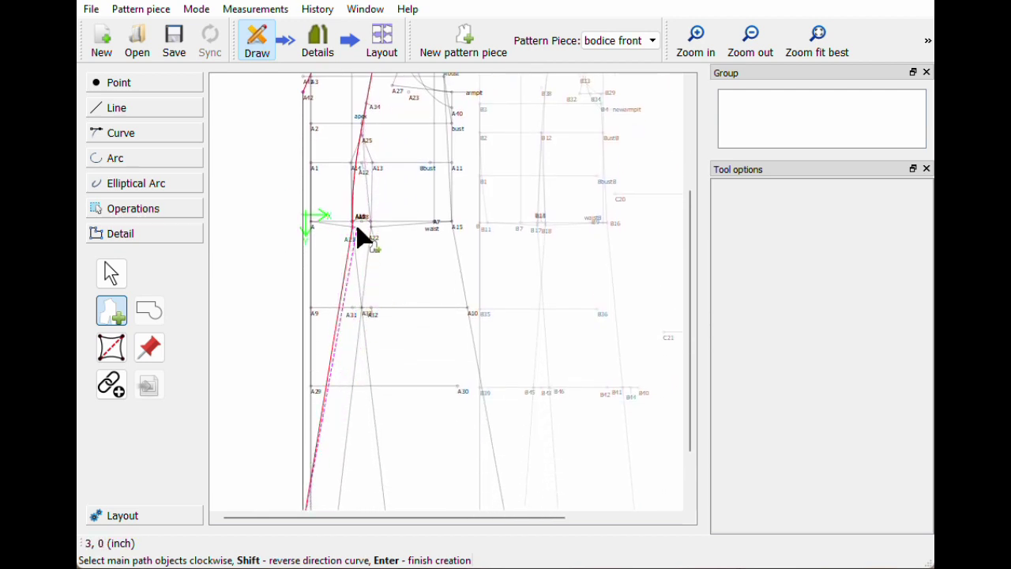
scroll(367, 325, "down", 2)
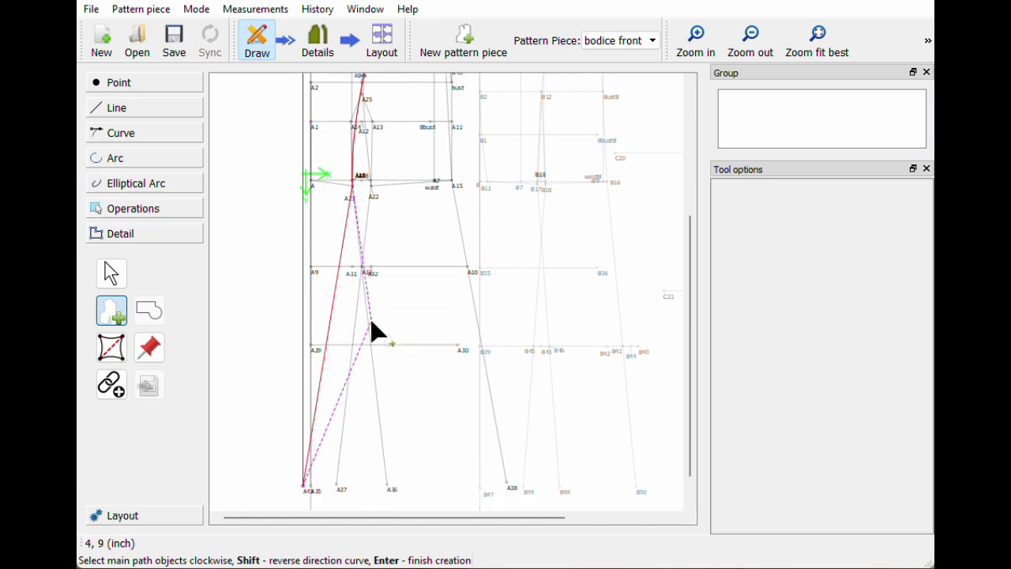
left_click(391, 455)
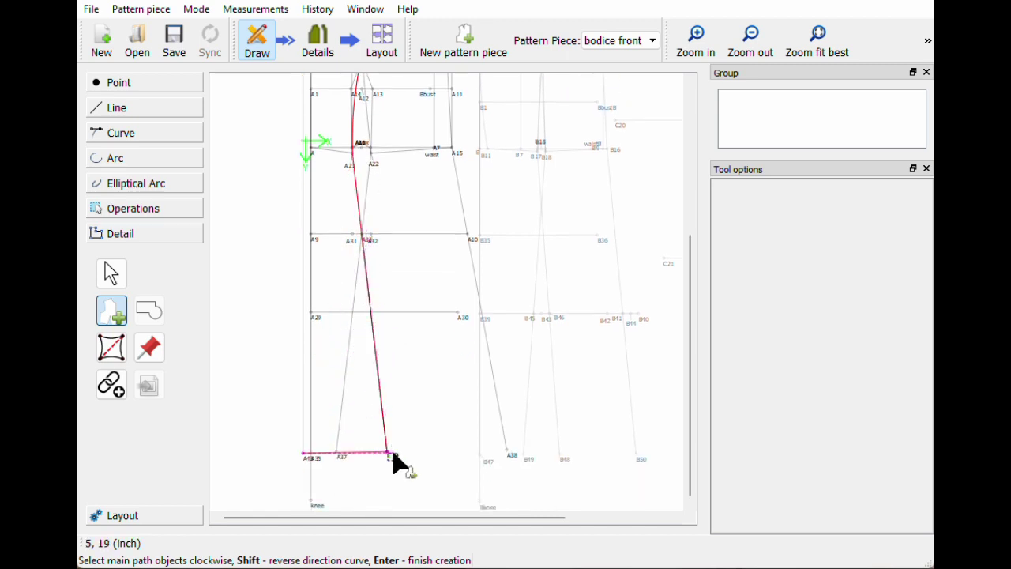
left_click(305, 454)
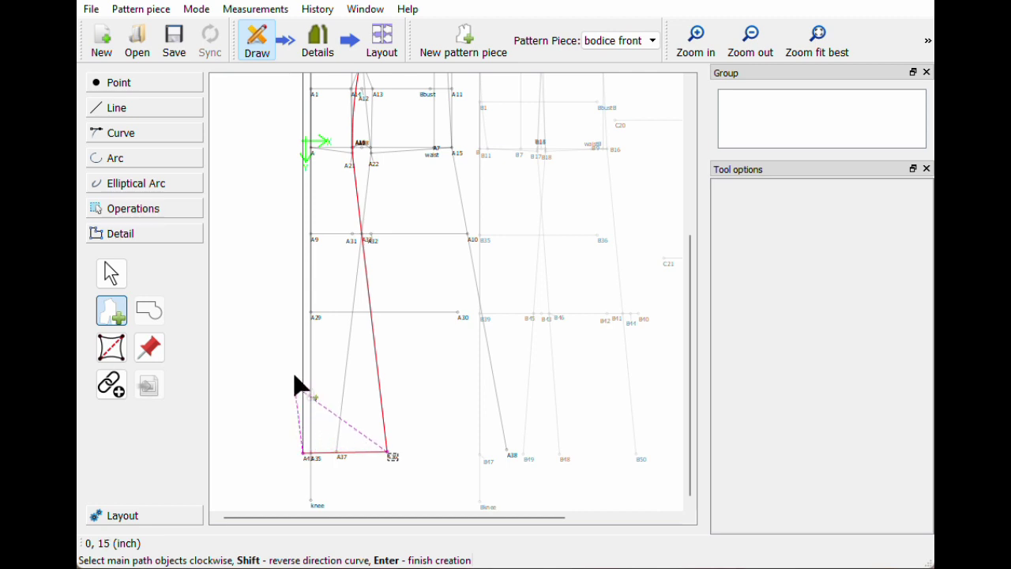
- Finish the center front panel path, accept the piece and save the pattern
scroll(367, 474, "up", 6)
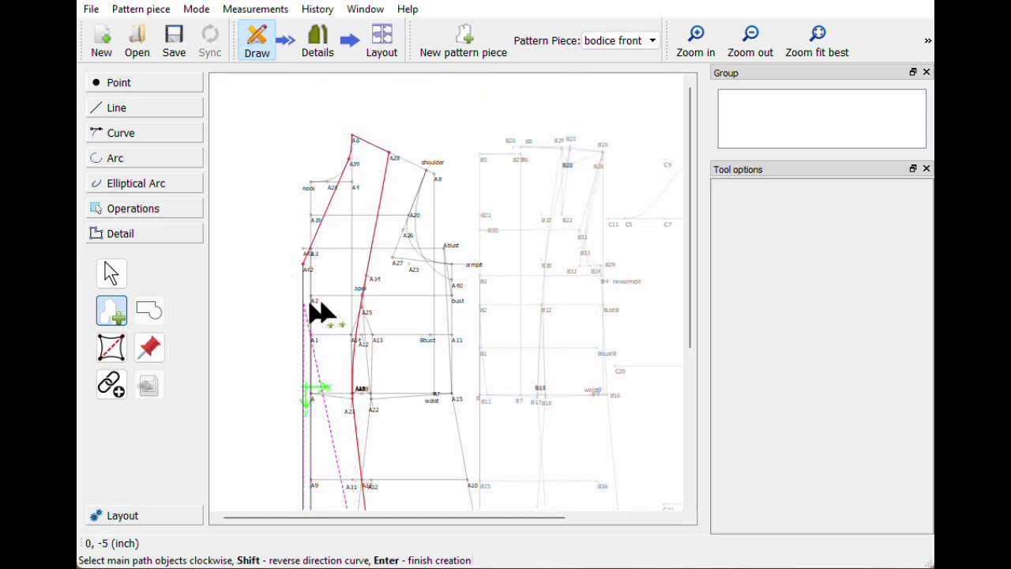
scroll(340, 307, "down", 1)
scroll(336, 306, "down", 3)
scroll(348, 324, "up", 2)
left_click(366, 345)
key("Return")
left_click_drag(458, 15, 664, 48)
left_click(928, 490)
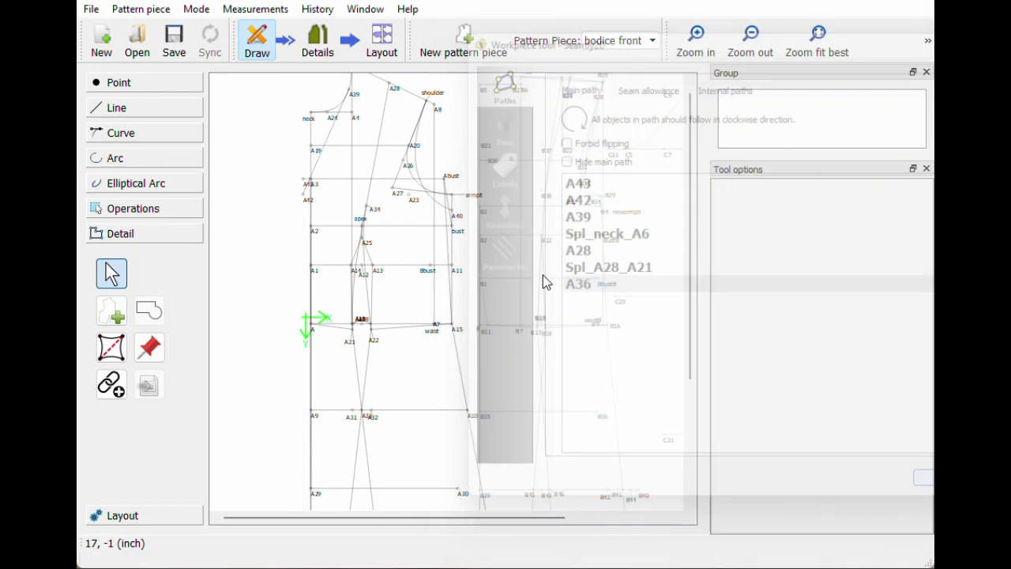
left_click(174, 46)
- Switch to Details mode and reposition the center front, side front and center back panels side by side
left_click(319, 55)
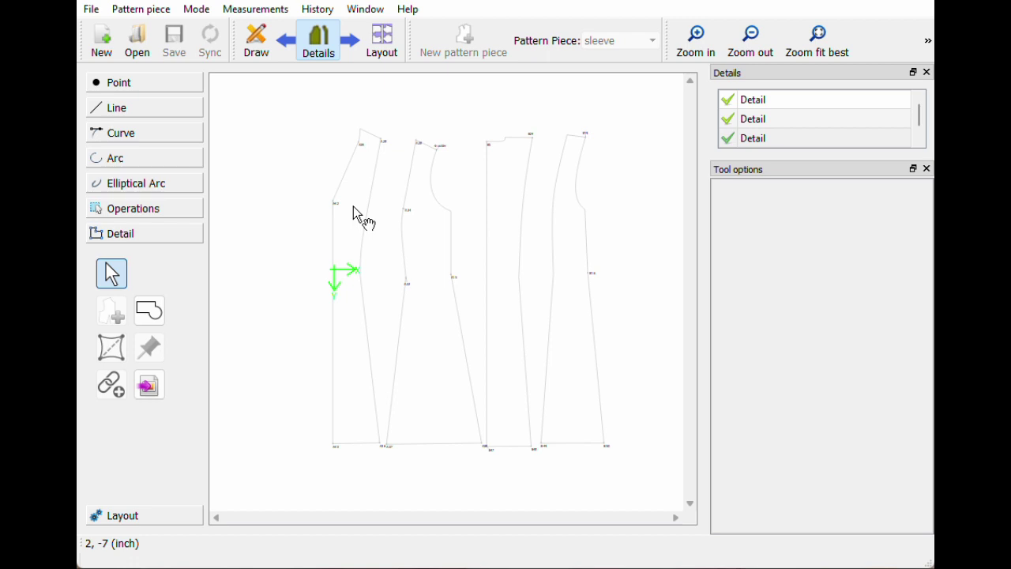
left_click_drag(353, 206, 339, 207)
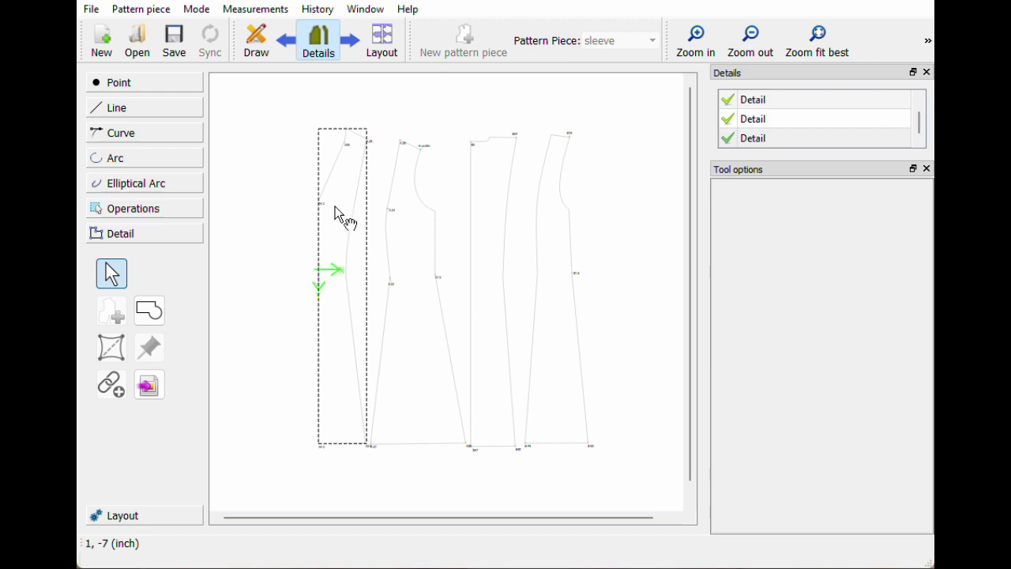
right_click(334, 206)
left_click(282, 229)
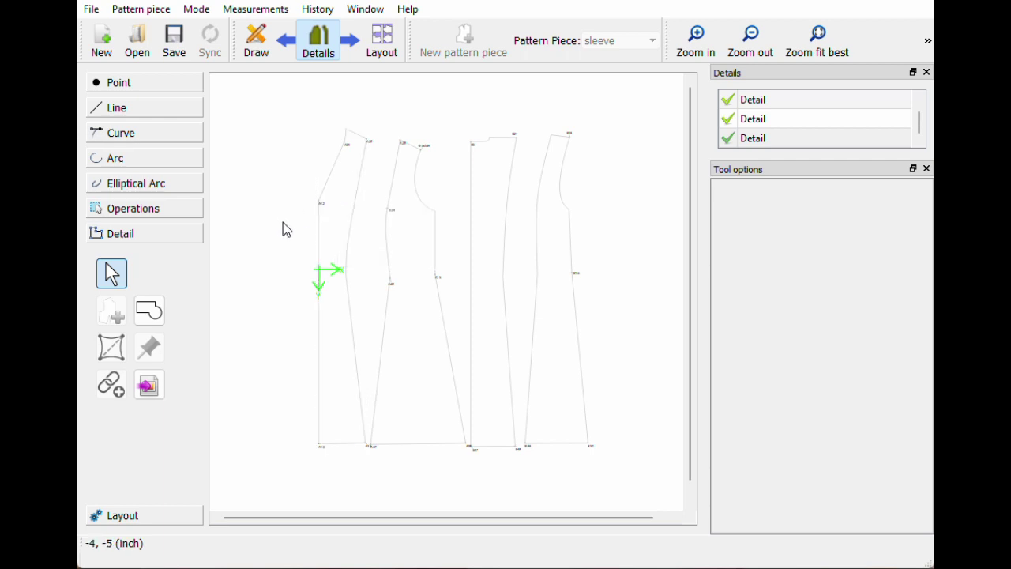
left_click_drag(410, 263, 404, 265)
left_click_drag(487, 278, 485, 278)
left_click(458, 196)
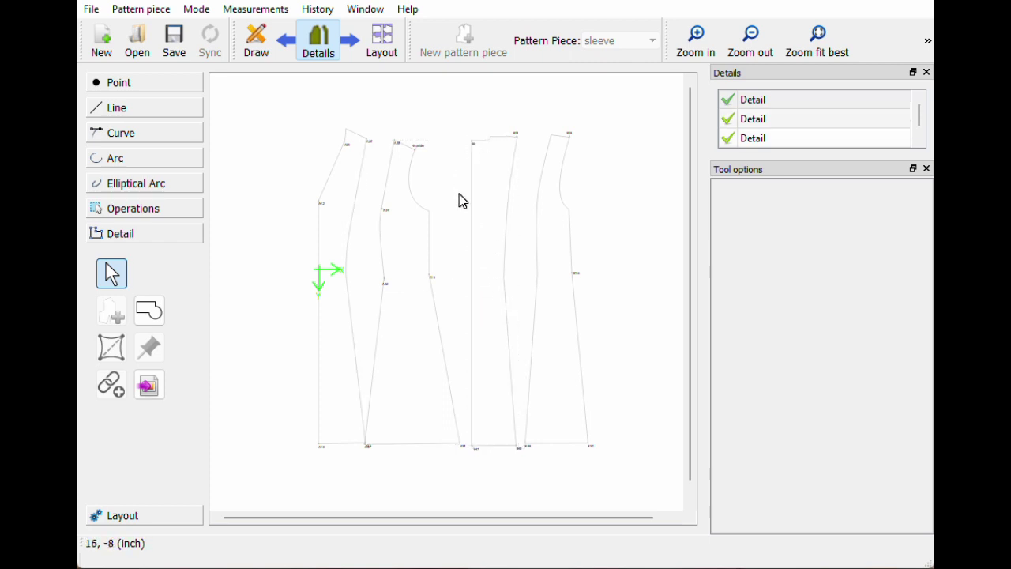
scroll(502, 231, "up", 2, "ctrl")
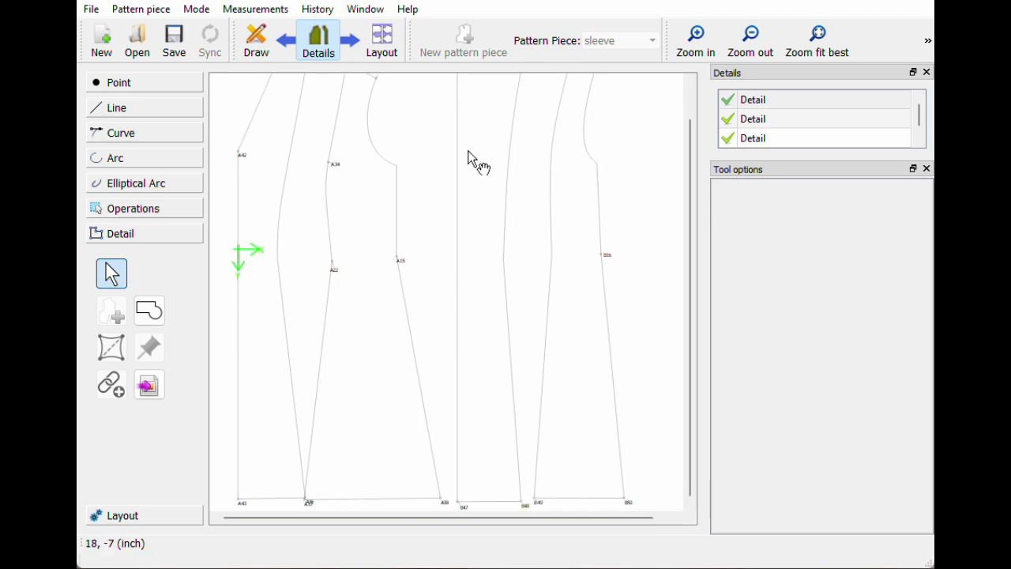
scroll(468, 150, "down", 1, "ctrl")
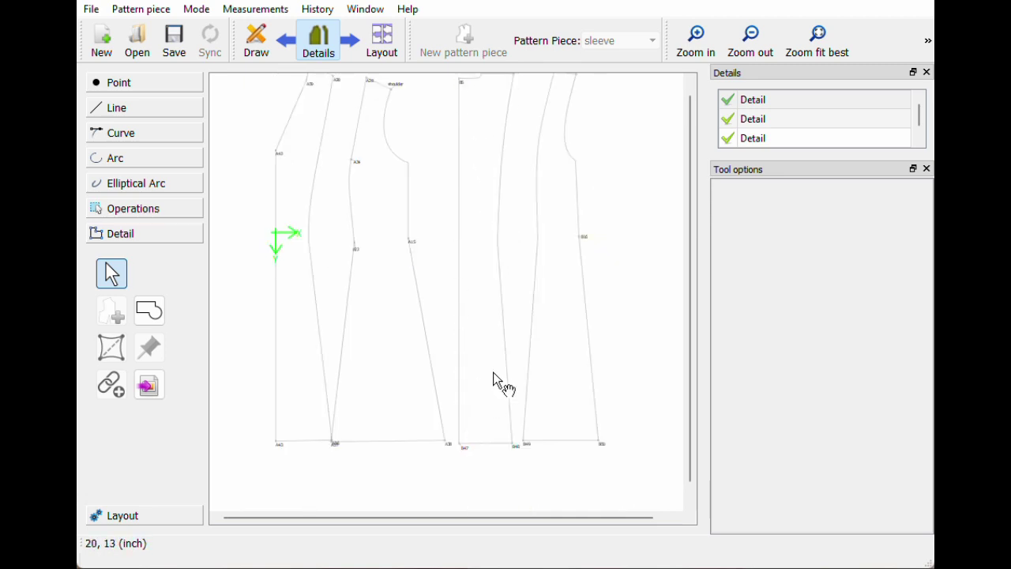
scroll(494, 378, "up", 1)
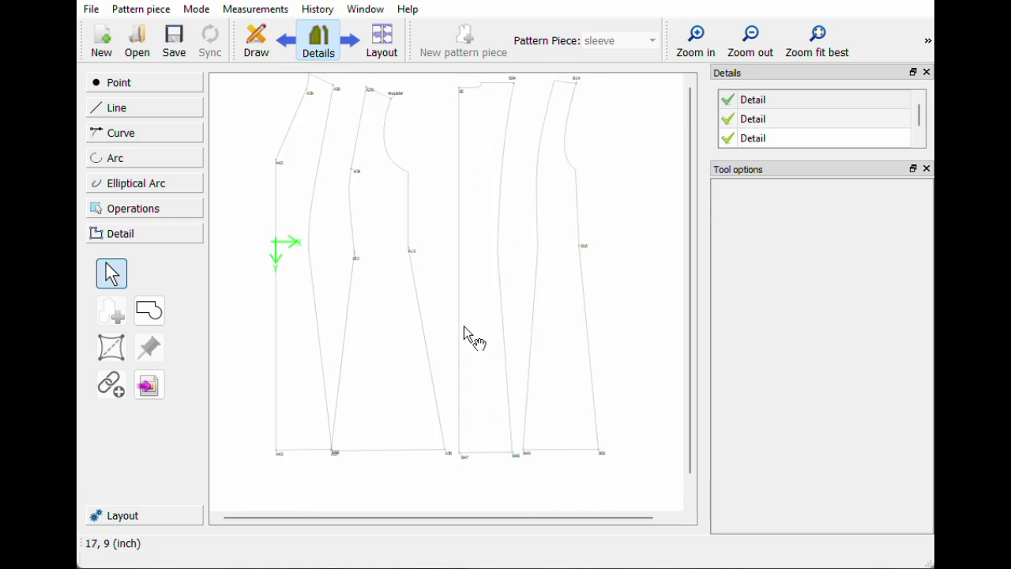